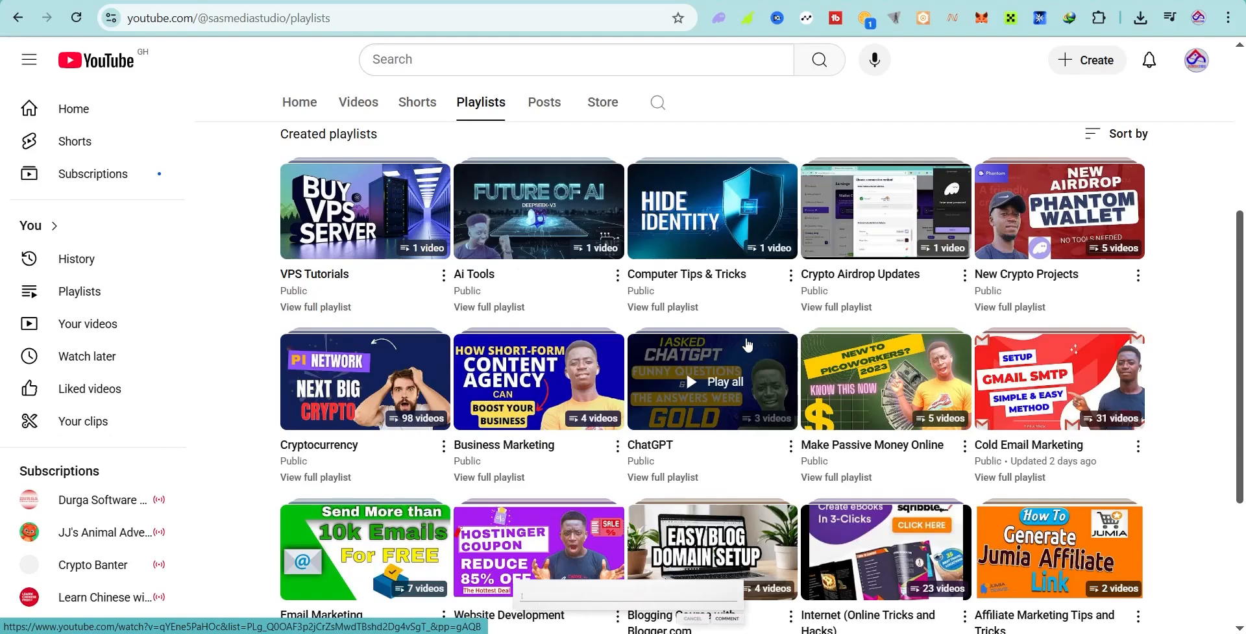
Step: Dismiss the Zoho Campaign bot chat panel and choose the Google option under 'or sign in using'
scroll(748, 344, "up", 5)
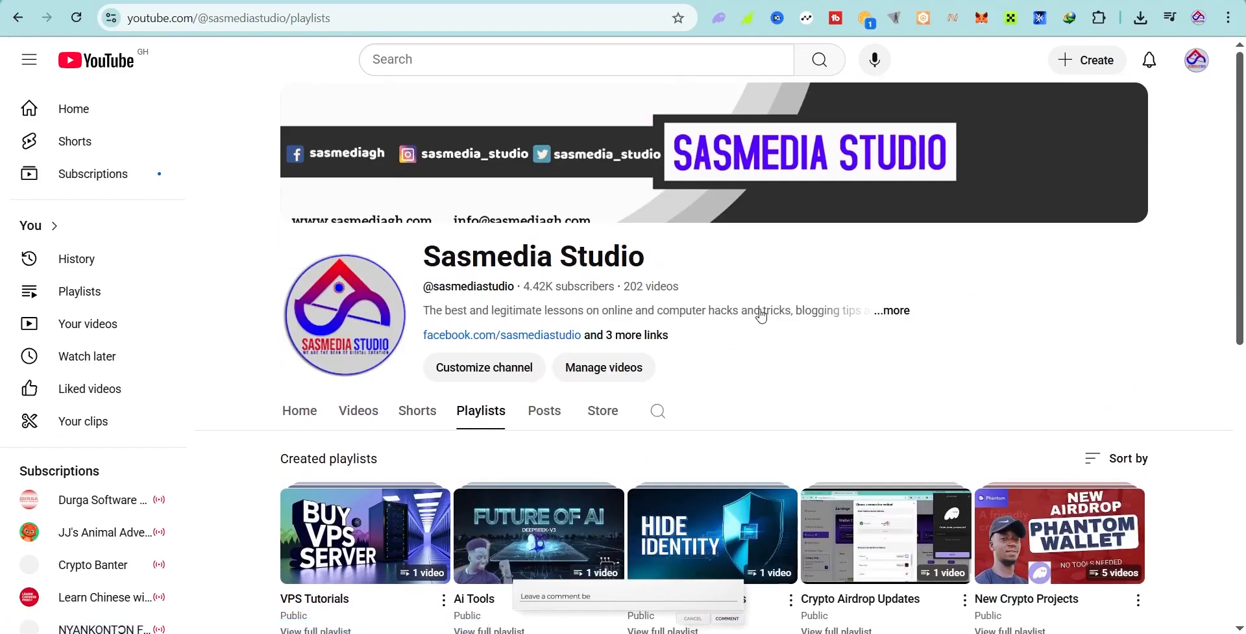
scroll(1143, 300, "down", 2)
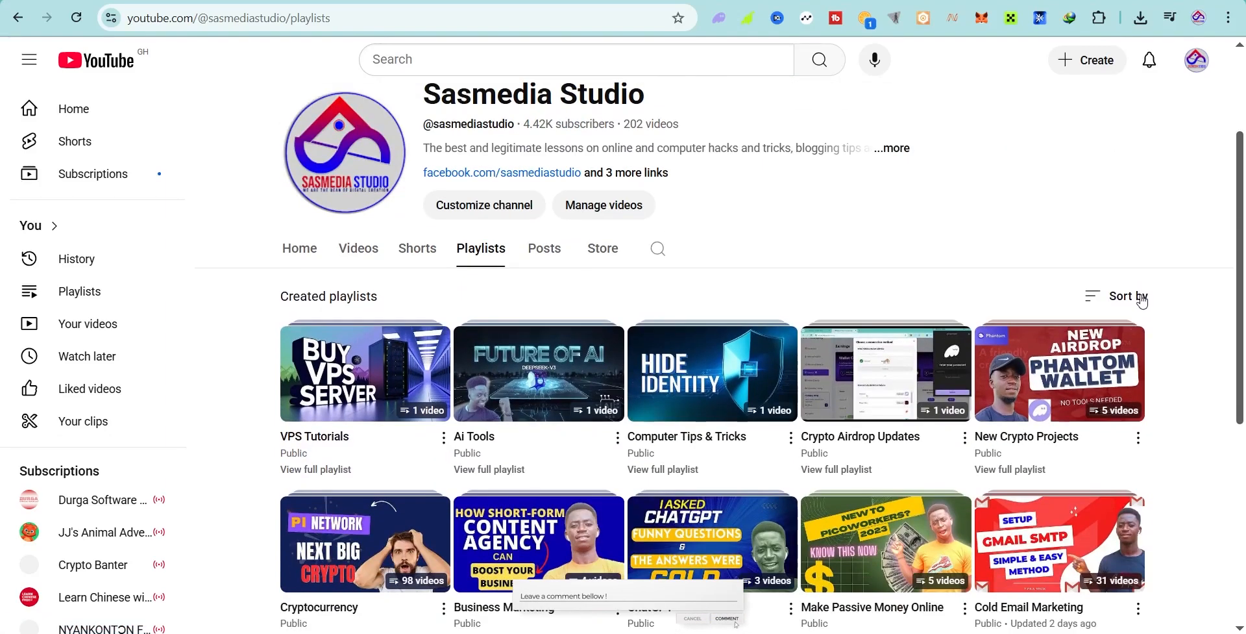
scroll(1140, 292, "down", 4)
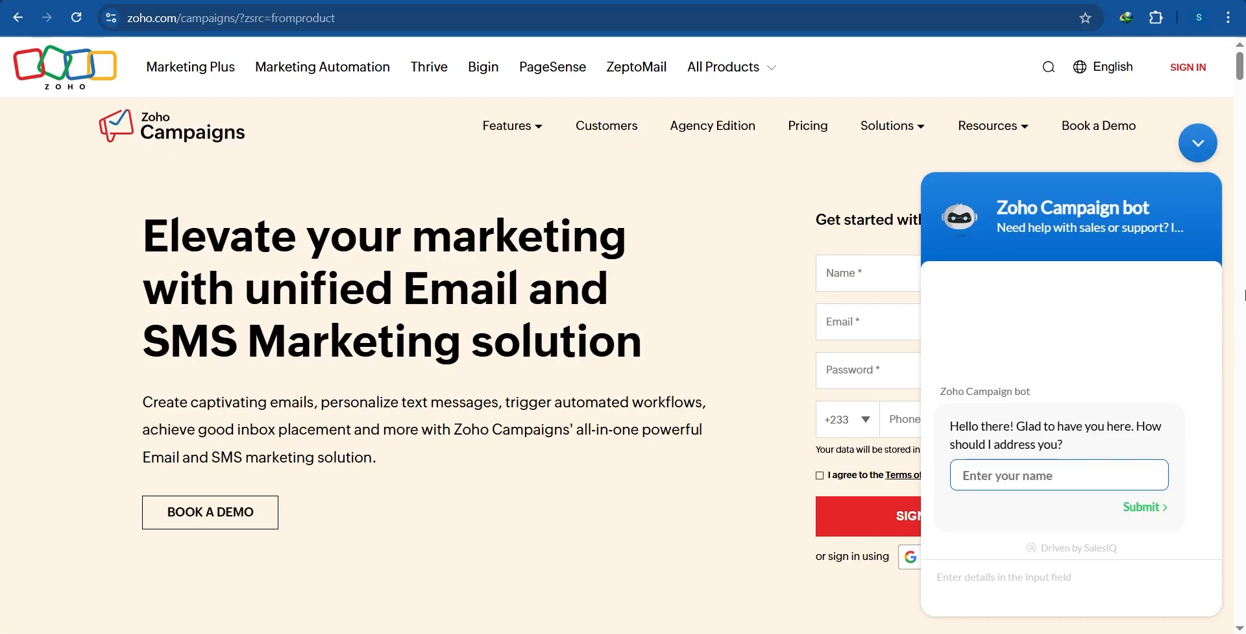
left_click(1202, 142)
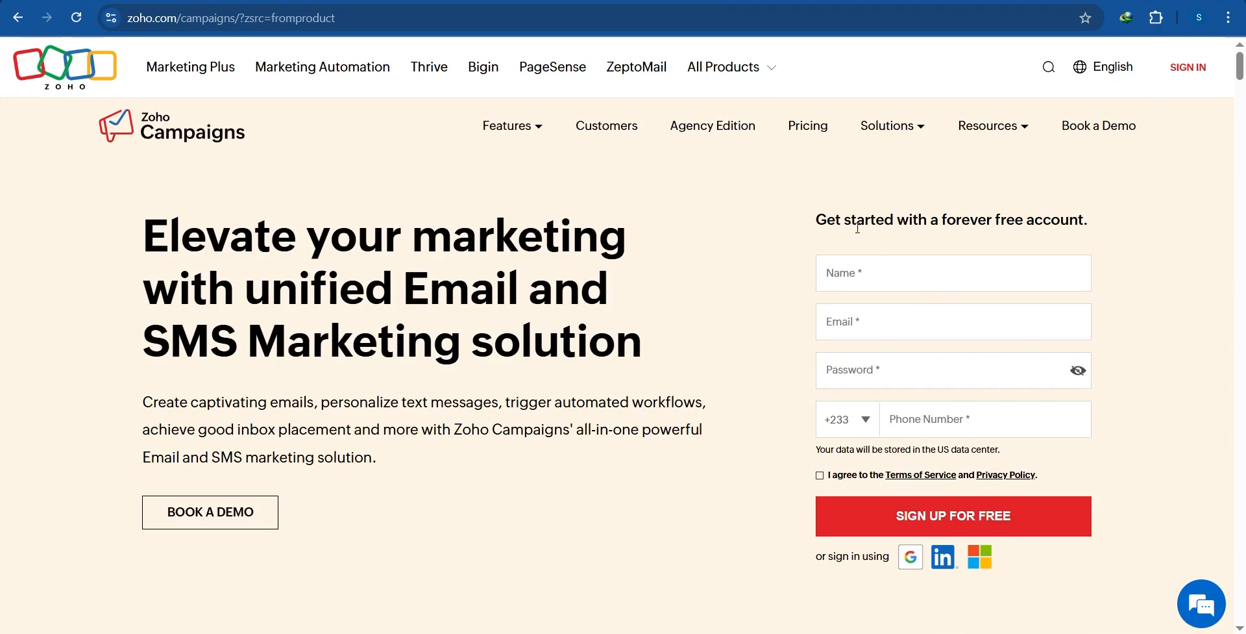
left_click_drag(921, 230, 1014, 229)
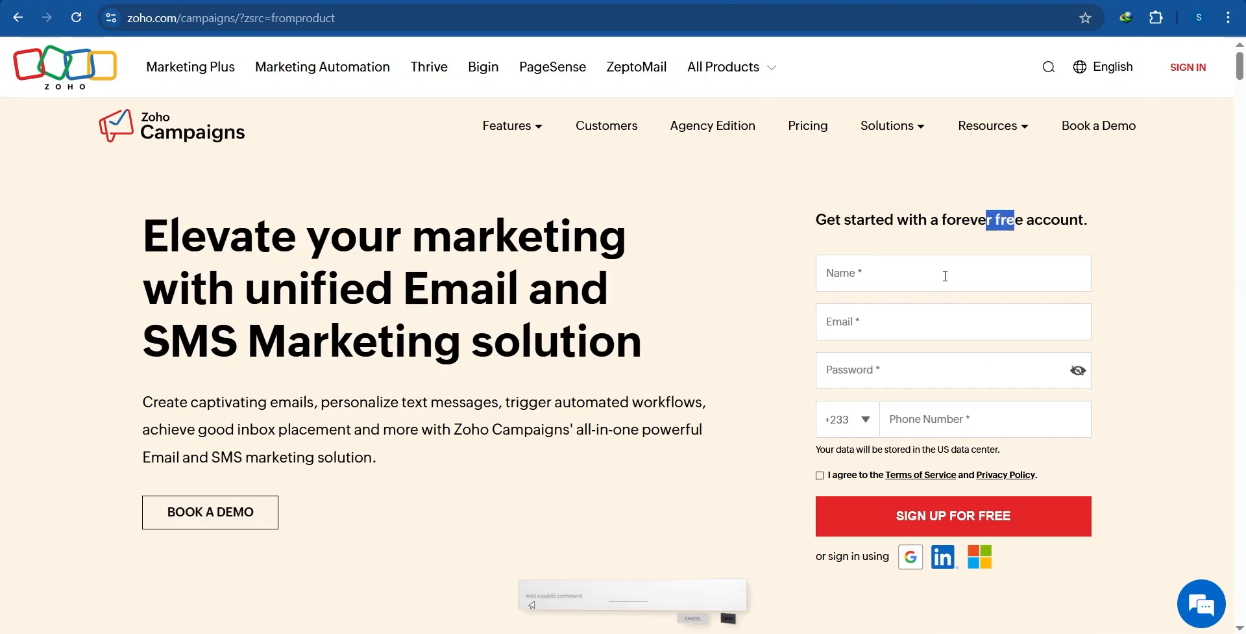
left_click(945, 275)
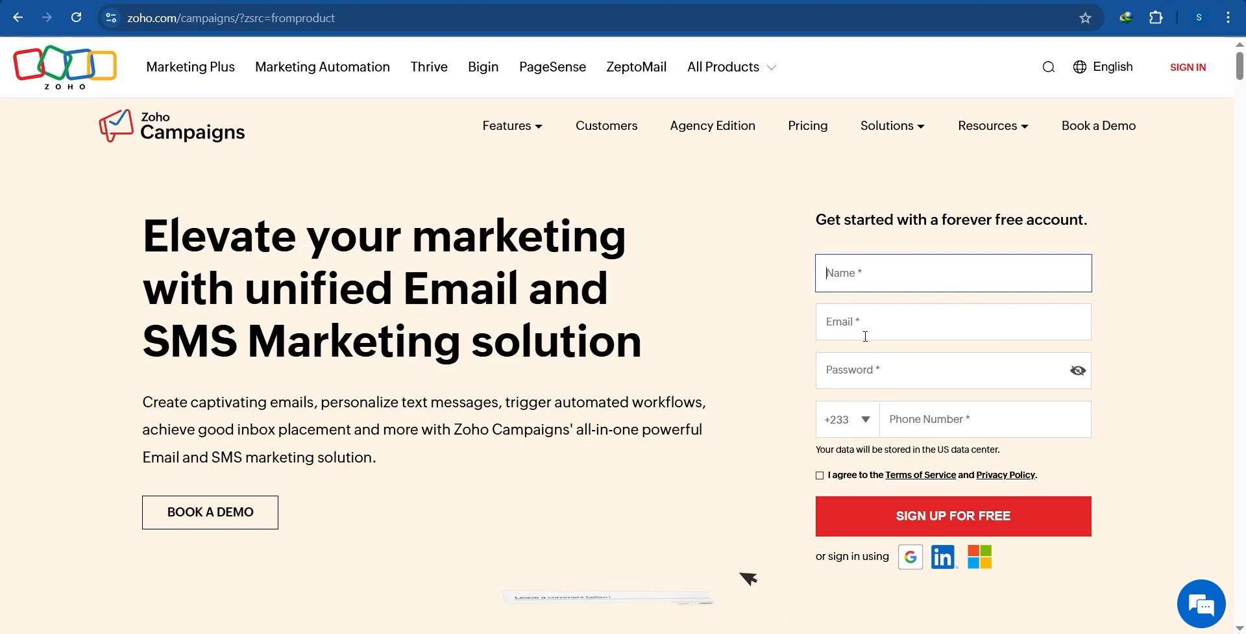
left_click(912, 557)
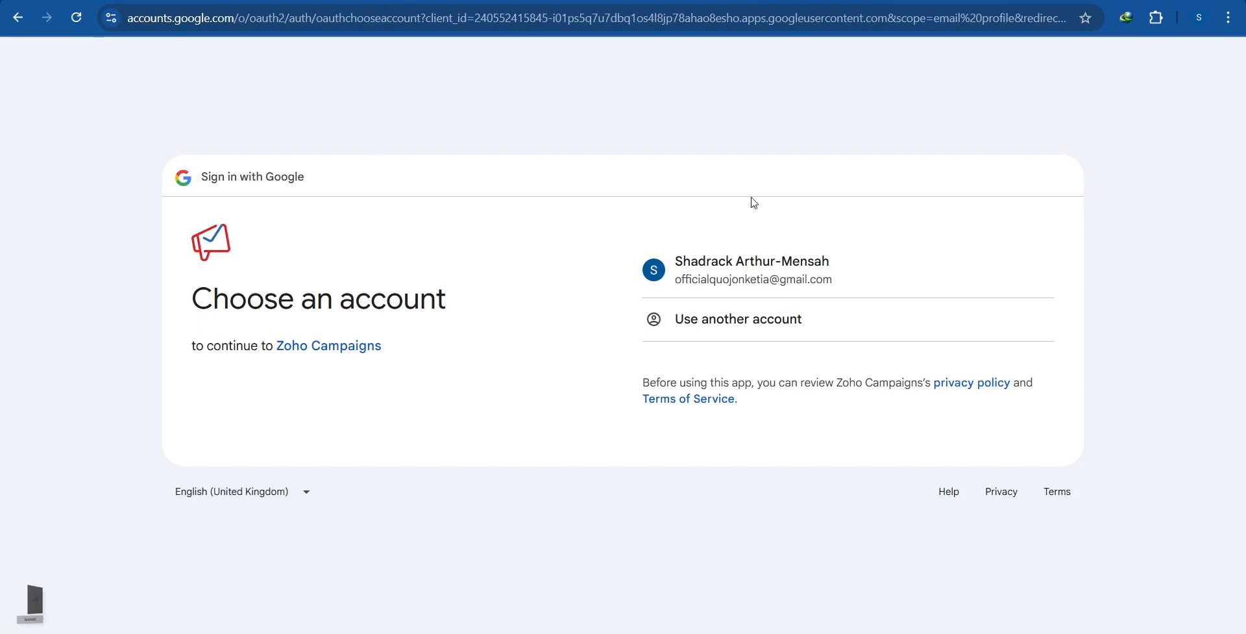
Step: Select the Google account and approve sharing its profile with Zoho Campaigns
left_click(738, 279)
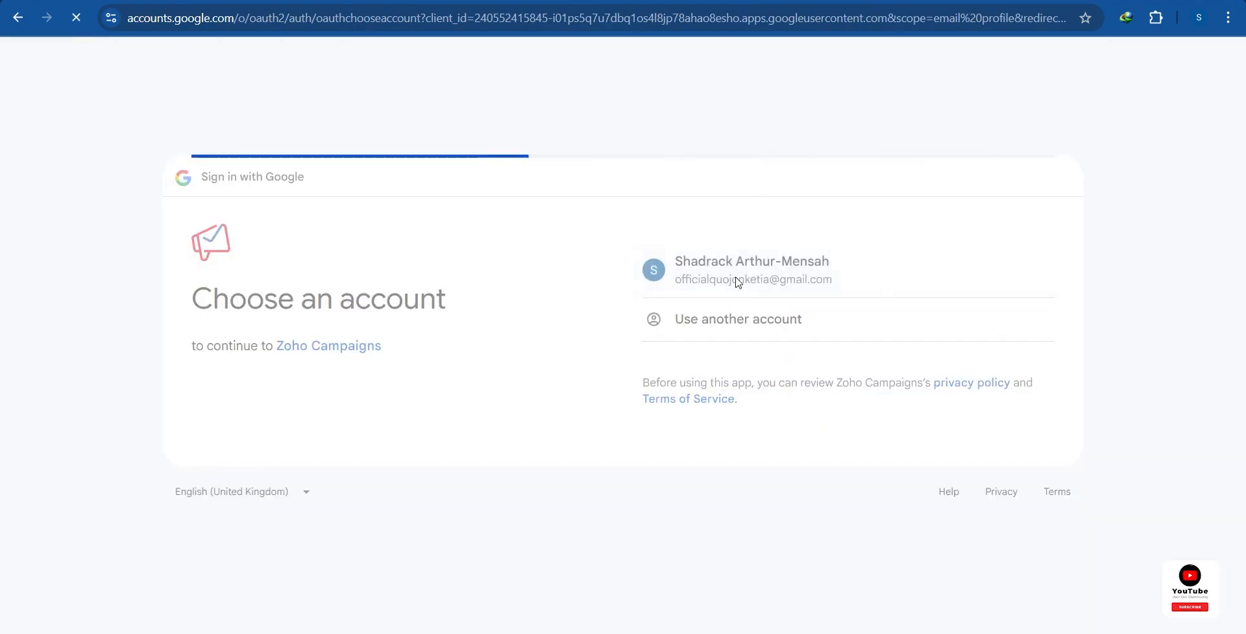
left_click(935, 425)
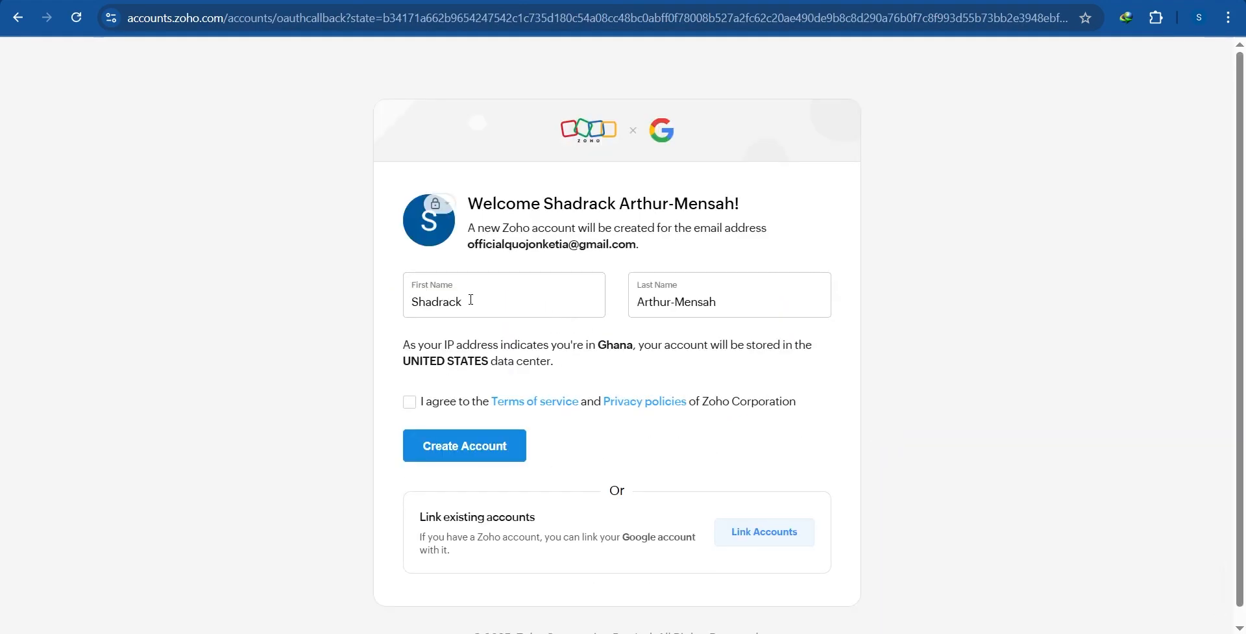
Step: Check the prefilled names and e-mail, accept the terms, and create the Zoho account
left_click_drag(471, 299, 403, 304)
left_click_drag(759, 297, 629, 305)
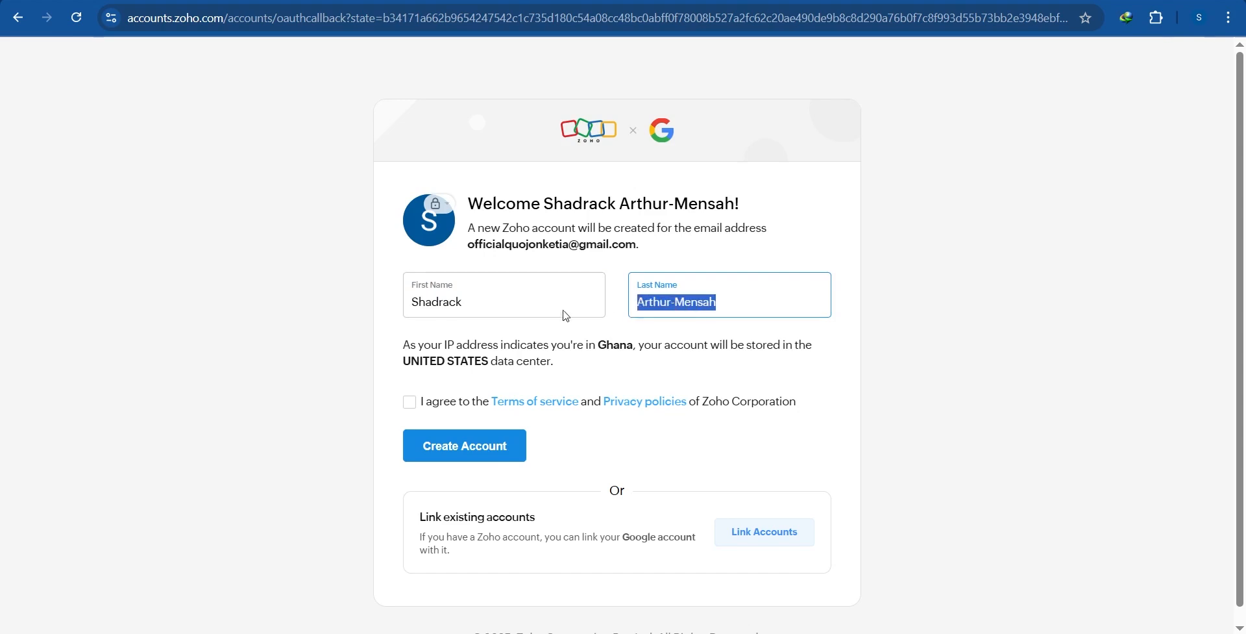
left_click_drag(489, 255, 671, 245)
left_click(703, 245)
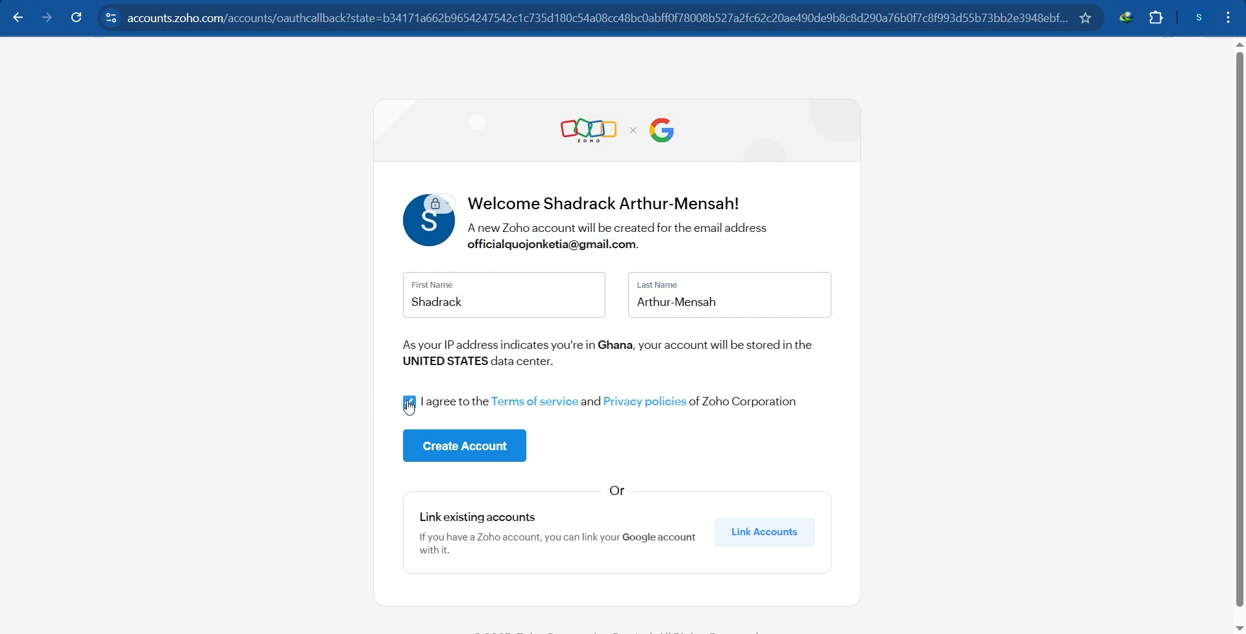
left_click(474, 454)
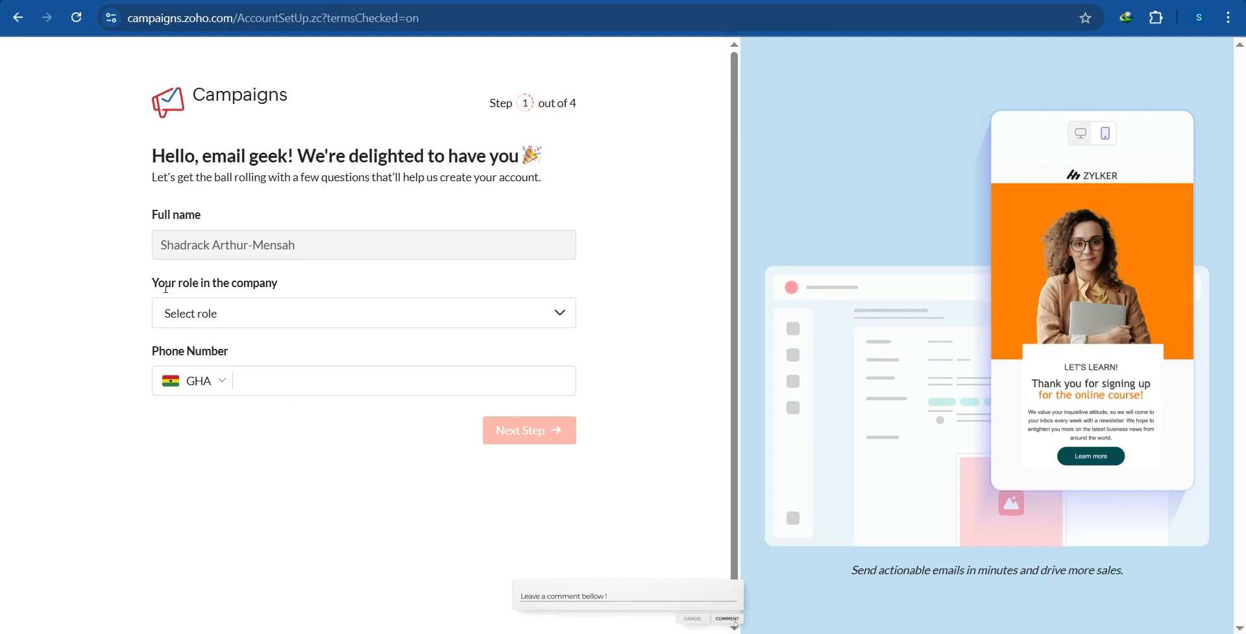
Step: Set the role to CEO and enter the phone number
left_click(282, 322)
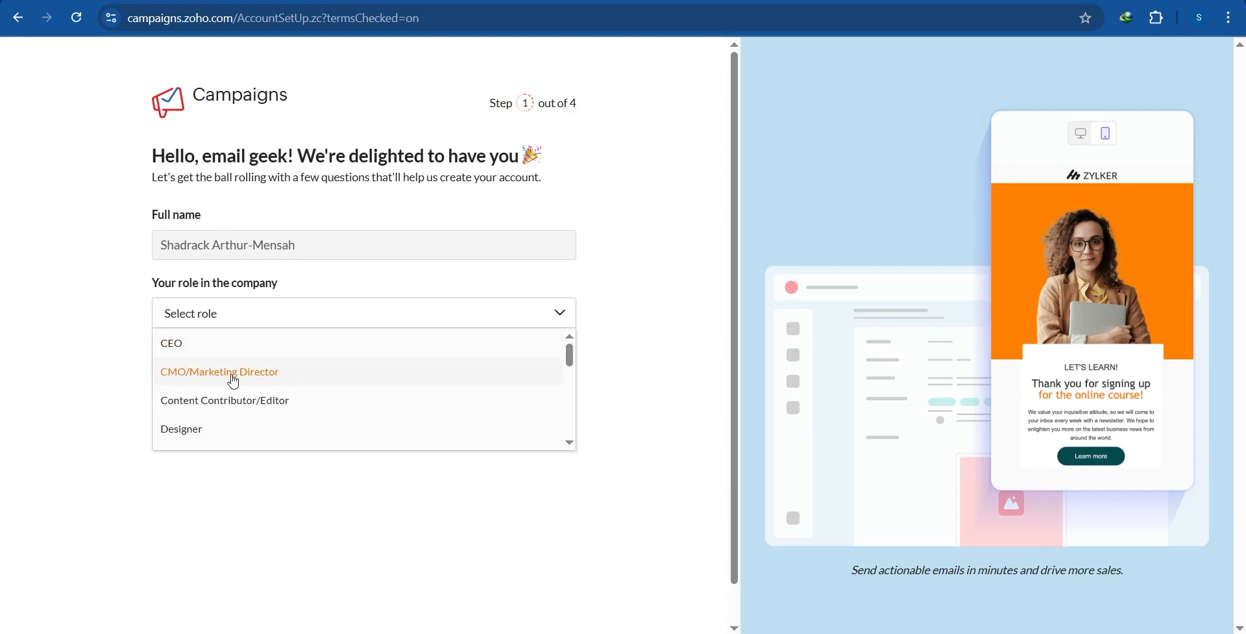
left_click(275, 355)
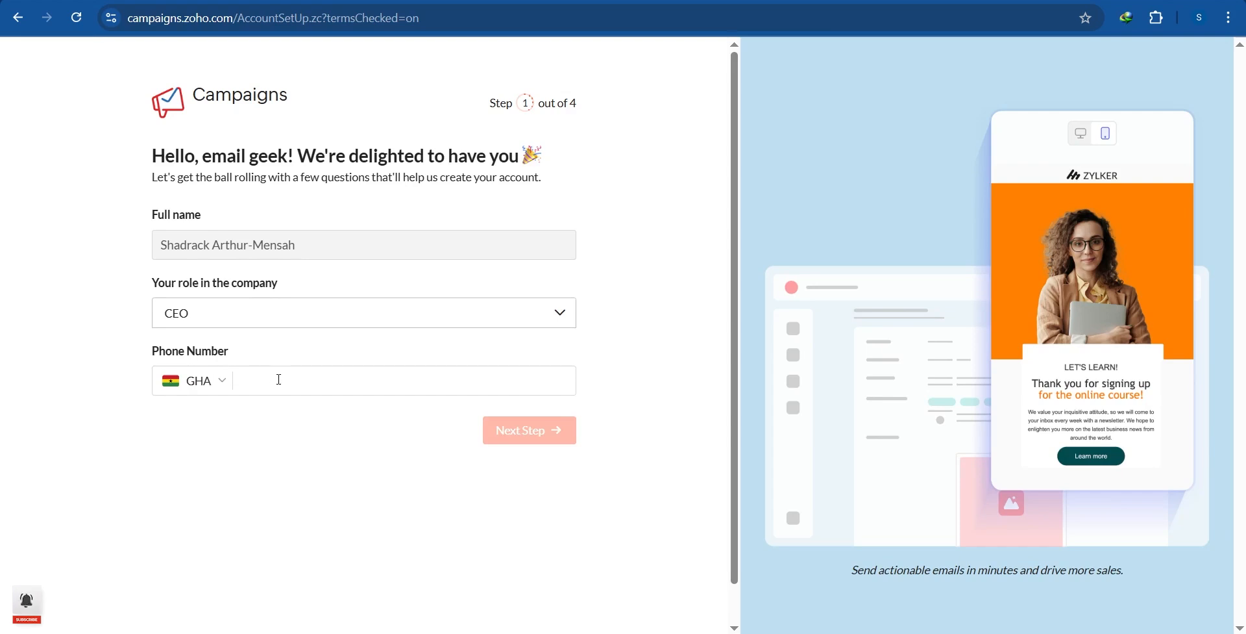
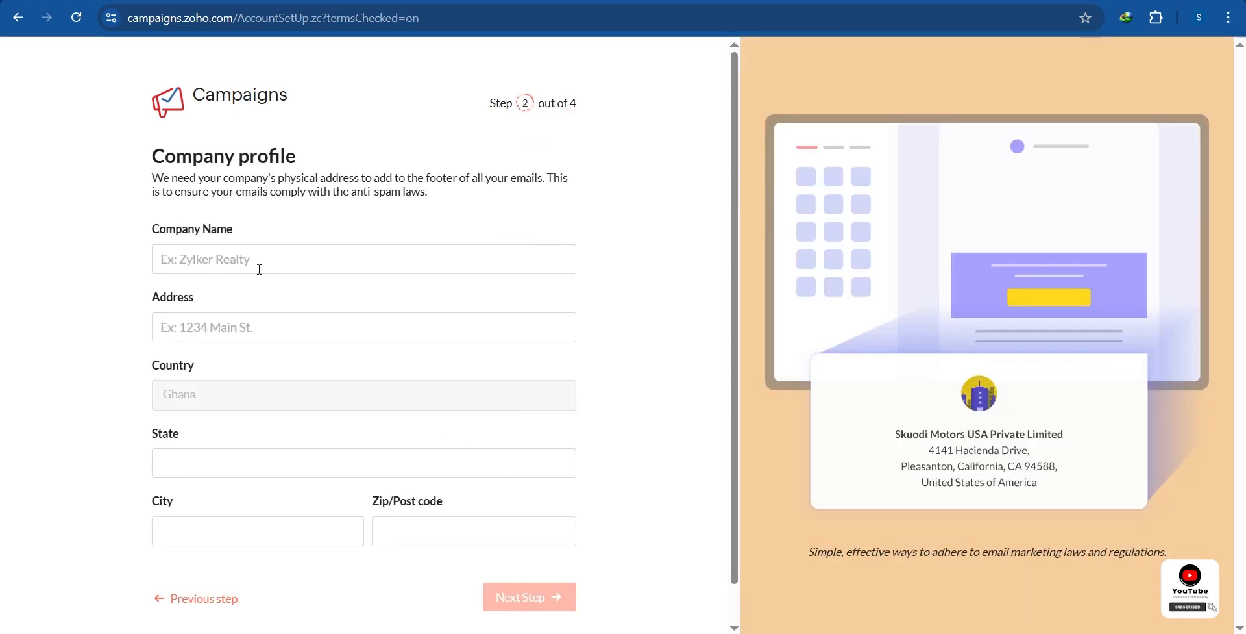
Step: Enter company name 'sasmedia StudioS' and company address 'Near jabe'
left_click(225, 254)
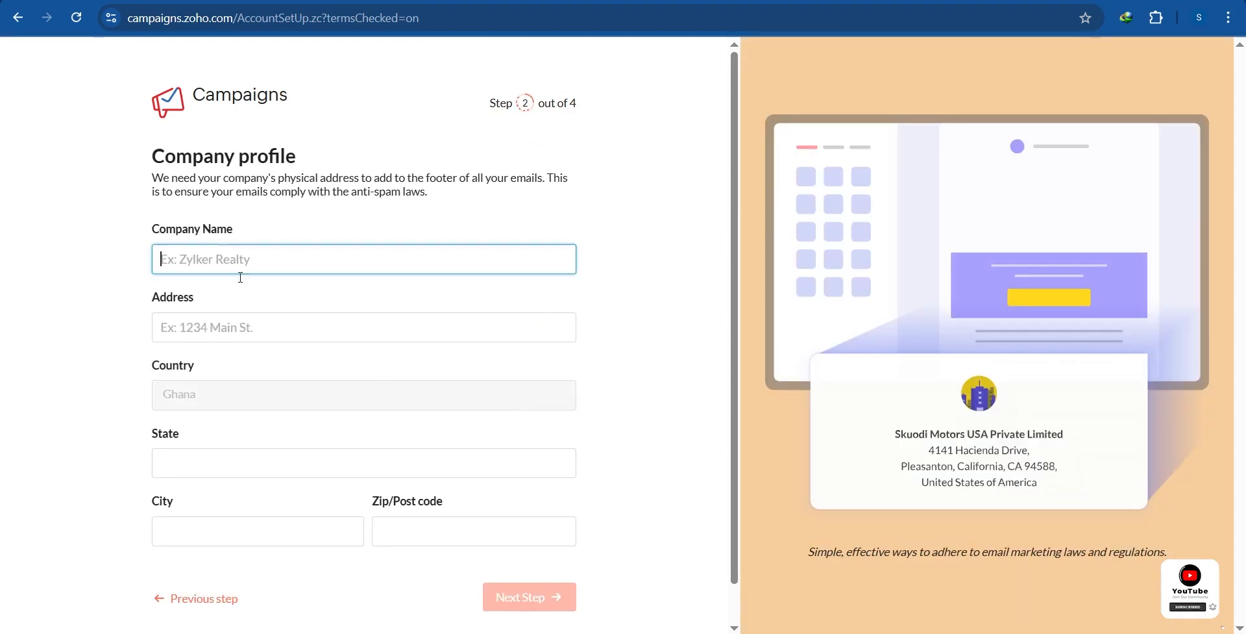
left_click(232, 333)
scroll(223, 400, "down", 1)
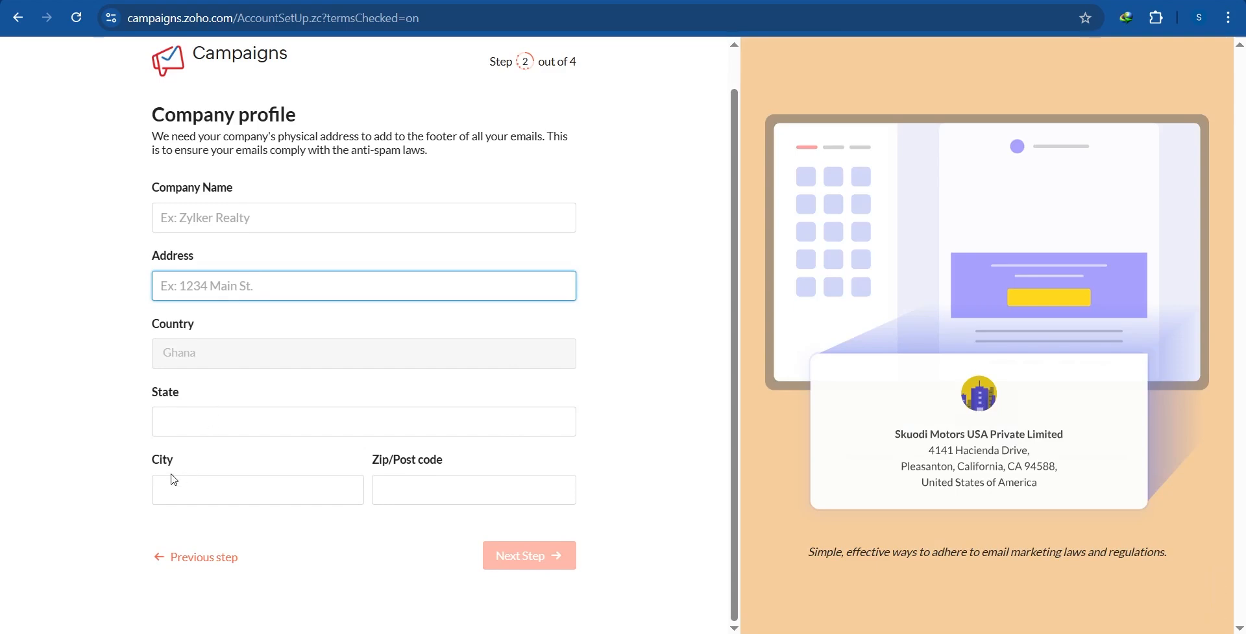
scroll(252, 324, "up", 1)
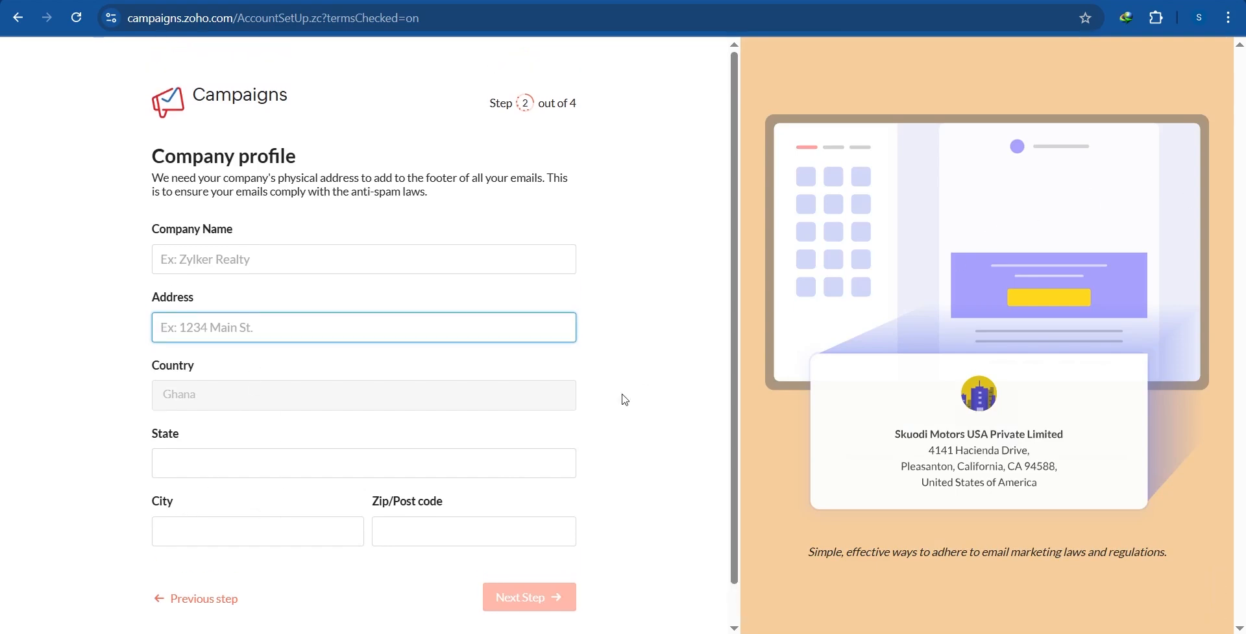
left_click(283, 261)
type("s")
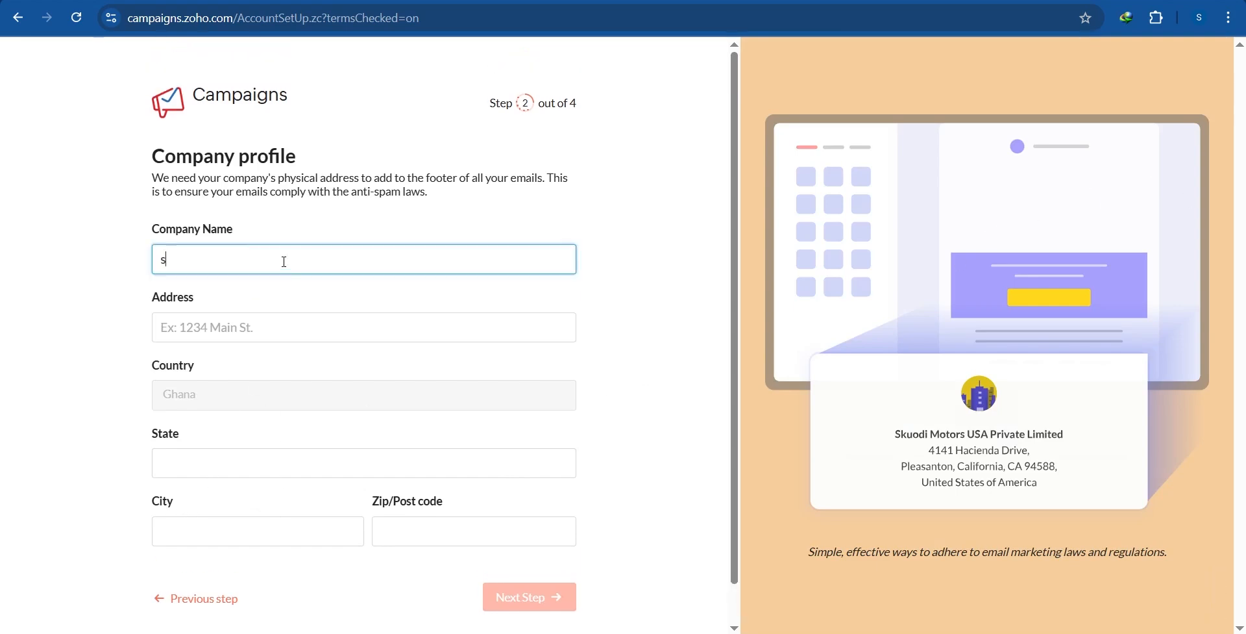
type("asmedia Studio")
type("S")
left_click(357, 330)
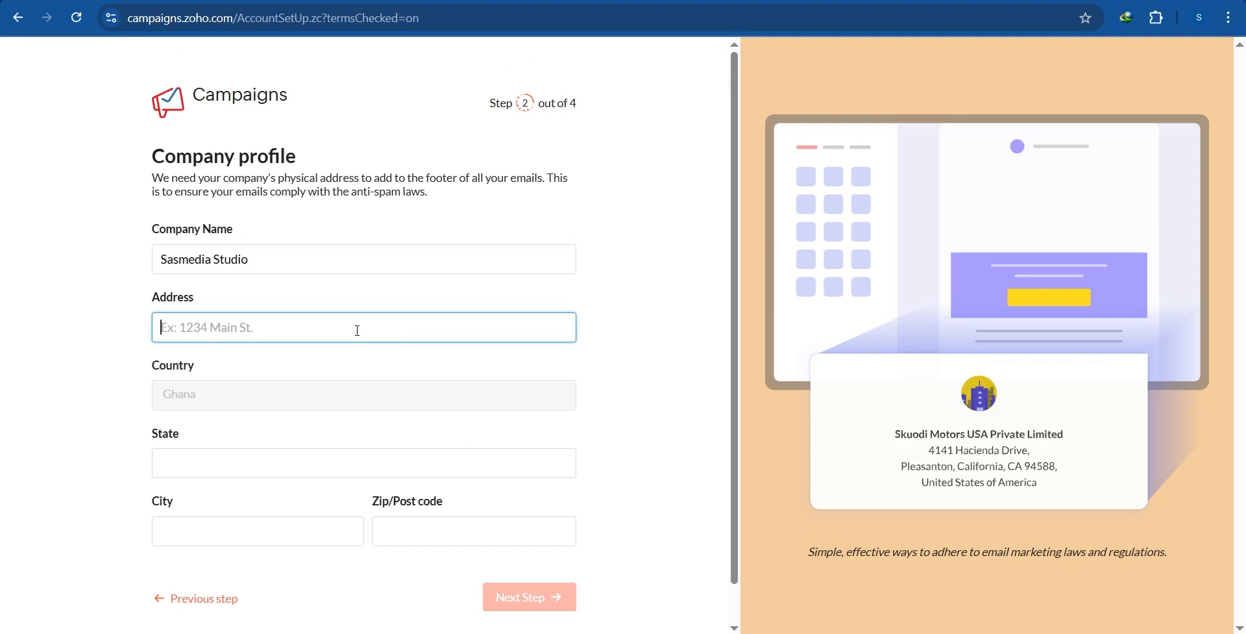
type("Near jaben")
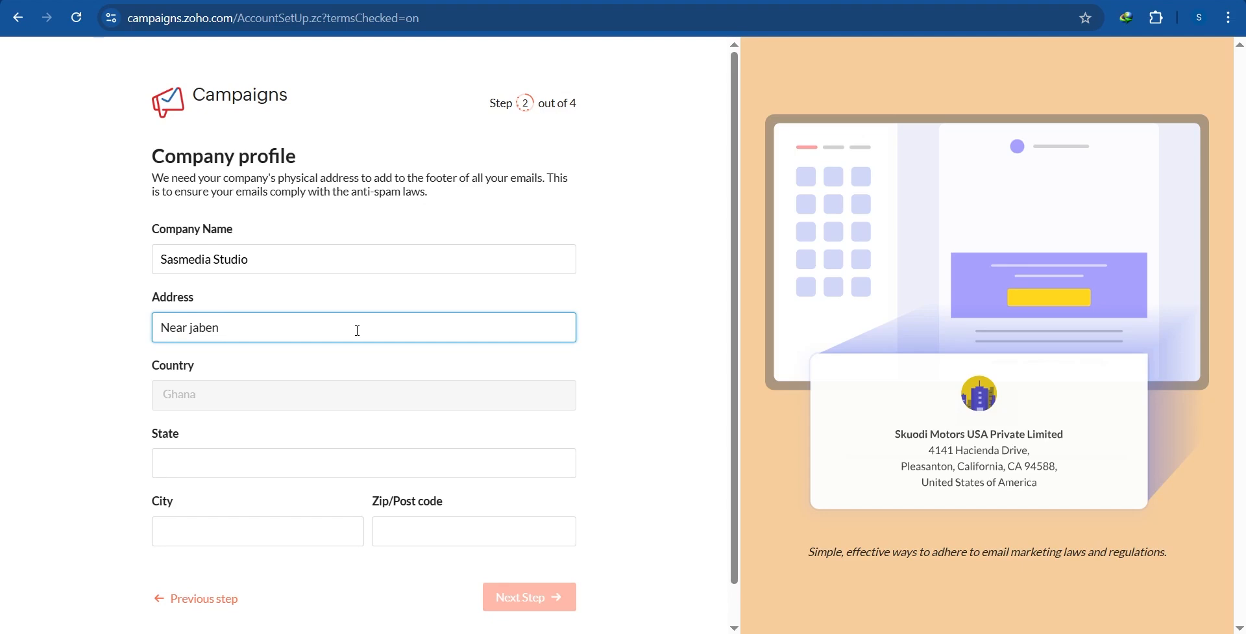
Step: Fill in state Greater Accra and zip code 00233, then continue to the next step
scroll(357, 330, "down", 1)
left_click(211, 423)
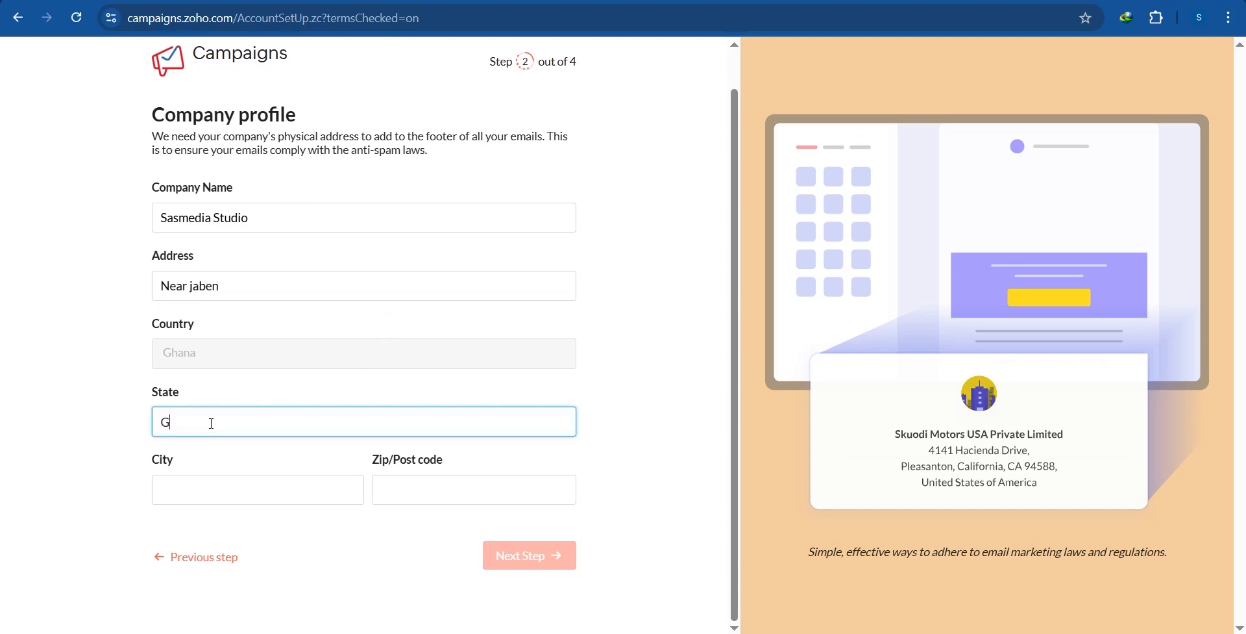
type("Greater Accra")
key("Tab")
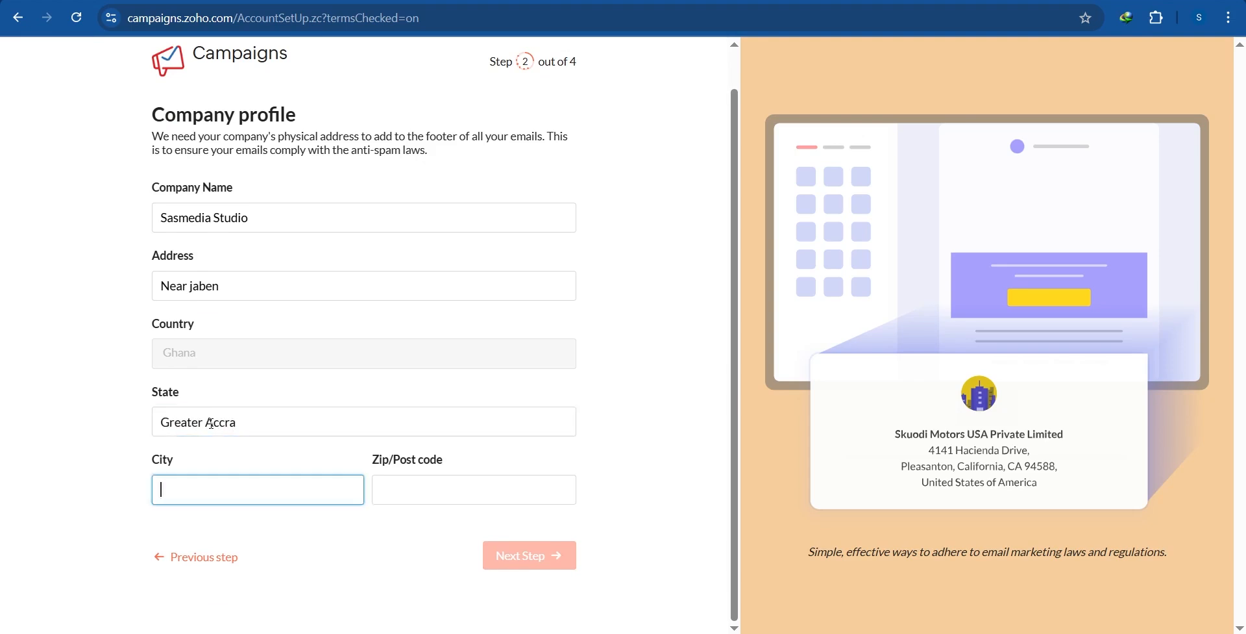
left_click(480, 486)
type("00233")
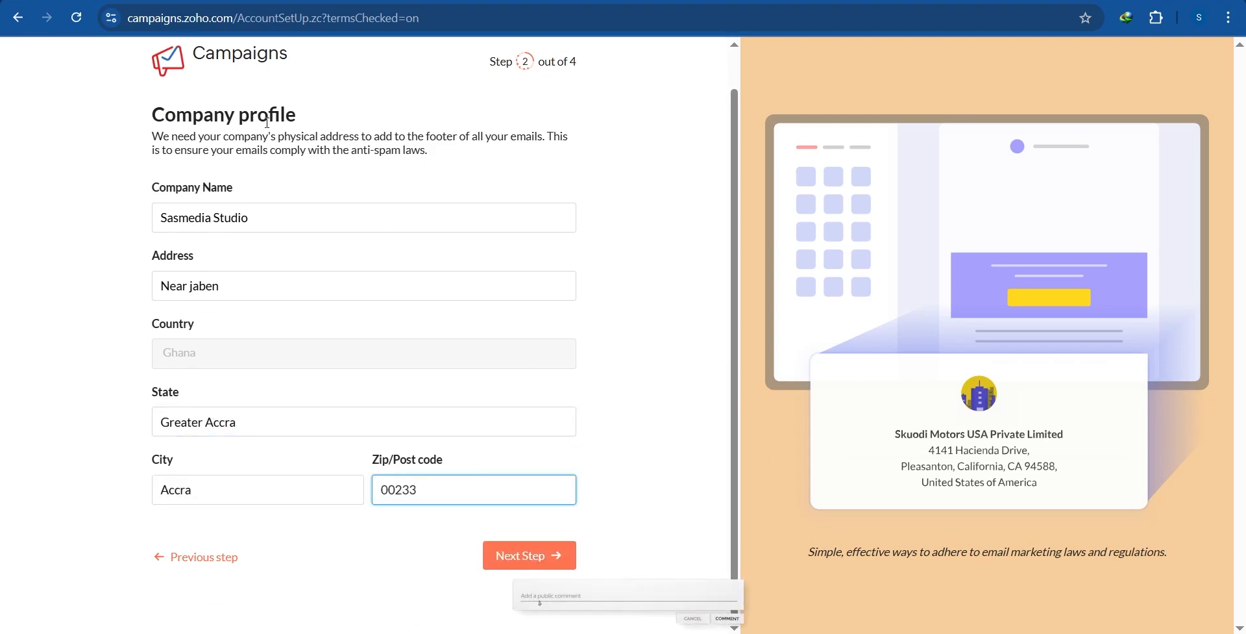
left_click(538, 557)
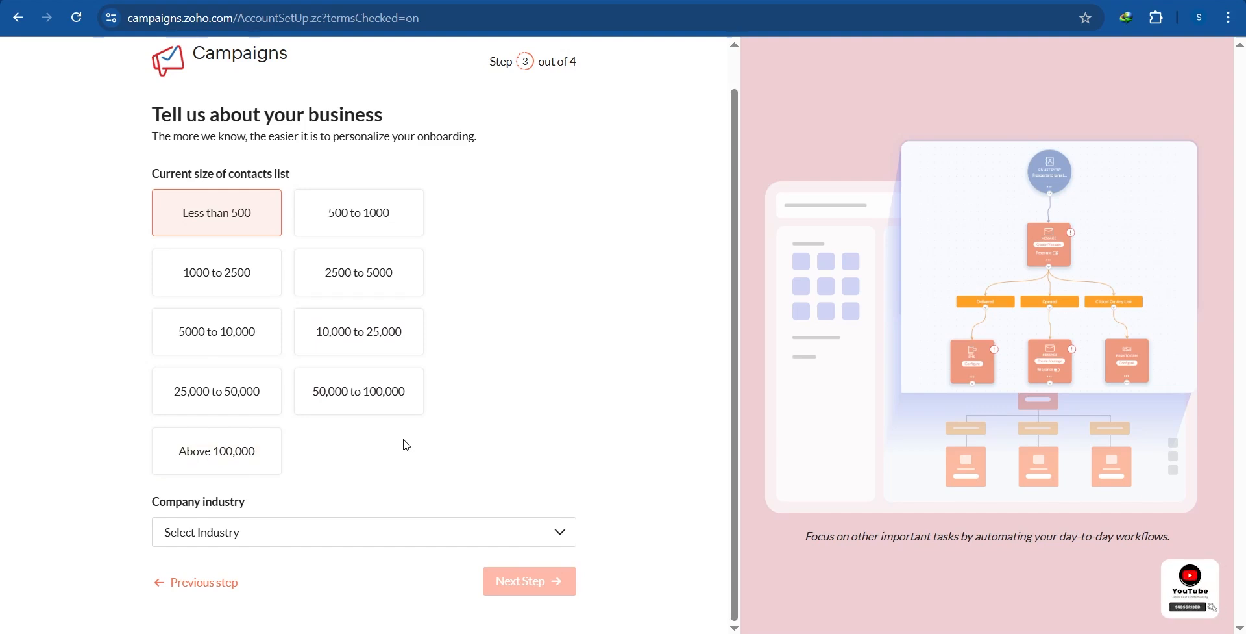
Step: Choose a 5000 to 10,000 contact list and IT Hardware & IT Related Services industry, then skip migration
left_click(247, 353)
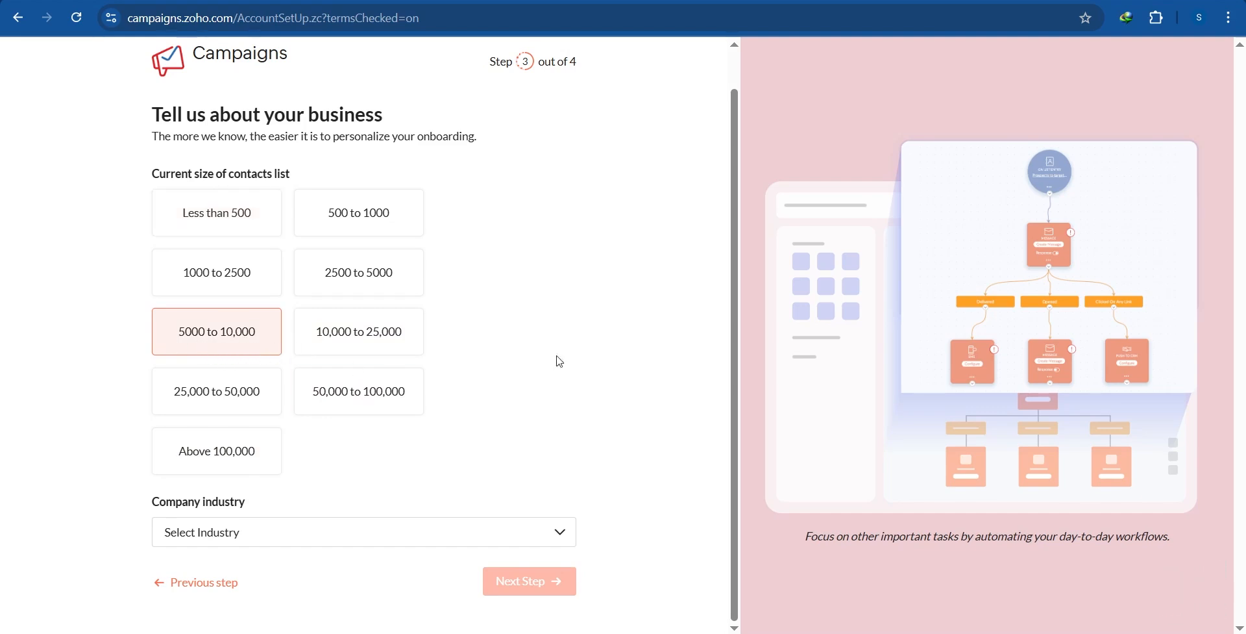
left_click(254, 535)
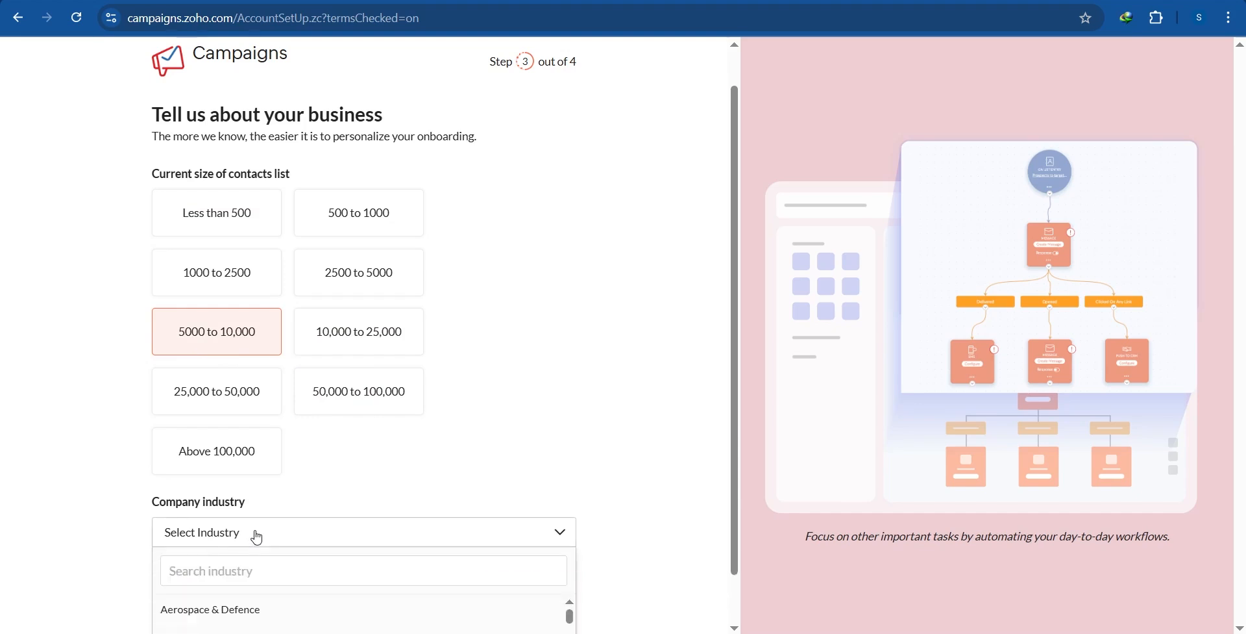
scroll(347, 502, "down", 1)
scroll(403, 579, "down", 8)
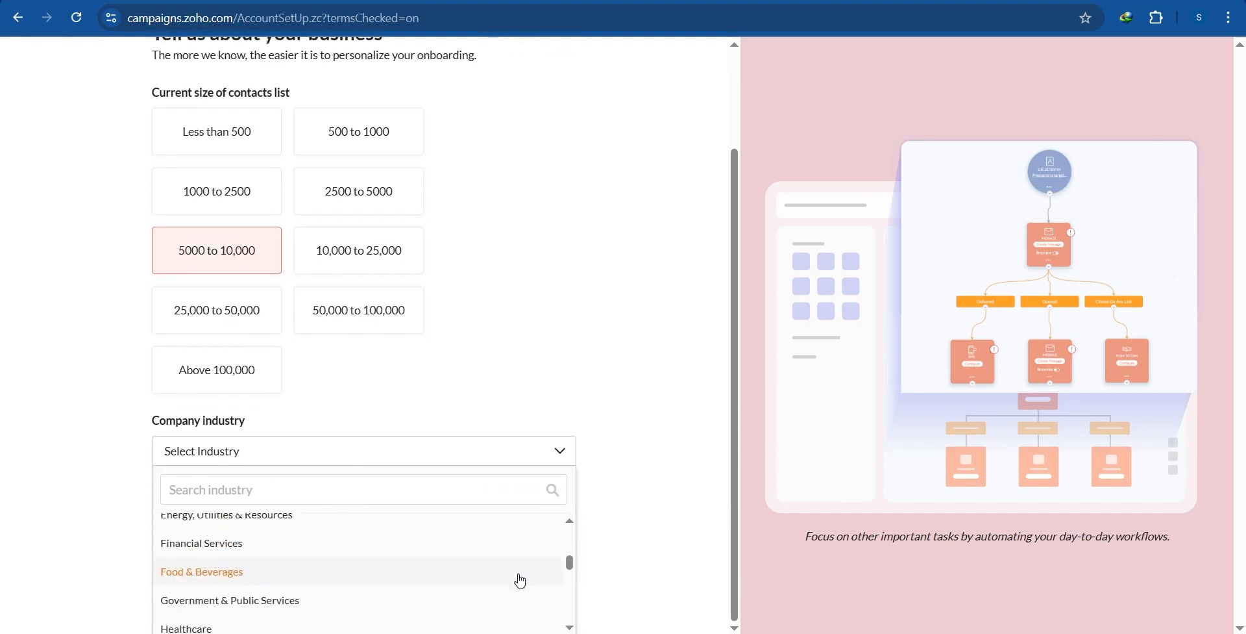
left_click(238, 552)
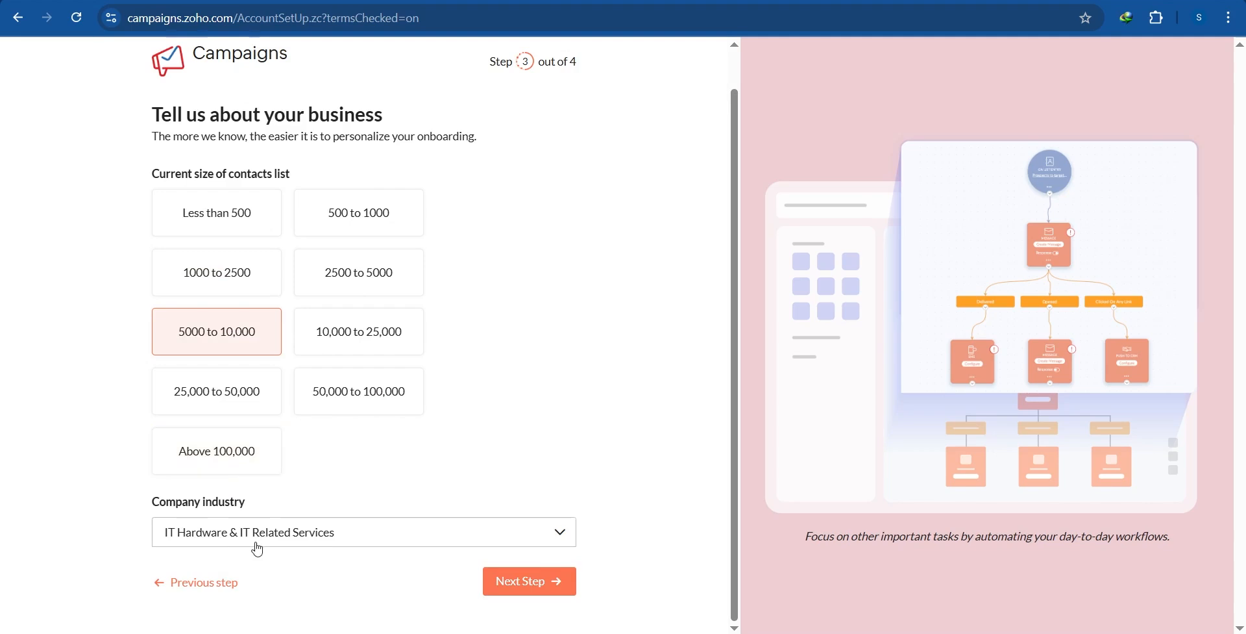
left_click(515, 588)
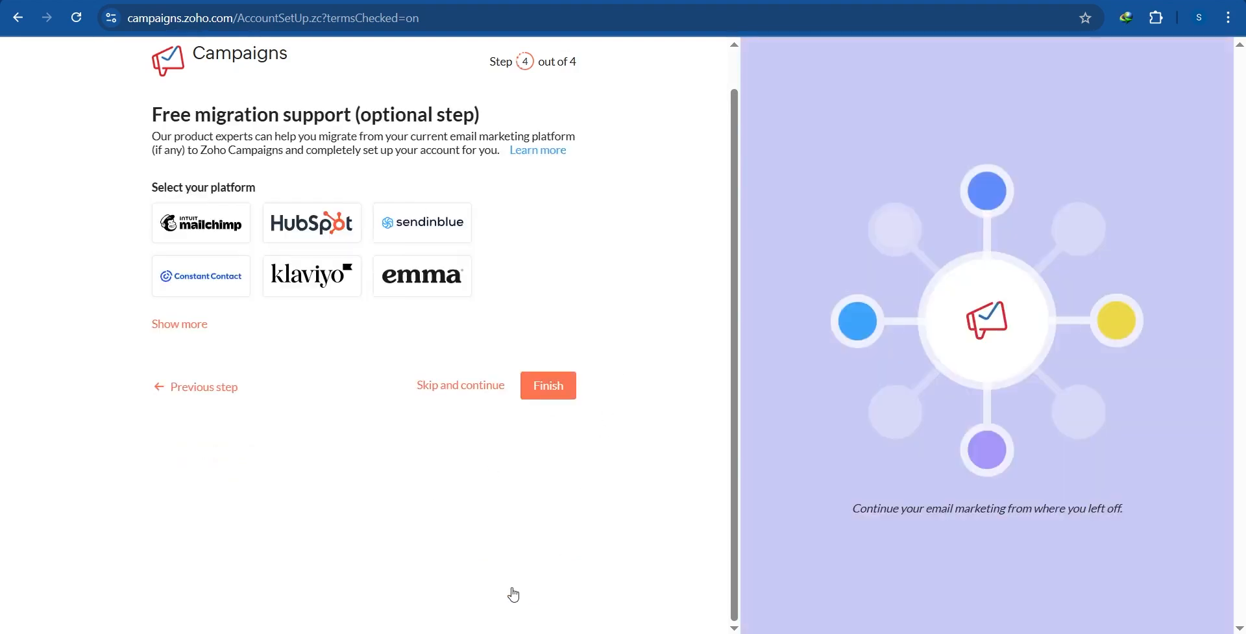
left_click(456, 389)
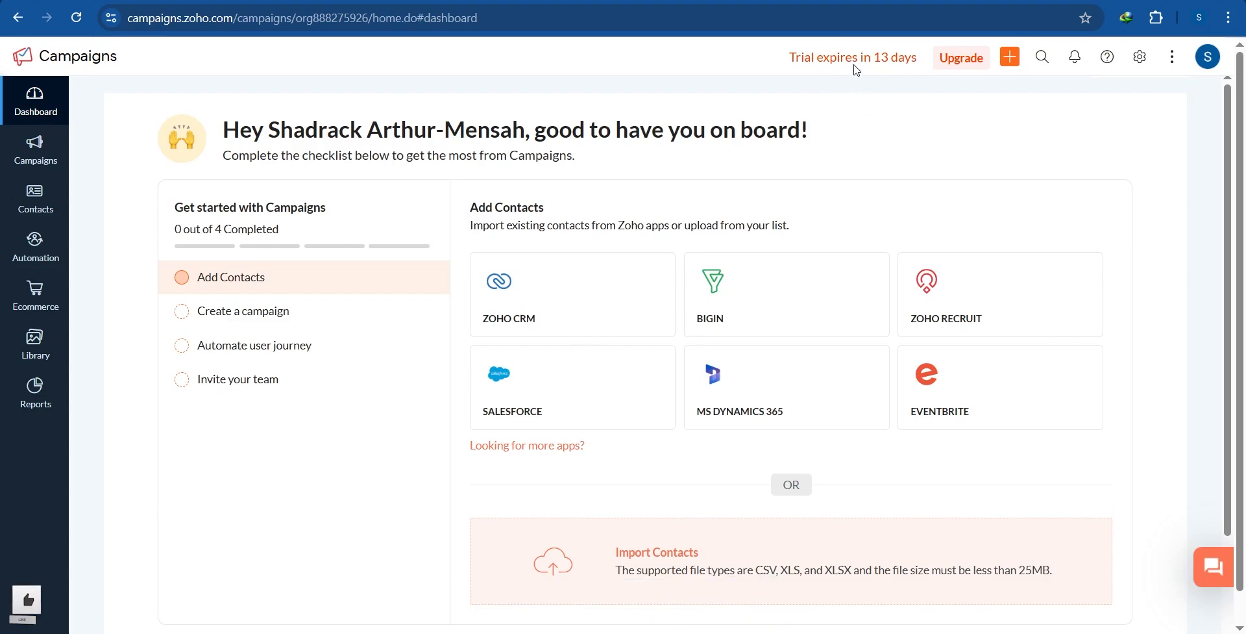
scroll(864, 301, "down", 1)
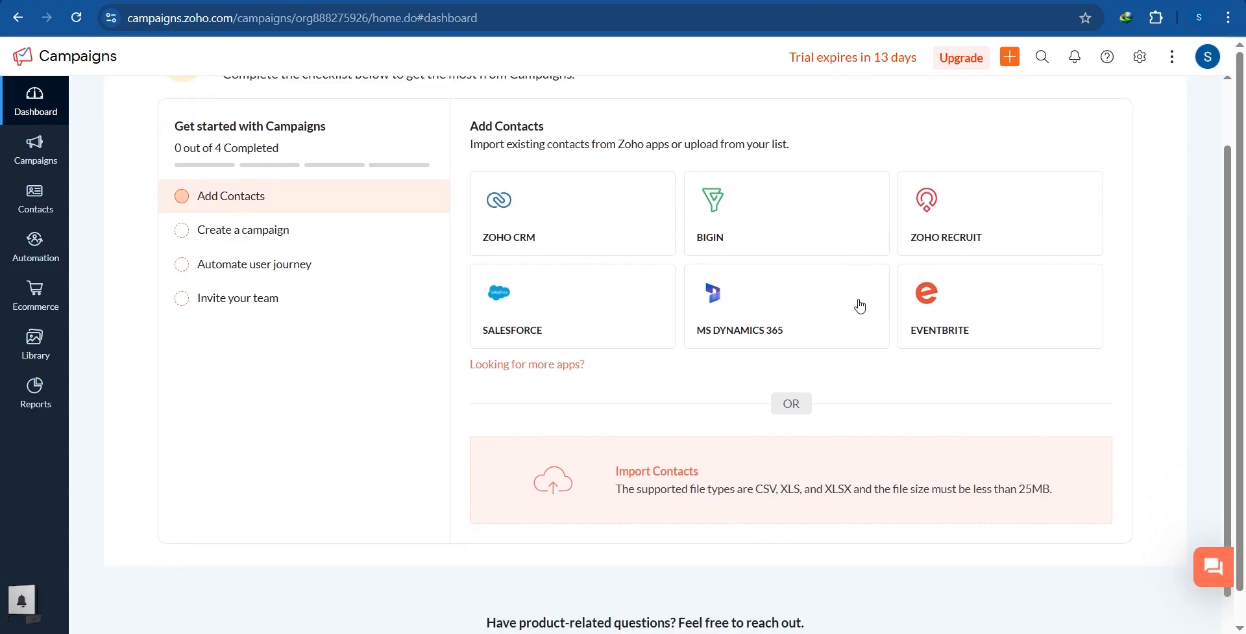
scroll(860, 306, "up", 1)
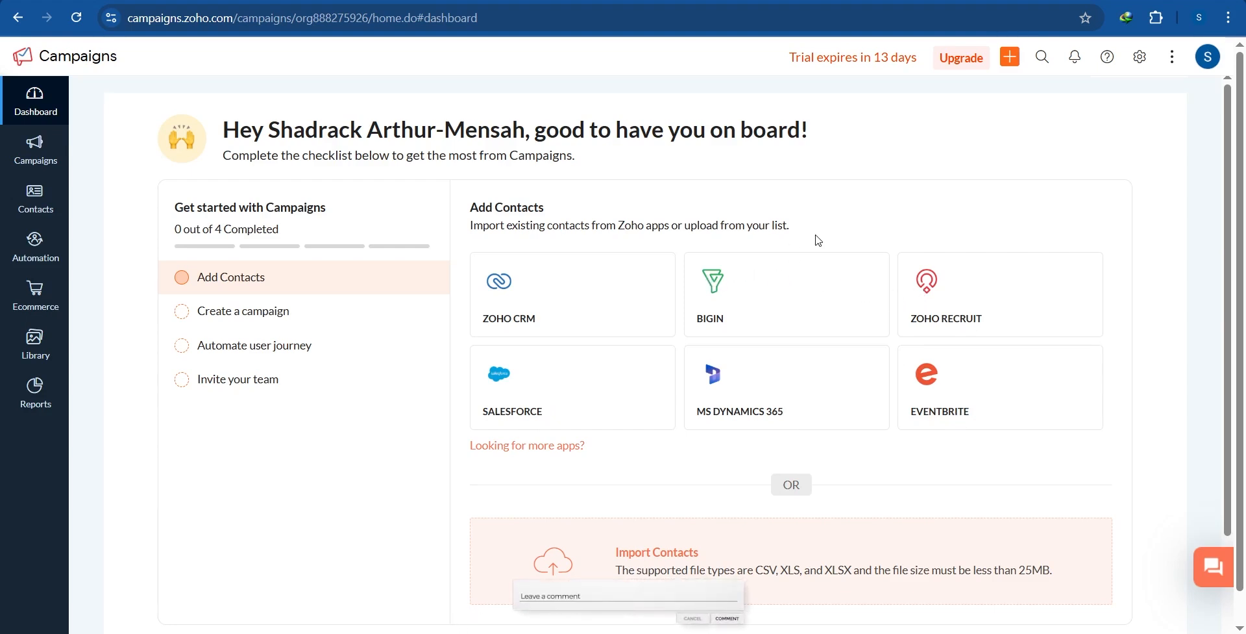
scroll(796, 344, "down", 1)
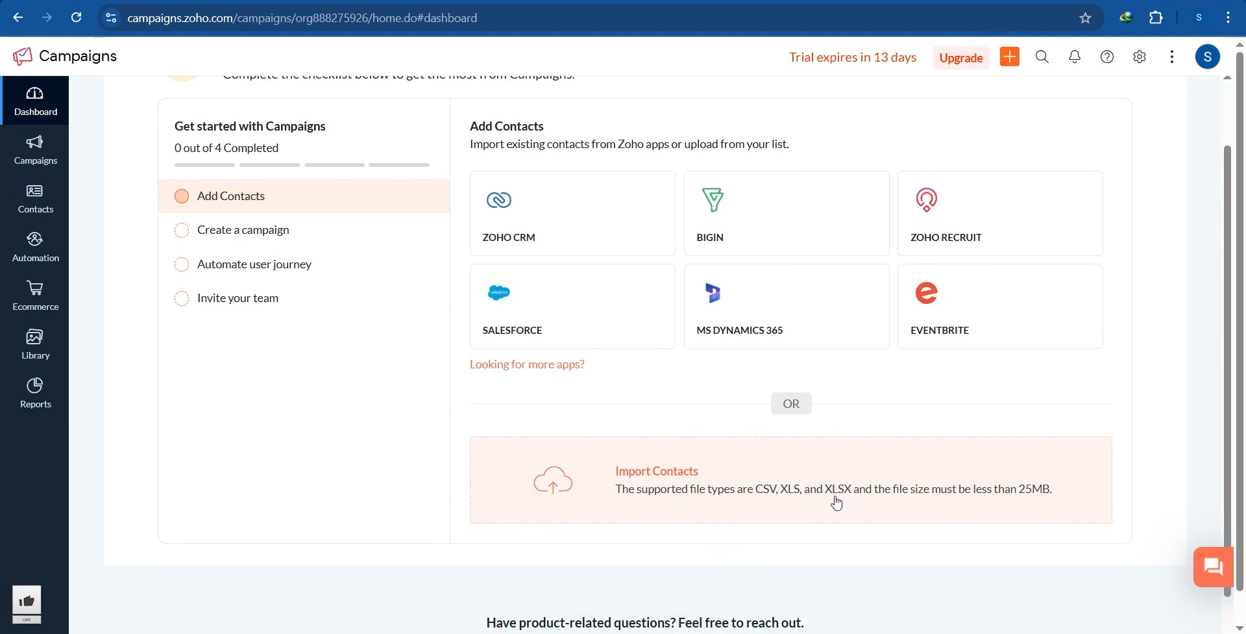
scroll(751, 496, "up", 1)
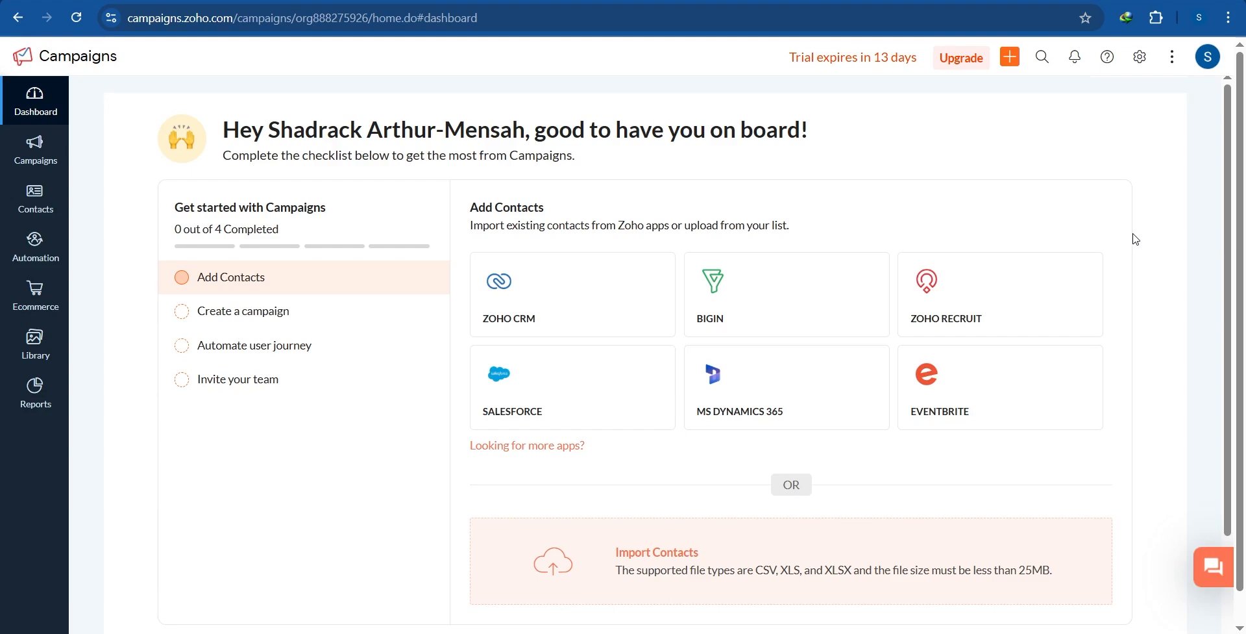
Step: Go to Settings and open Manage Senders under Deliverability
left_click(1139, 71)
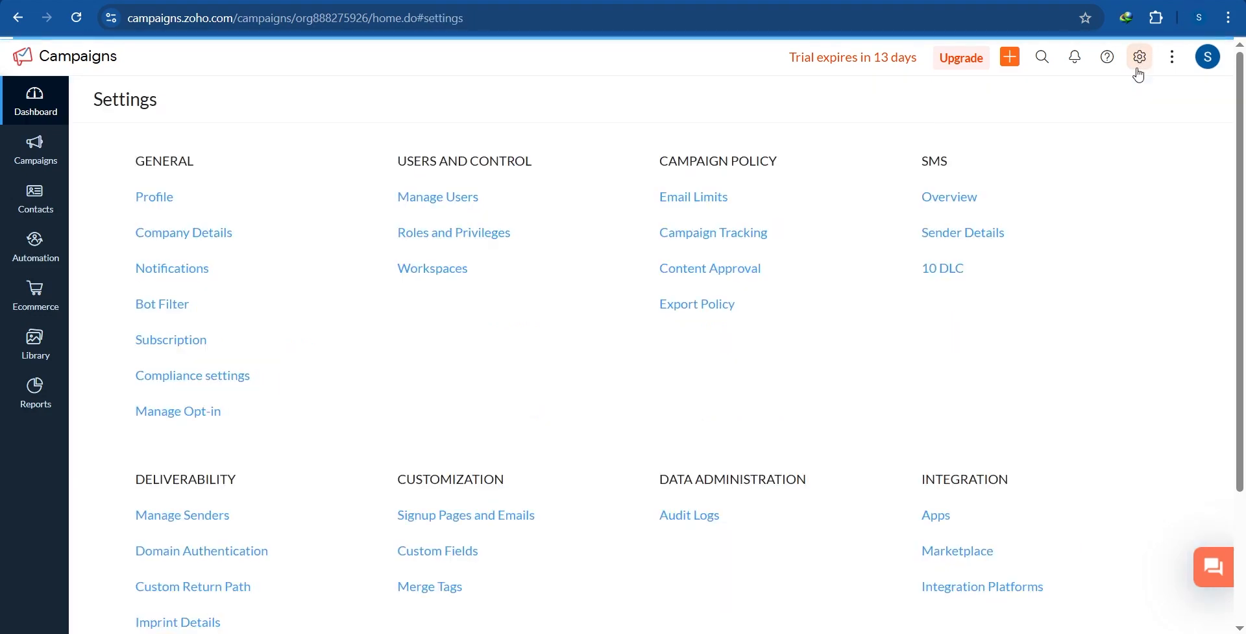
scroll(292, 242, "down", 3)
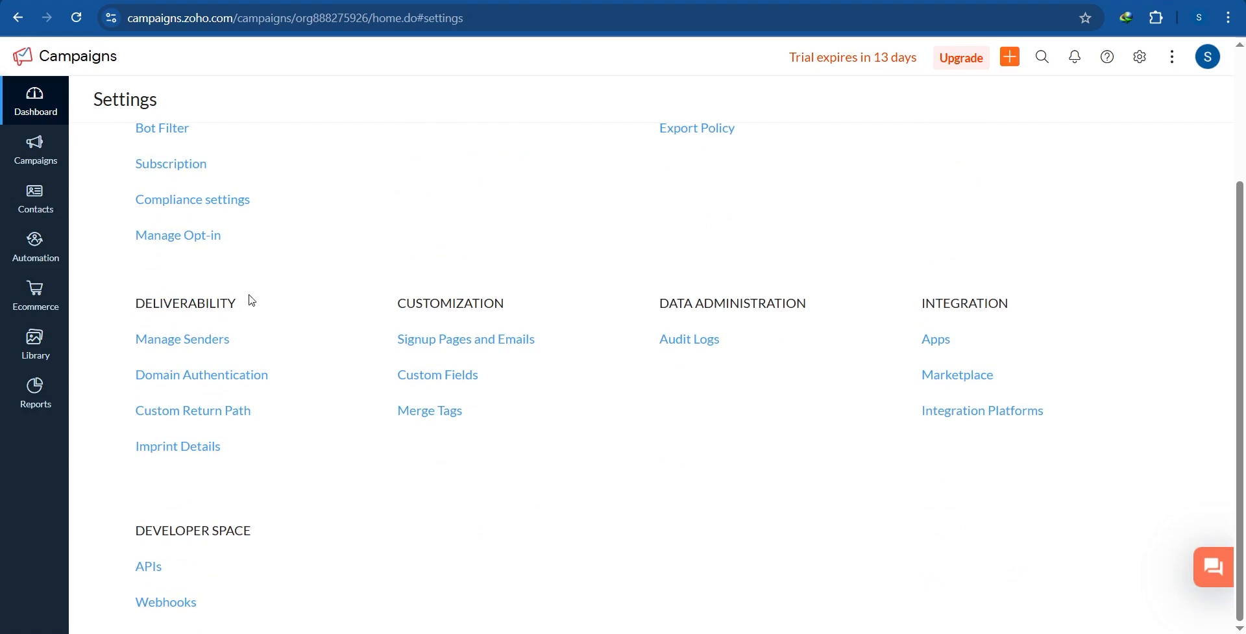
left_click_drag(256, 303, 115, 309)
left_click(278, 303)
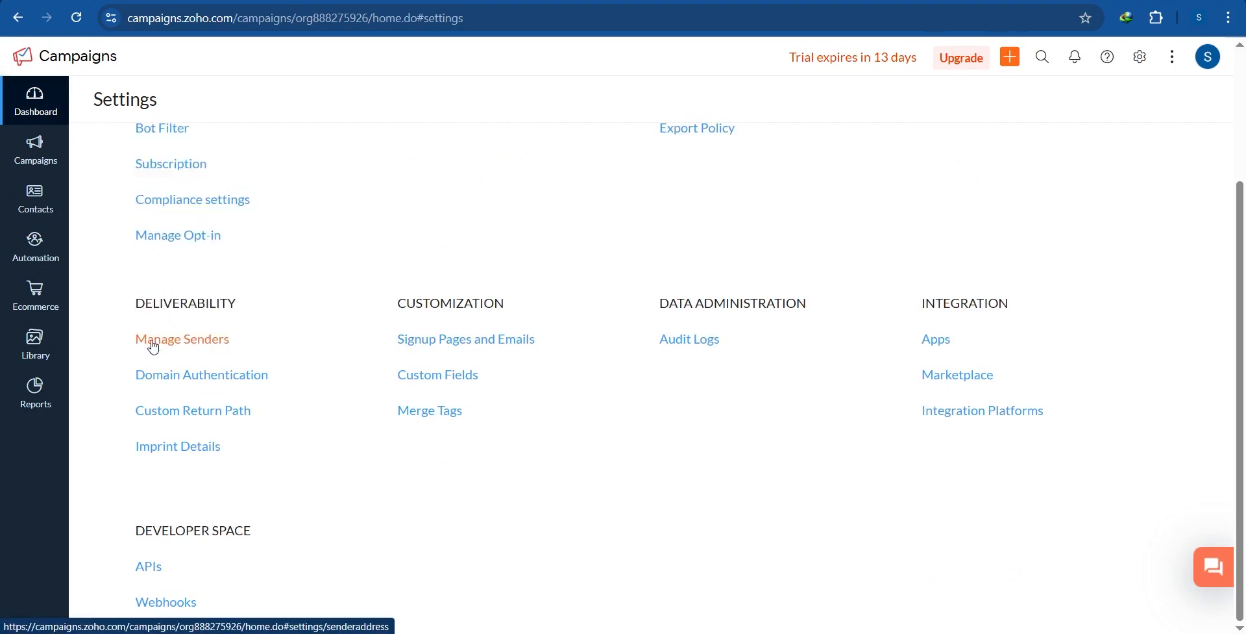
left_click(191, 347)
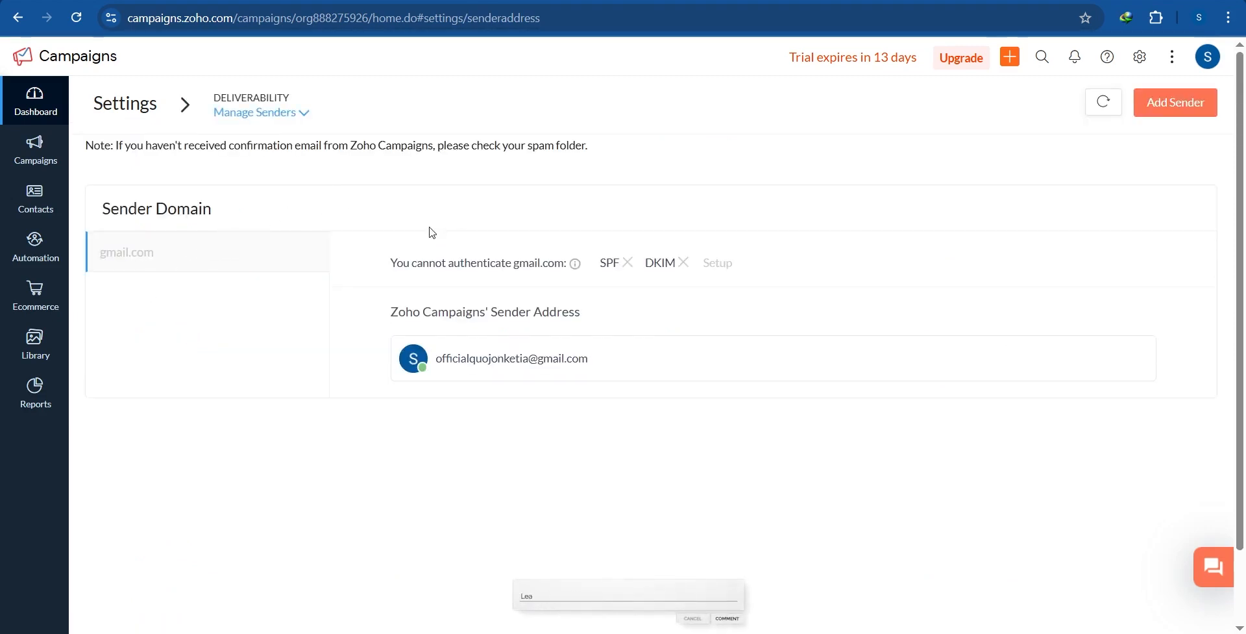
Step: Review the gmail.com sender domain, its unauthenticatable SPF status, and the existing sender address
left_click_drag(105, 207, 214, 208)
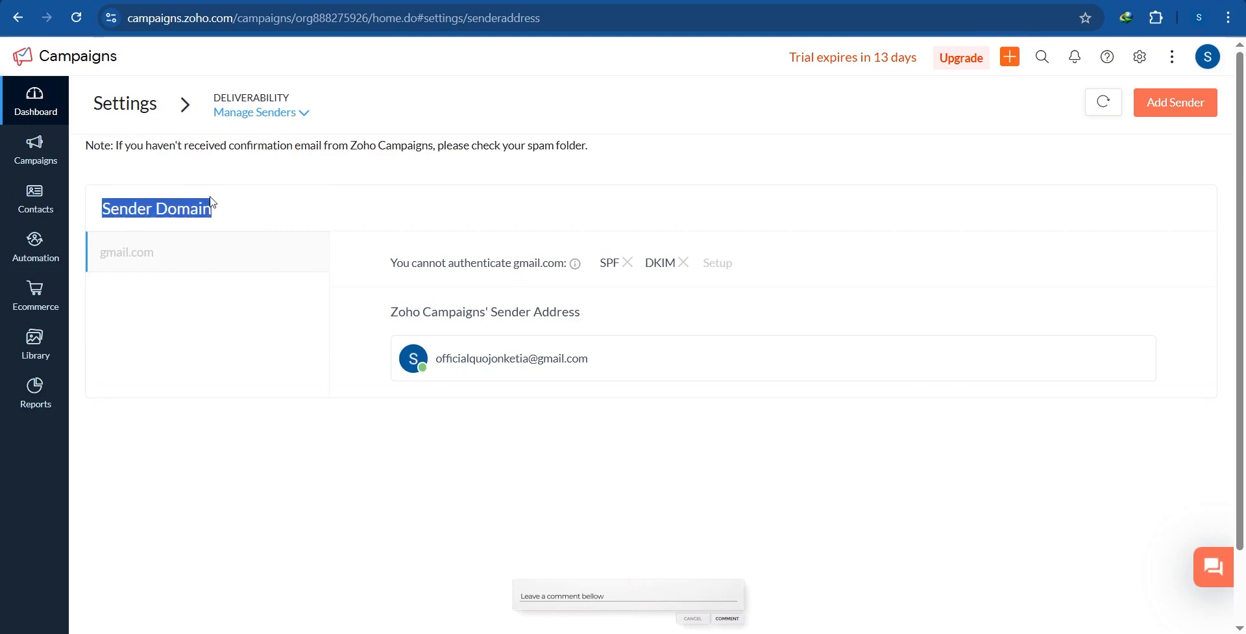
left_click_drag(155, 255, 98, 247)
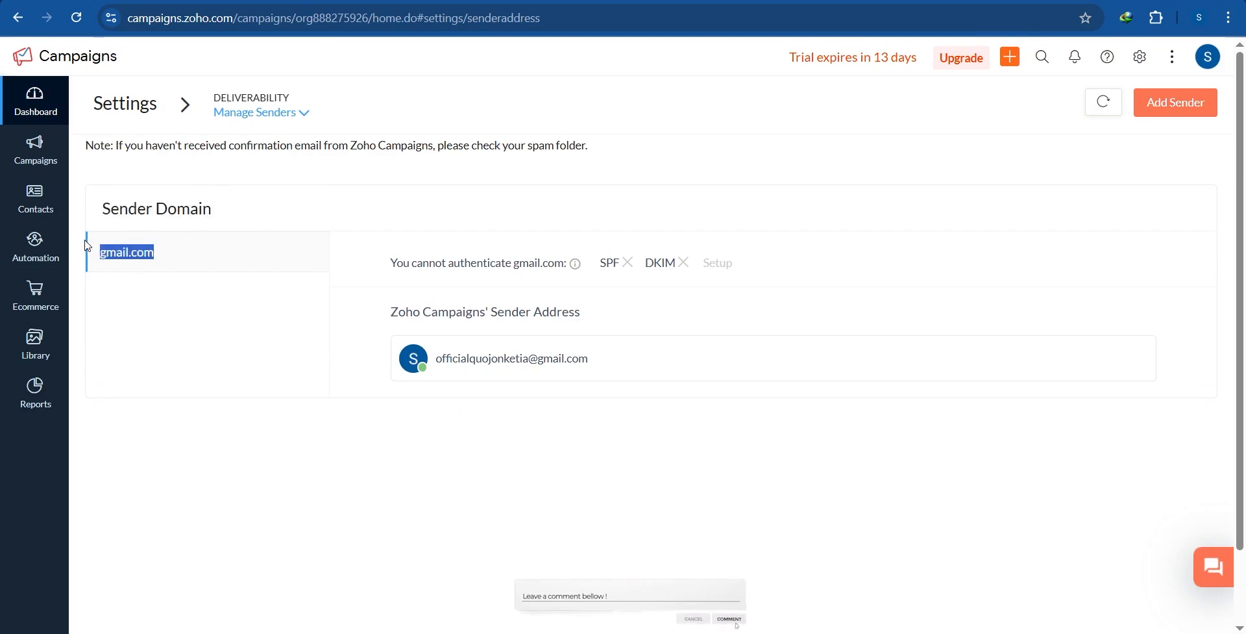
left_click(400, 266)
left_click_drag(401, 266, 516, 266)
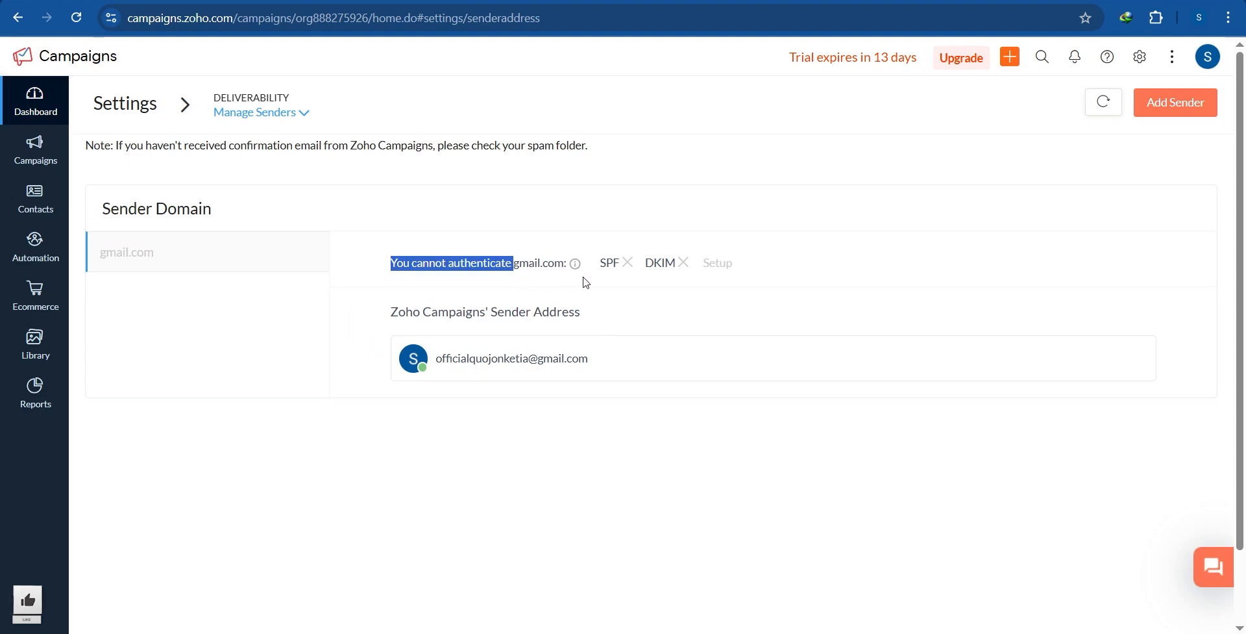
left_click_drag(607, 263, 675, 263)
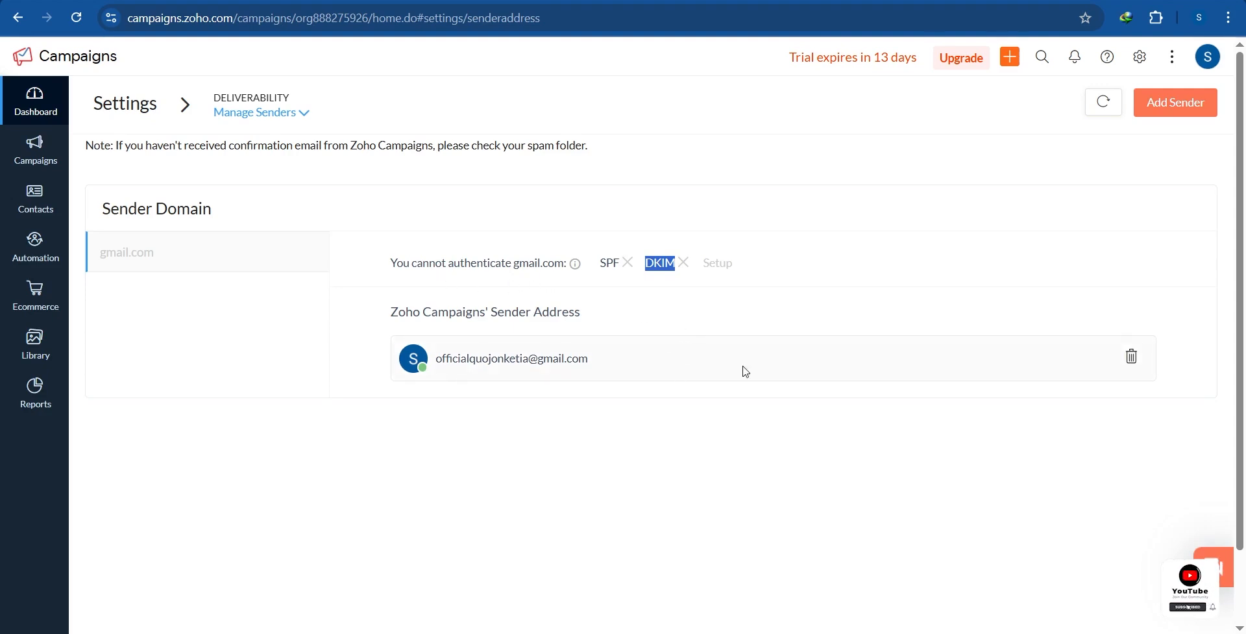
left_click(827, 365)
left_click_drag(584, 359, 429, 359)
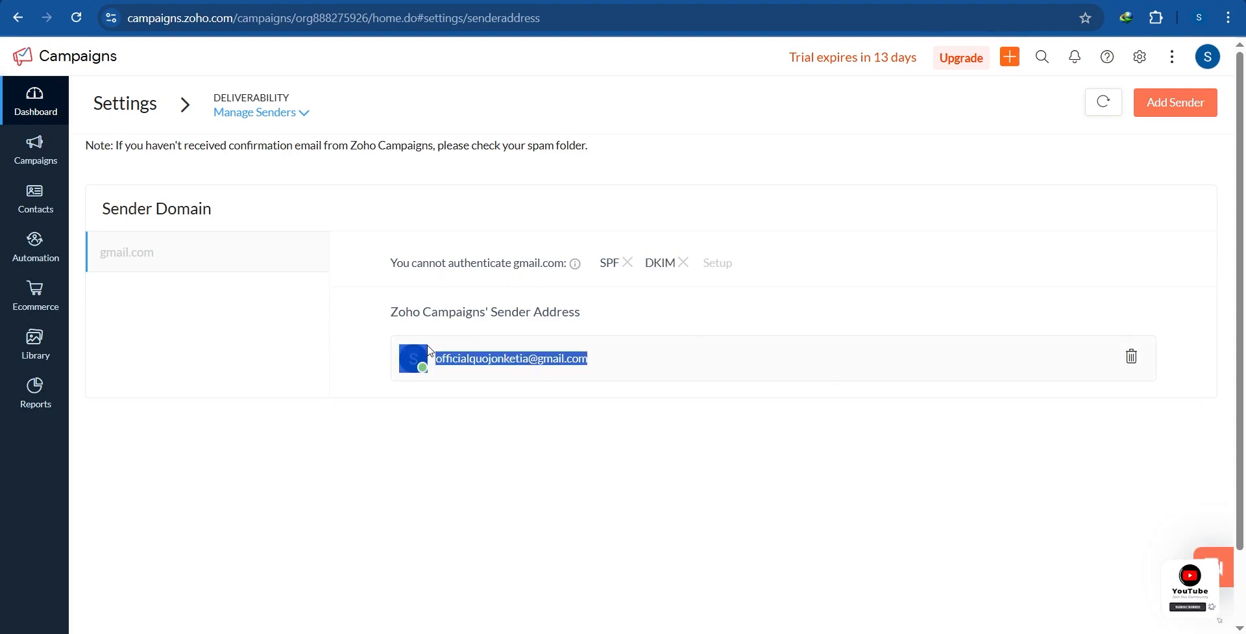
left_click(987, 344)
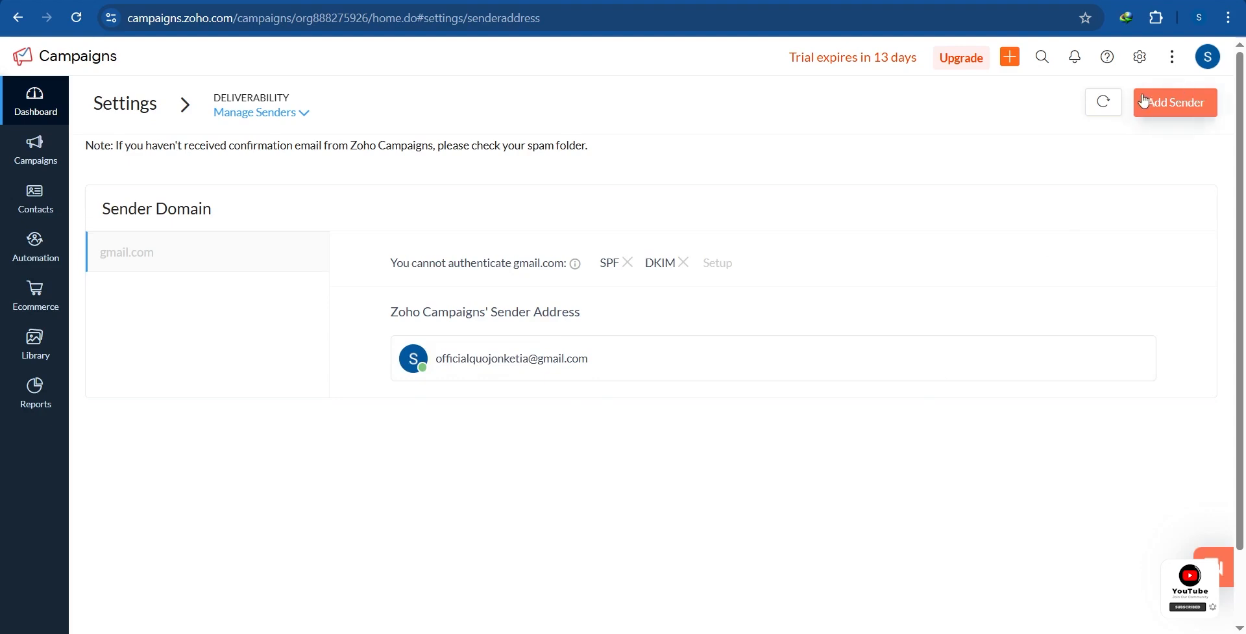
Step: Add a new sender e-mail address on smartivatepro.com and send its verification e-mail
left_click(1175, 110)
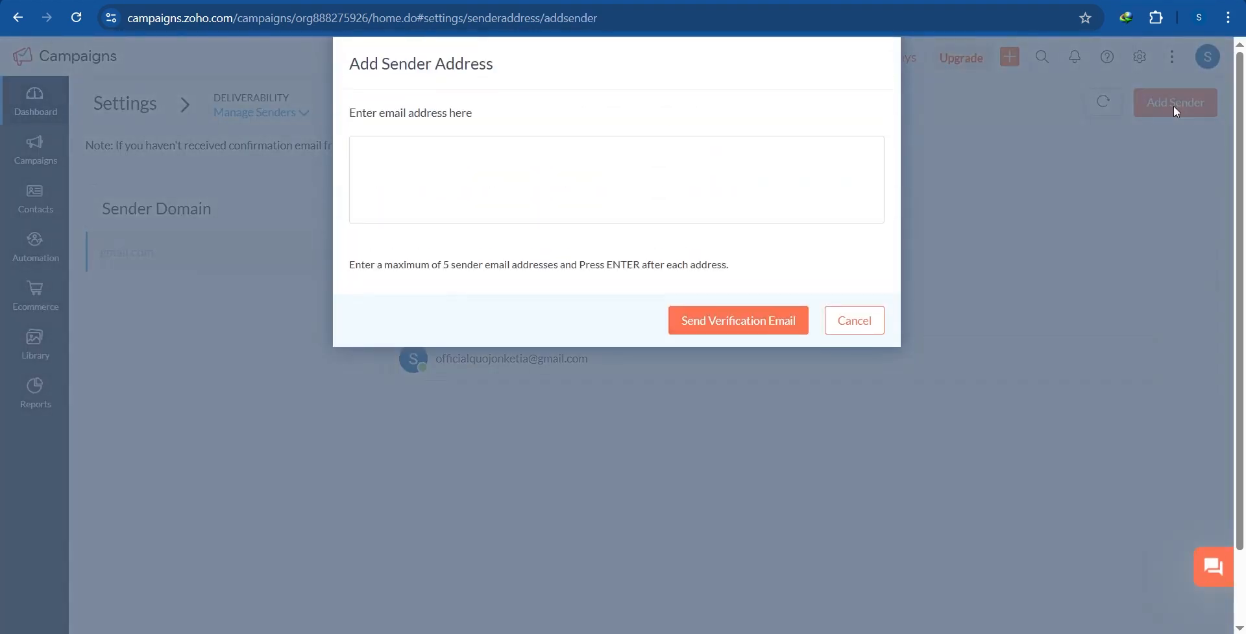
left_click(529, 161)
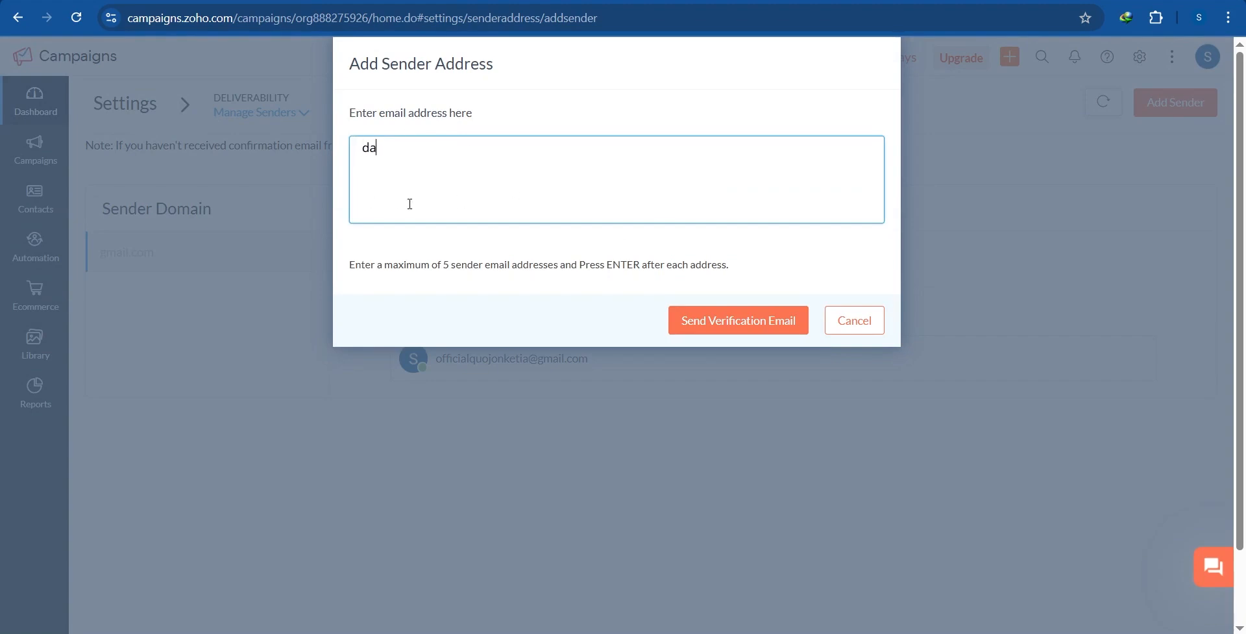
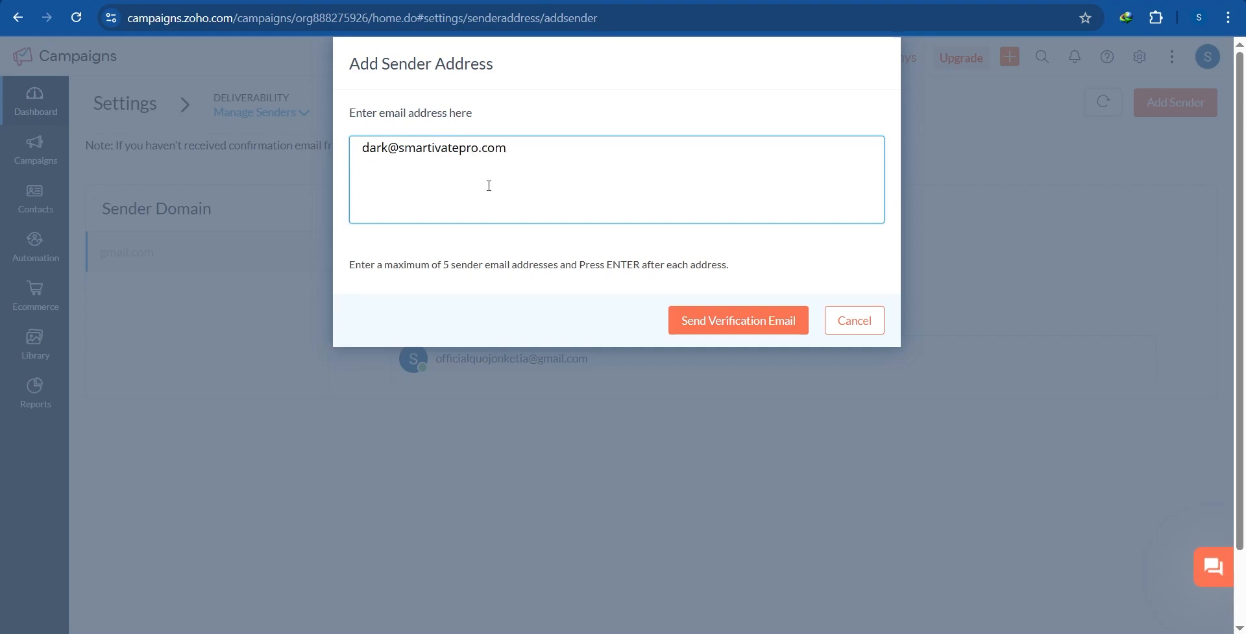
left_click(716, 330)
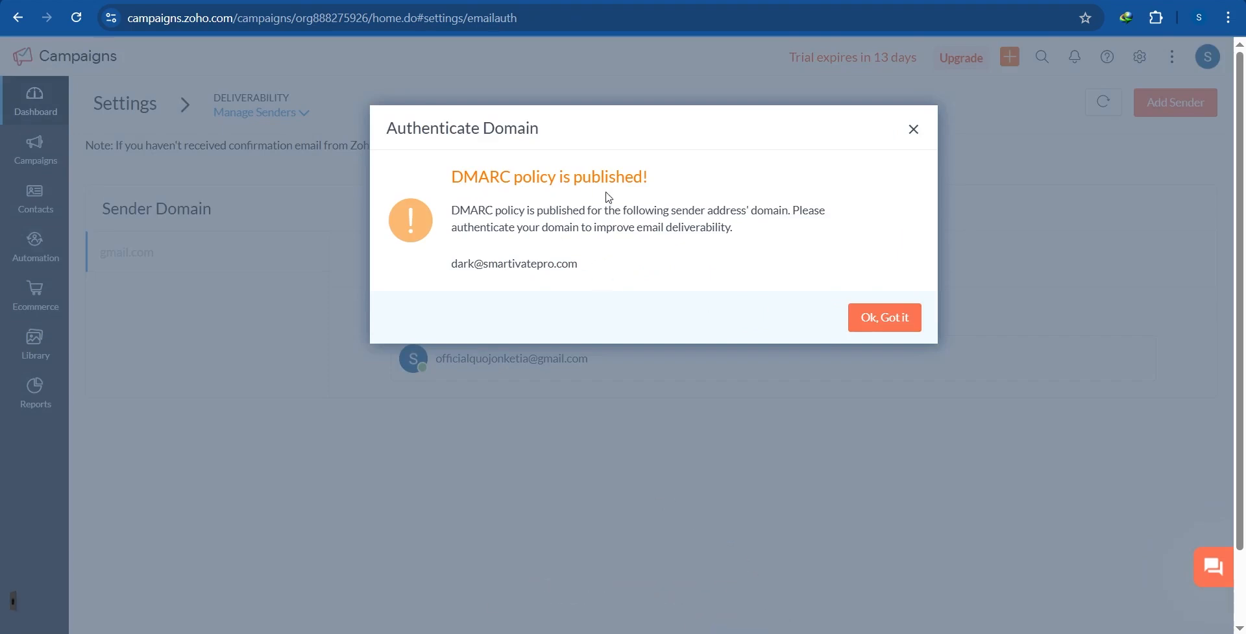
Step: Review the DMARC policy notice that names the new sender address
left_click_drag(580, 199, 637, 195)
left_click(596, 266)
left_click_drag(596, 264, 787, 228)
left_click(743, 216)
Step: Select smartivatepro.com, run Setup, and acknowledge the already-verified-in-another-account warning
left_click(876, 318)
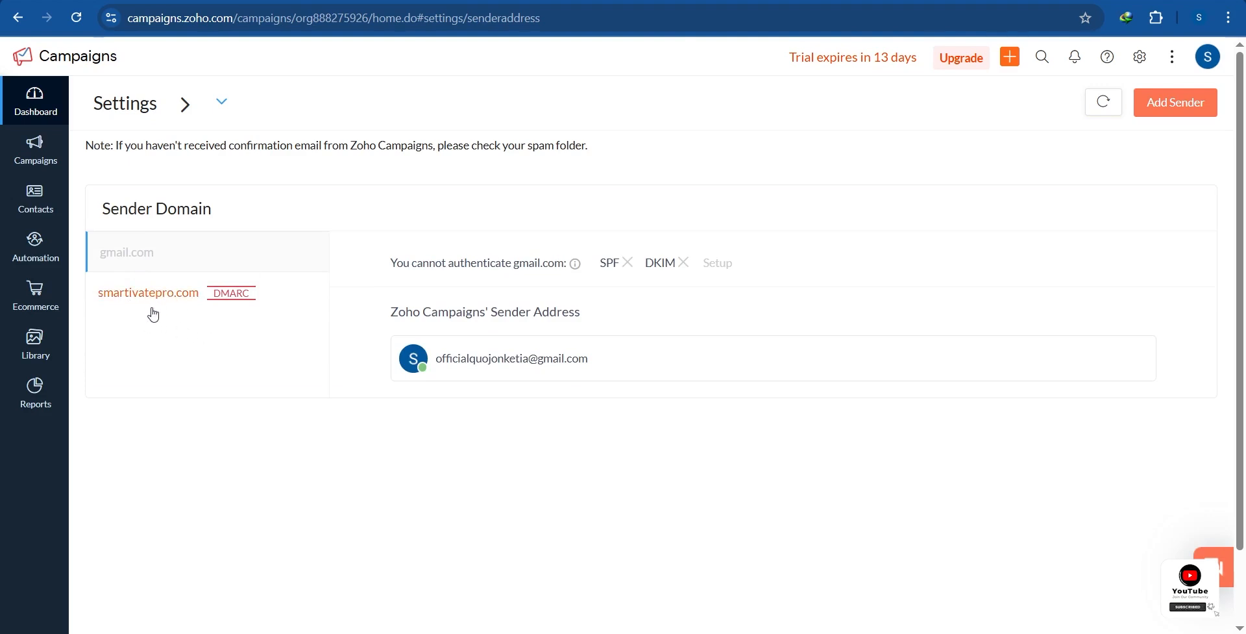
left_click(150, 305)
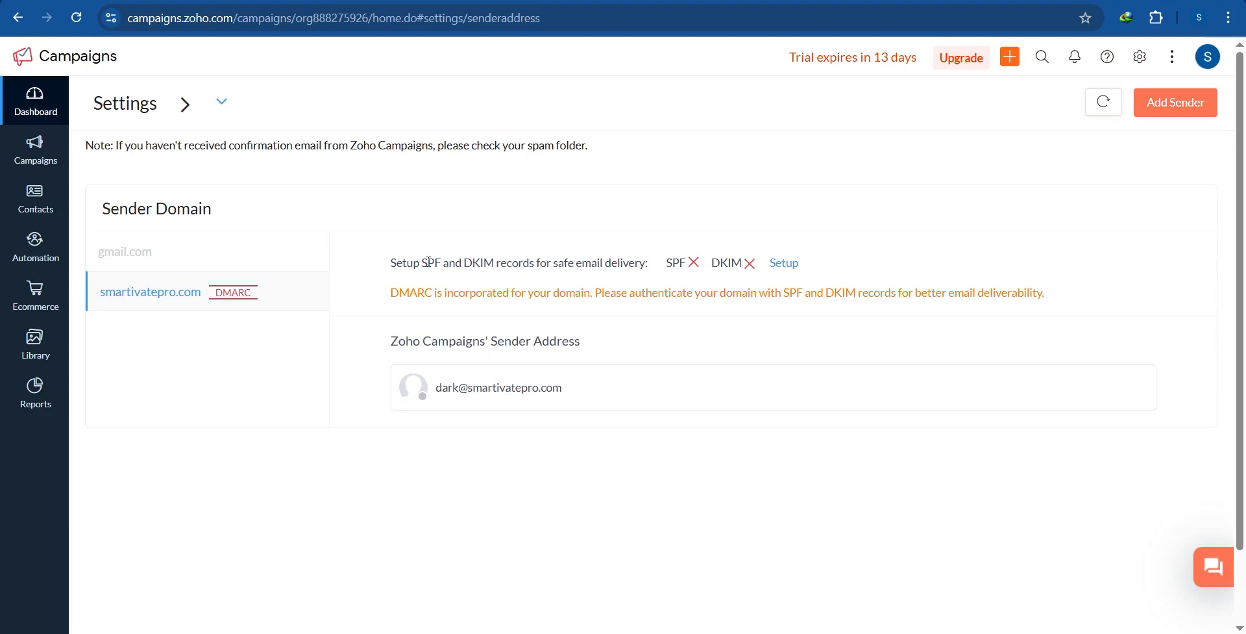
left_click_drag(421, 262, 487, 264)
left_click(781, 263)
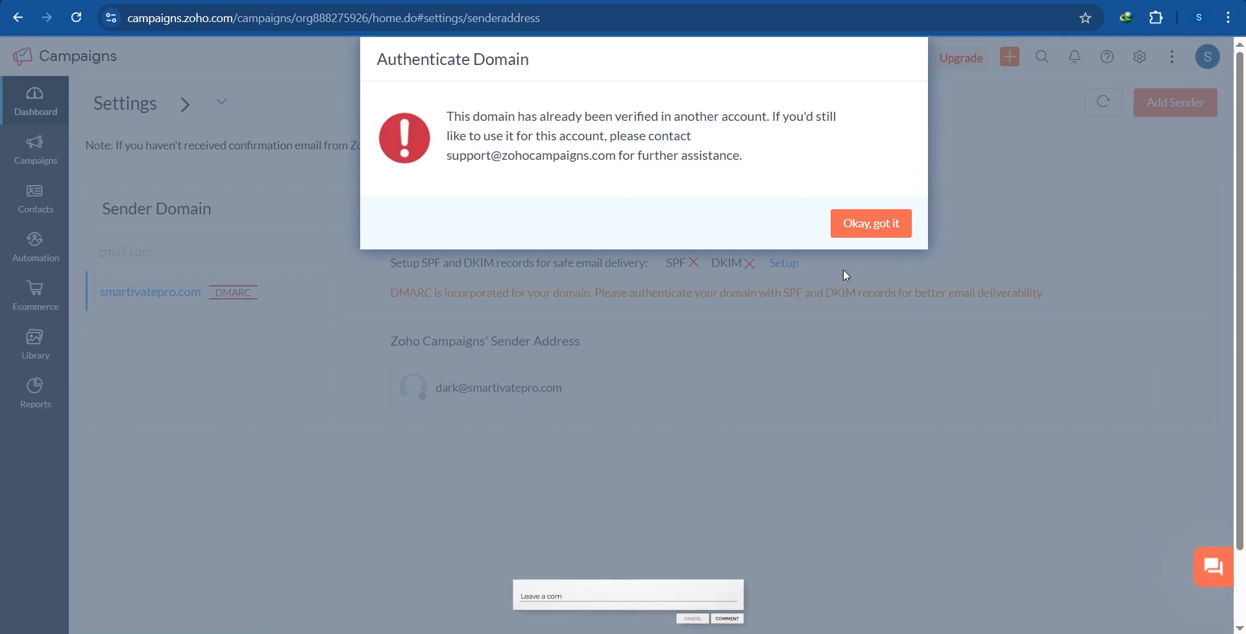
left_click(883, 224)
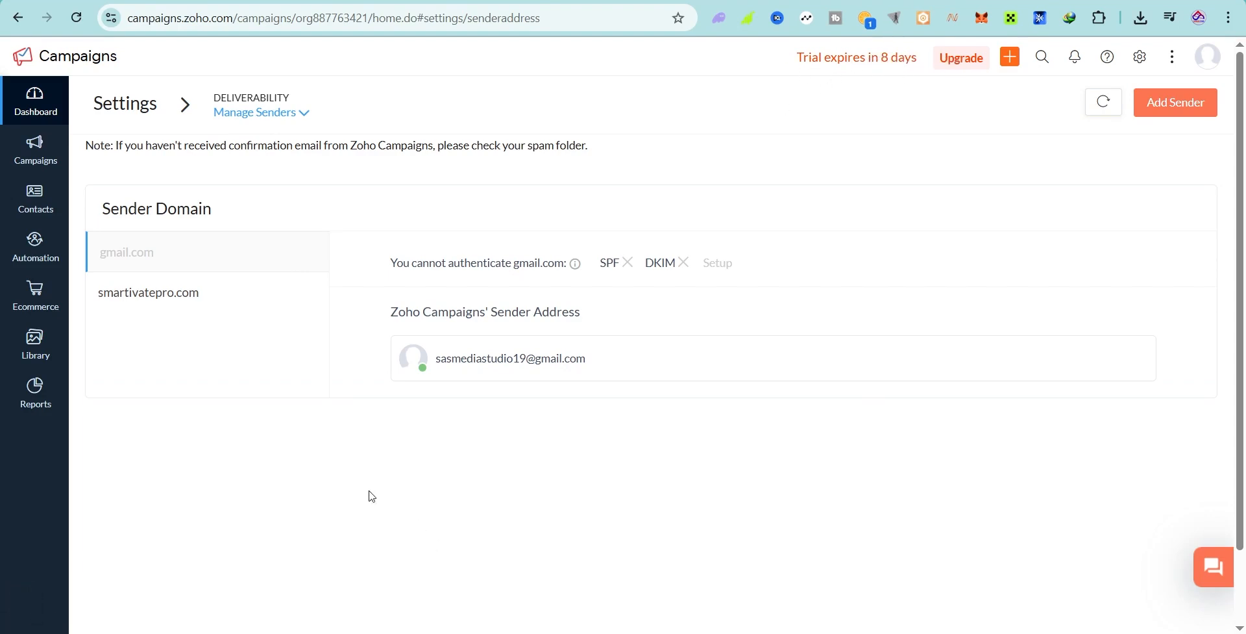
Step: Select smartivatepro.com and view its SPF TXT record and DKIM key
left_click(137, 293)
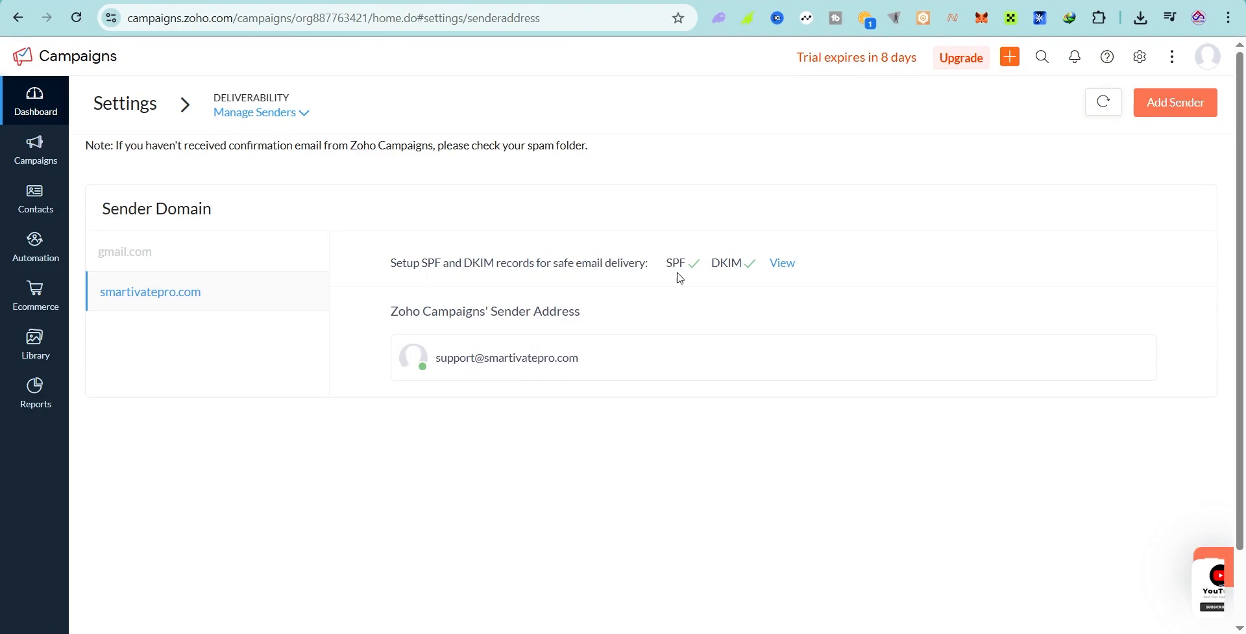
left_click_drag(711, 263, 736, 262)
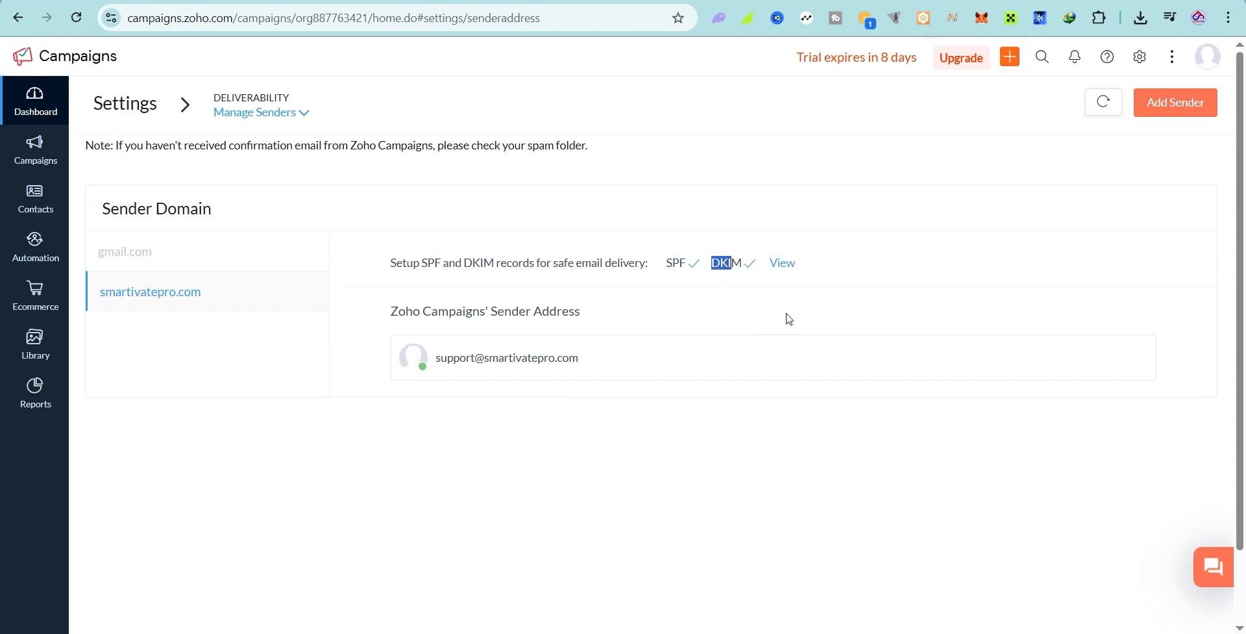
left_click(783, 263)
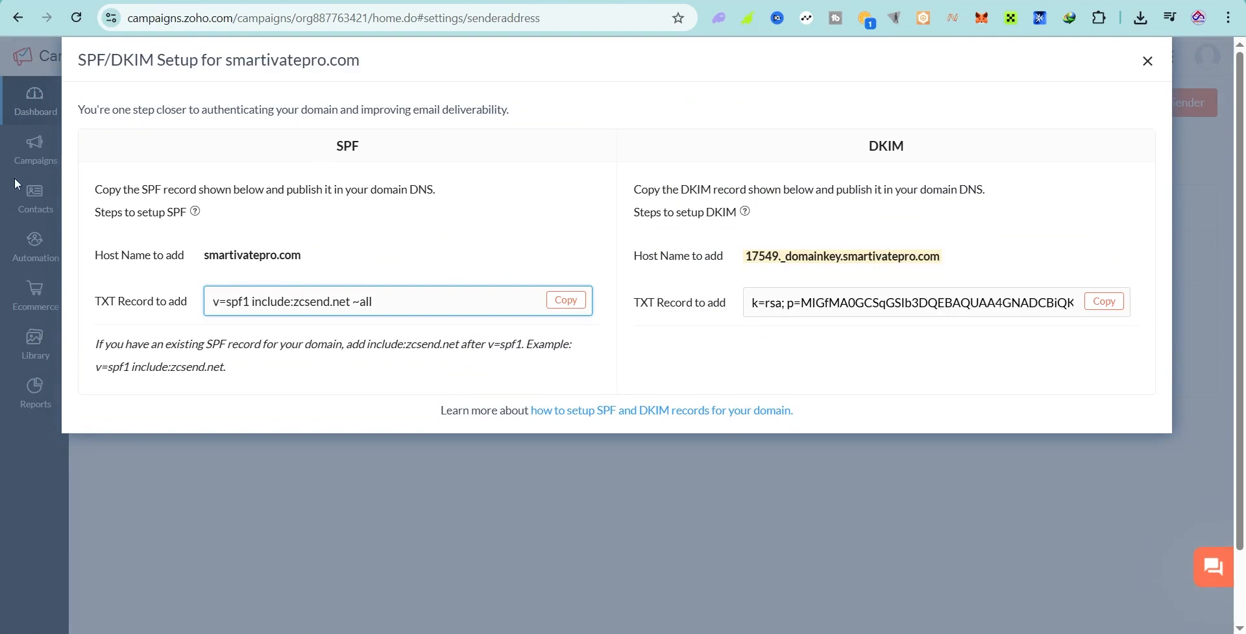
left_click_drag(344, 146, 360, 147)
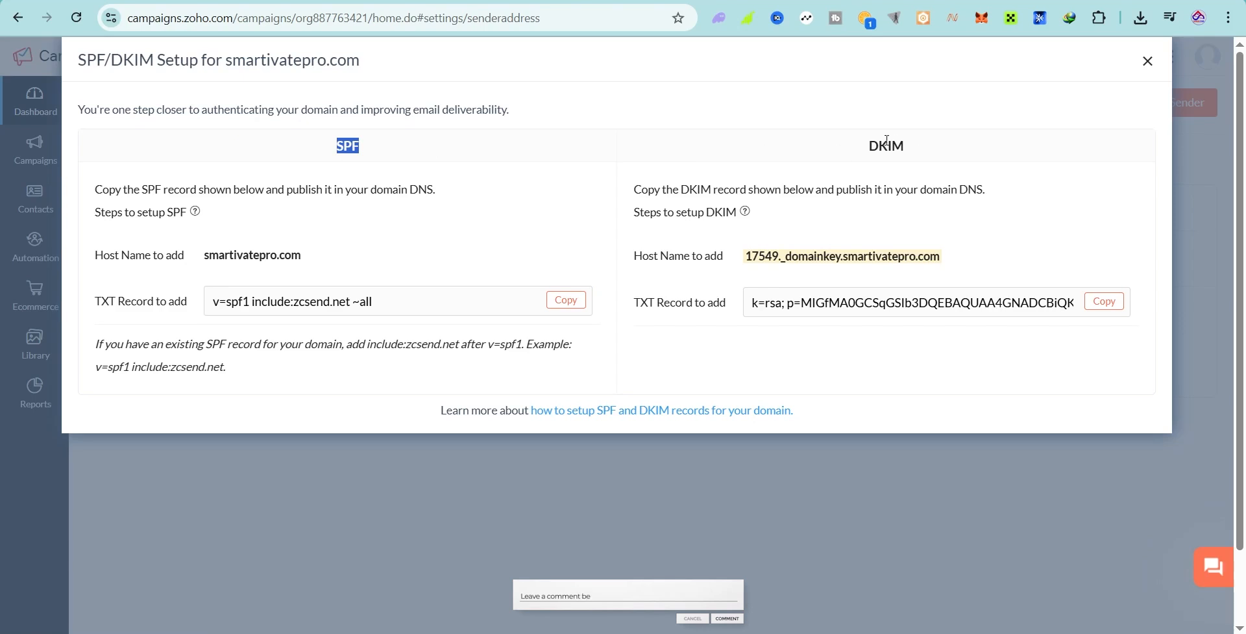
left_click_drag(870, 141, 940, 147)
left_click(473, 214)
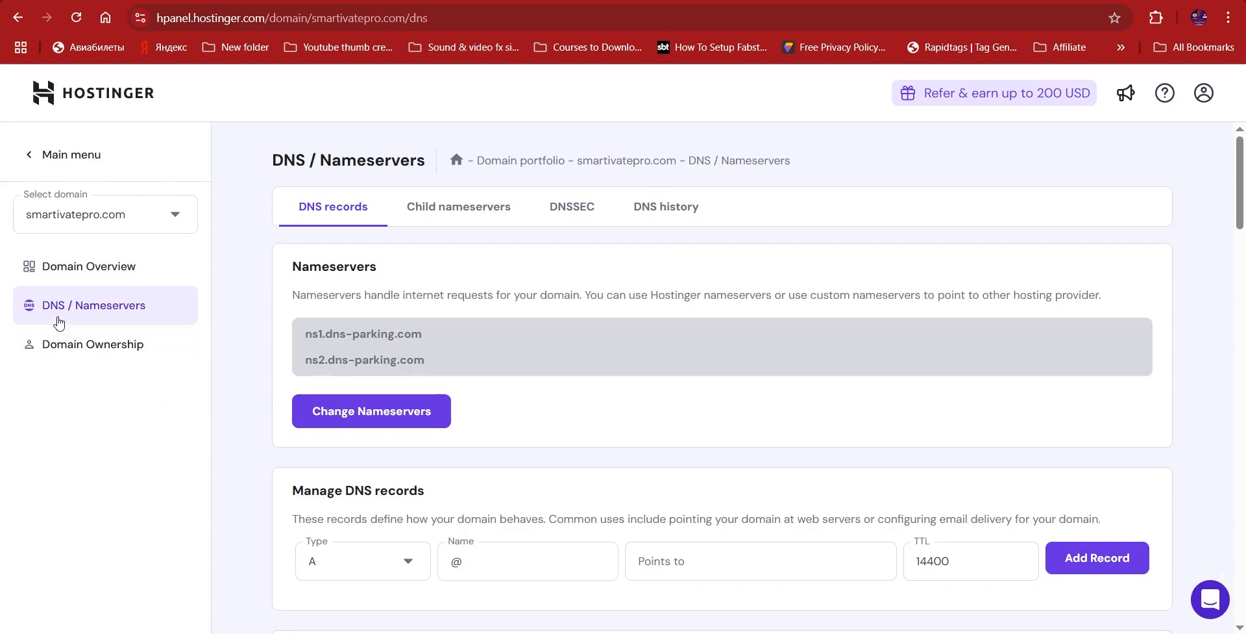
Step: Copy the SPF TXT record value from Zoho's SPF/DKIM records
scroll(487, 351, "down", 3)
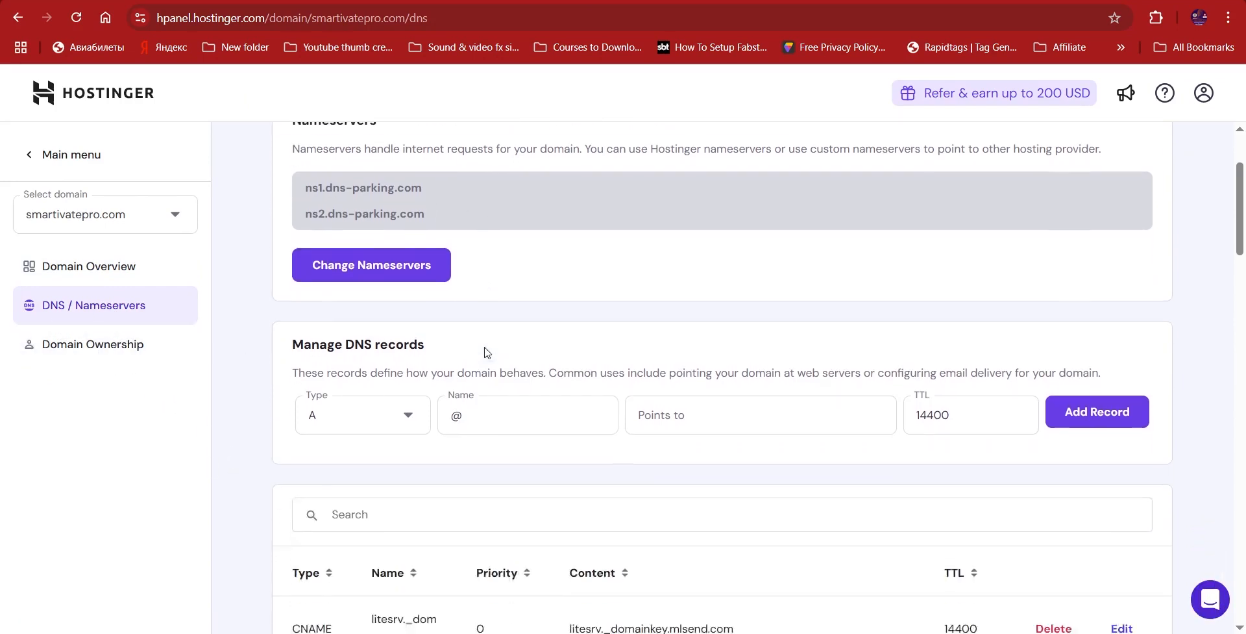
key("alt+Tab")
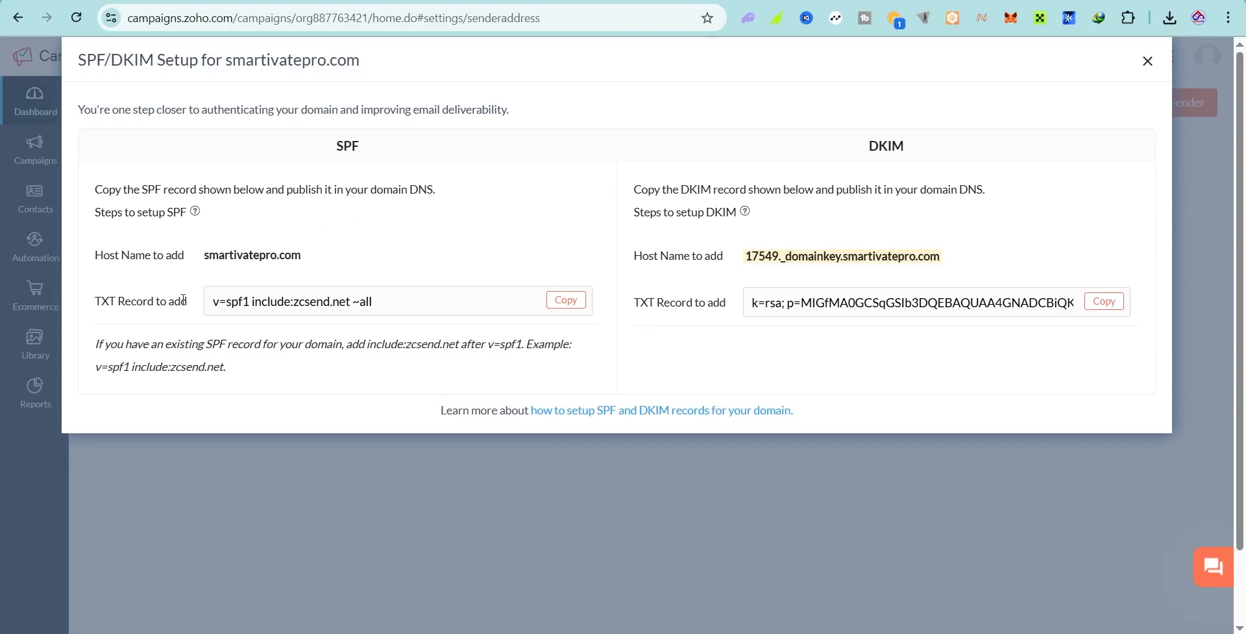
left_click(566, 300)
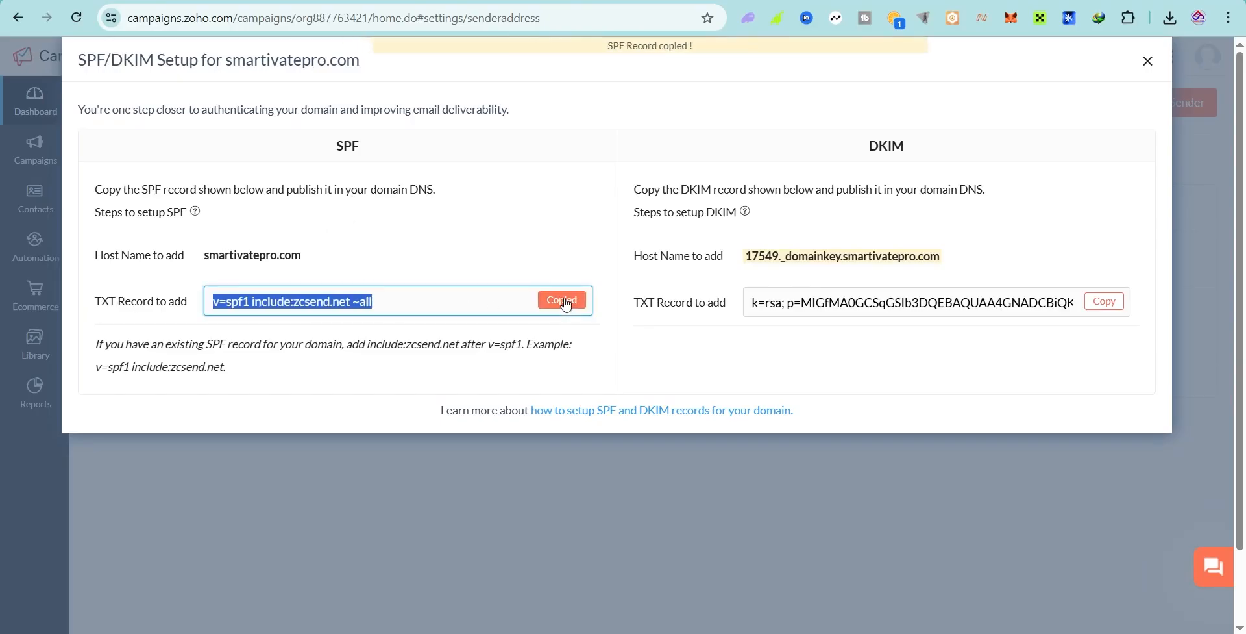
key("alt+Tab")
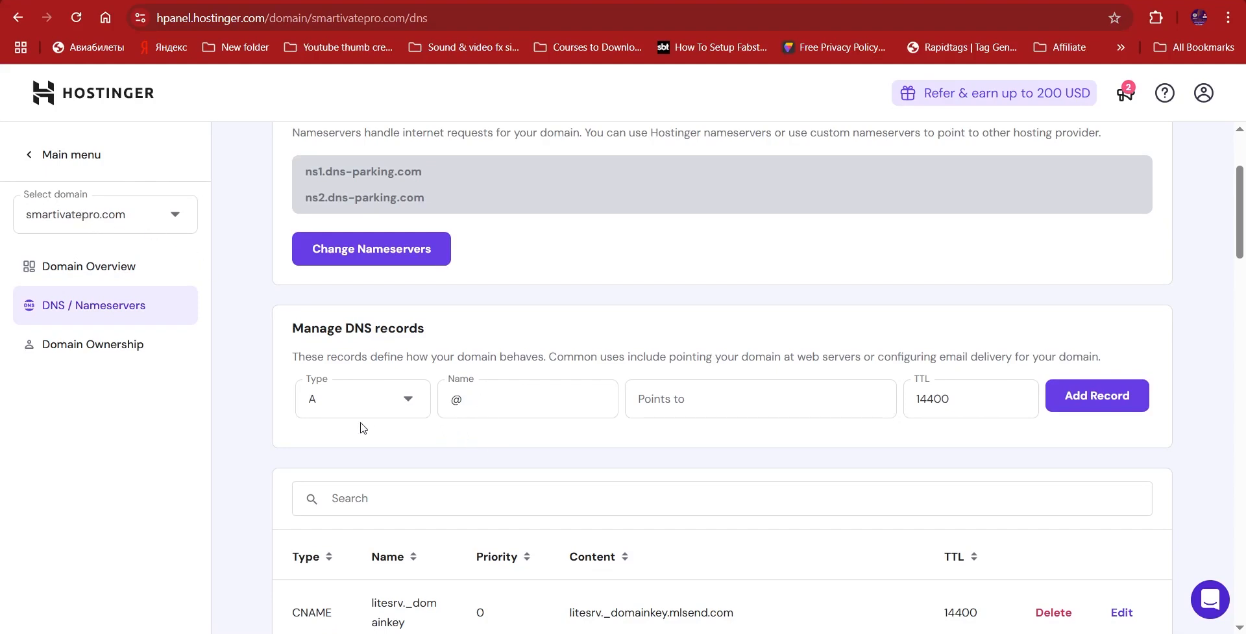
Step: Add an @ TXT record 'v=spf1 include:zcsend.net ~all' in Hostinger, then return to Zoho
left_click(325, 401)
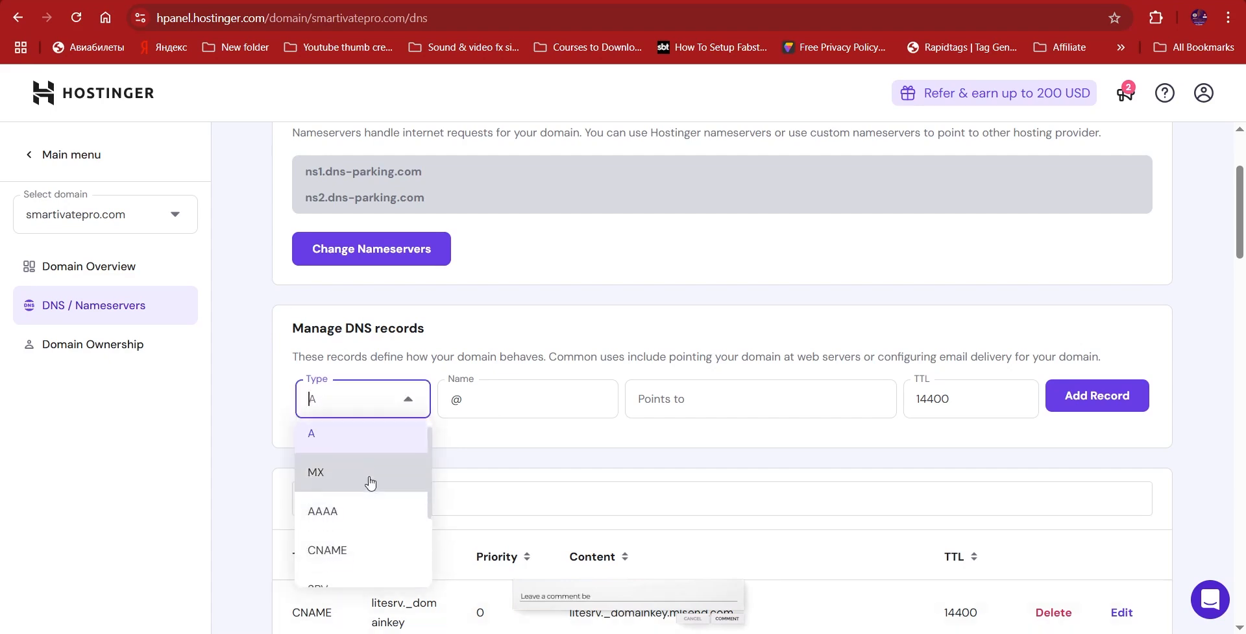
scroll(370, 482, "down", 2)
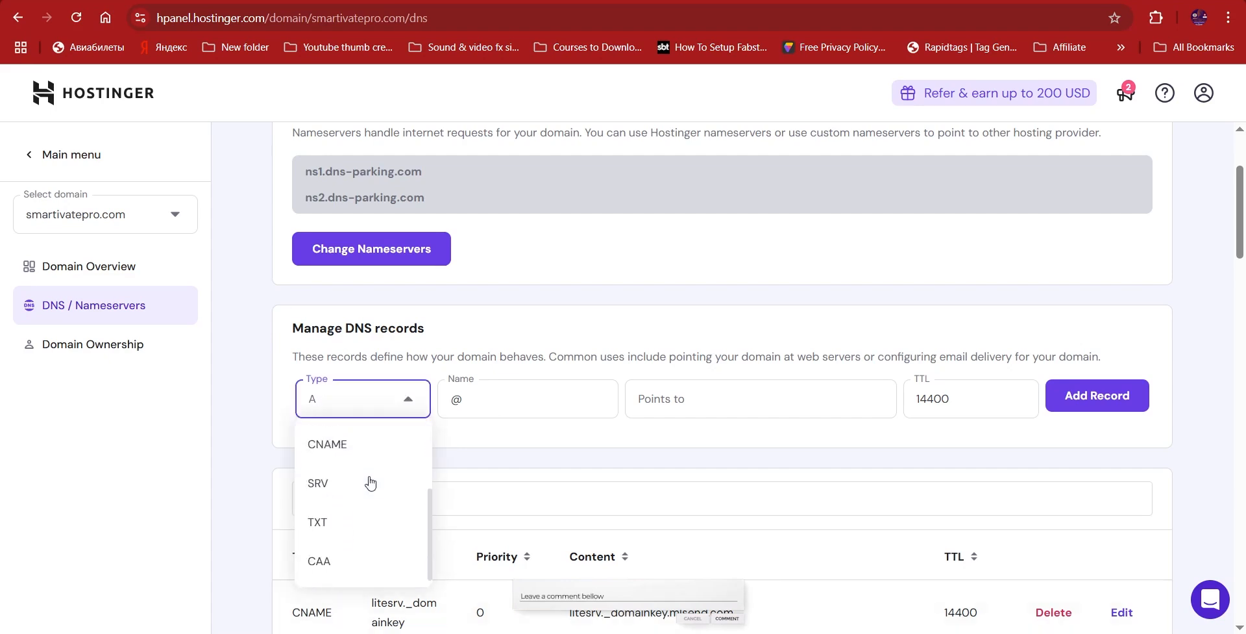
left_click(324, 528)
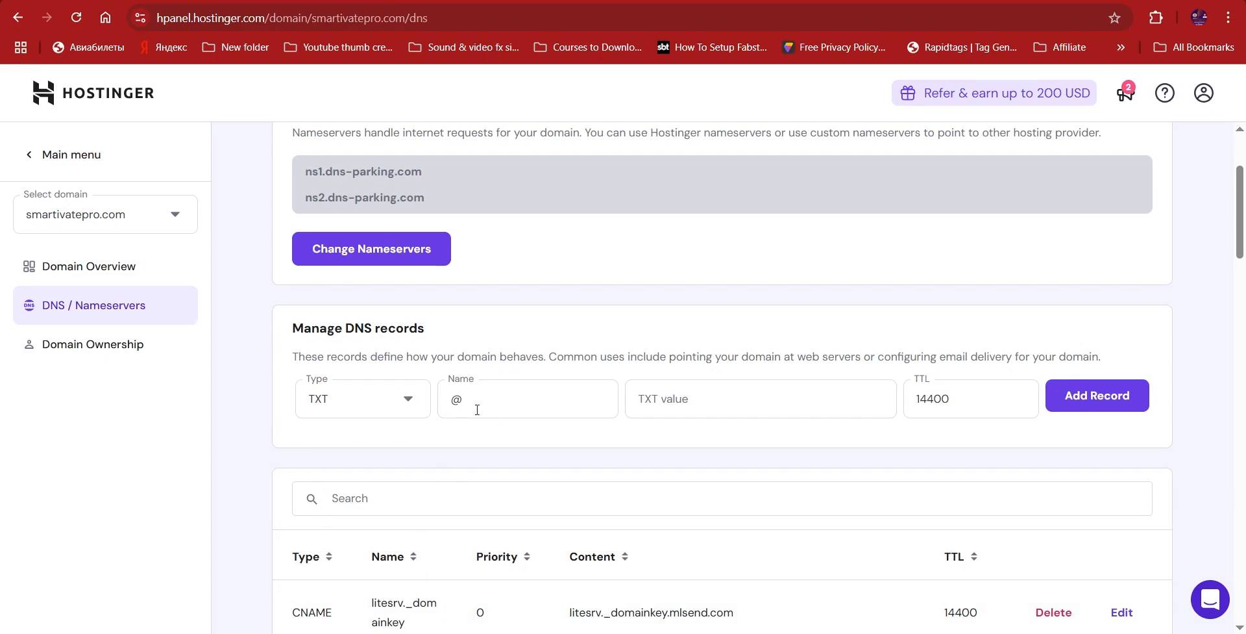
left_click(522, 396)
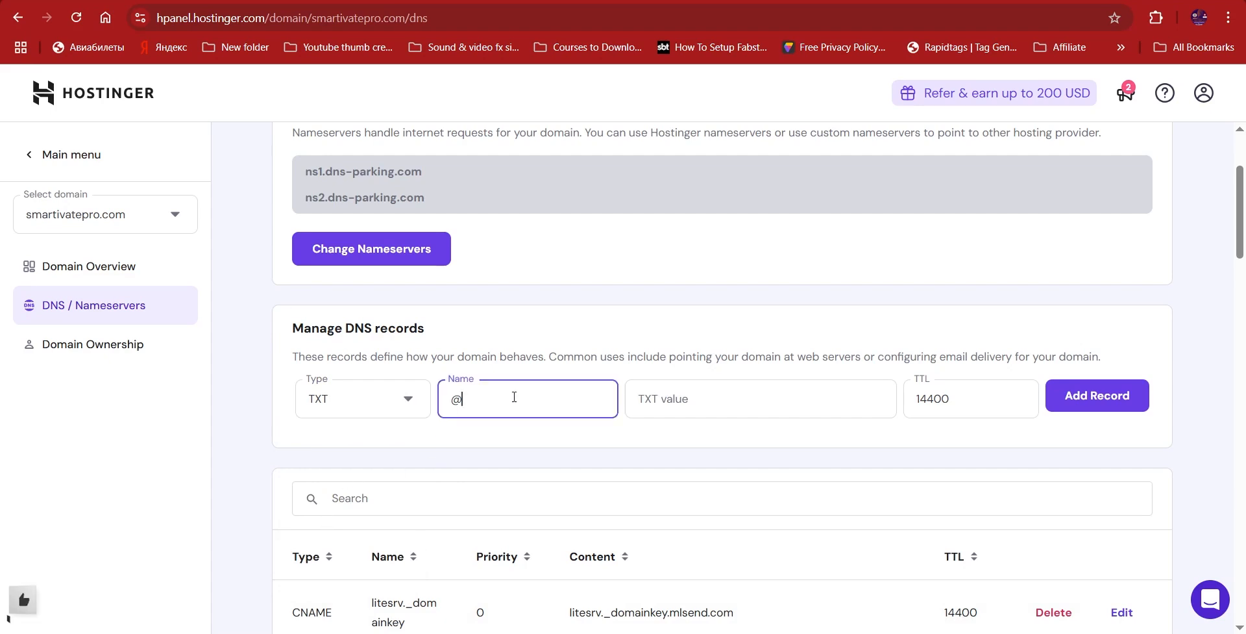
left_click(686, 406)
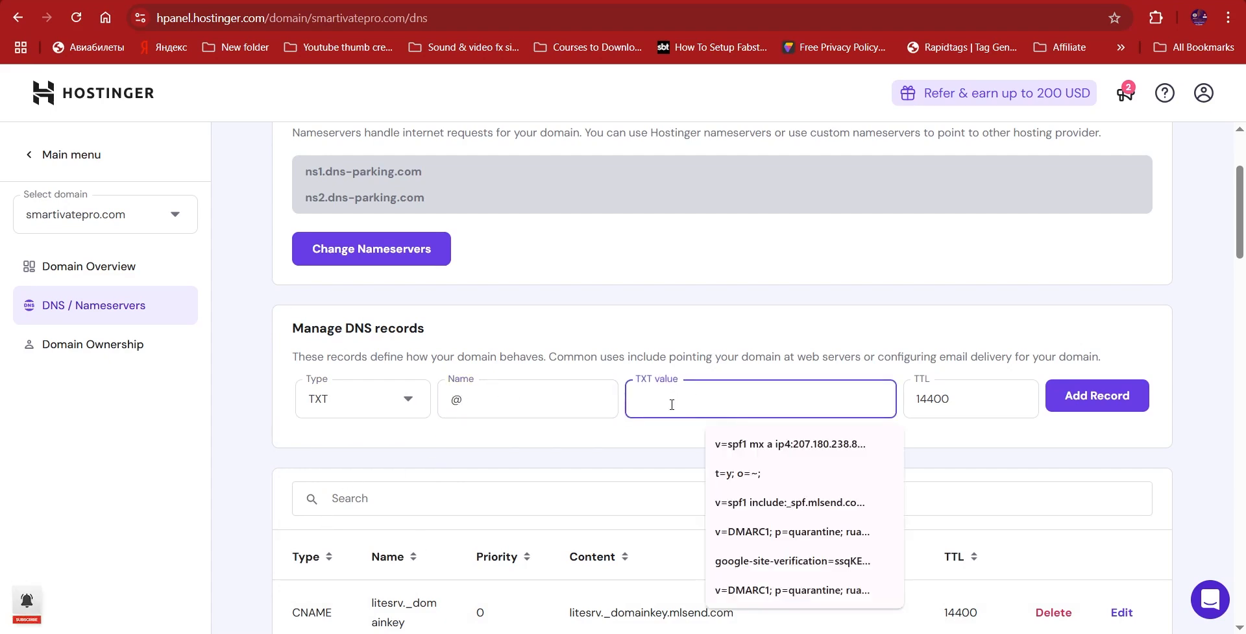
key("ctrl+v")
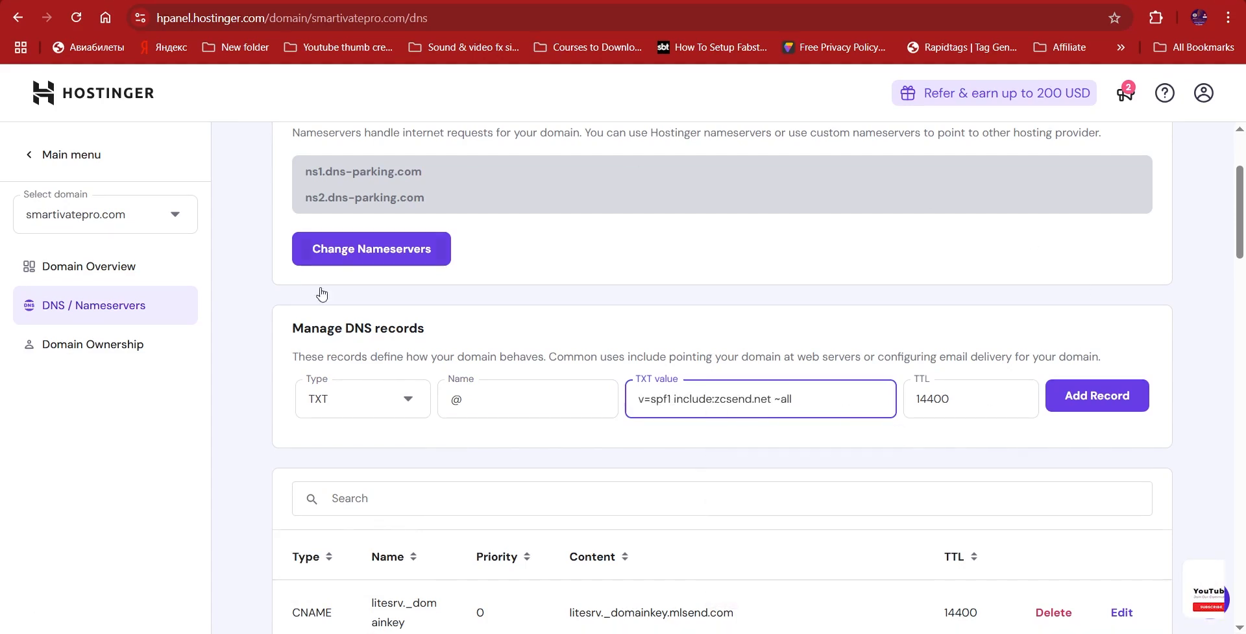
left_click(1100, 404)
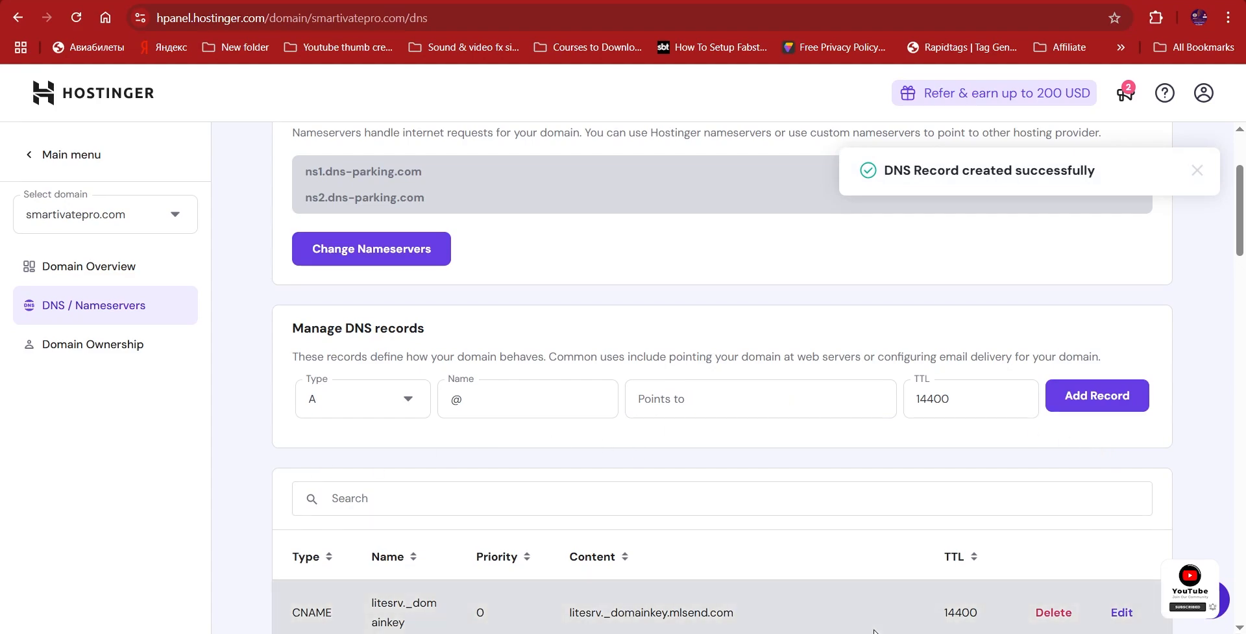
key("alt+Tab")
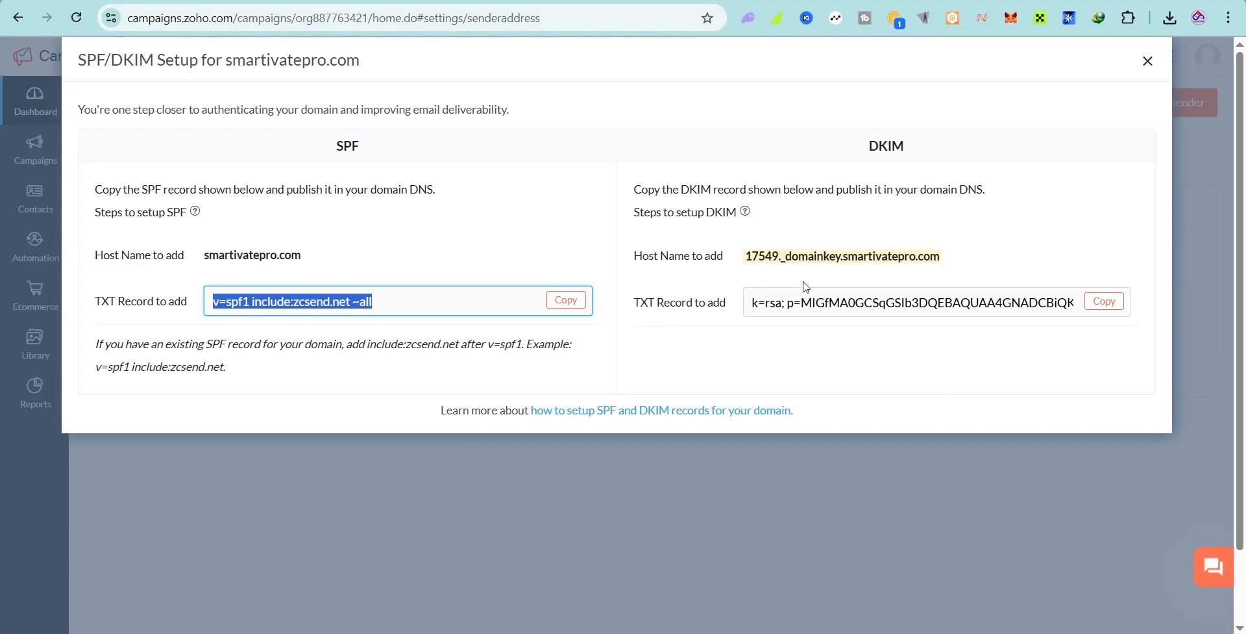
Step: Copy the DKIM host name 17549._domainkey from Zoho's SPF/DKIM setup
left_click_drag(865, 146, 924, 148)
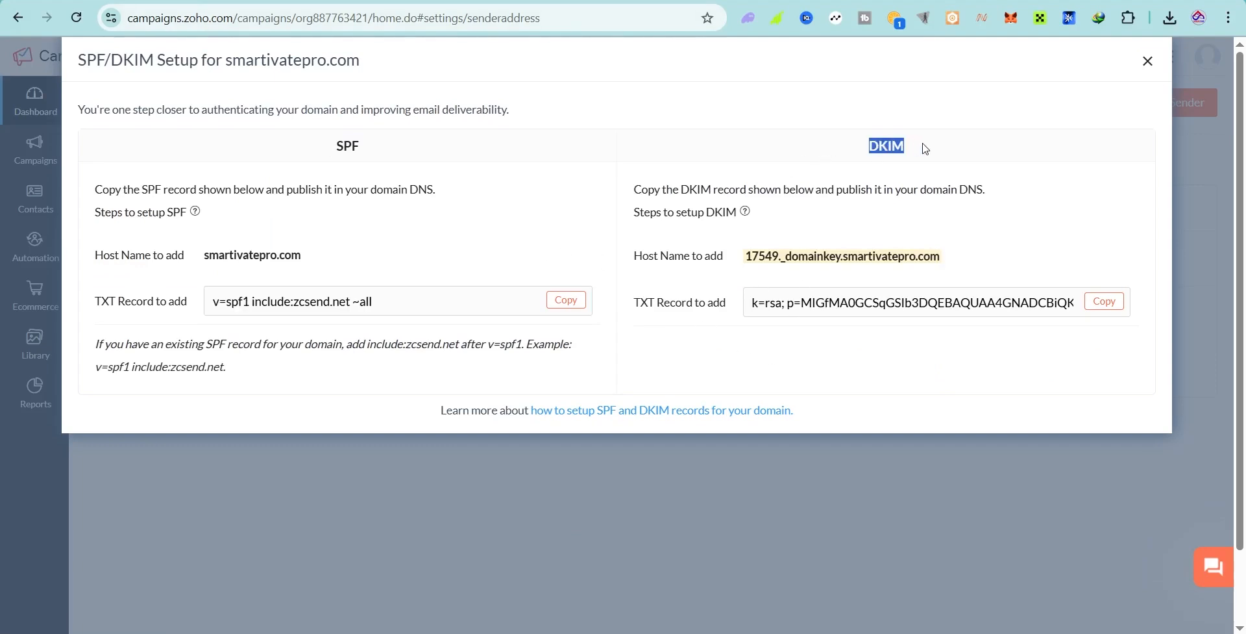
left_click(847, 278)
left_click_drag(746, 260, 842, 261)
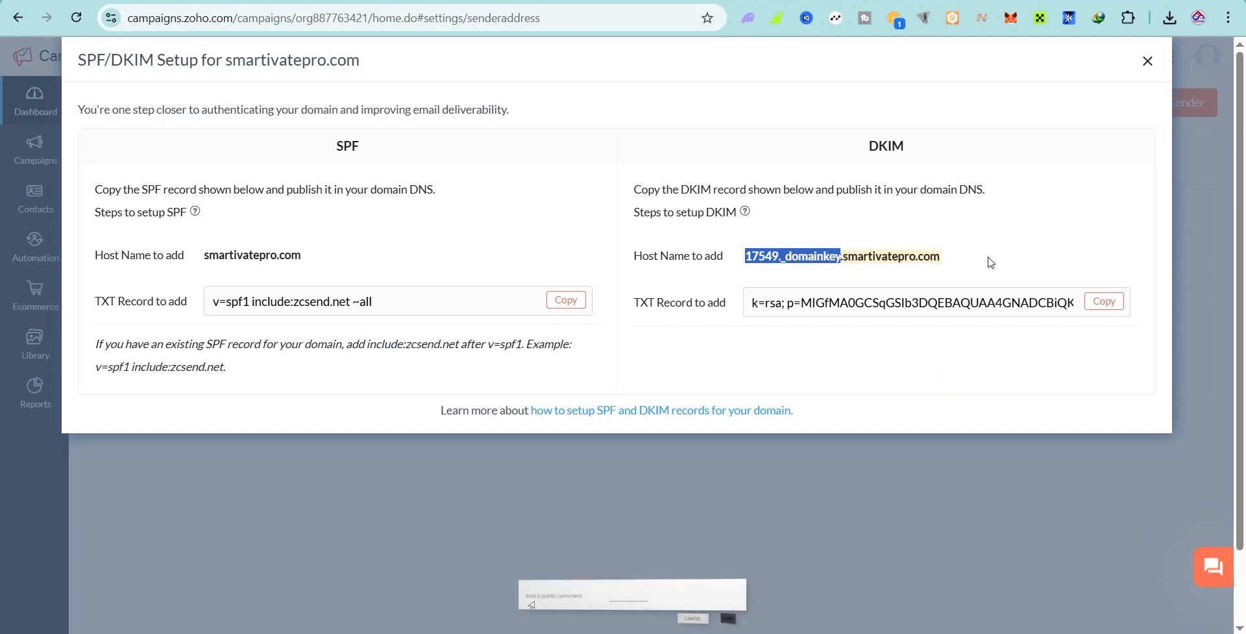
right_click(827, 260)
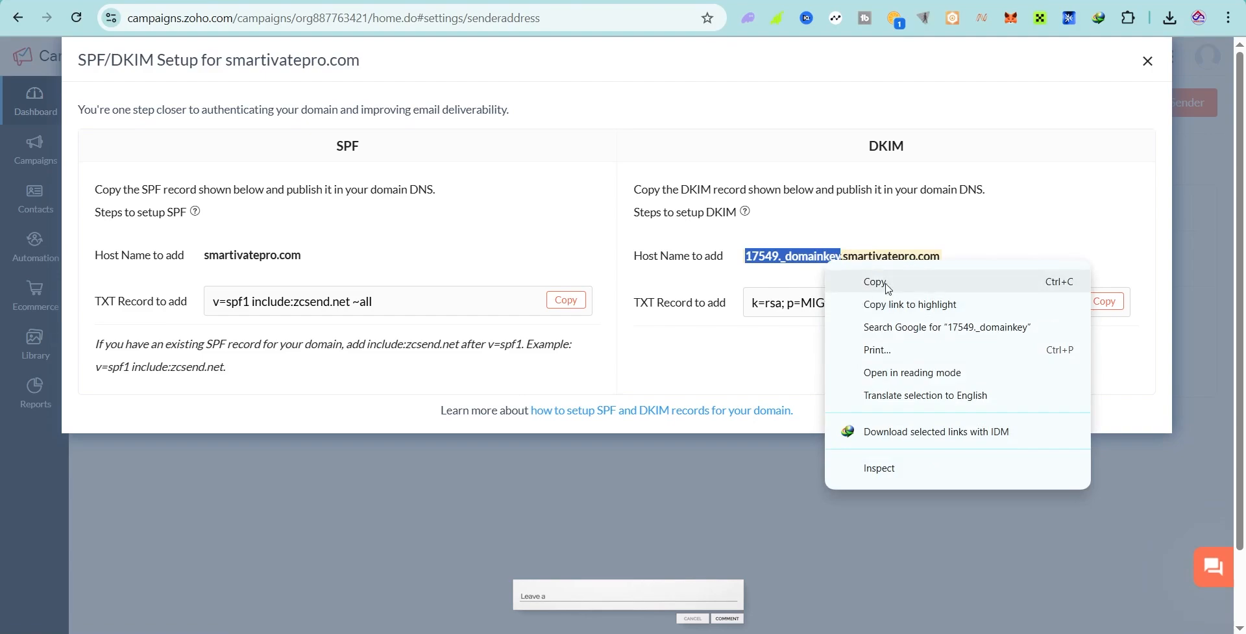
left_click(844, 278)
key("alt+Tab")
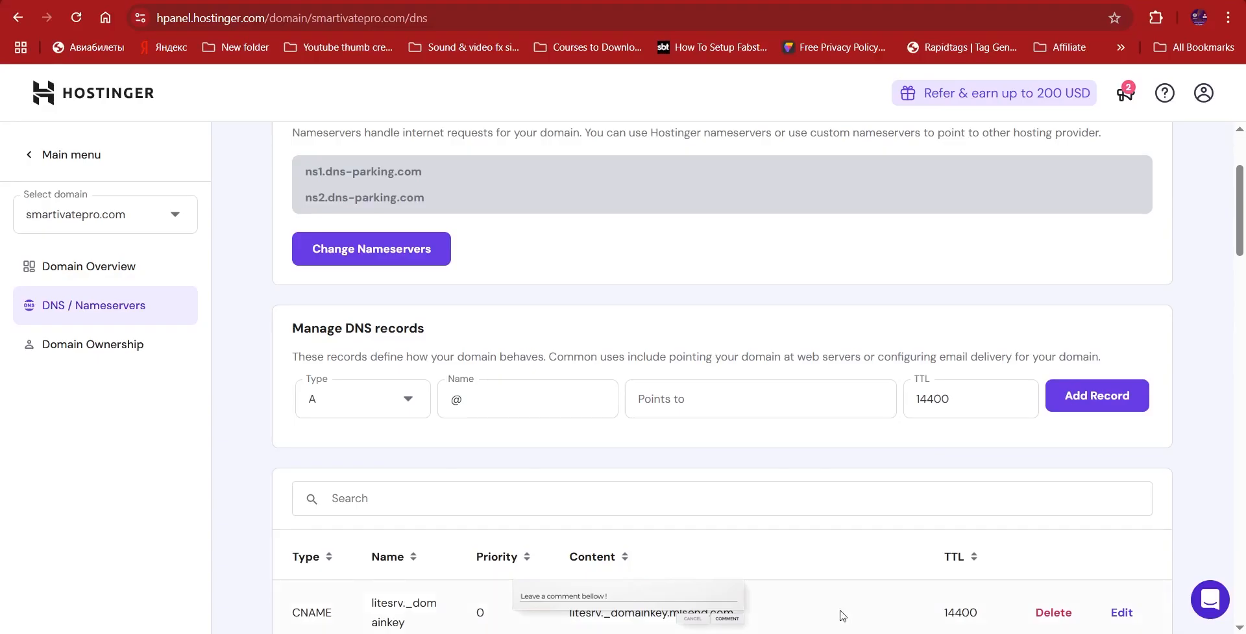
Step: In Hostinger DNS, start a TXT record named 17549._domainkey
left_click(347, 409)
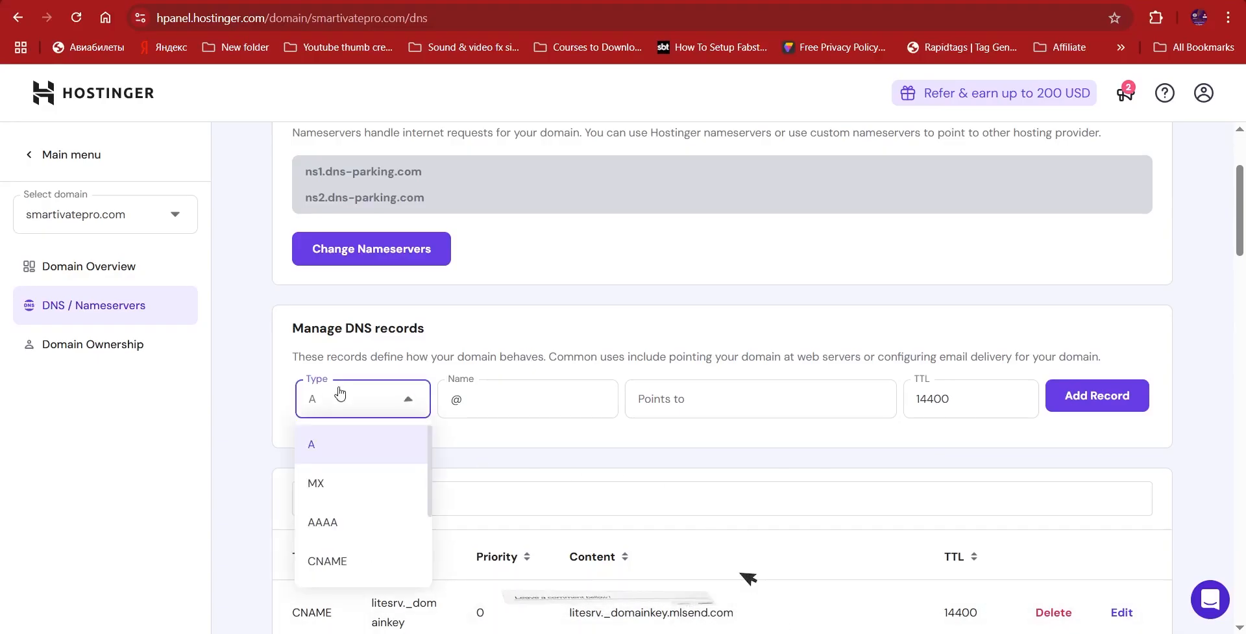
scroll(336, 433, "down", 3)
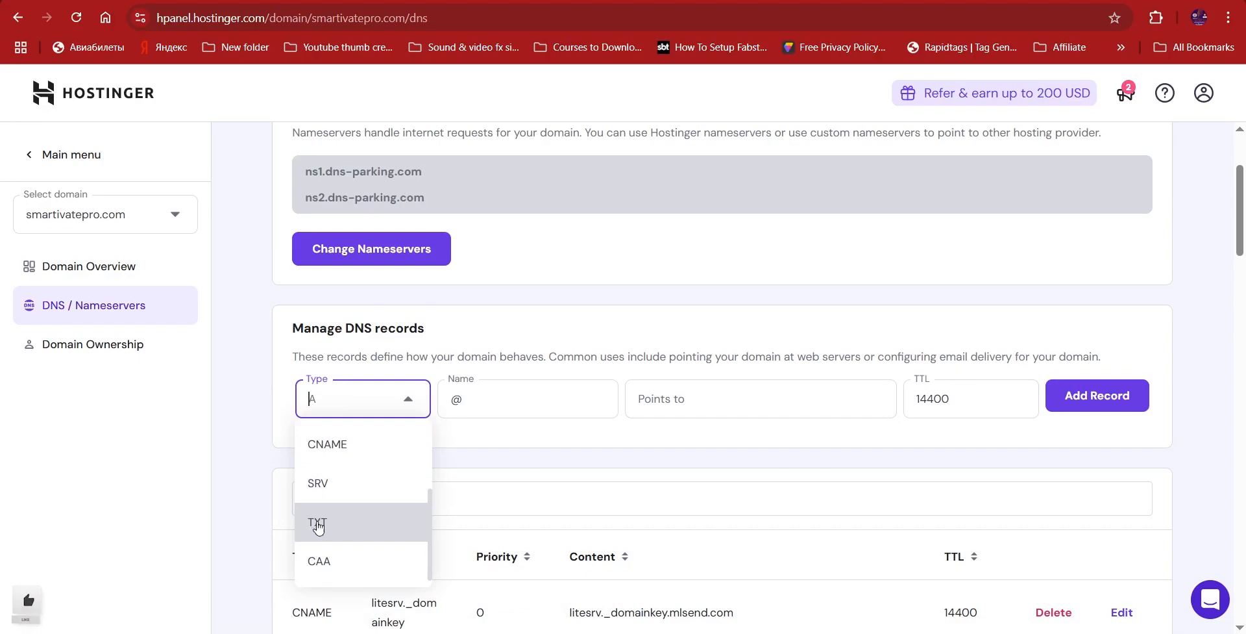
left_click(337, 524)
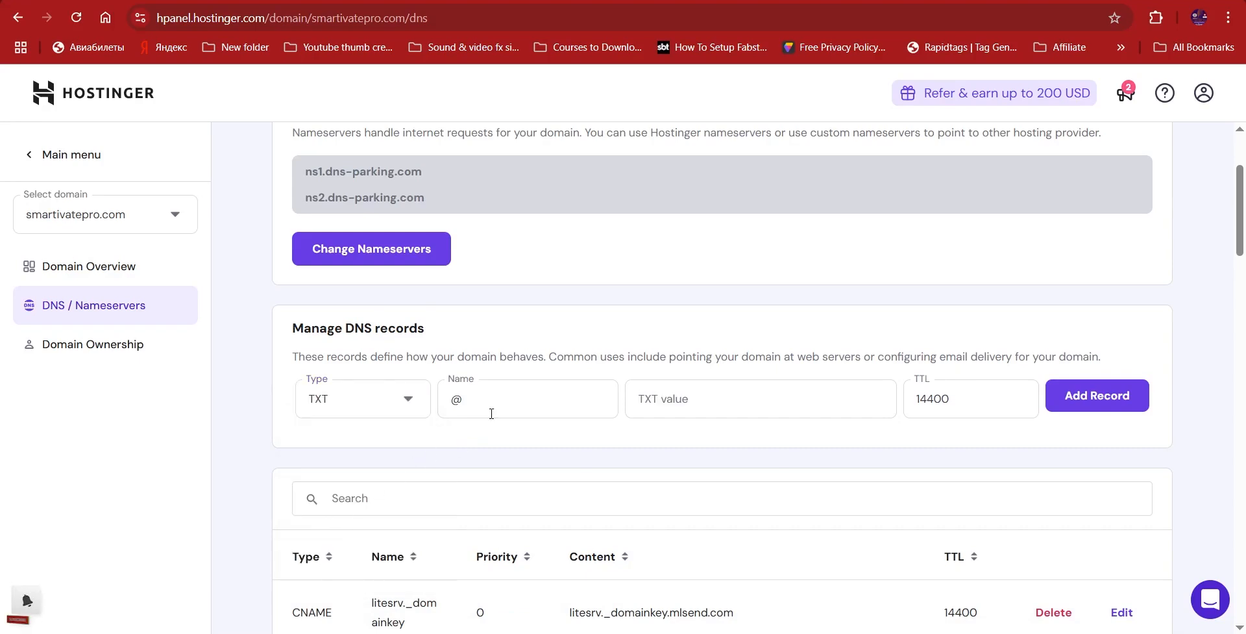
left_click(470, 392)
left_click_drag(470, 392, 443, 390)
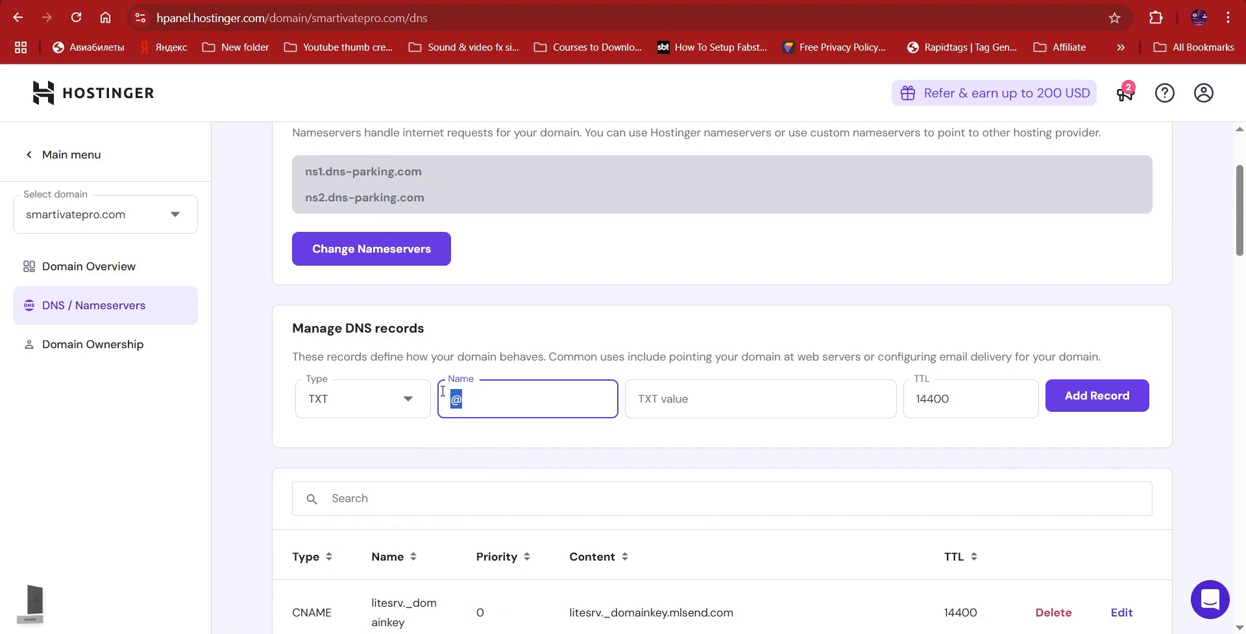
key("ctrl+v")
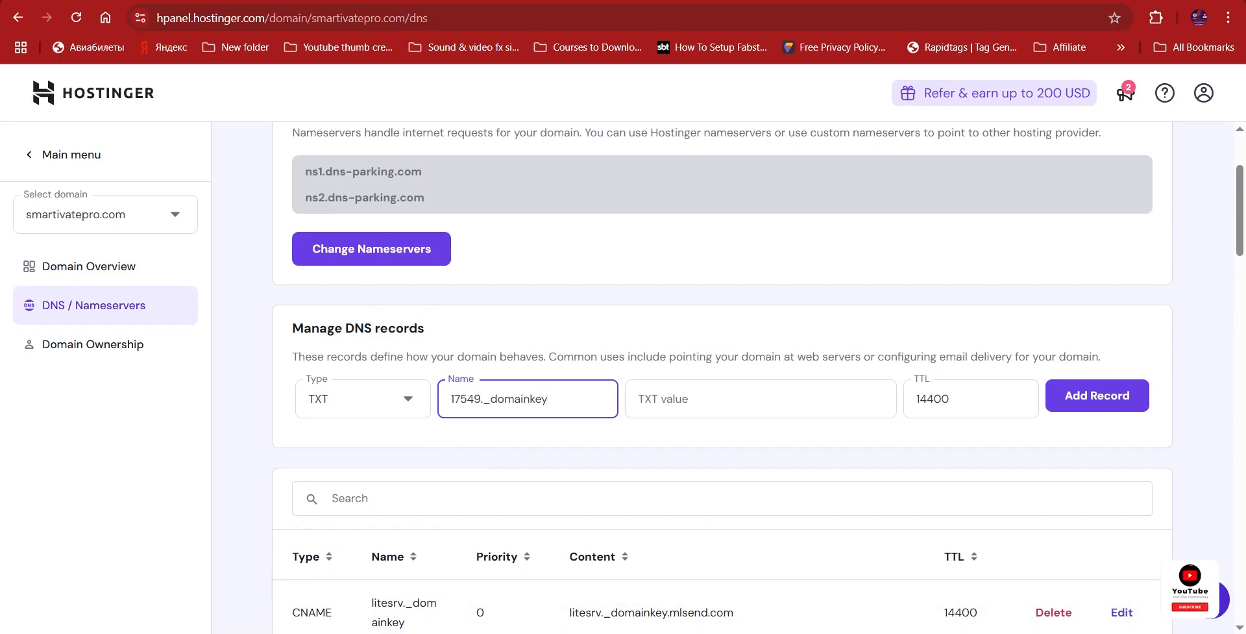
Step: Paste Zoho's k=rsa DKIM key as the TXT value and add the record
key("alt+Tab")
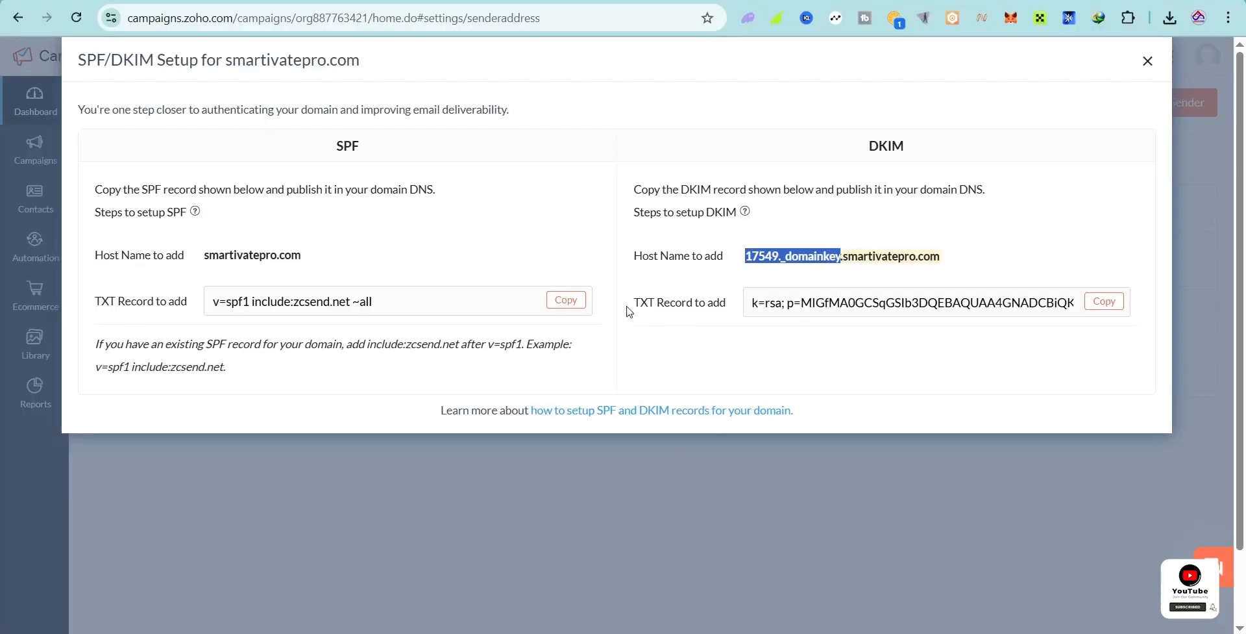
left_click_drag(650, 303, 717, 305)
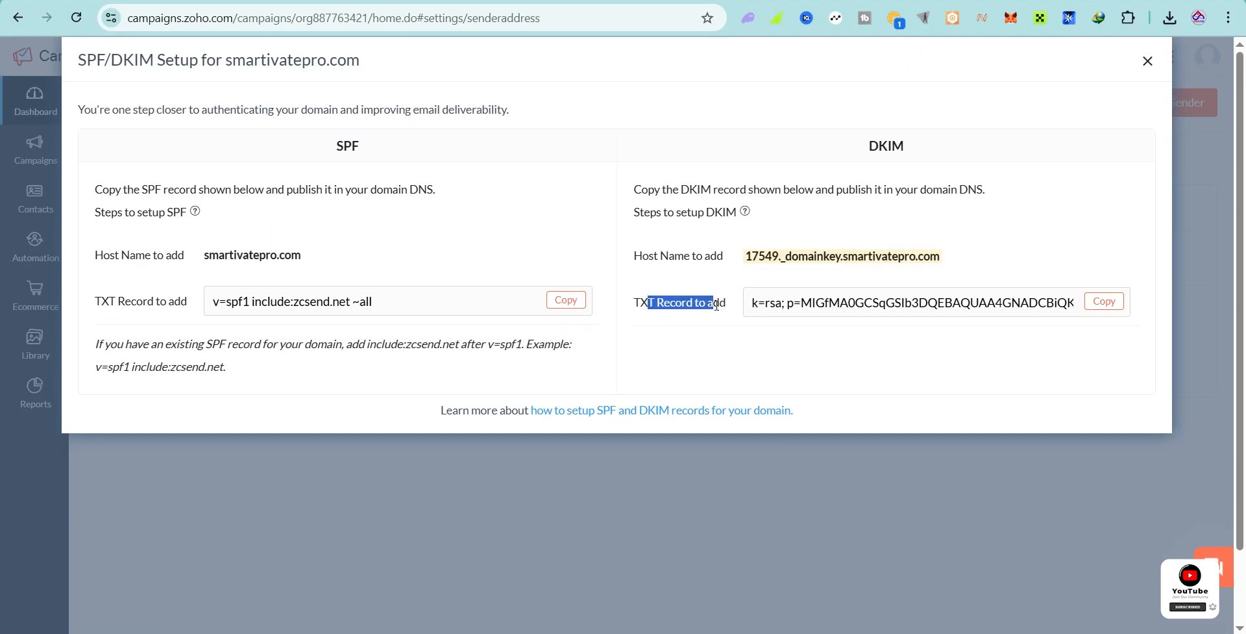
left_click(1104, 302)
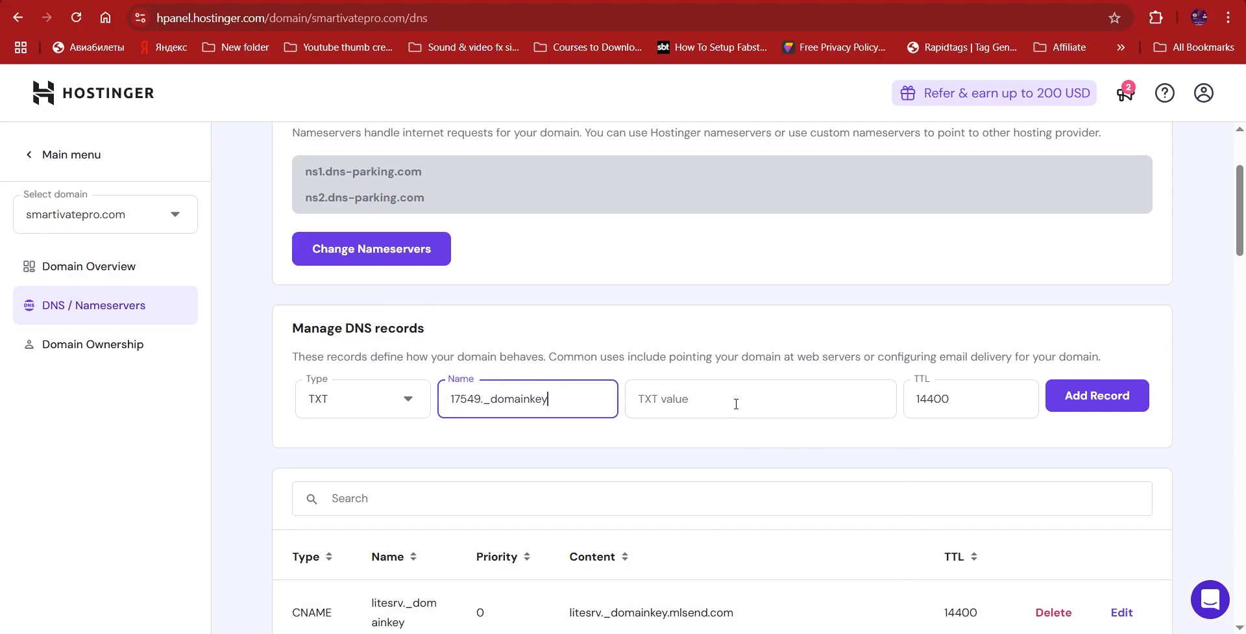
left_click(736, 404)
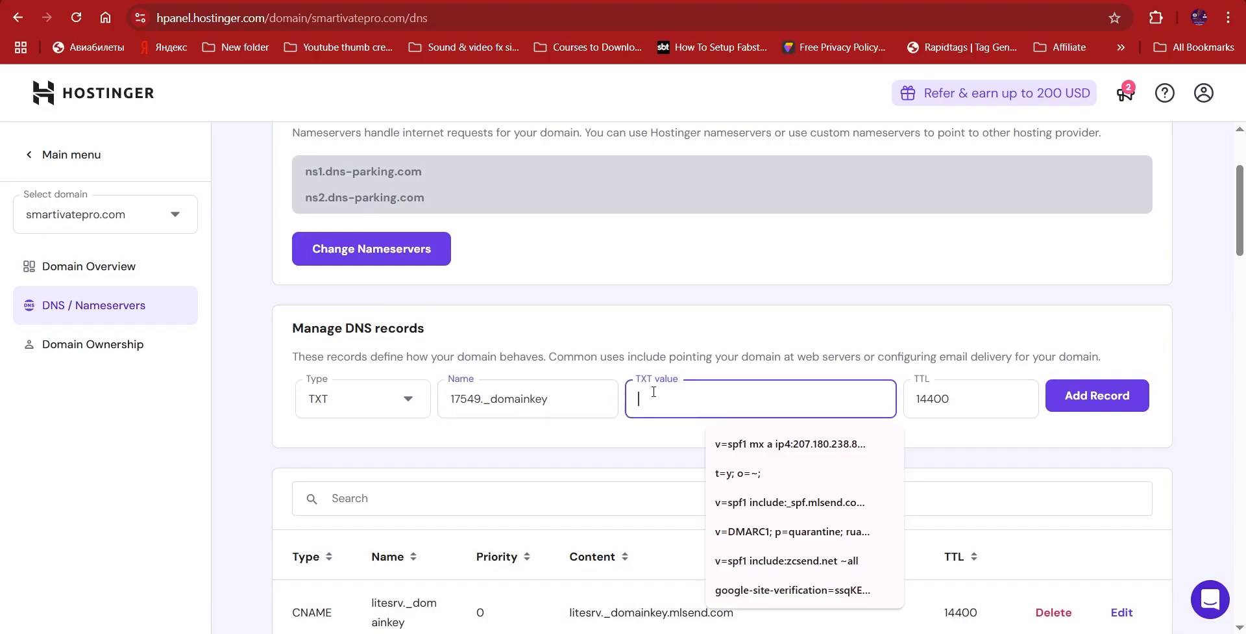
key("ctrl+v")
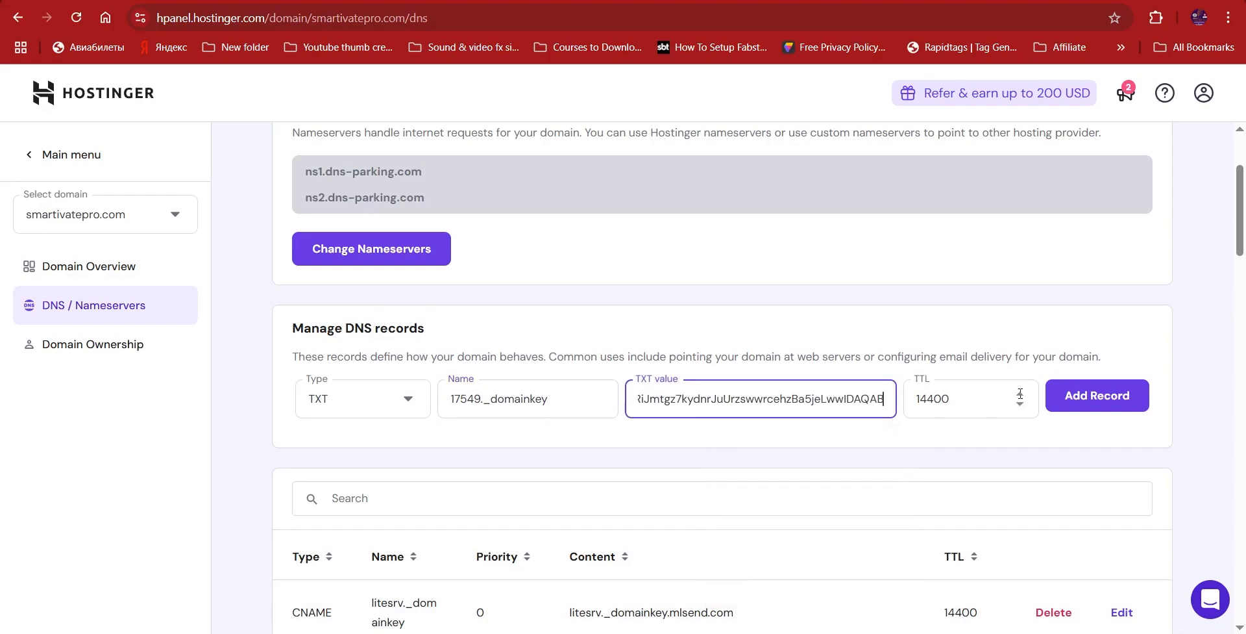
left_click(1097, 396)
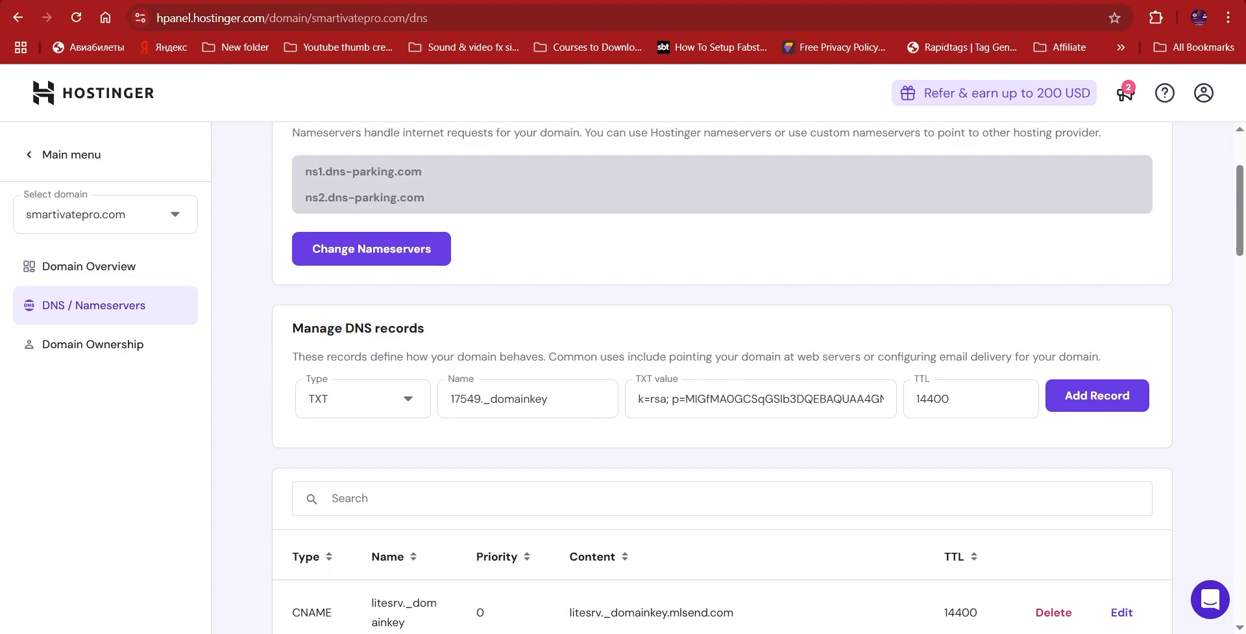
key("alt+Tab")
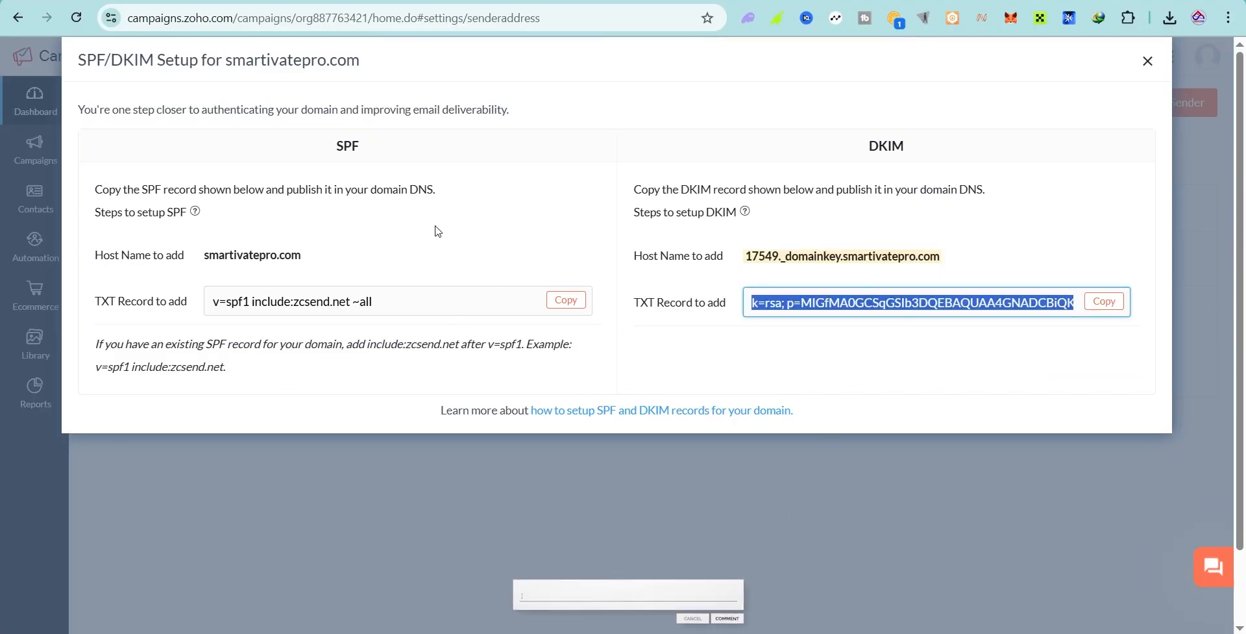
Step: Confirm smartivatepro.com's SPF and DKIM ticks, then move to the other Zoho Campaigns window
left_click(1148, 62)
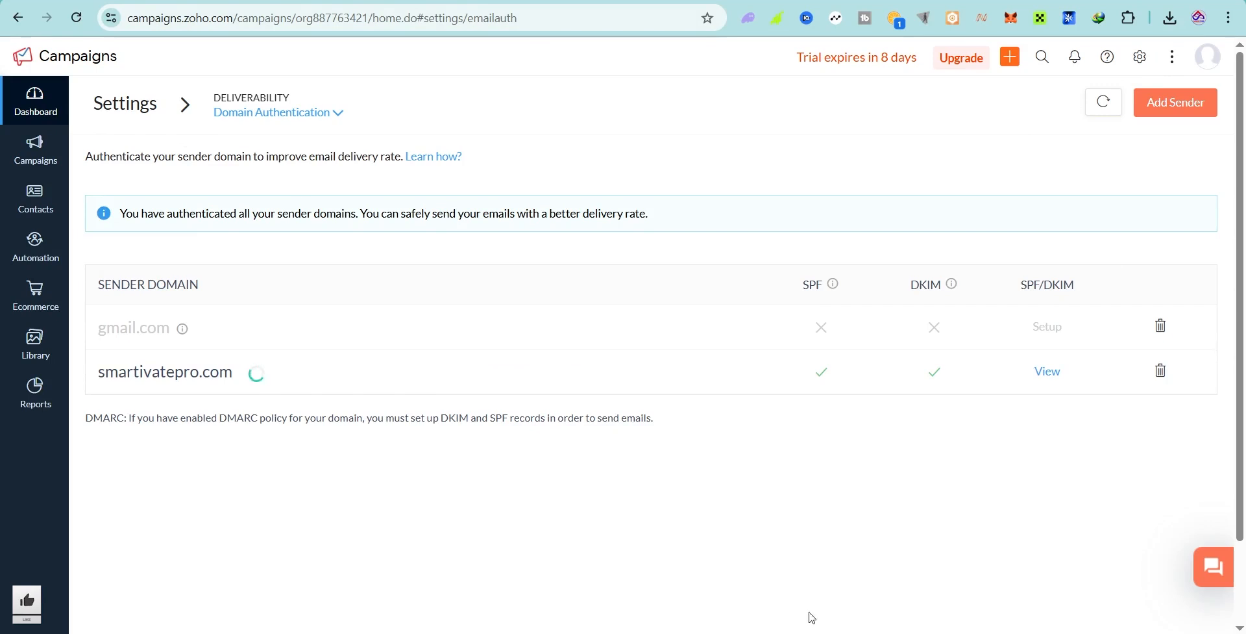
mouse_move(857, 633)
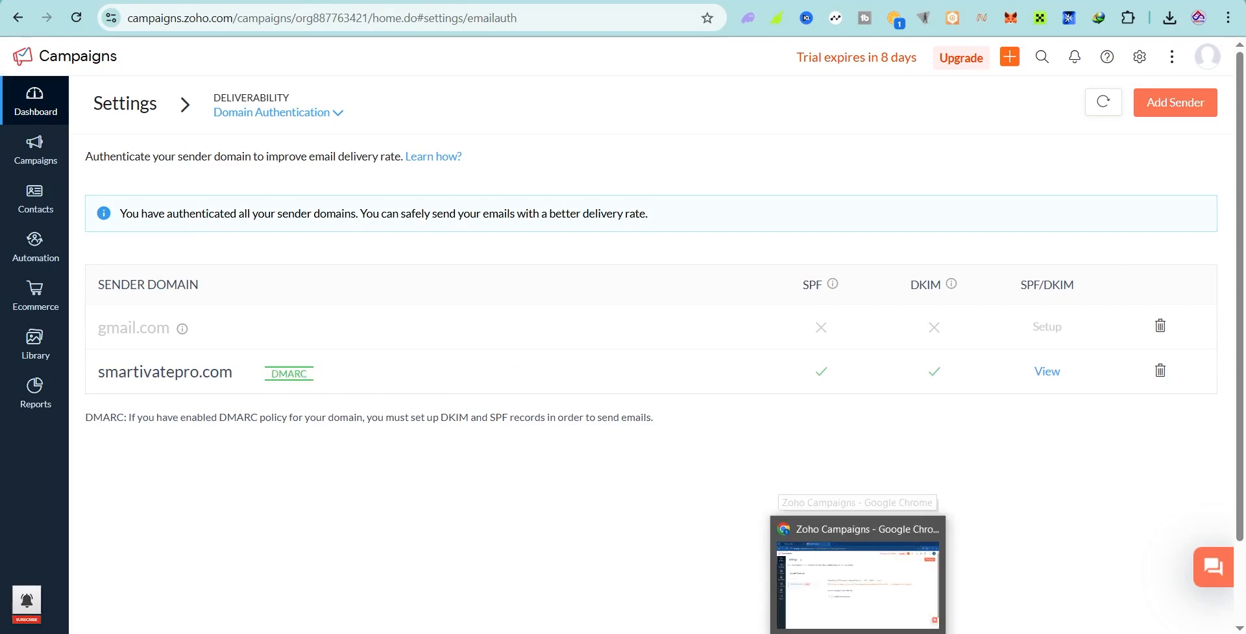
left_click(844, 581)
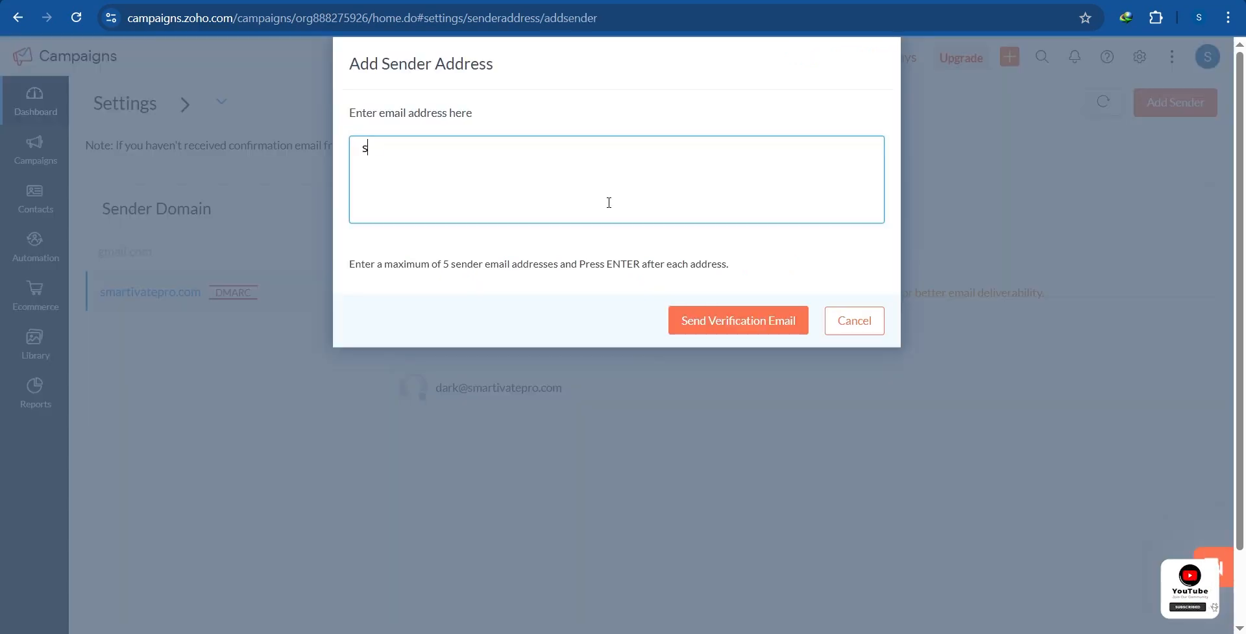
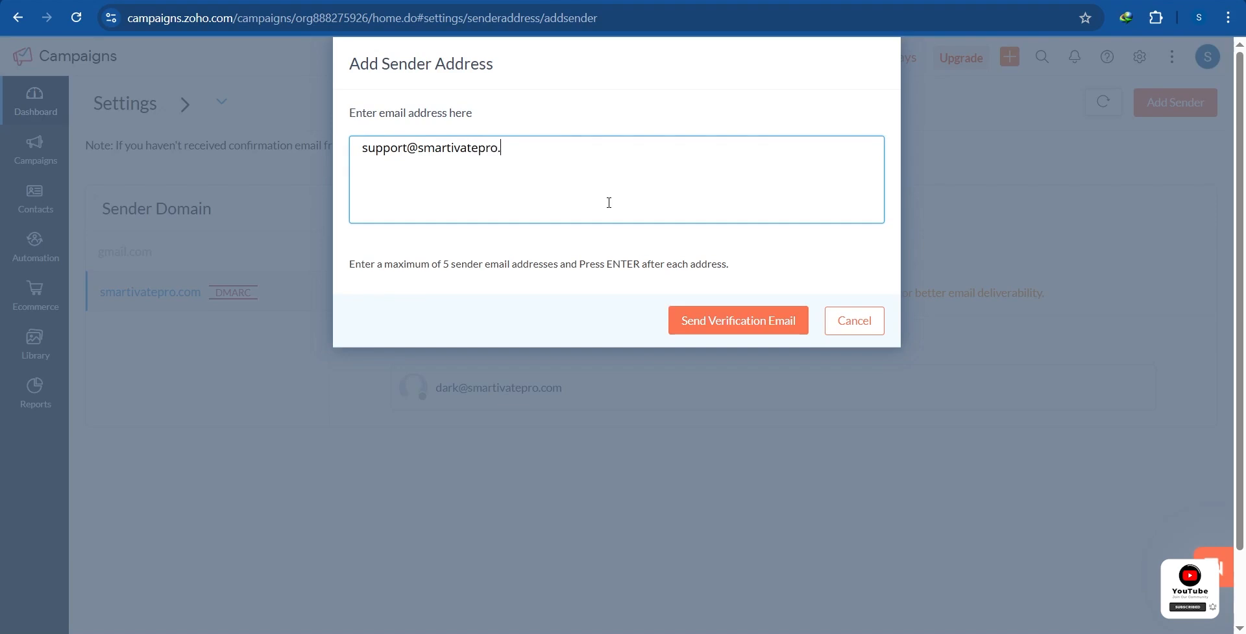
Step: Send verification to the new support sender address and open smartivategh.com's SPF/DKIM setup
left_click(767, 319)
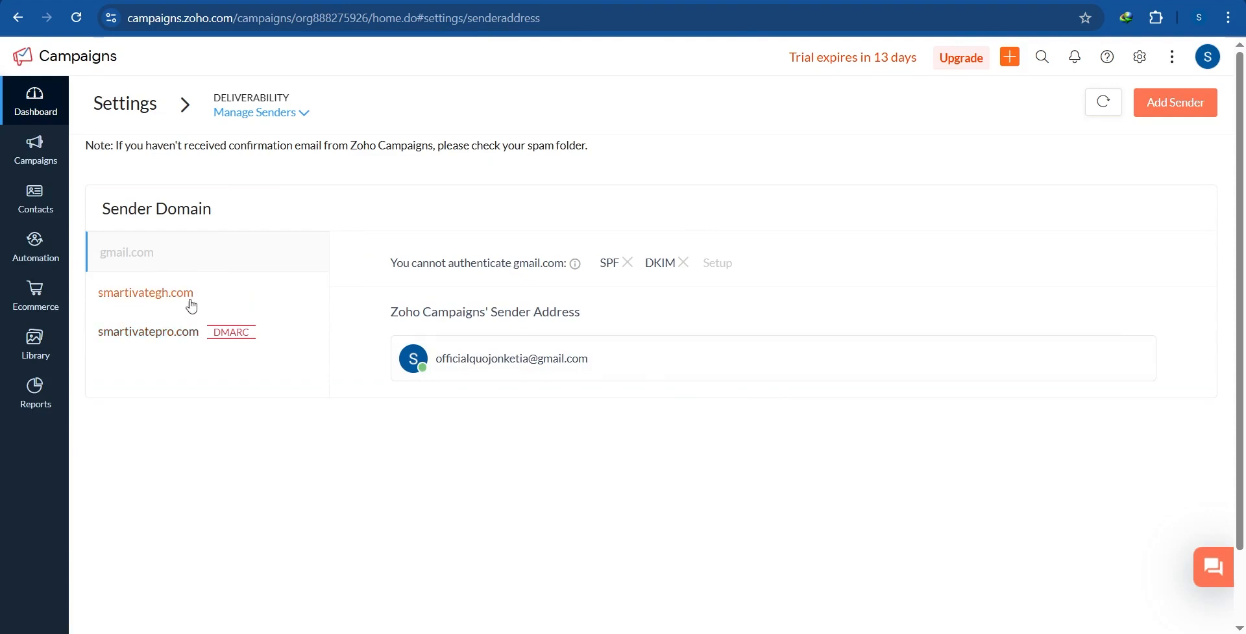
left_click(144, 305)
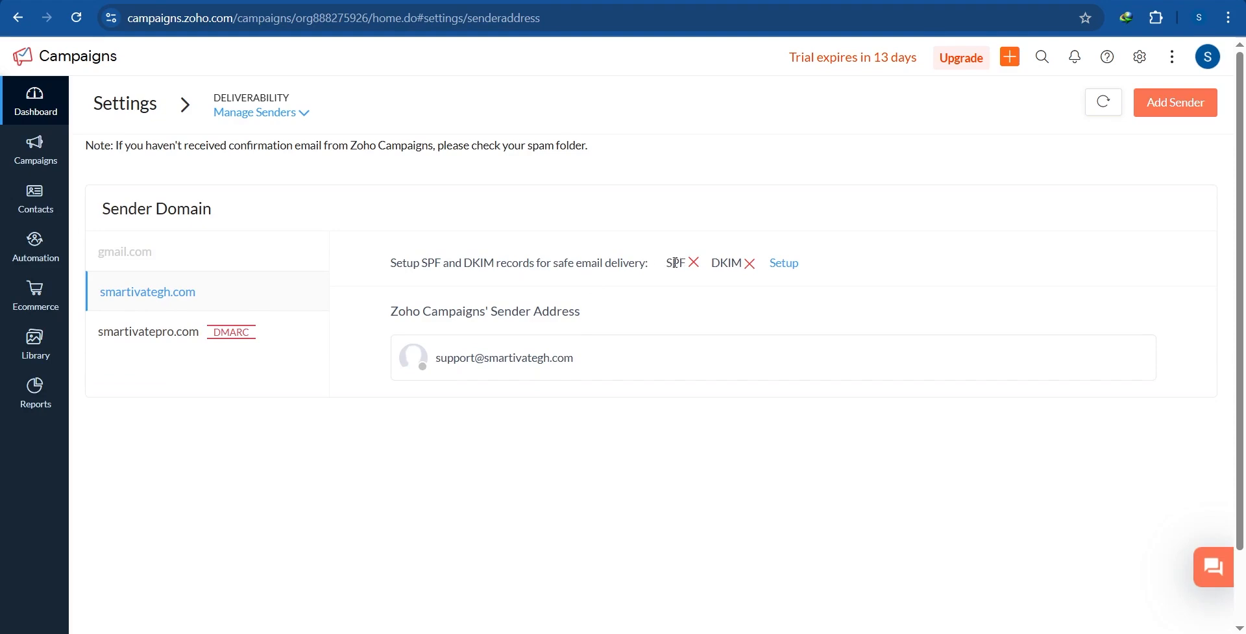
left_click(784, 263)
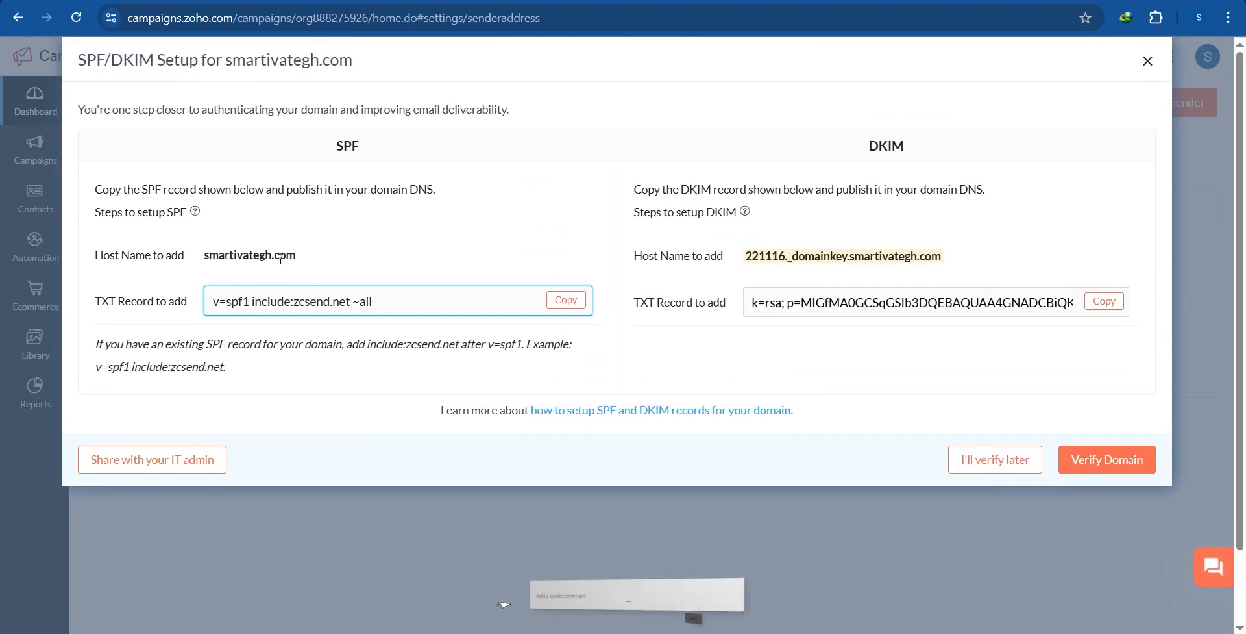
Step: Verify smartivategh.com, review the SPF/DKIM not-verified errors, and dismiss the results
left_click_drag(433, 367, 692, 251)
left_click(844, 364)
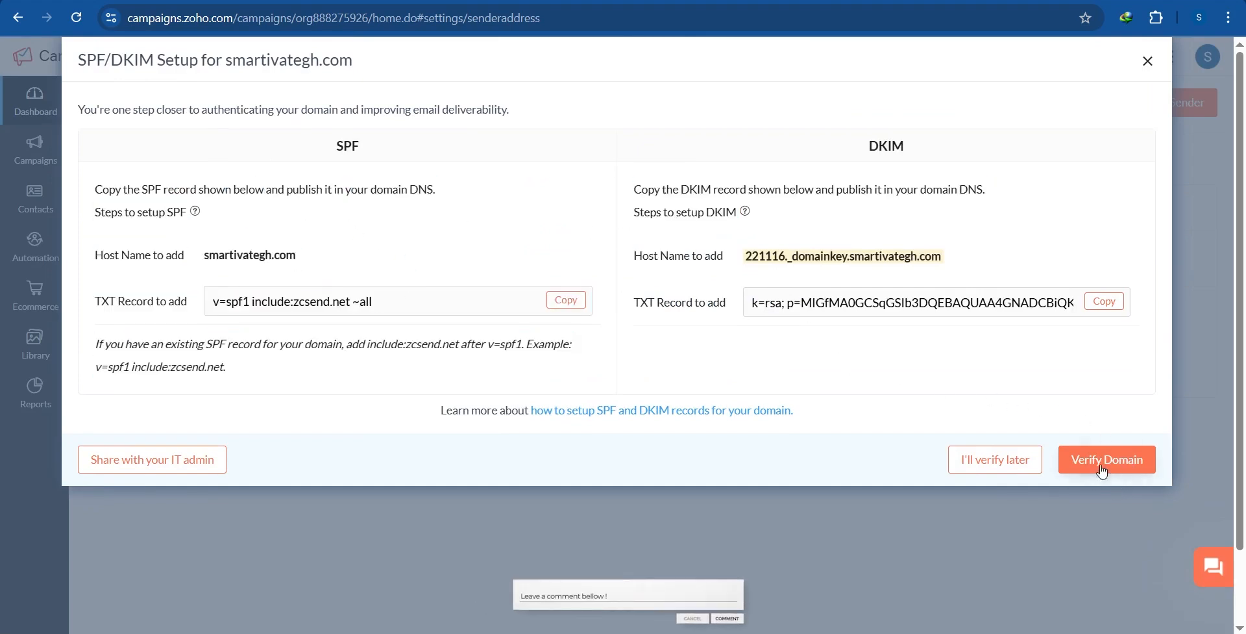
left_click(1122, 468)
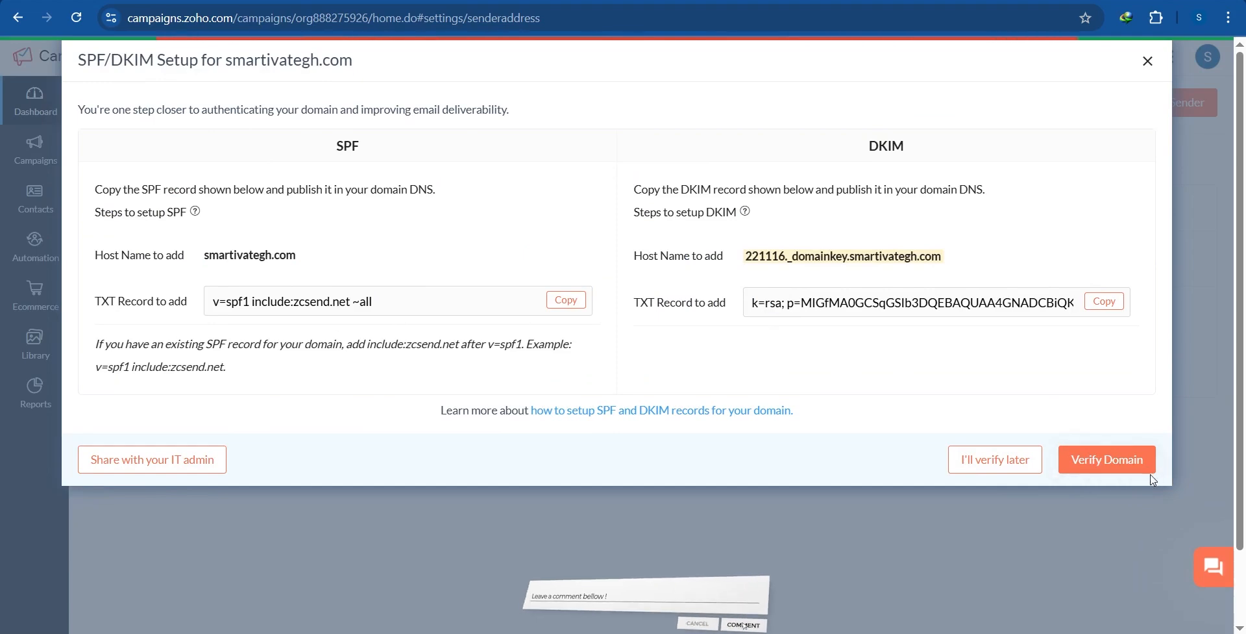
scroll(958, 409, "down", 2)
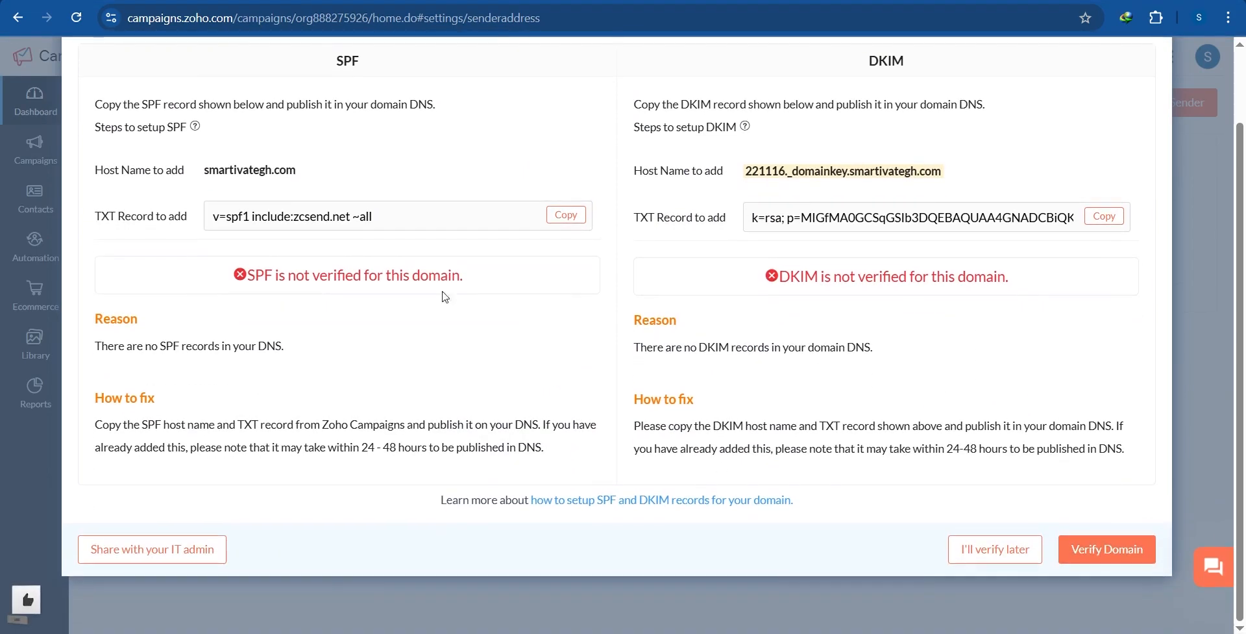
left_click_drag(231, 275, 659, 253)
left_click(948, 270)
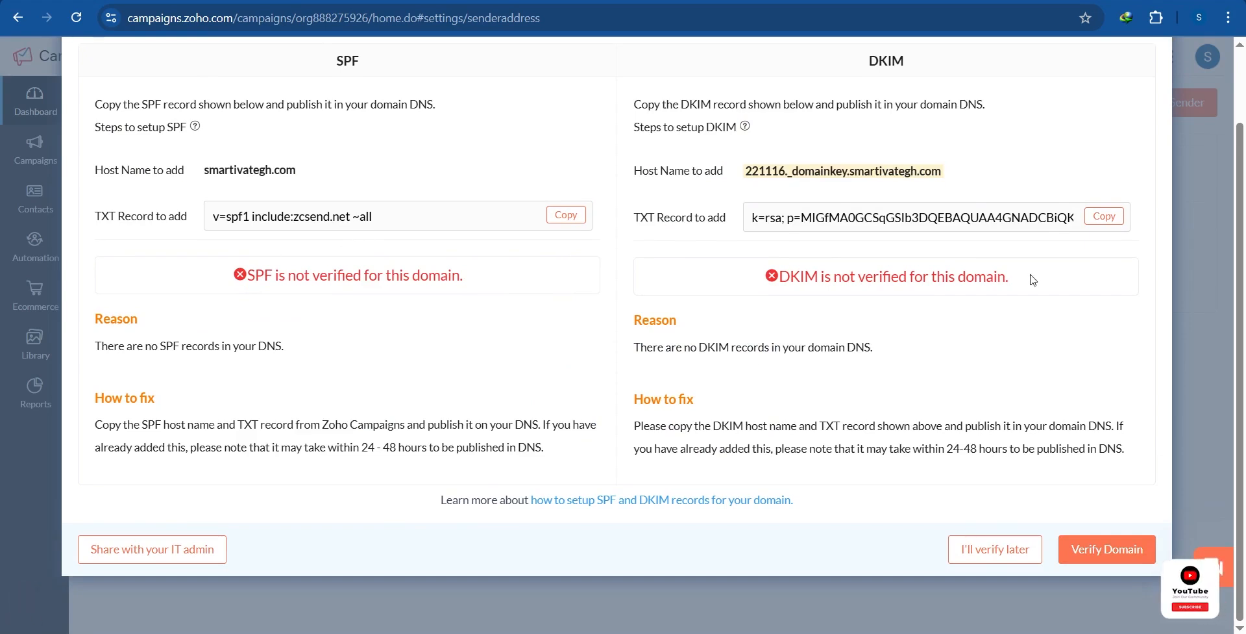
left_click_drag(601, 334, 237, 292)
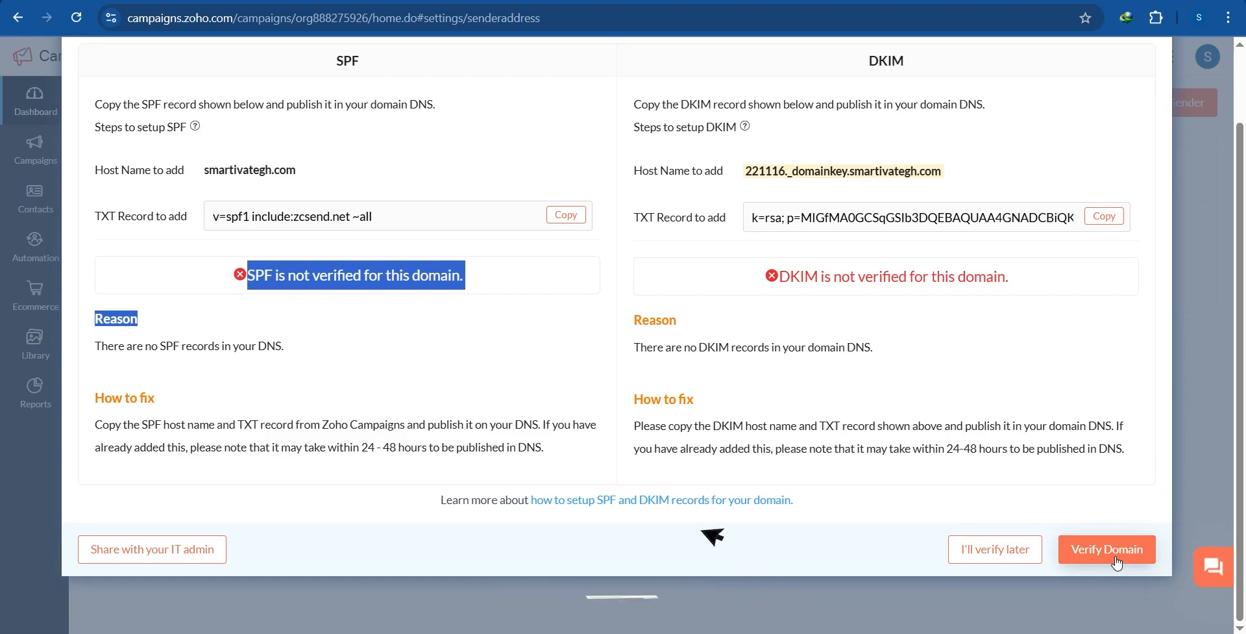
scroll(1124, 468, "up", 1)
scroll(1124, 468, "up", 1)
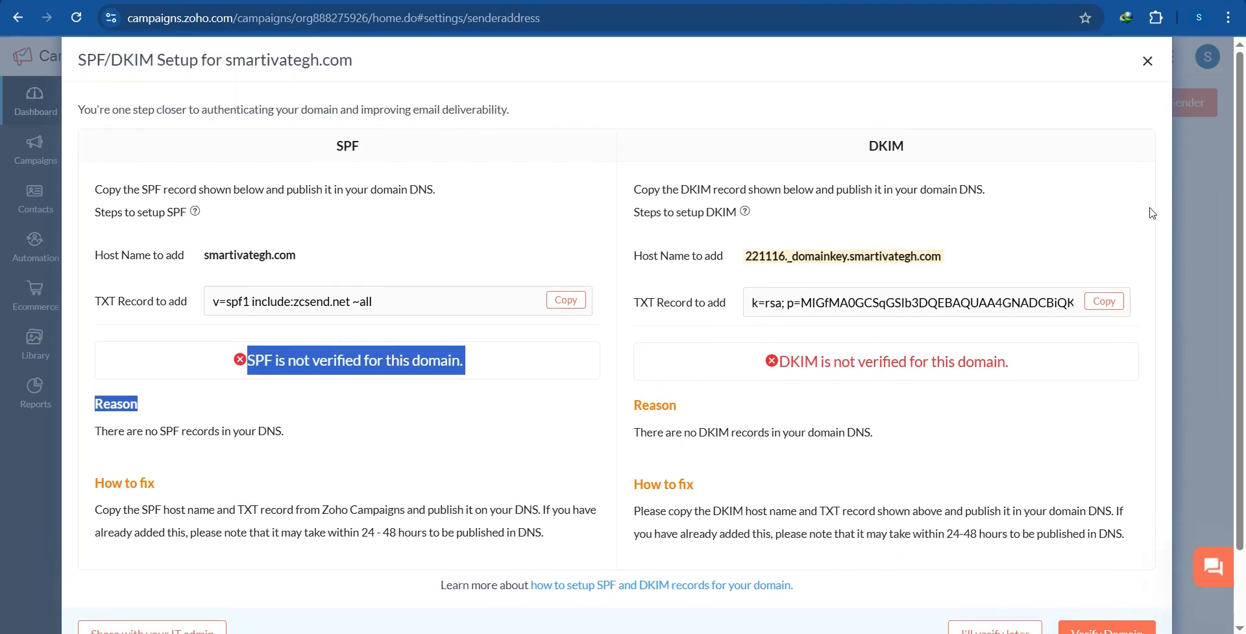
left_click(1147, 62)
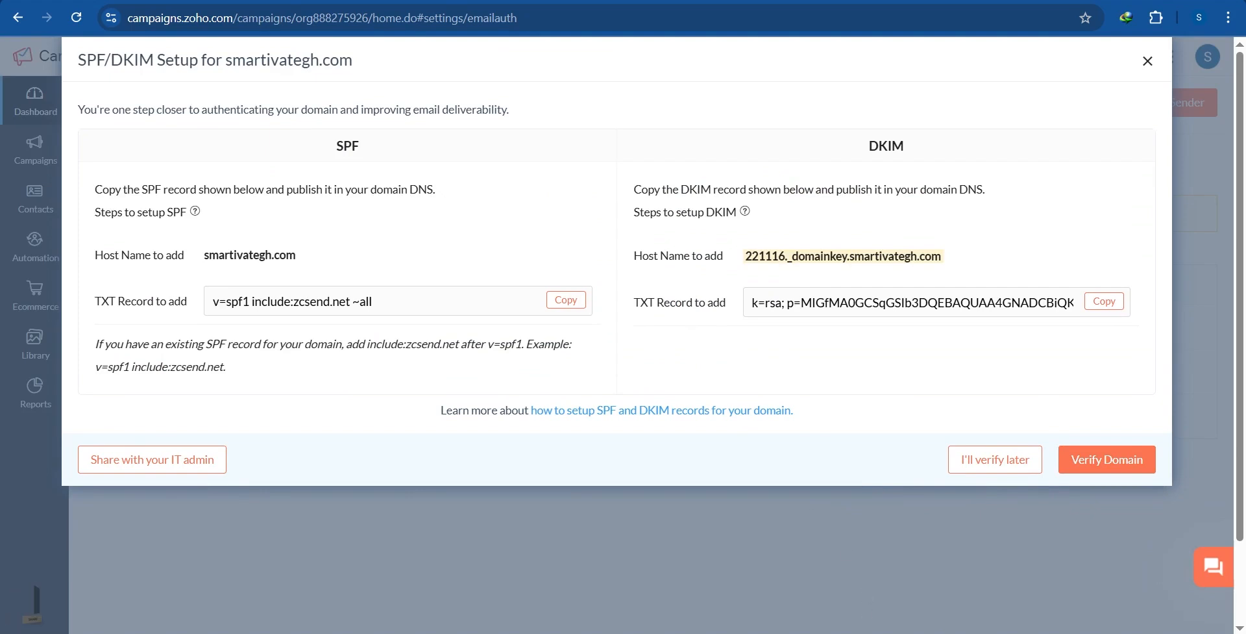
Step: Bring up the other account's Domain Authentication page showing smartivatepro.com verified
mouse_move(900, 632)
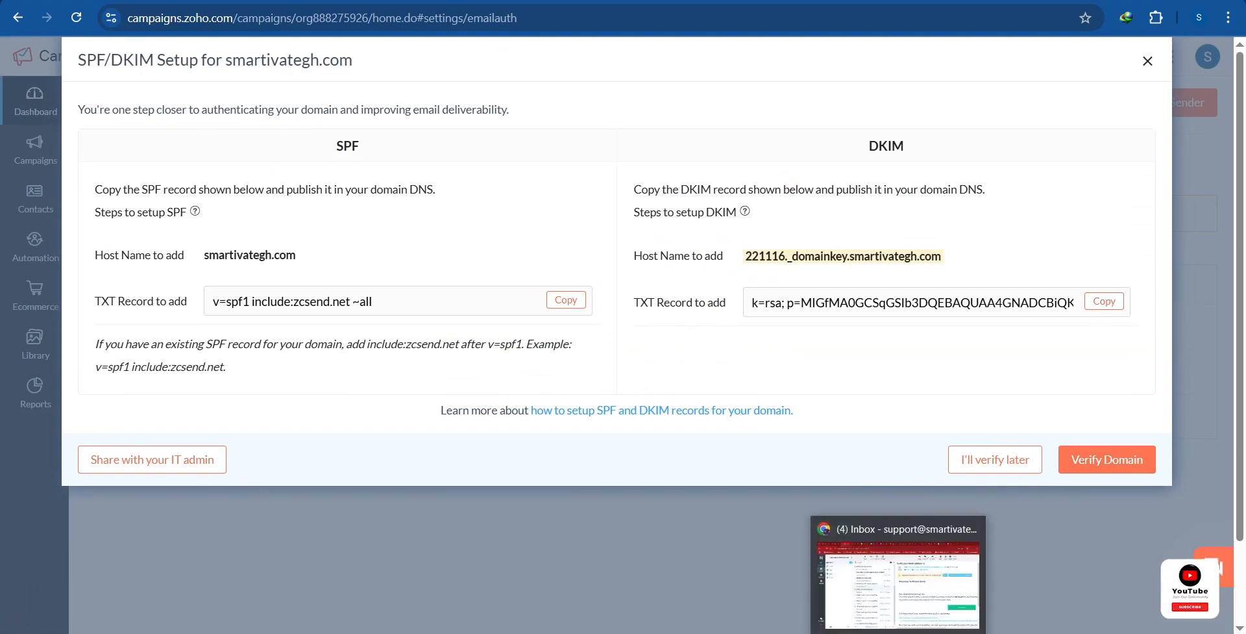
left_click(910, 599)
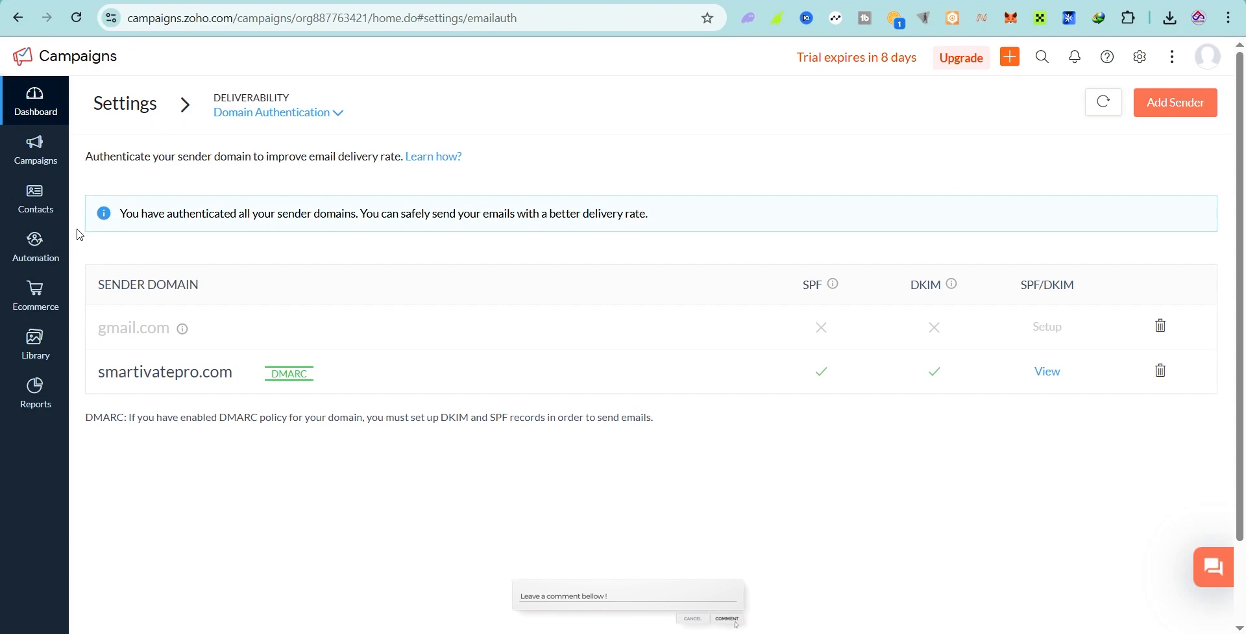
mouse_move(32, 205)
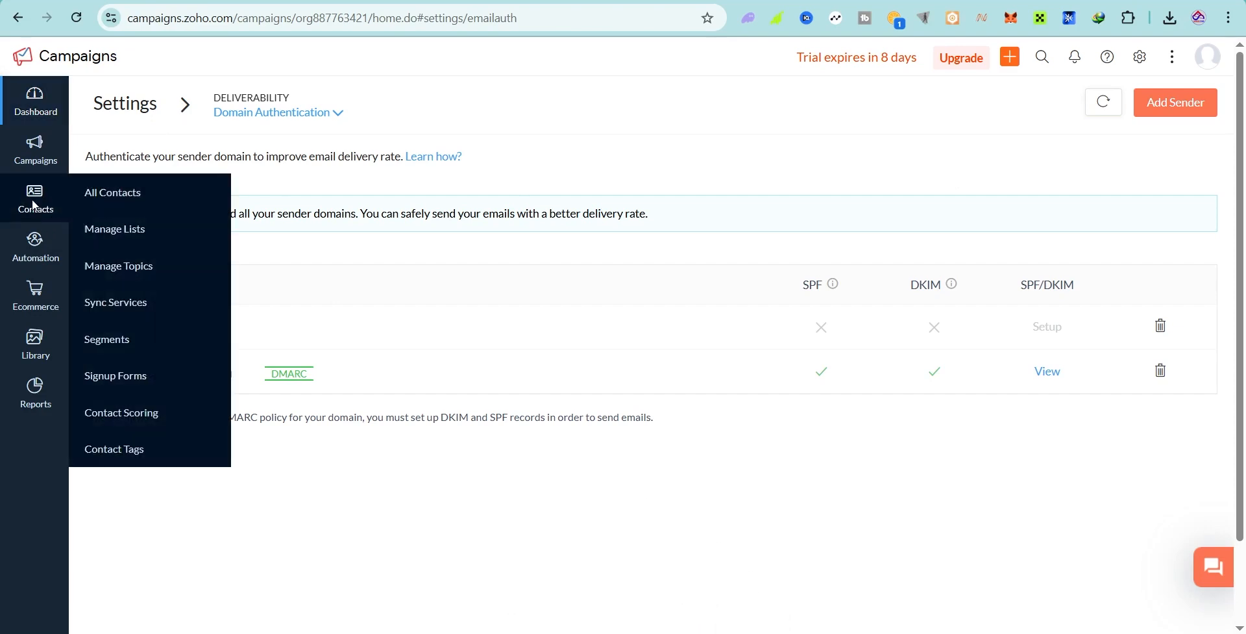
Step: Open All Contacts and review the listed contact email addresses
left_click(130, 205)
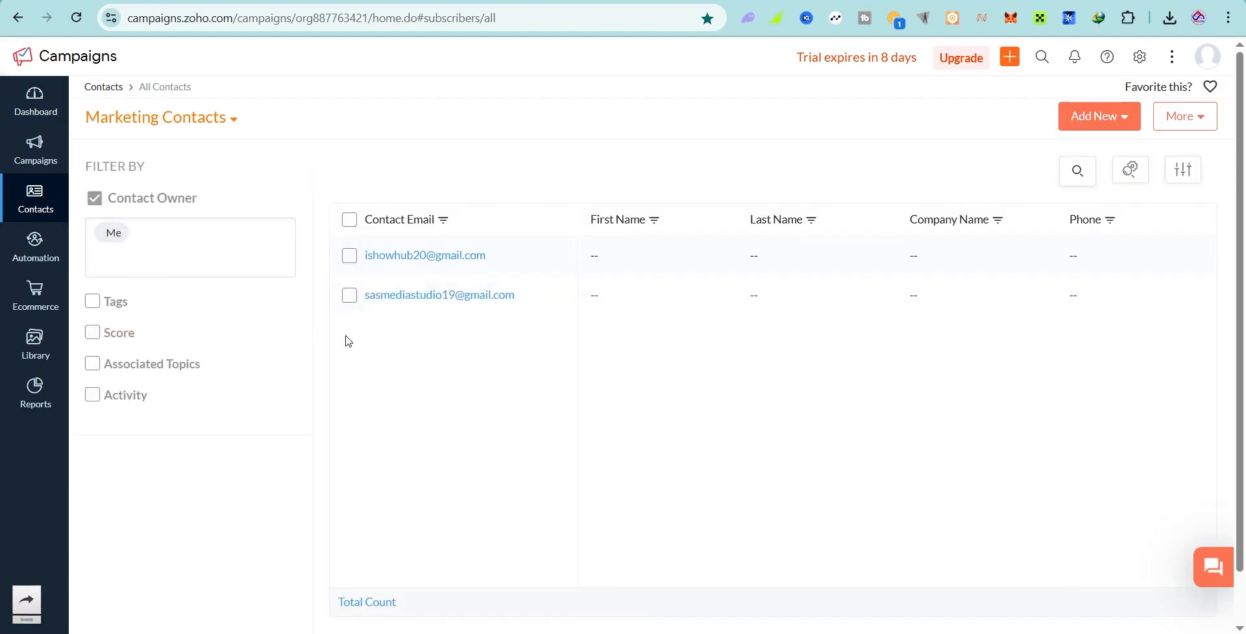
left_click_drag(516, 366, 349, 265)
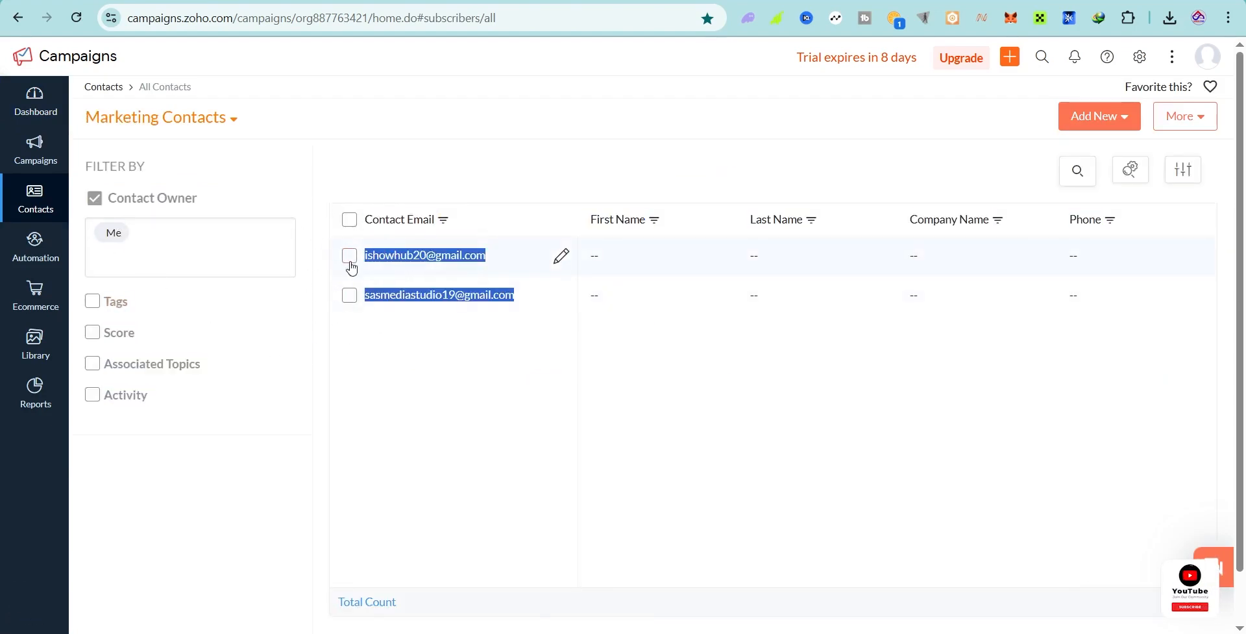
left_click(484, 323)
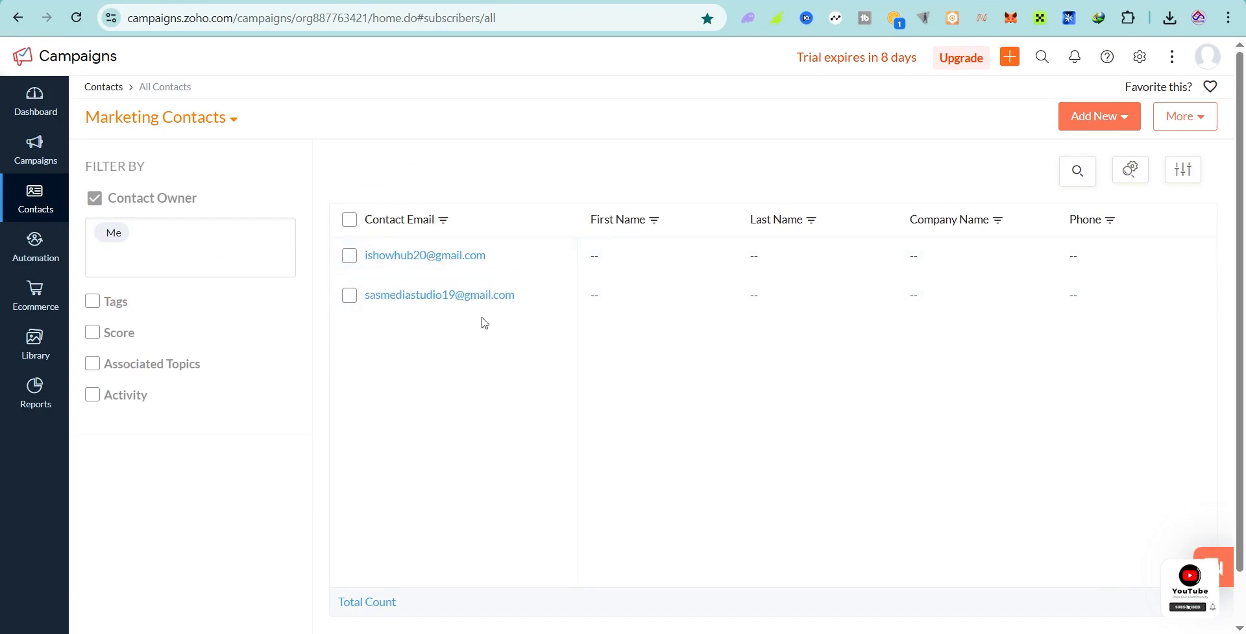
Step: Start an import with Emails.csv, then abandon it and return to Marketing Contacts
left_click(1097, 128)
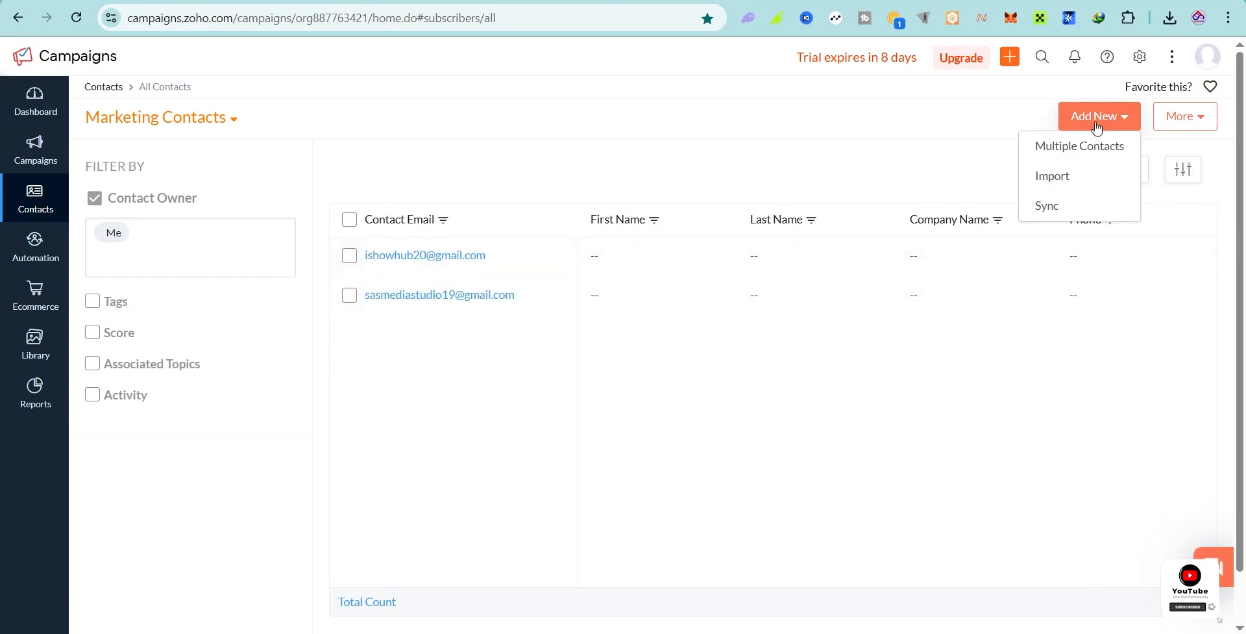
left_click(1059, 187)
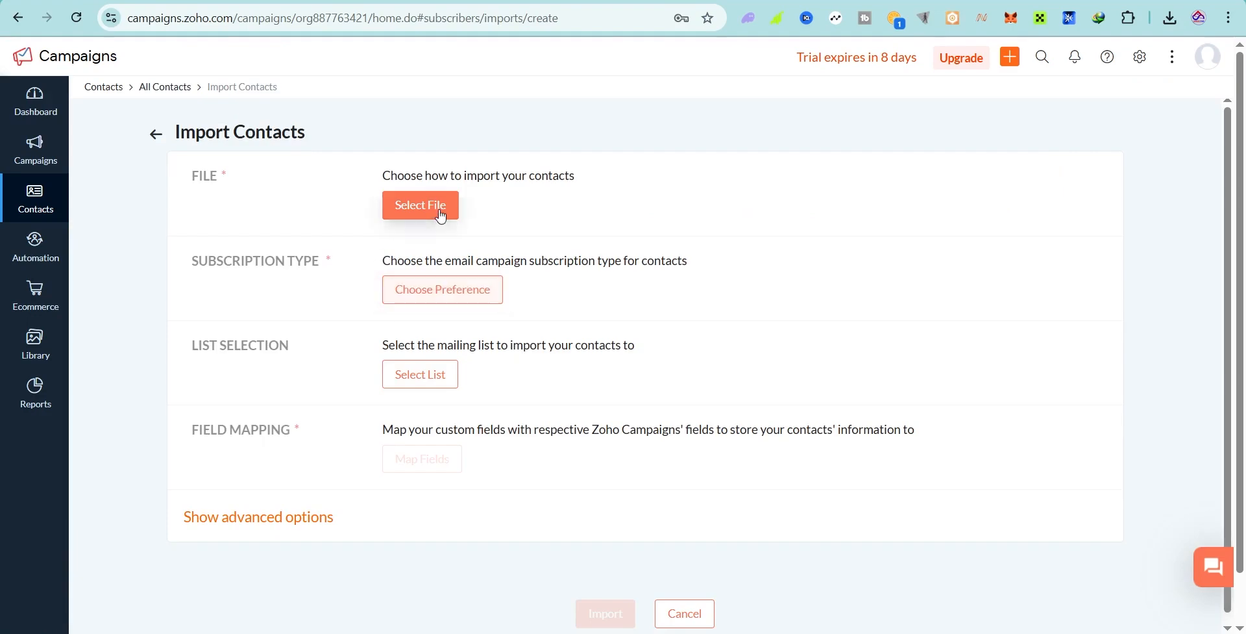
left_click(439, 213)
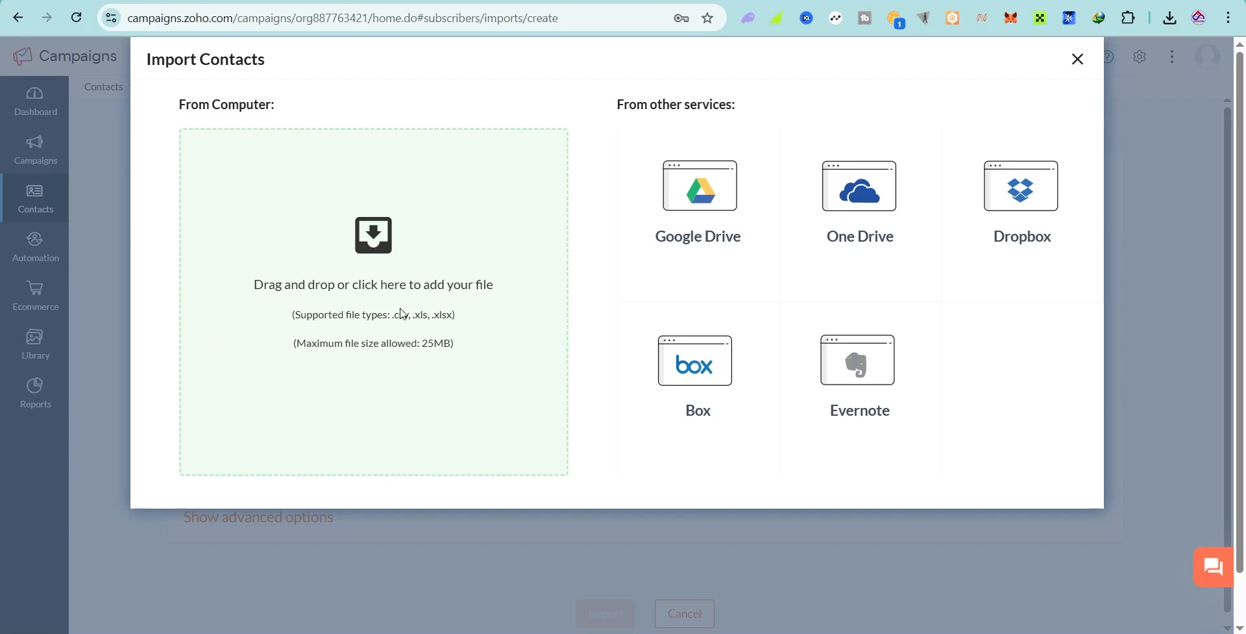
left_click(414, 280)
left_click(318, 253)
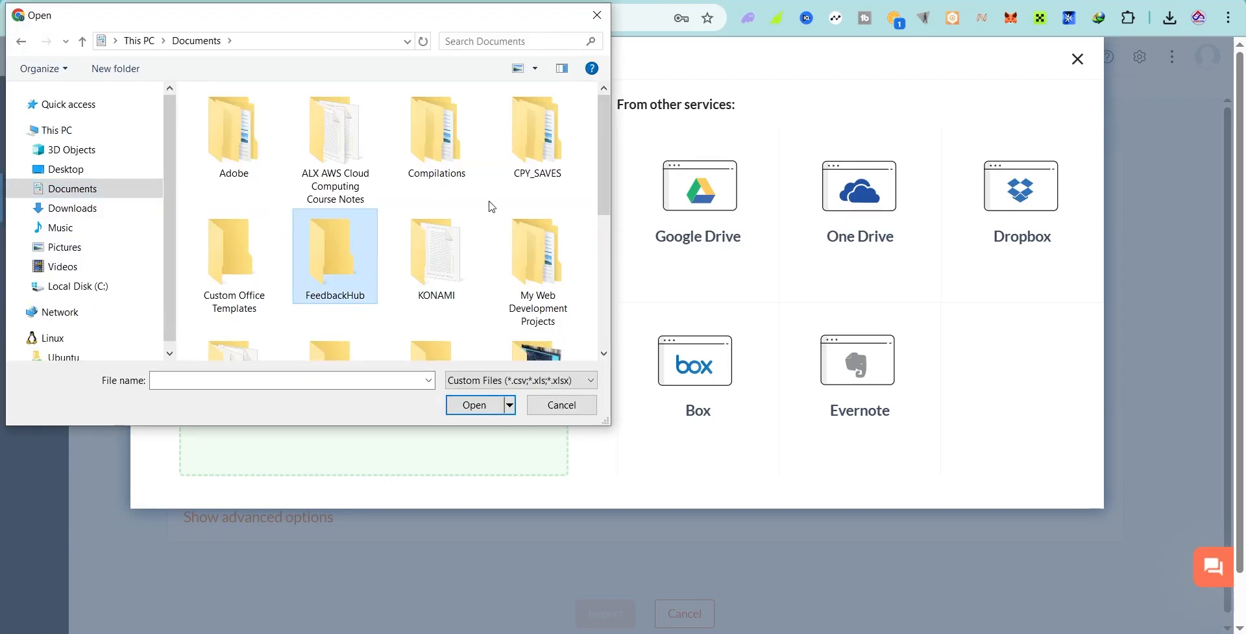
scroll(492, 205, "down", 5)
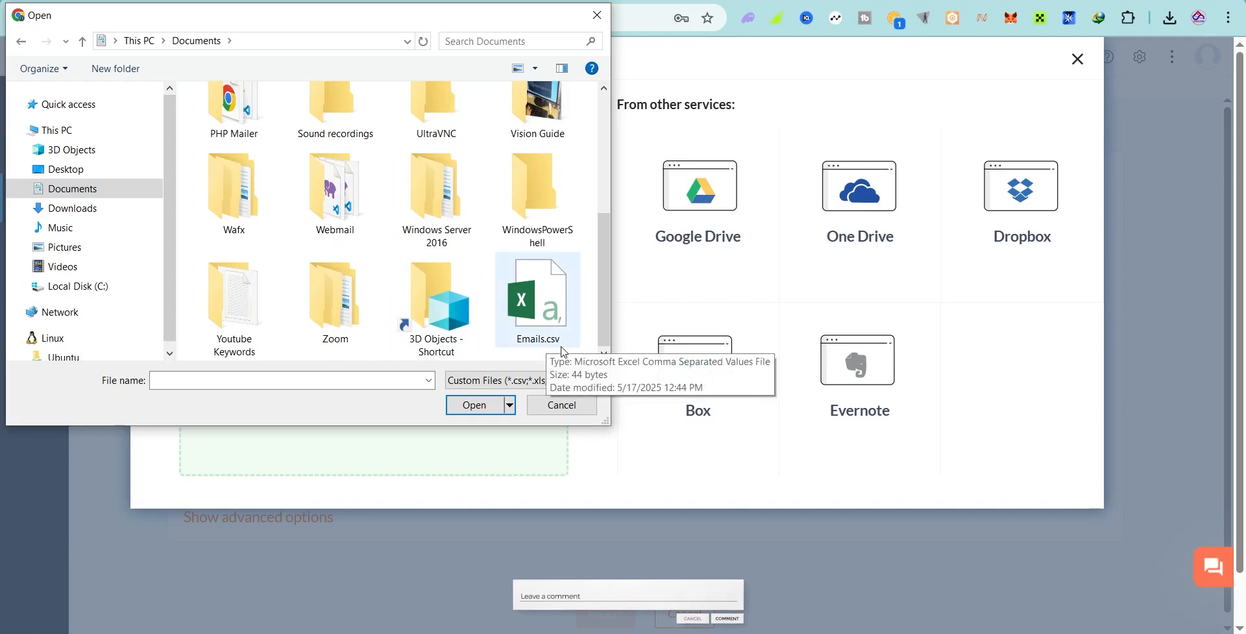
left_click(528, 334)
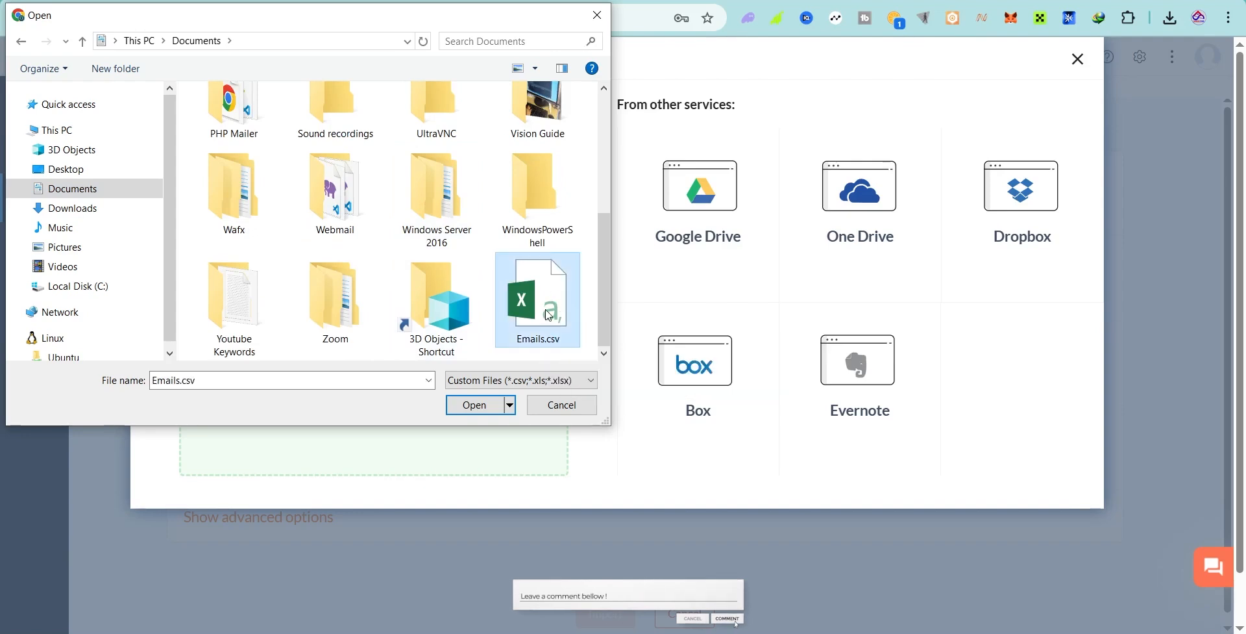
left_click(473, 405)
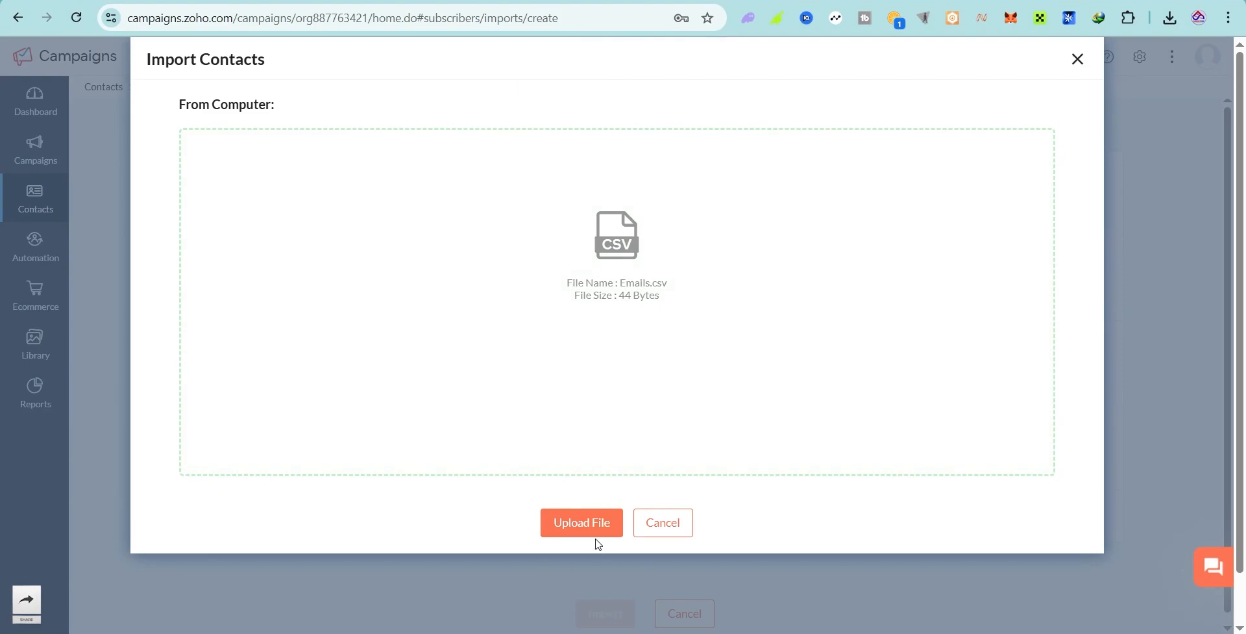
left_click(1079, 61)
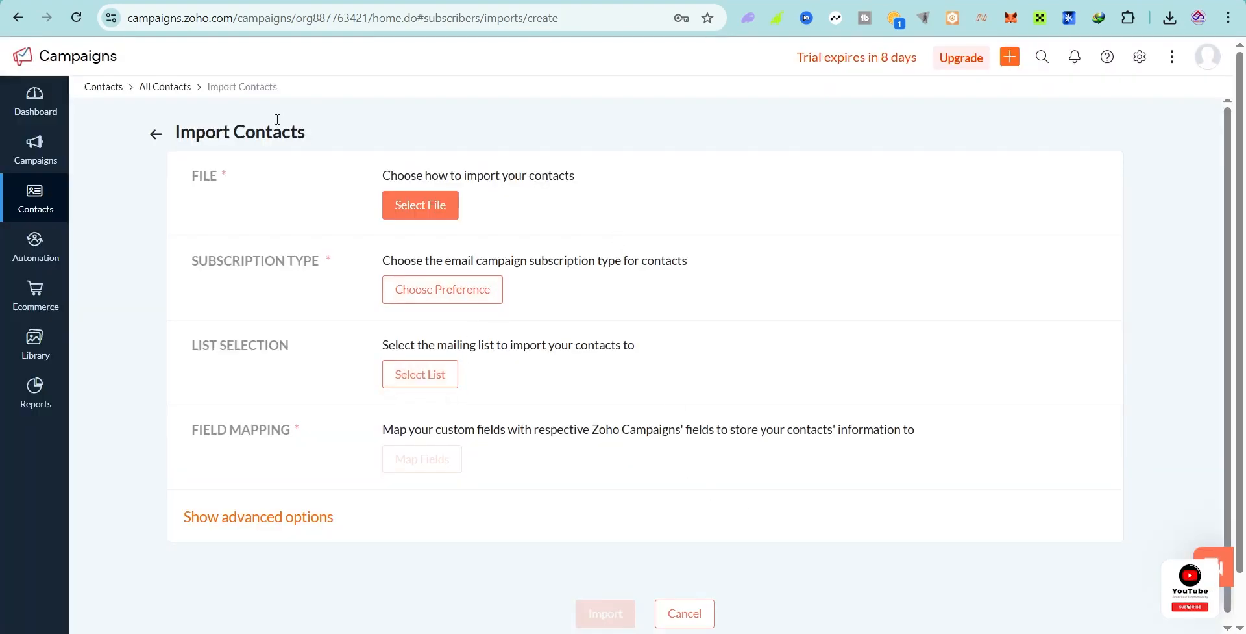
left_click(150, 139)
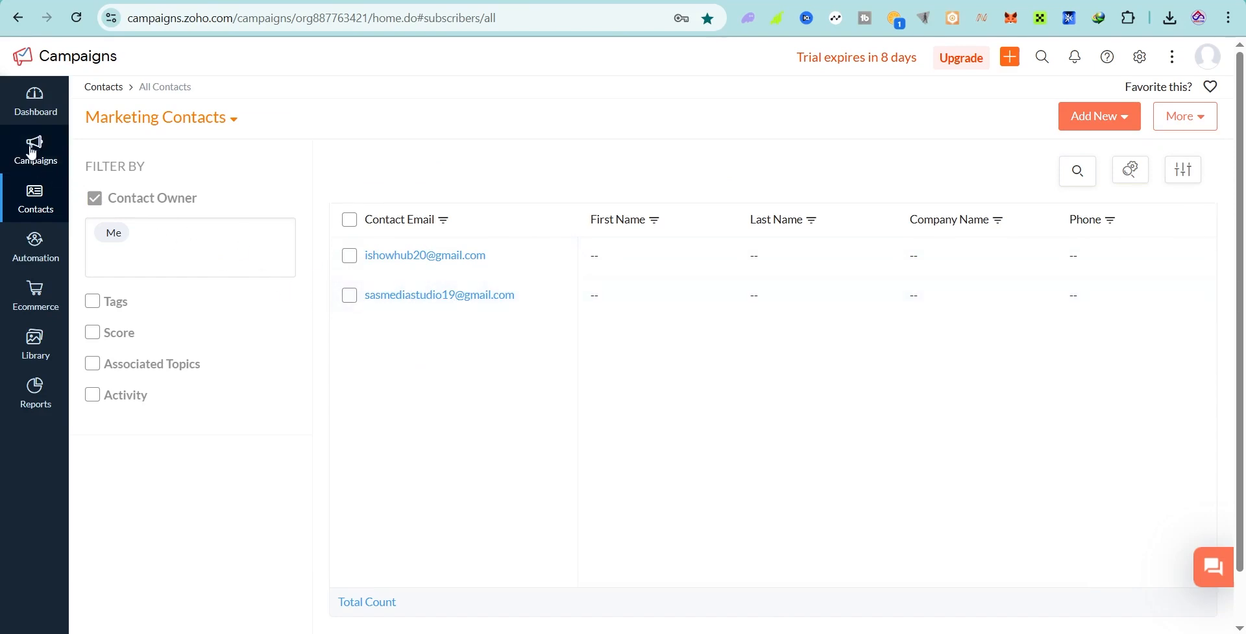
Step: From Email Campaigns, start Create Campaign and browse type cards like Regular email and A/B Testing
mouse_move(31, 152)
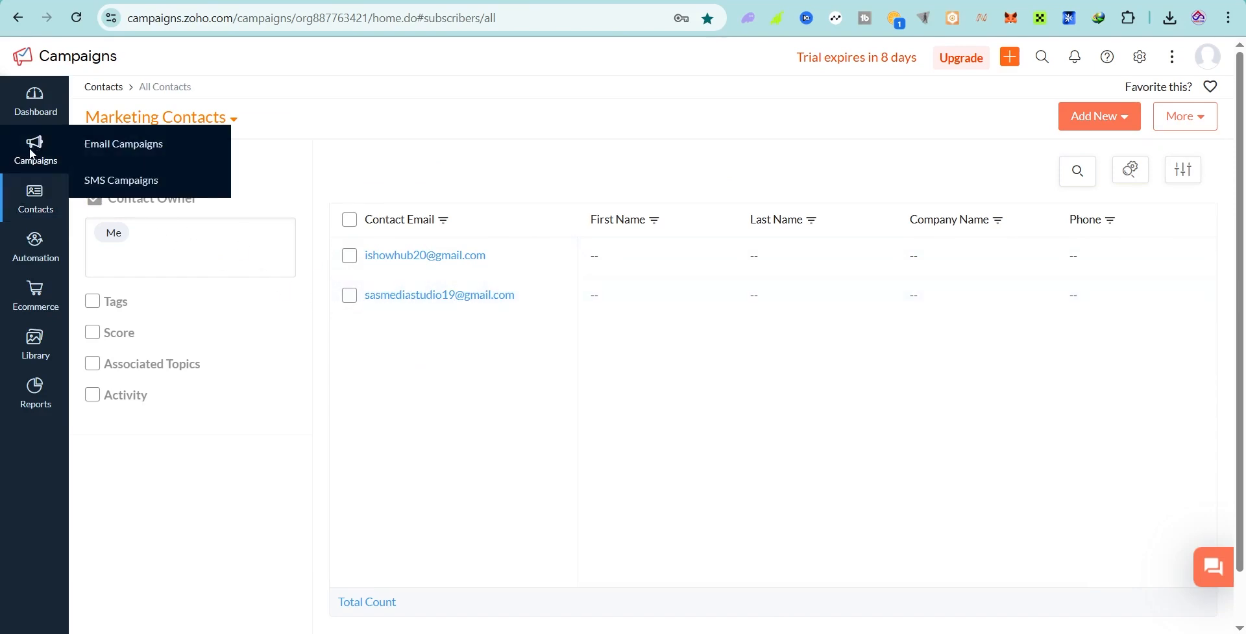
left_click(138, 156)
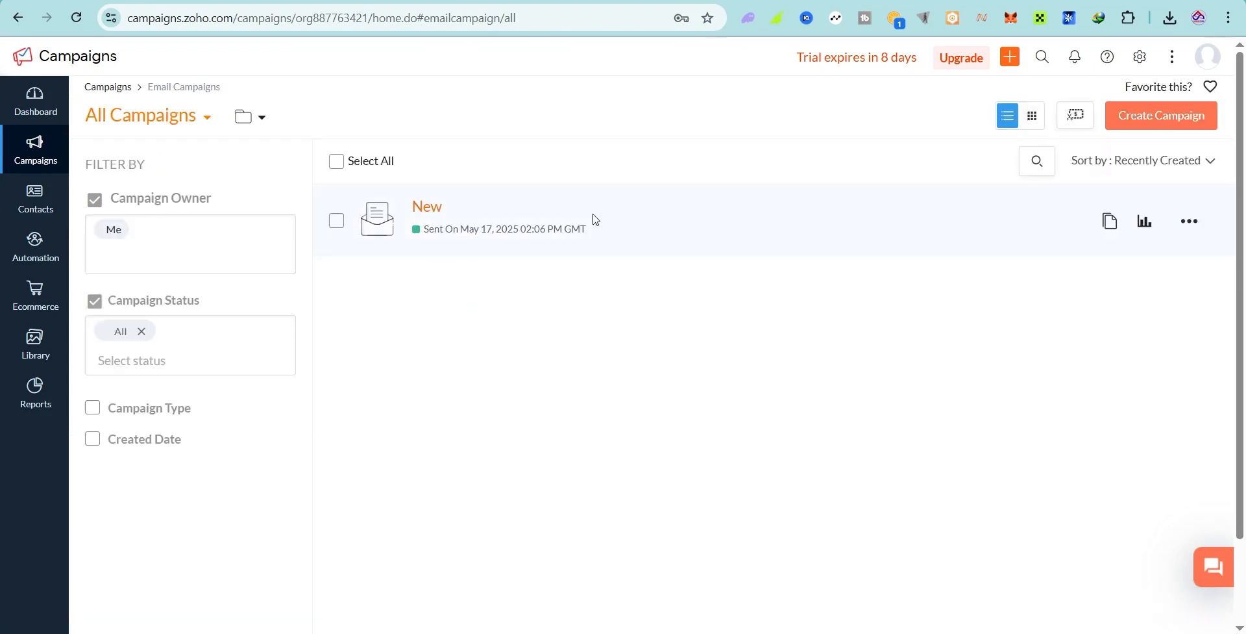
left_click(1148, 120)
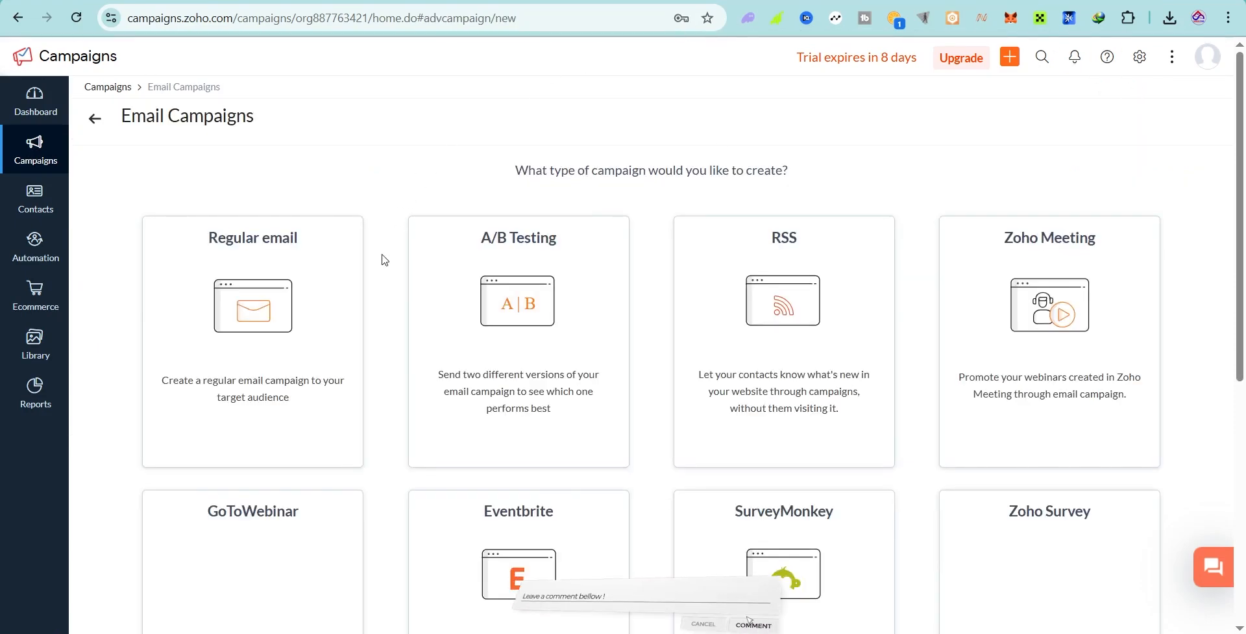
scroll(422, 390, "down", 4)
scroll(453, 358, "down", 3)
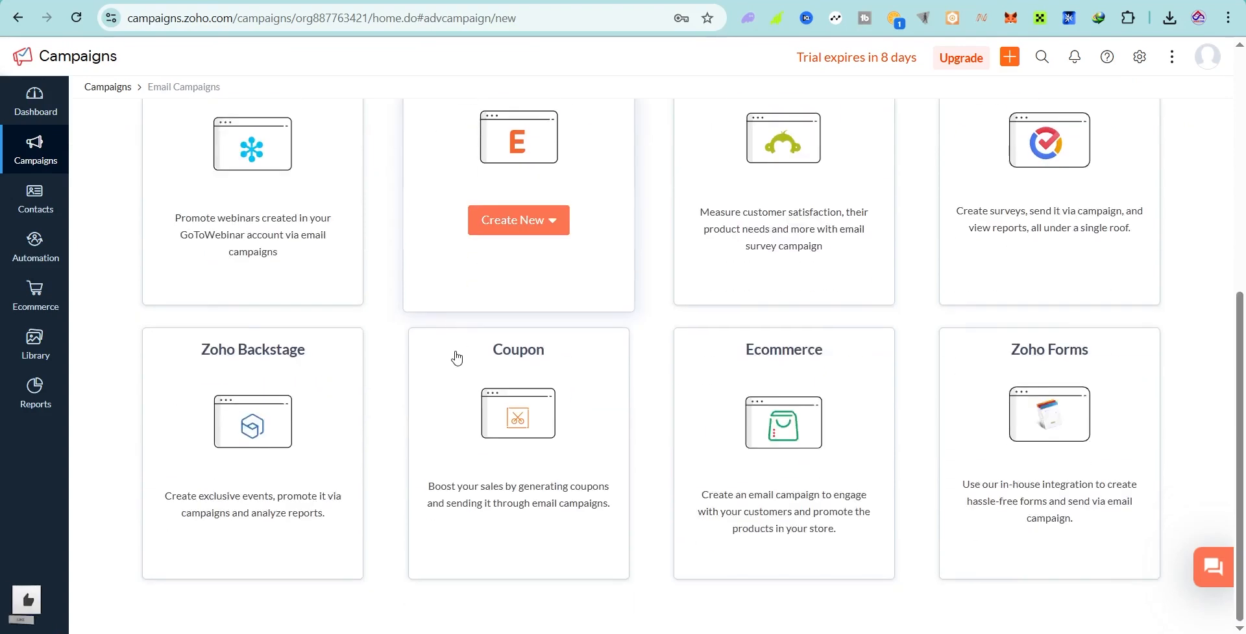
scroll(554, 298, "up", 7)
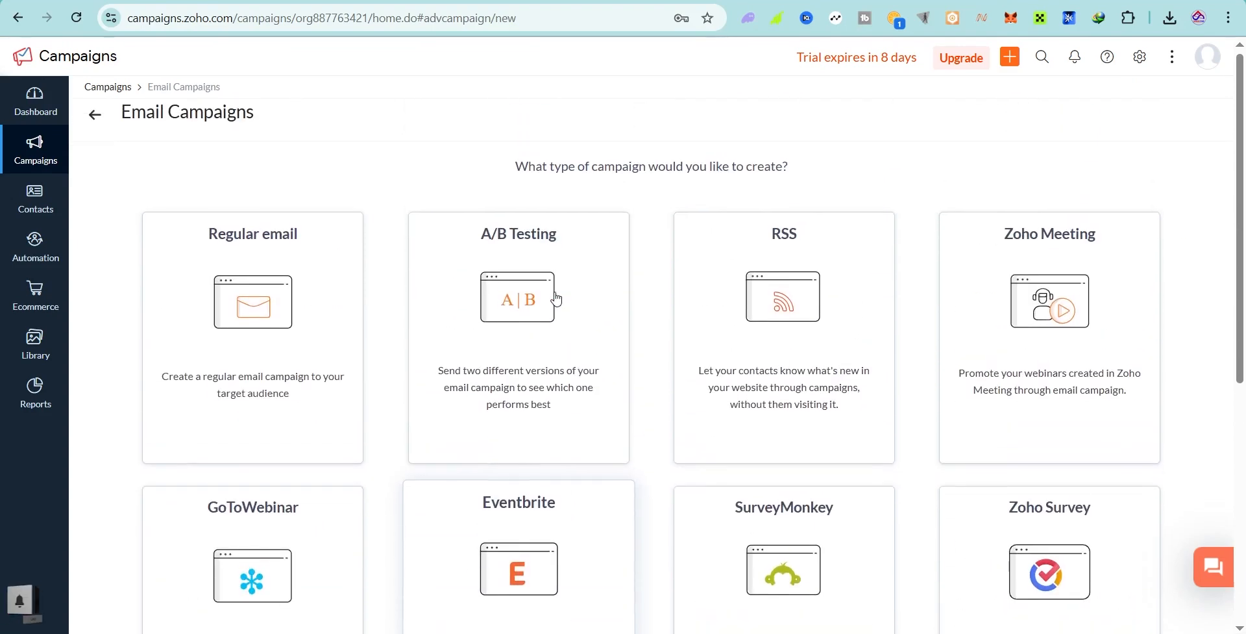
mouse_move(273, 266)
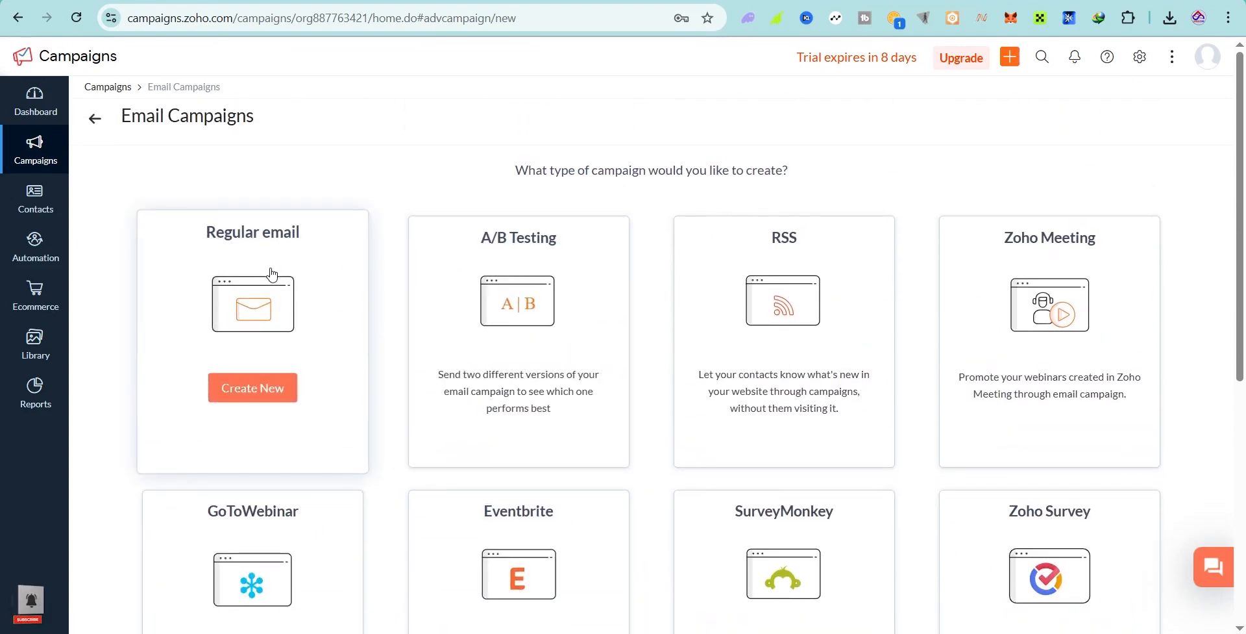
scroll(270, 272, "down", 2)
scroll(356, 217, "up", 2)
mouse_move(507, 273)
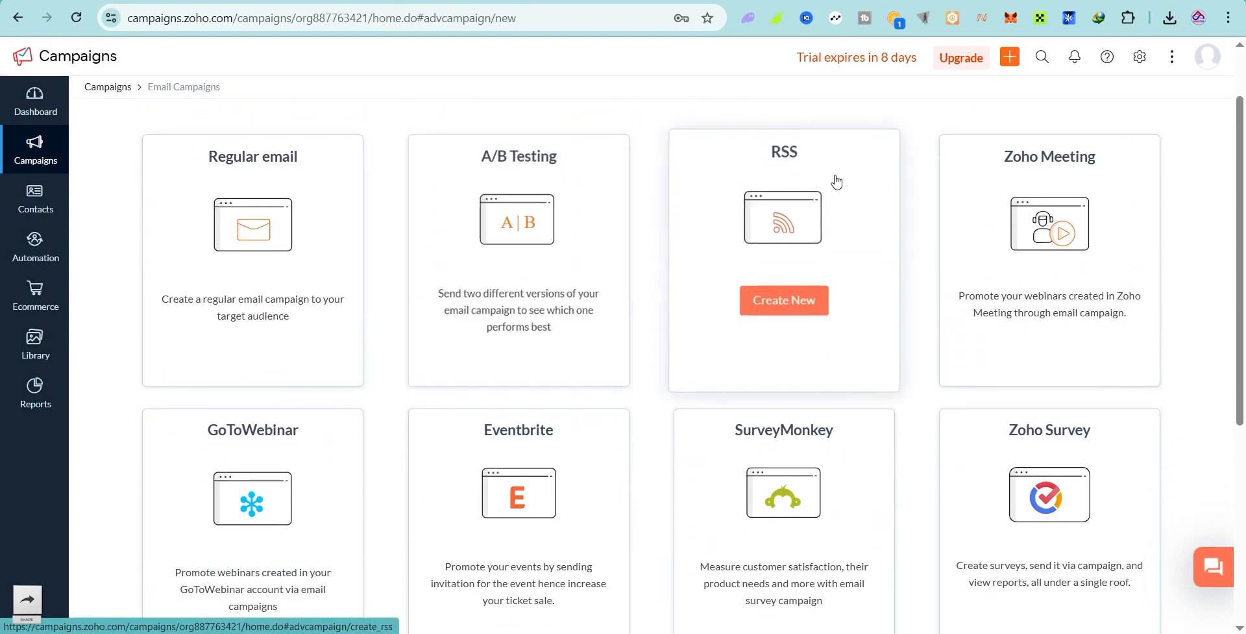
scroll(835, 181, "down", 2)
scroll(835, 180, "up", 2)
mouse_move(1052, 156)
scroll(1052, 155, "down", 2)
scroll(1036, 297, "down", 5)
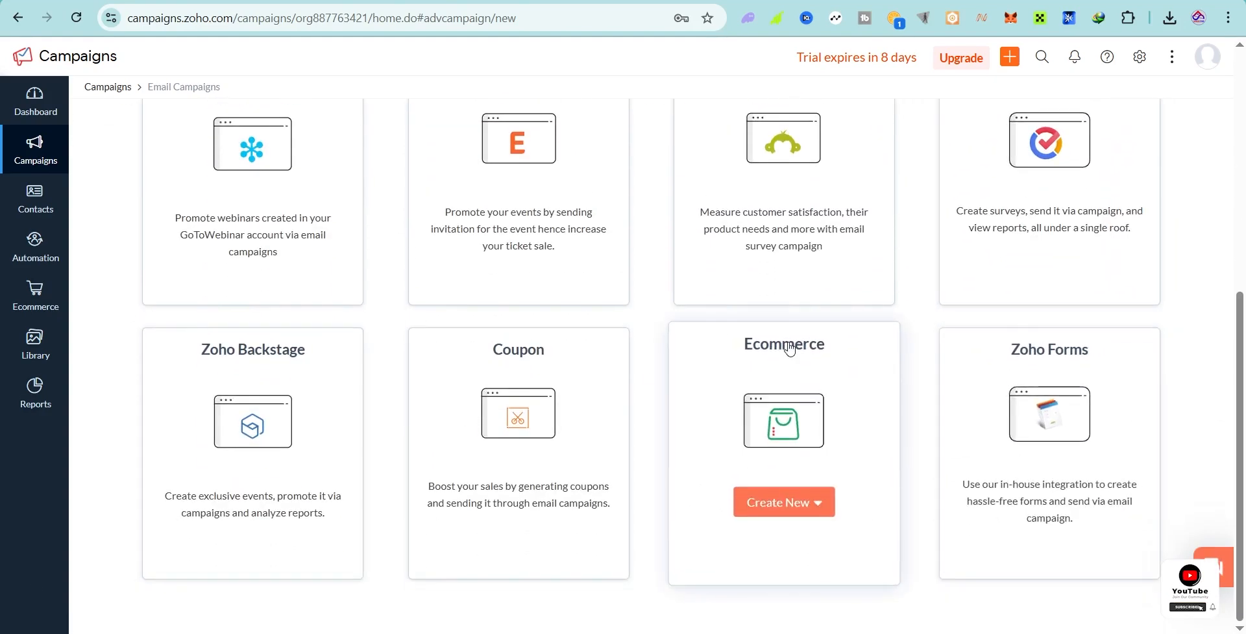
scroll(411, 314, "up", 6)
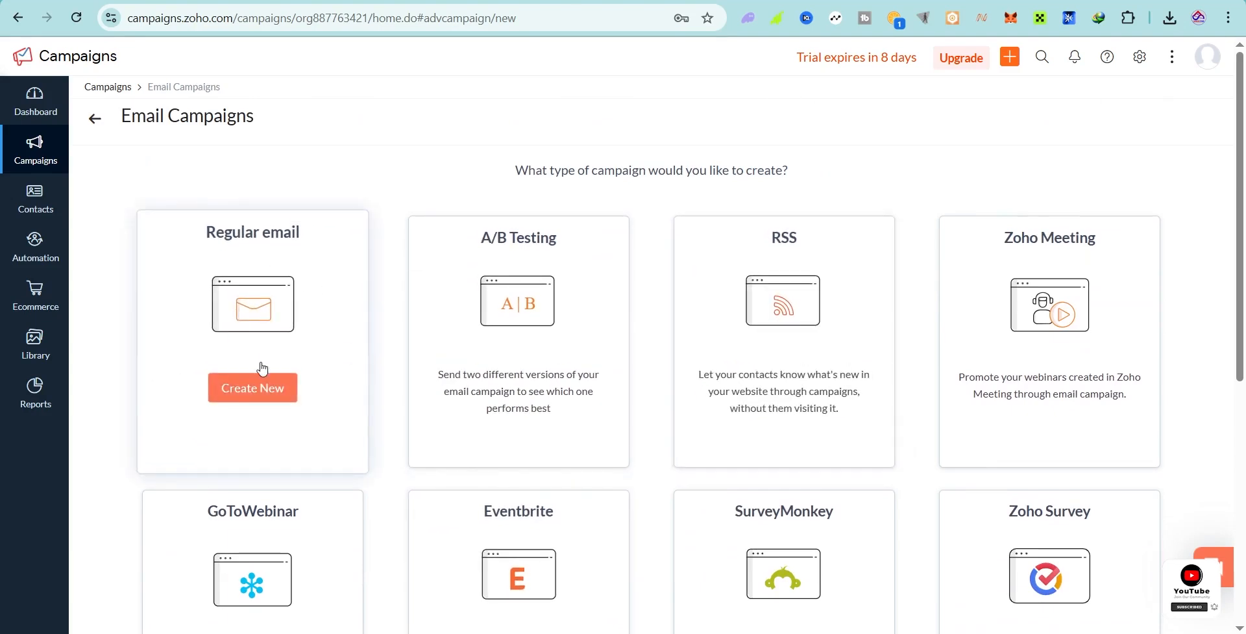
Step: Create a Regular email campaign named 'Marketing' and save to proceed to its setup
left_click(253, 397)
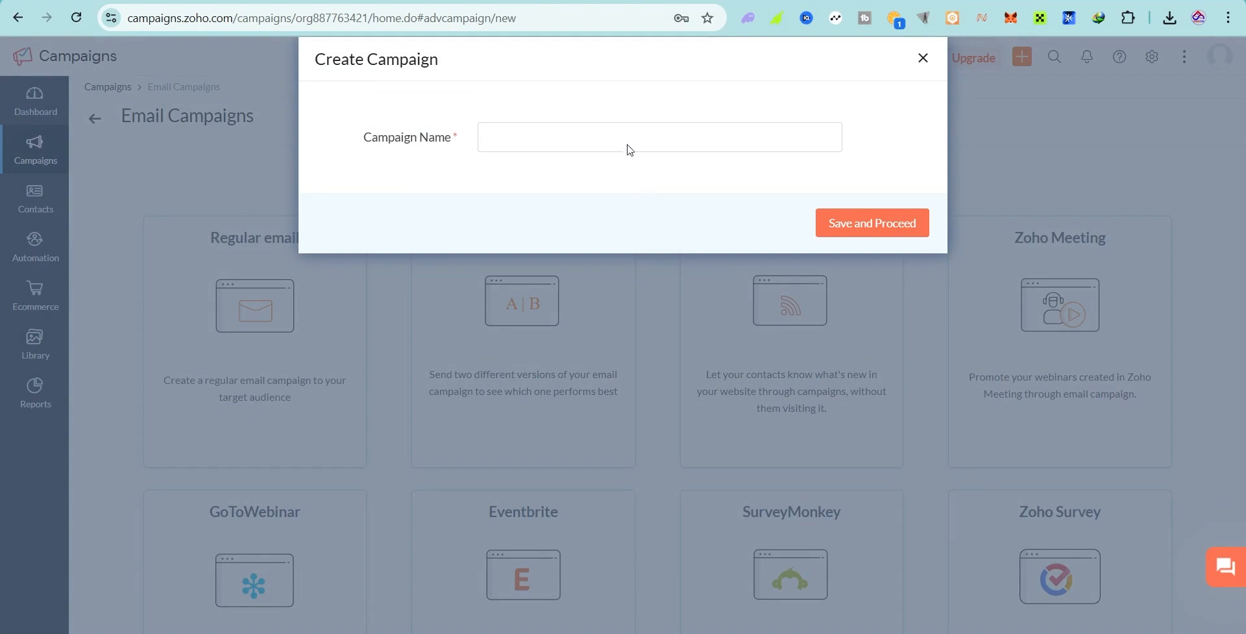
left_click(628, 140)
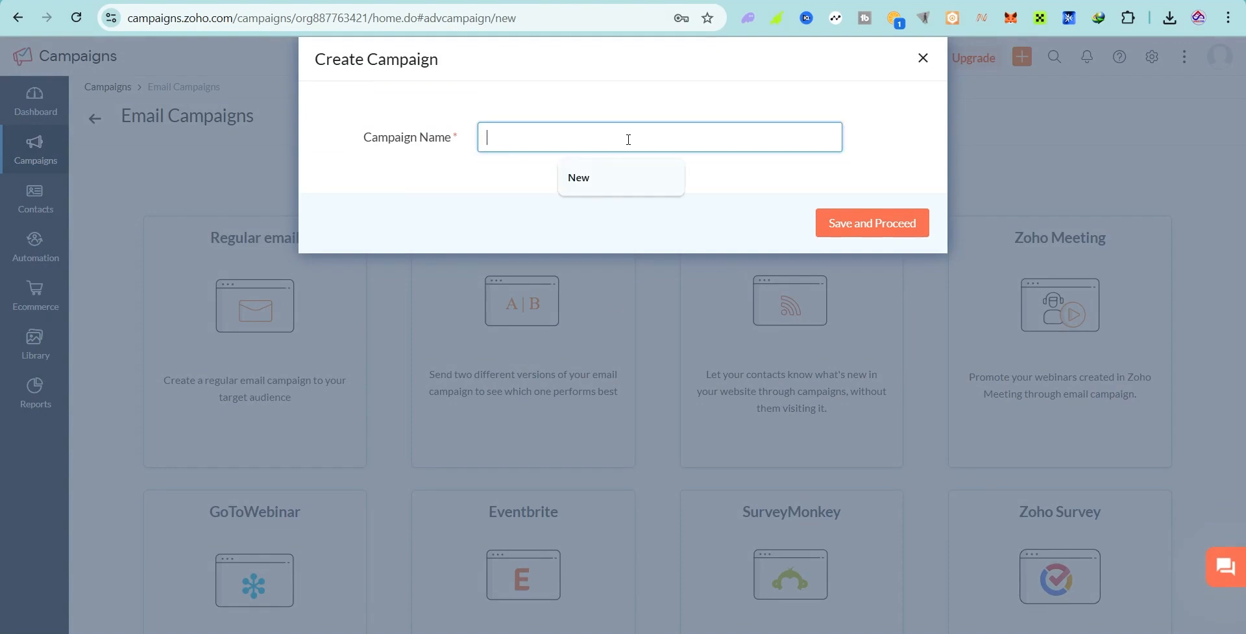
type("second")
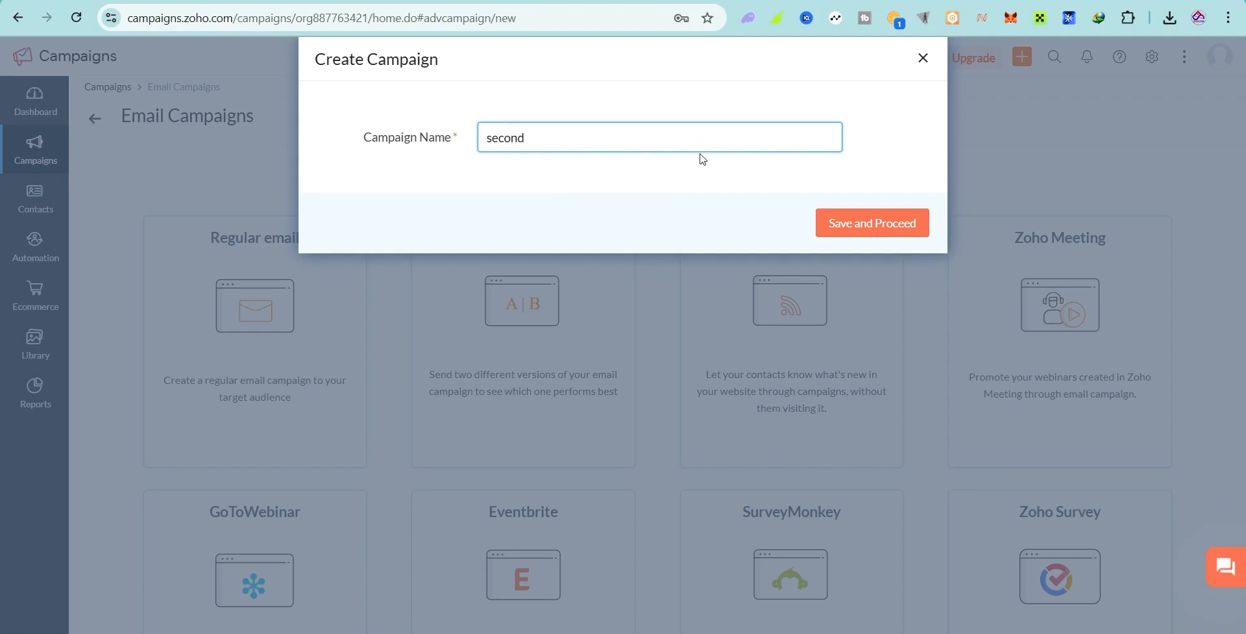
left_click_drag(549, 142, 463, 146)
type("Ma")
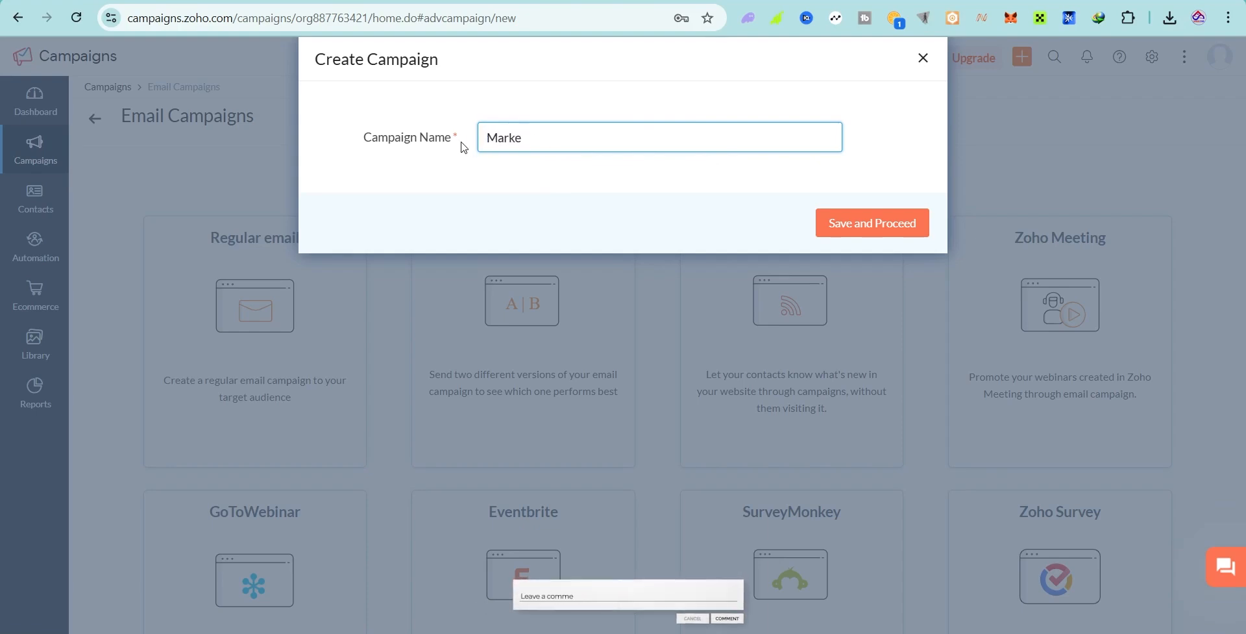
type("rketing")
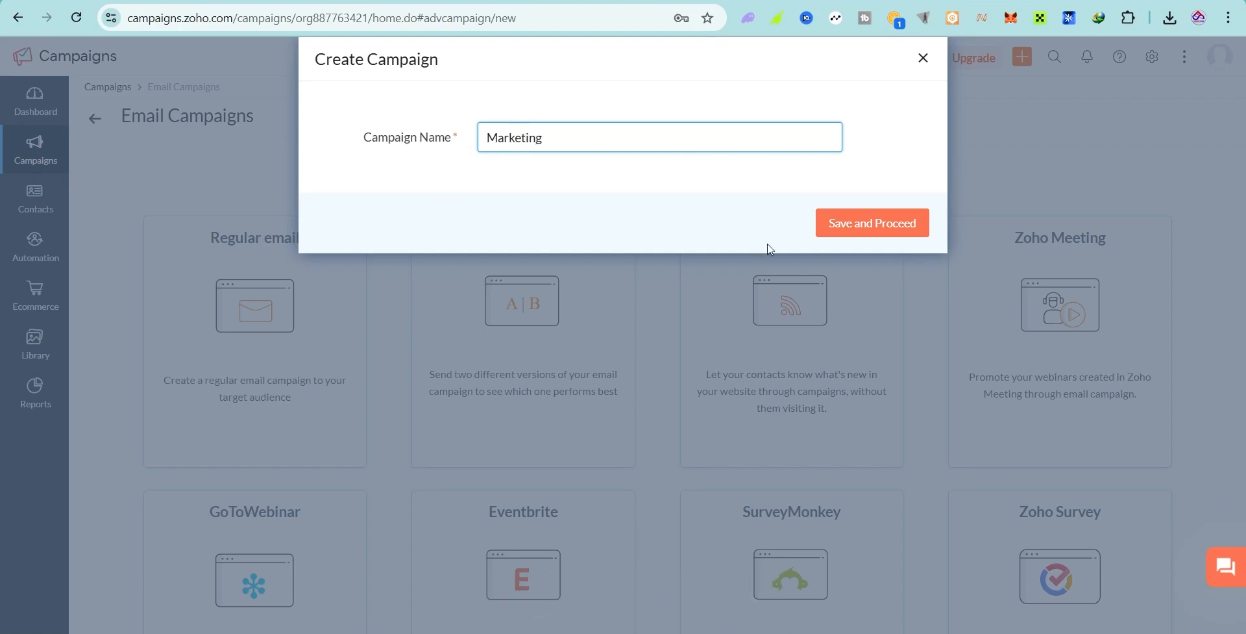
left_click(890, 231)
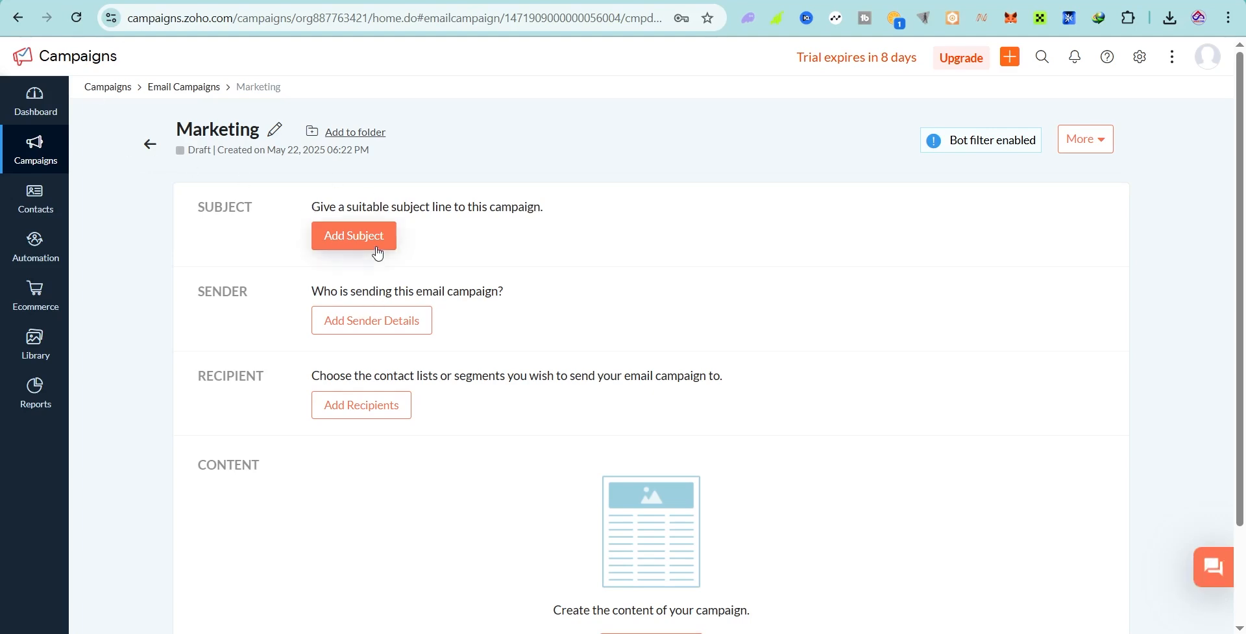
Step: In a new ChatGPT chat, request 'write an email copy for my social media boosting services'
key("ctrl+Tab")
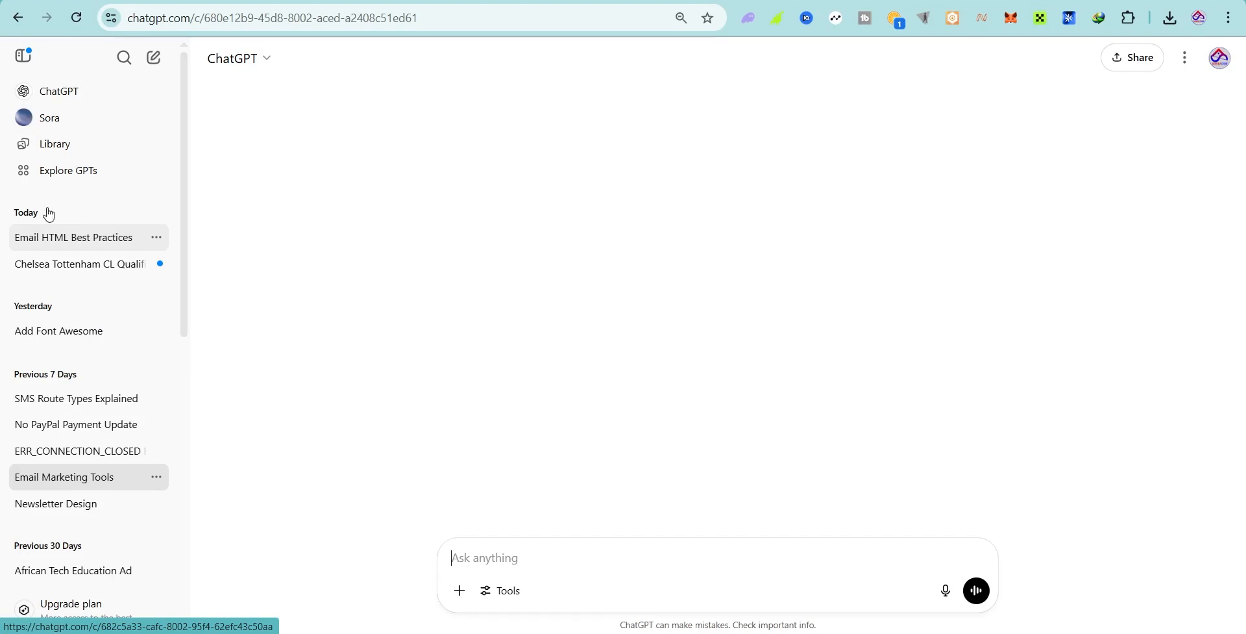
left_click(52, 89)
type("wr")
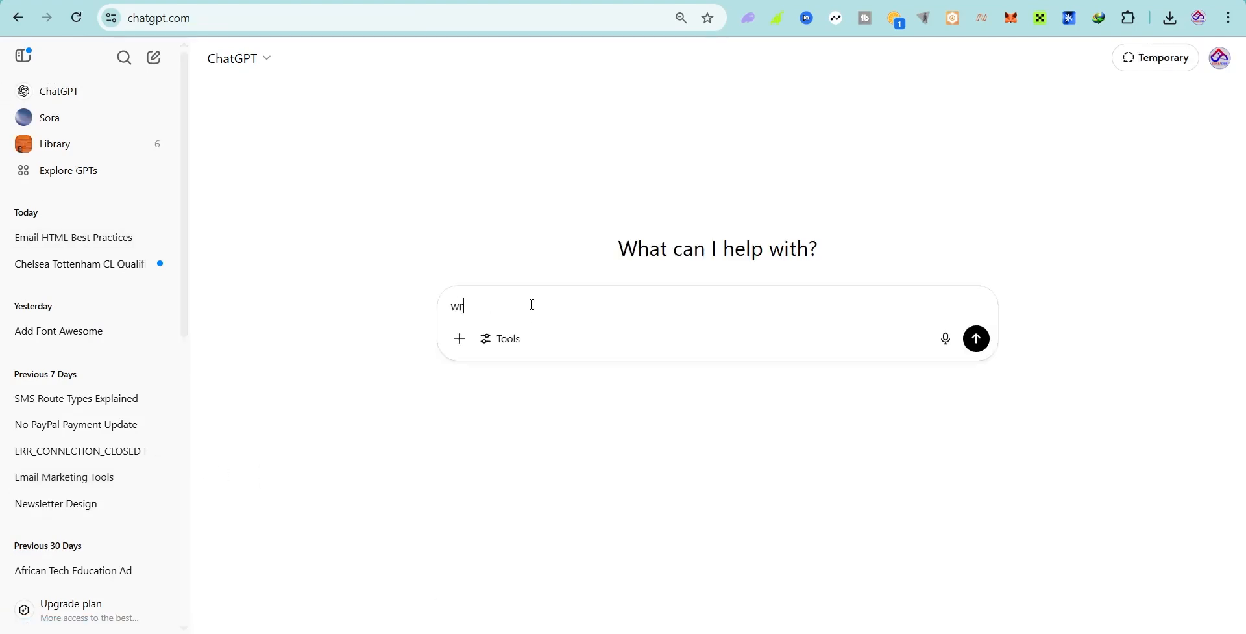
type("ite email copy f")
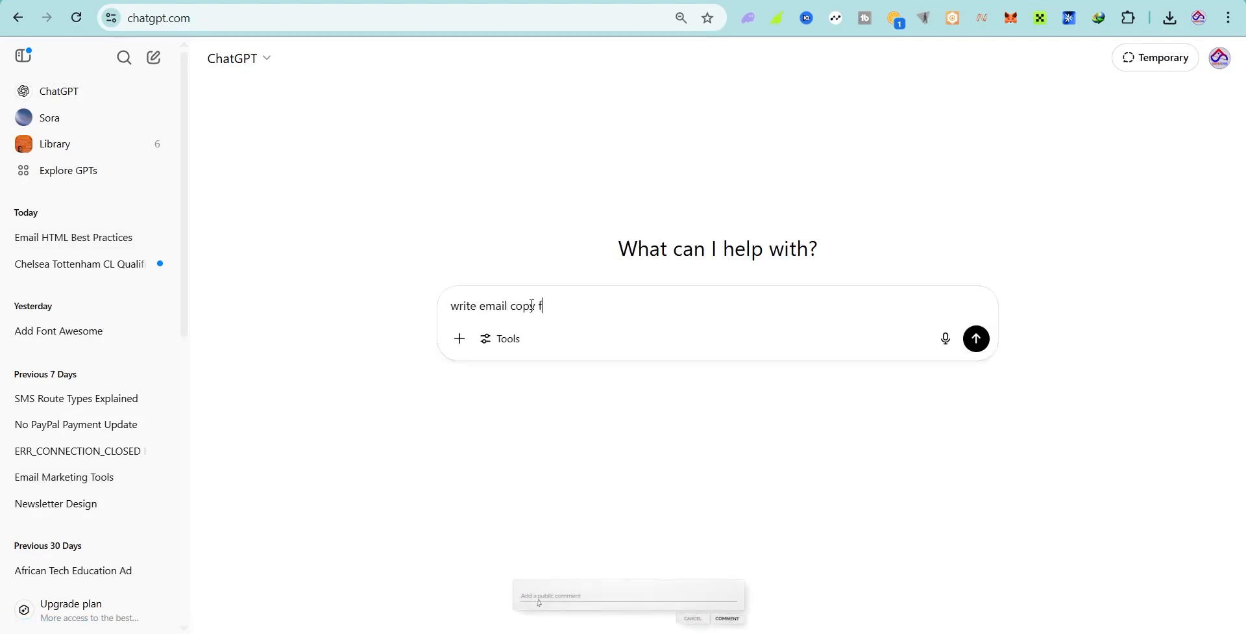
type("or my social media")
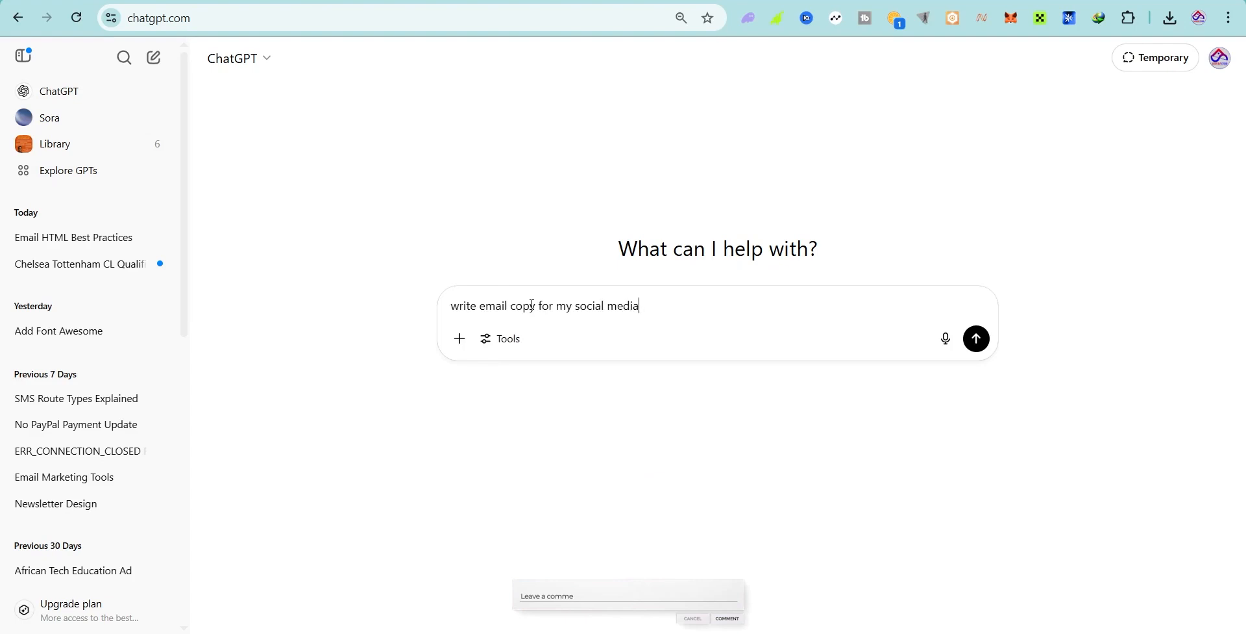
left_click(478, 305)
type("an")
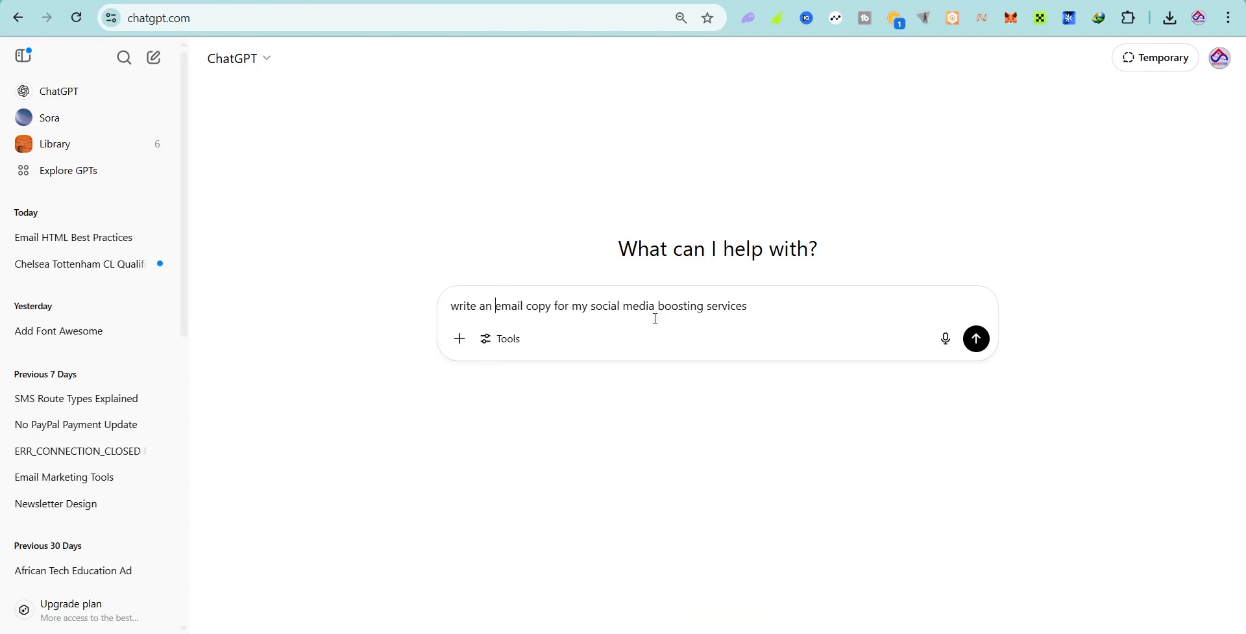
left_click(979, 341)
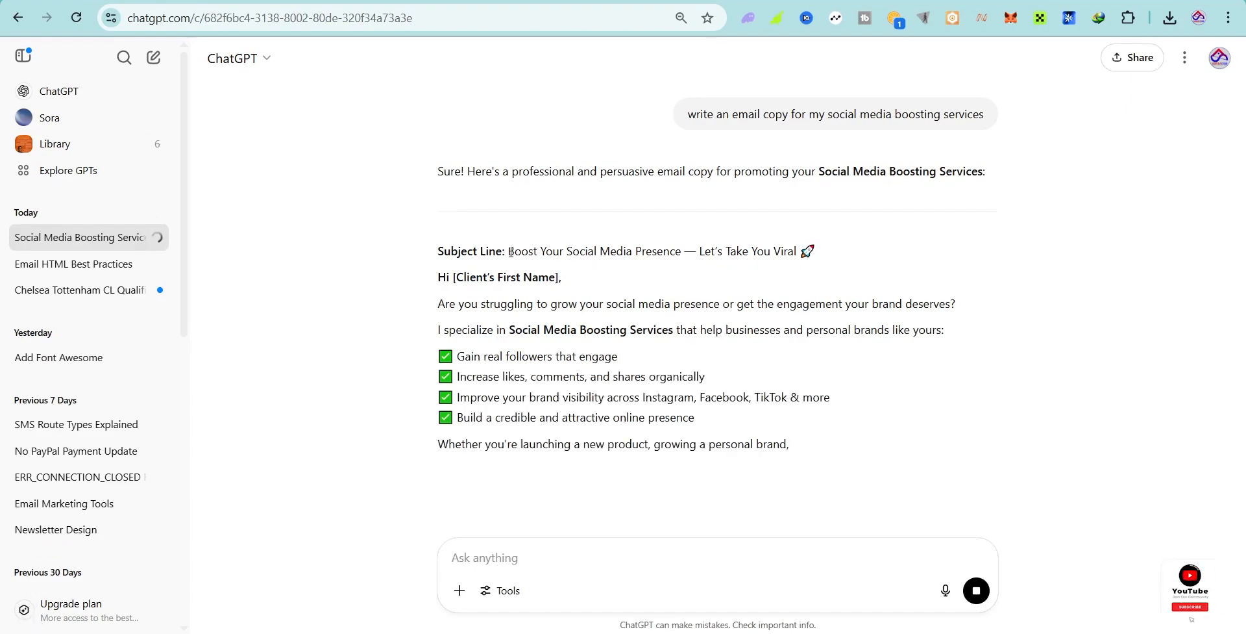
Step: Copy the subject line 'Boost Your Social Media Presence — Let's Take You Viral'
left_click_drag(509, 250, 792, 251)
right_click(792, 246)
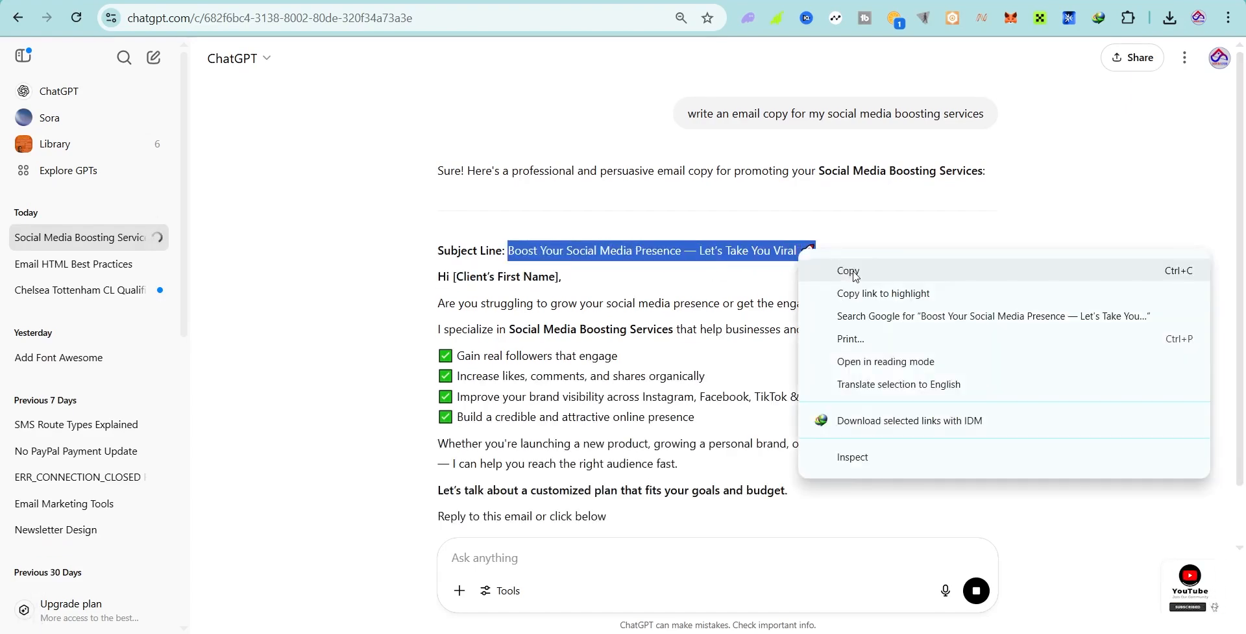
left_click(854, 272)
Step: Paste 'Boost Your Social Media Presence — Let's Take You Viral' as the Marketing campaign subject
left_click(571, 1)
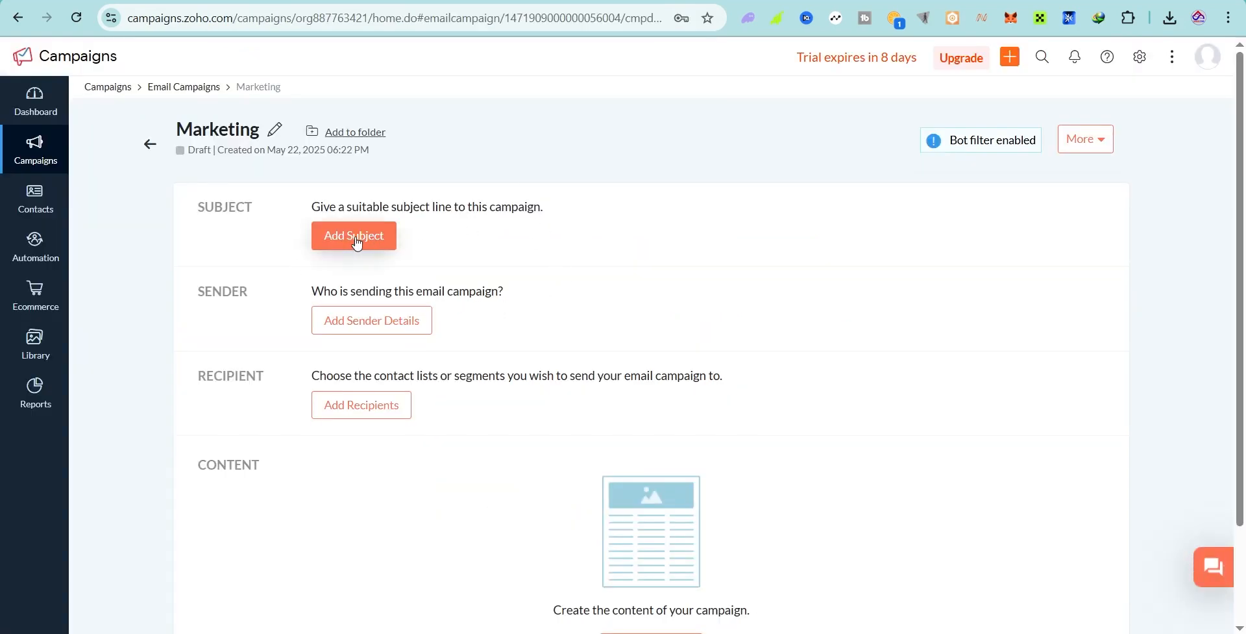
left_click(356, 241)
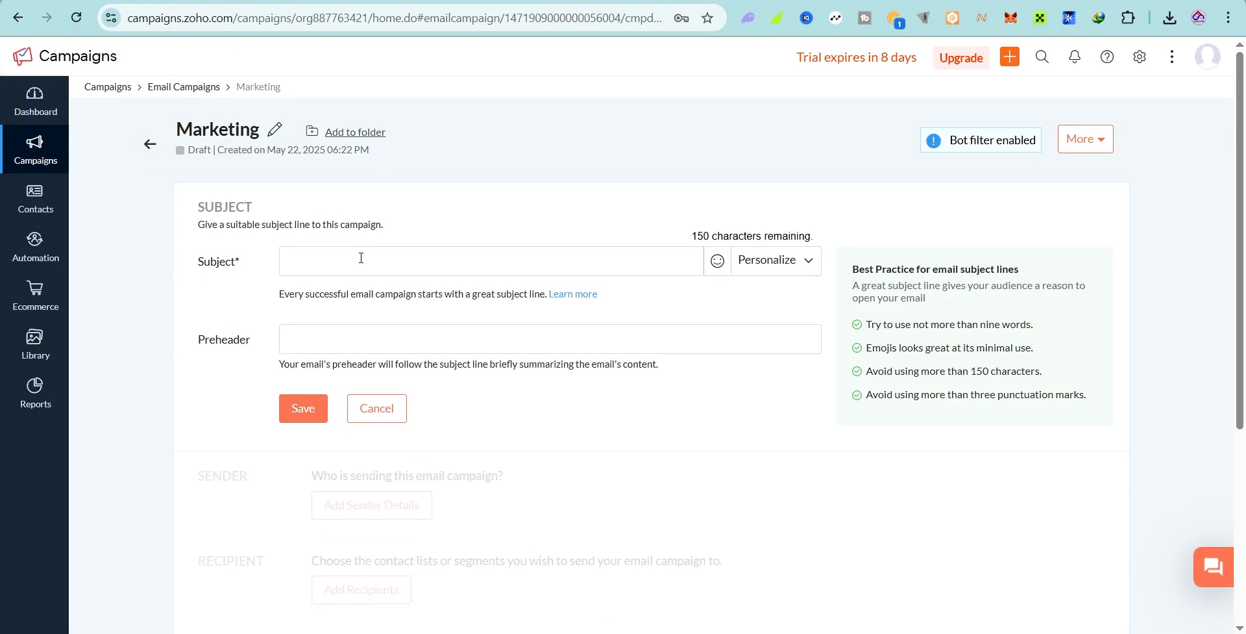
left_click(361, 257)
key("ctrl+v")
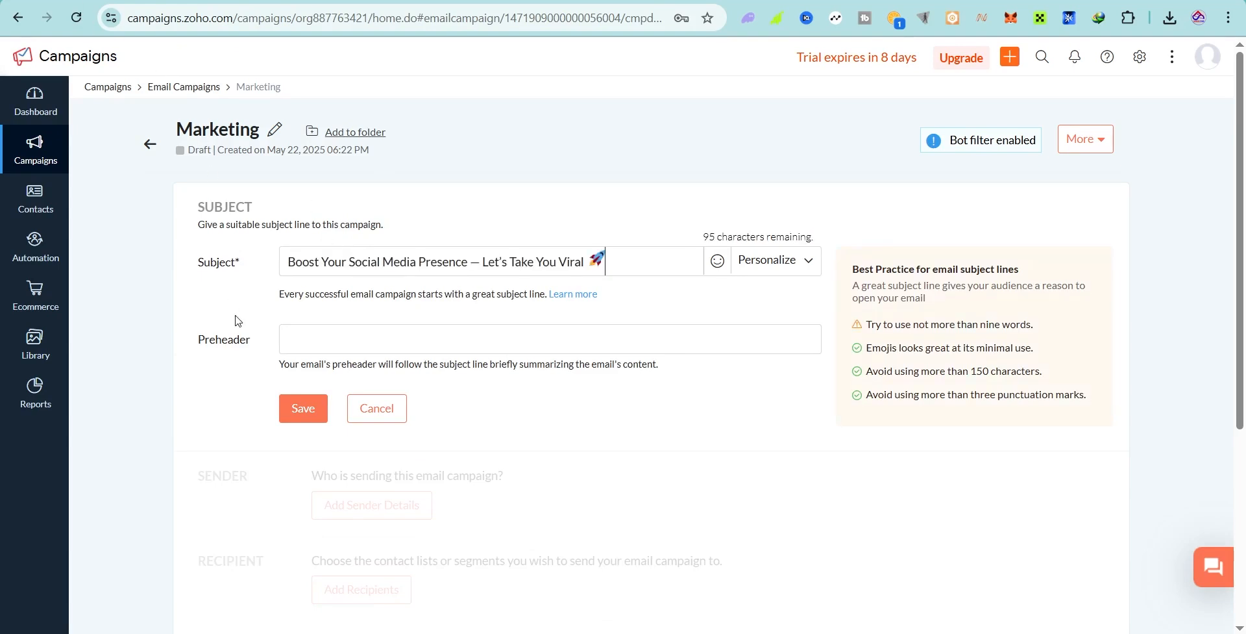
left_click(123, 0)
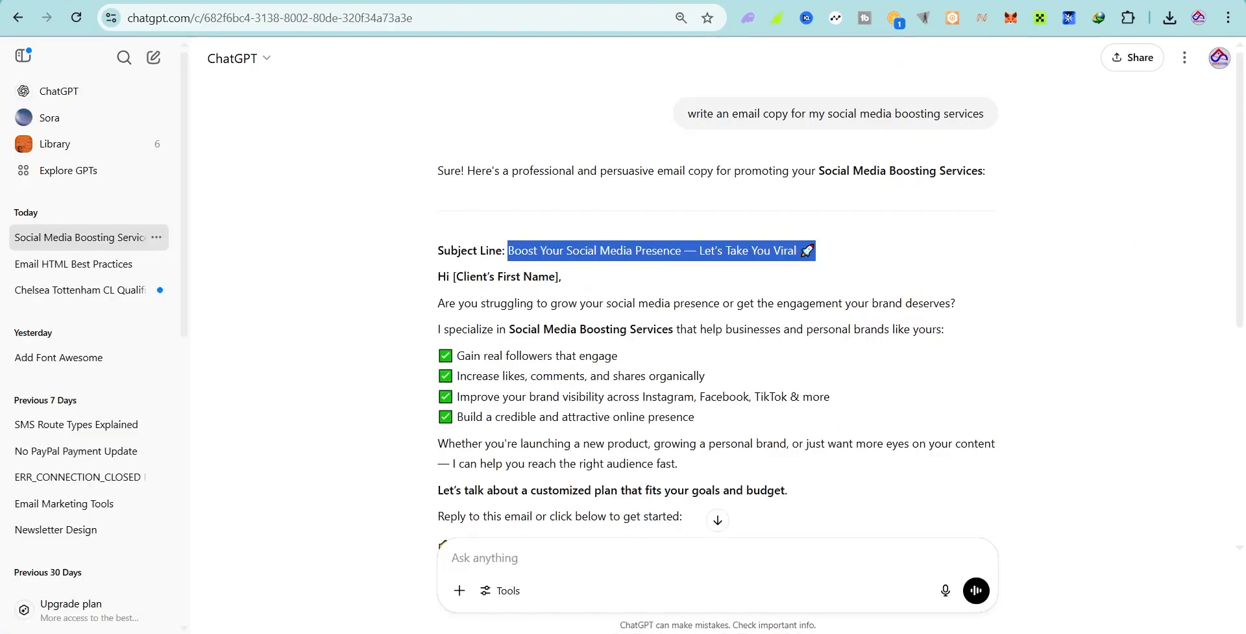
Step: Ask ChatGPT to 'write a preheader' for the email
left_click(552, 549)
type("h")
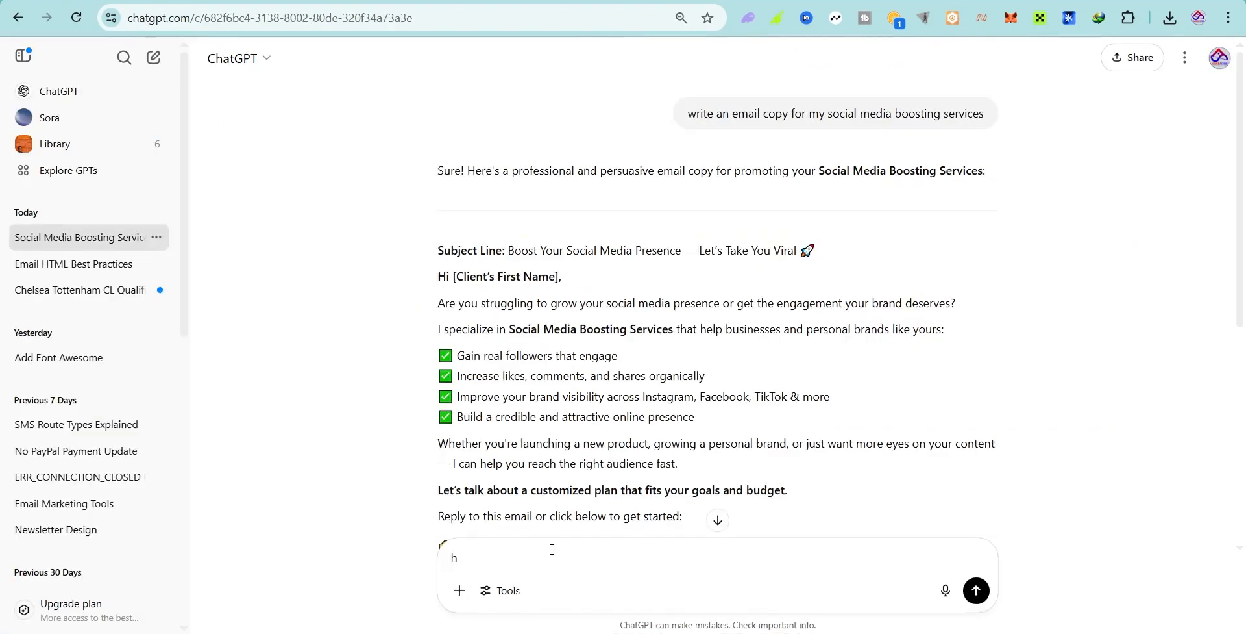
type("rite a preheader")
key("Return")
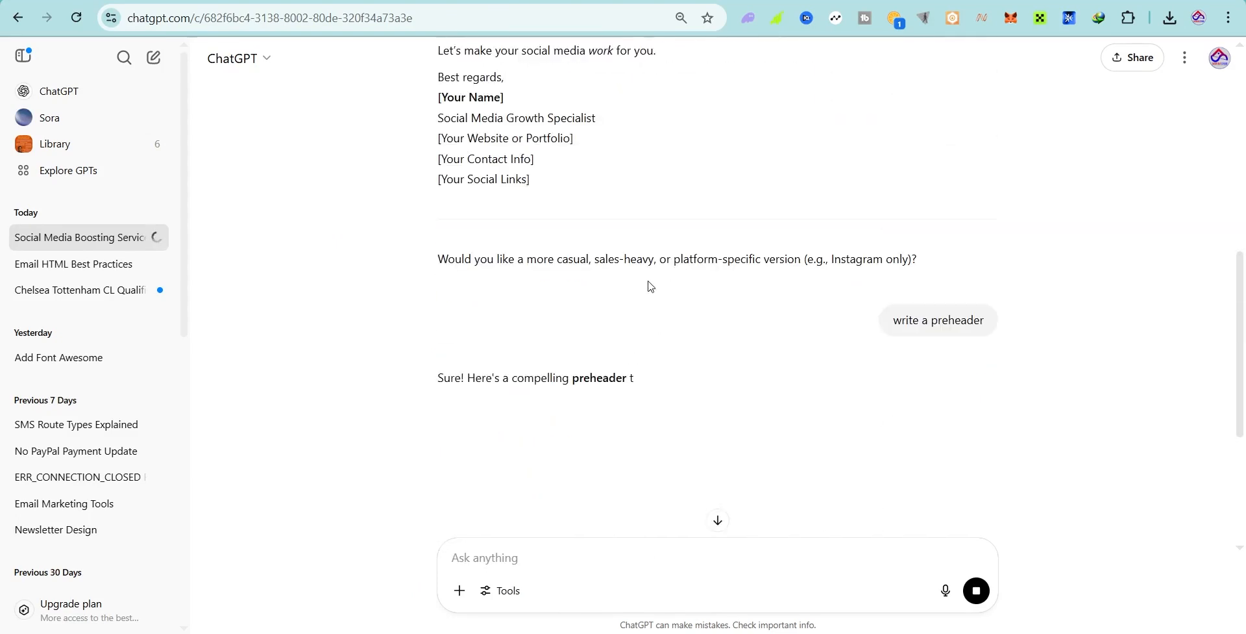
scroll(586, 309, "down", 2)
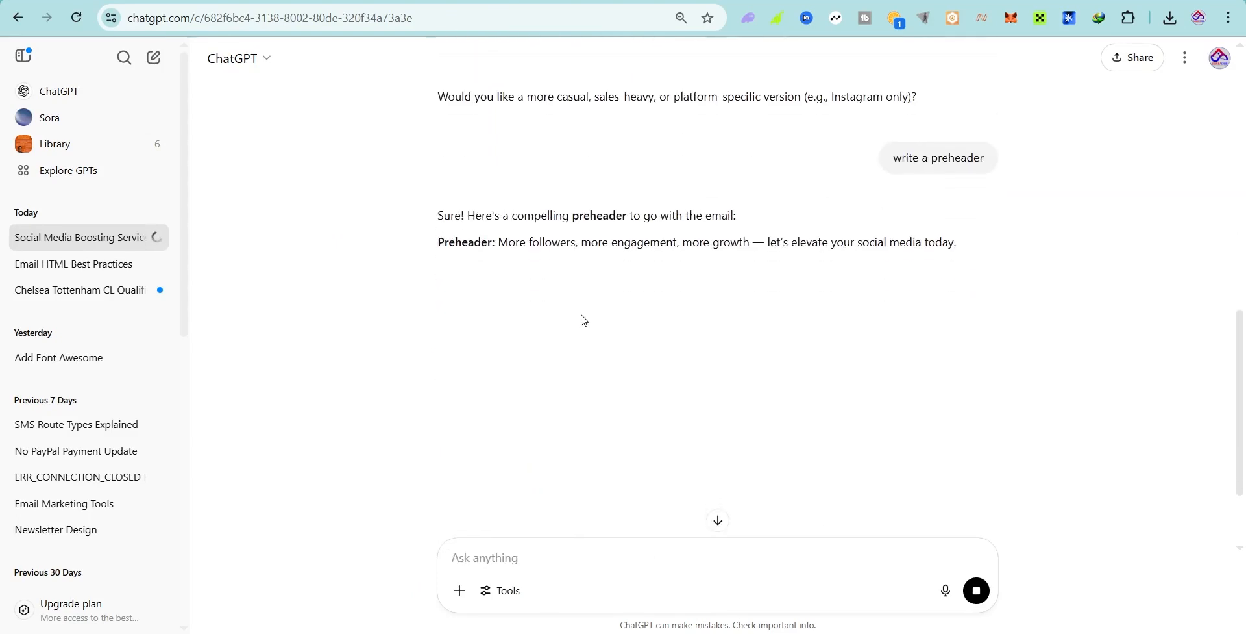
Step: Copy the preheader 'More followers, more engagement, more growth…' and return to Zoho Campaigns
double_click(509, 243)
left_click_drag(500, 242, 1000, 268)
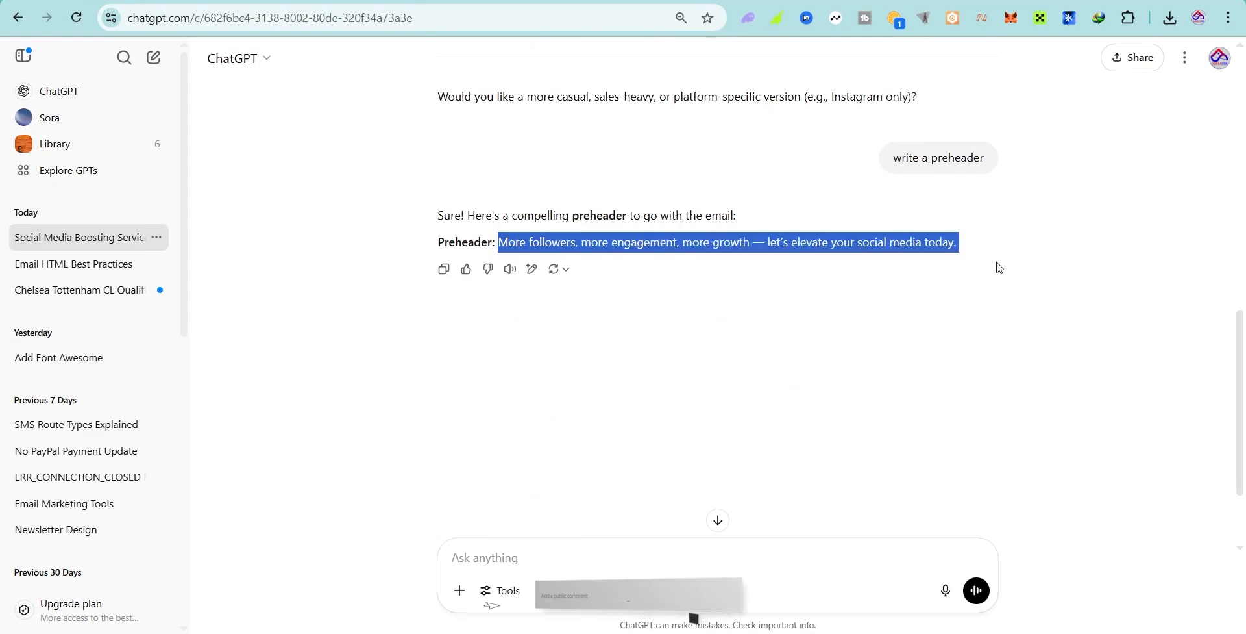
right_click(532, 253)
left_click(547, 262)
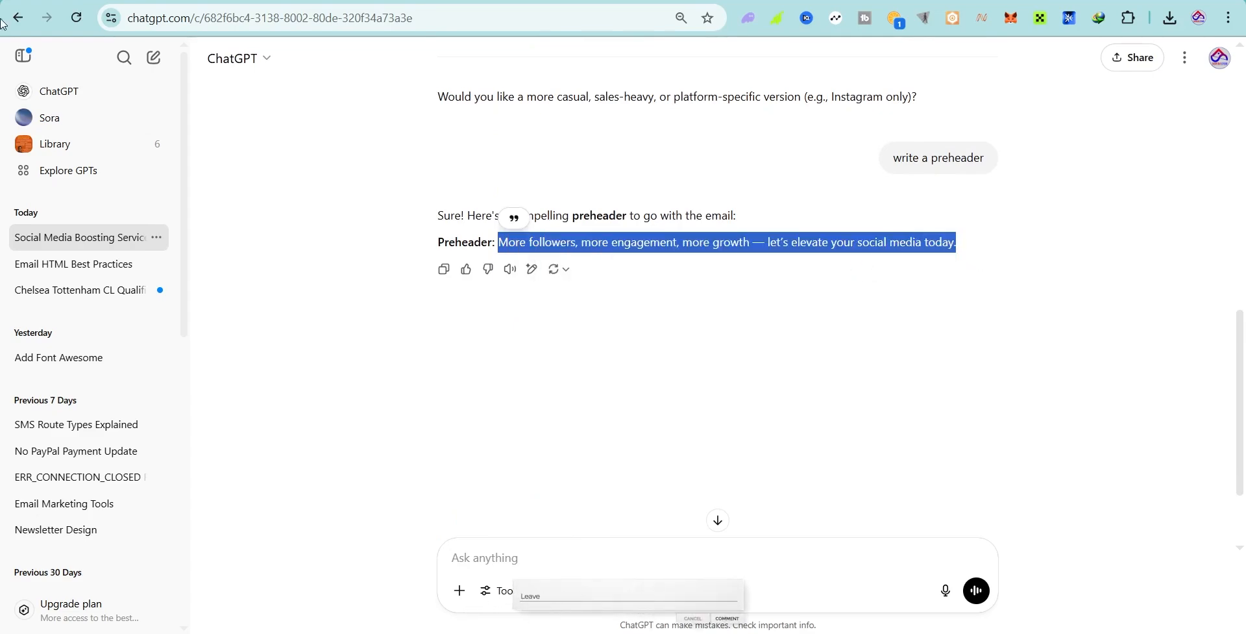
key("ctrl+Tab")
Step: Paste the preheader 'More followers, more engagement, more growth — let's elevate your social media today.' and save
left_click(473, 335)
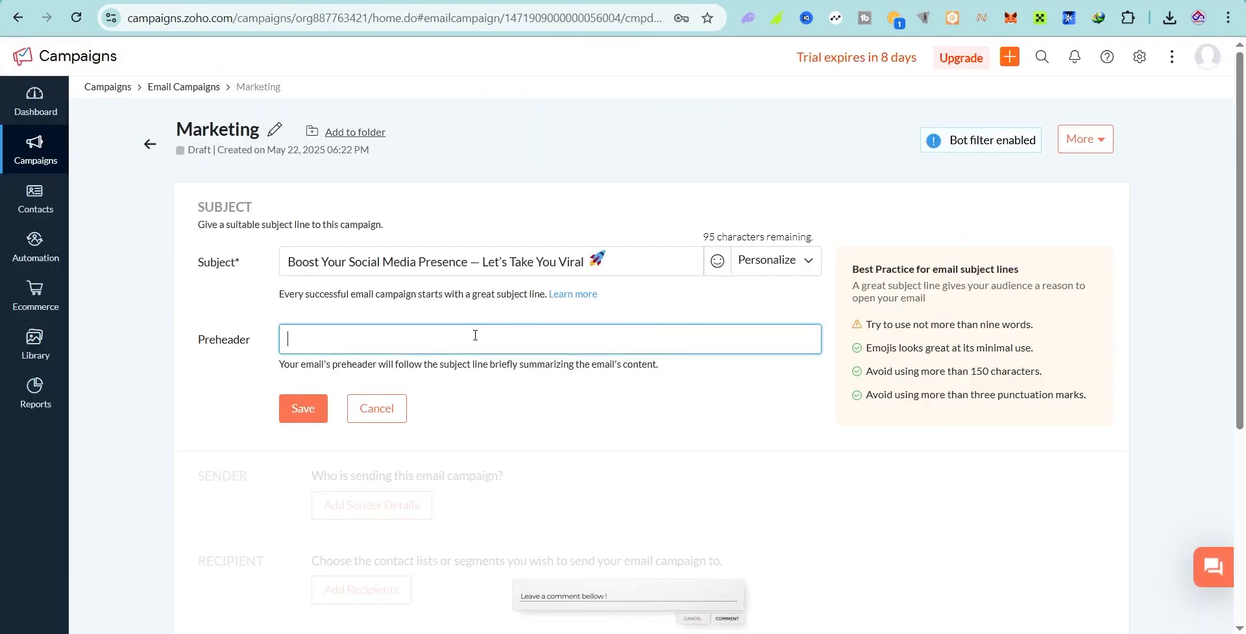
right_click(473, 335)
left_click(549, 418)
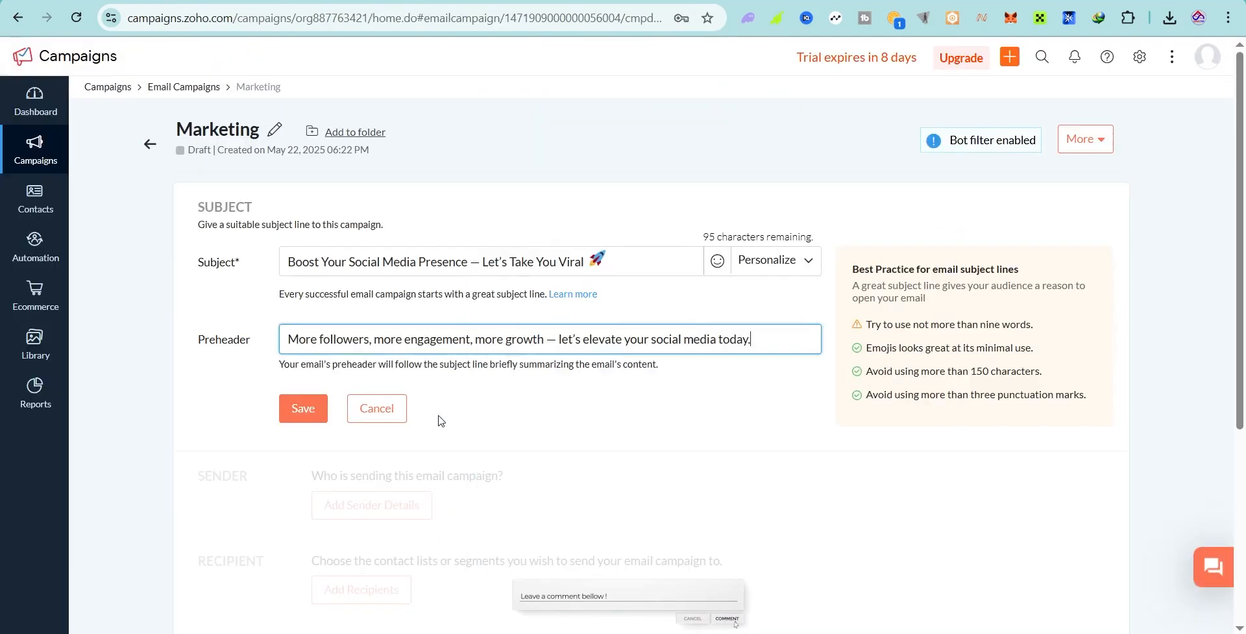
left_click(301, 410)
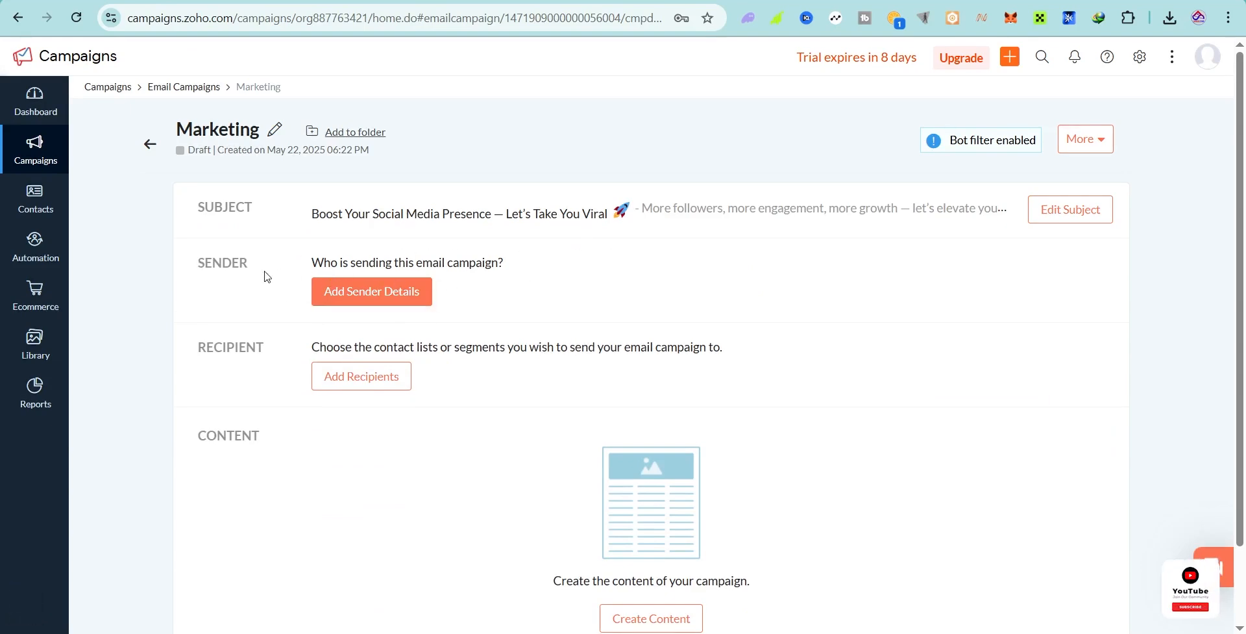
Step: Choose the second sender address and set the sender name to Sasmedia Studio
left_click(344, 303)
scroll(535, 331, "down", 1)
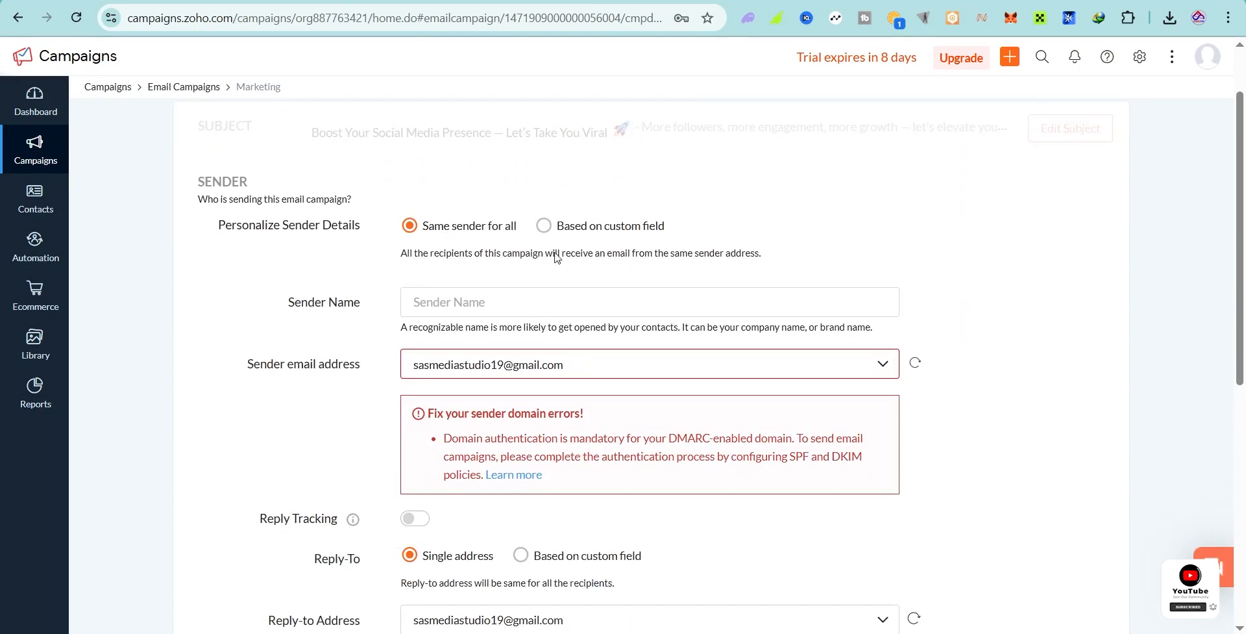
left_click(512, 373)
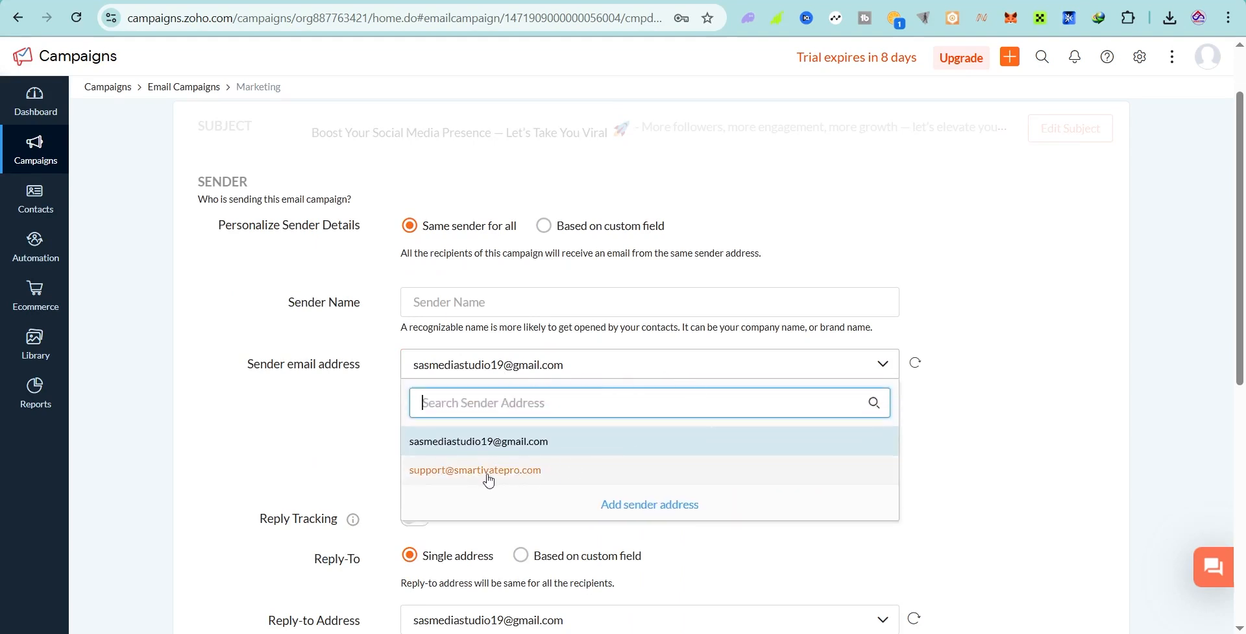
left_click(523, 477)
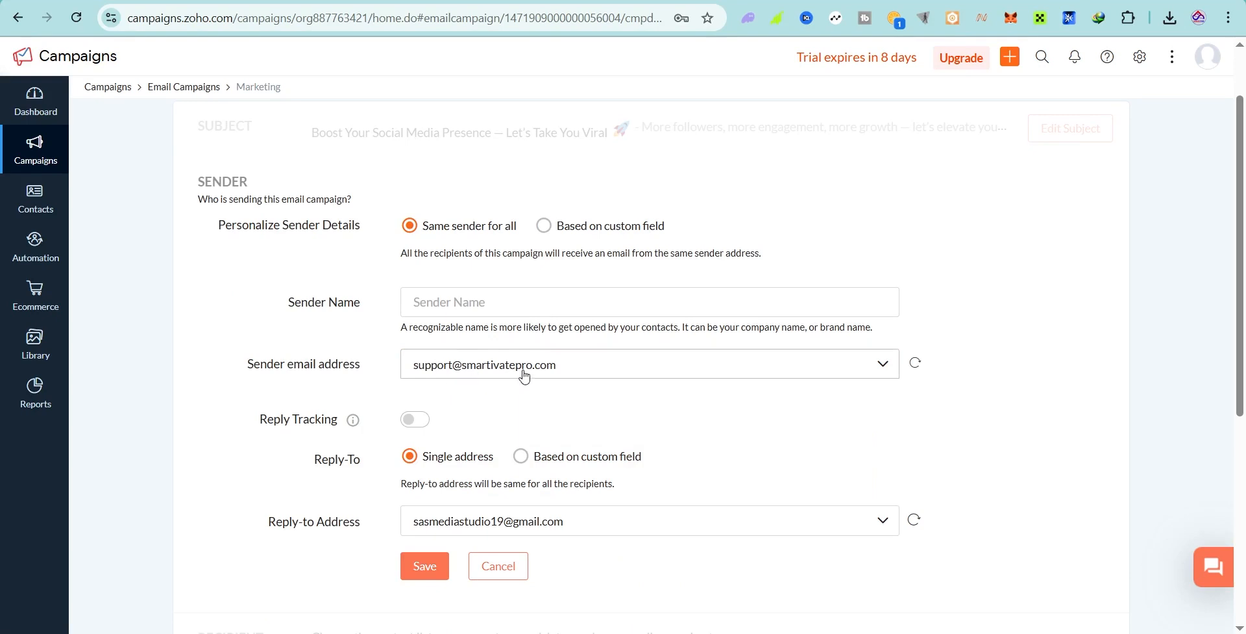
left_click(460, 300)
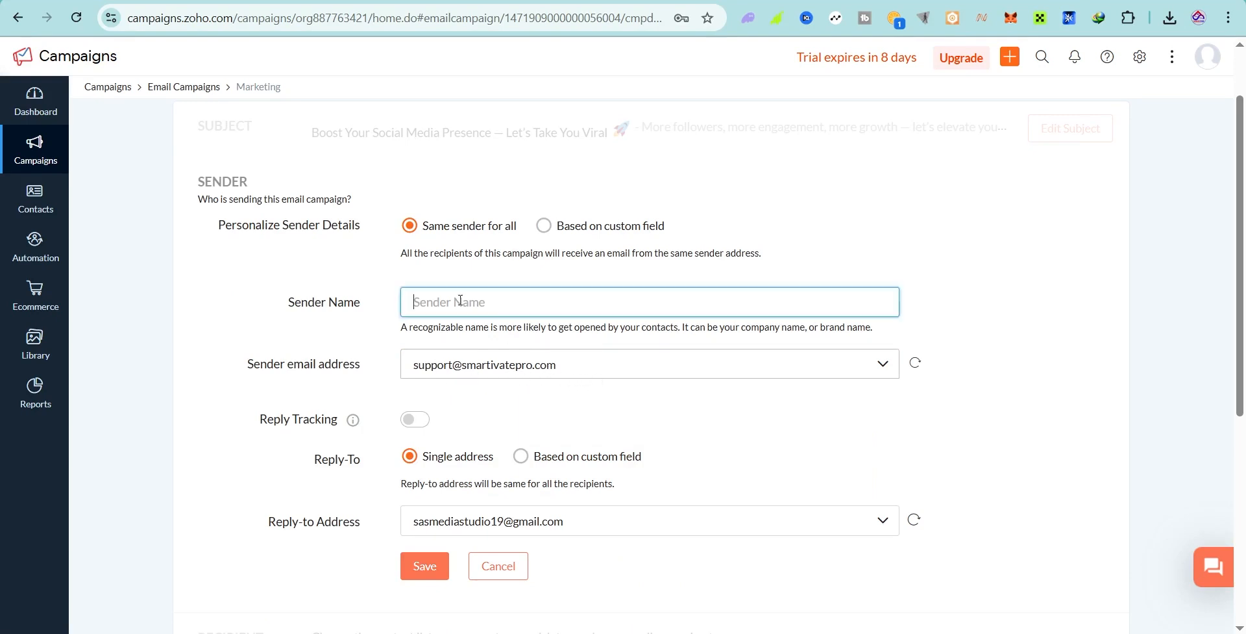
type("Sa")
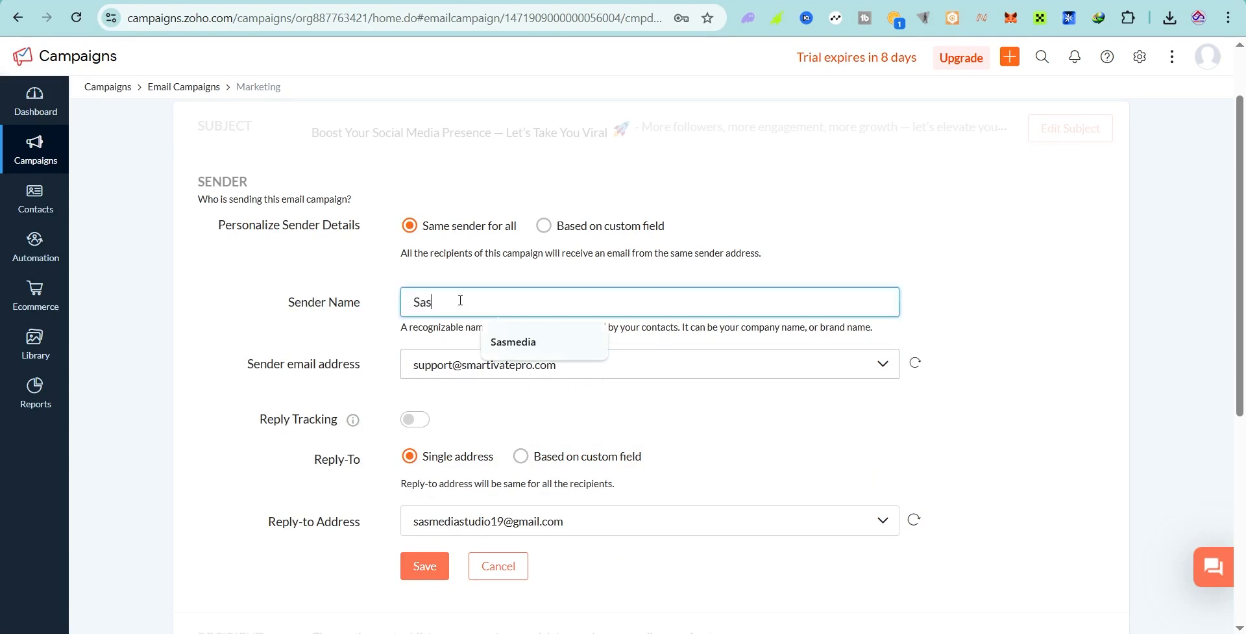
type("s")
left_click(522, 342)
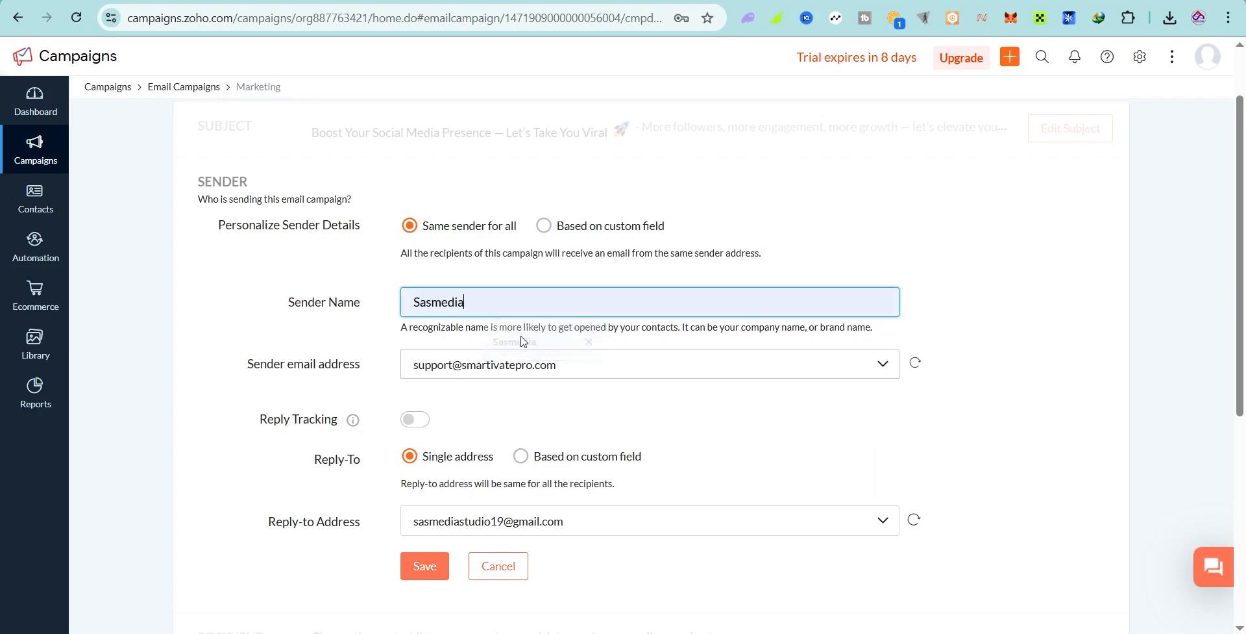
type("Sr")
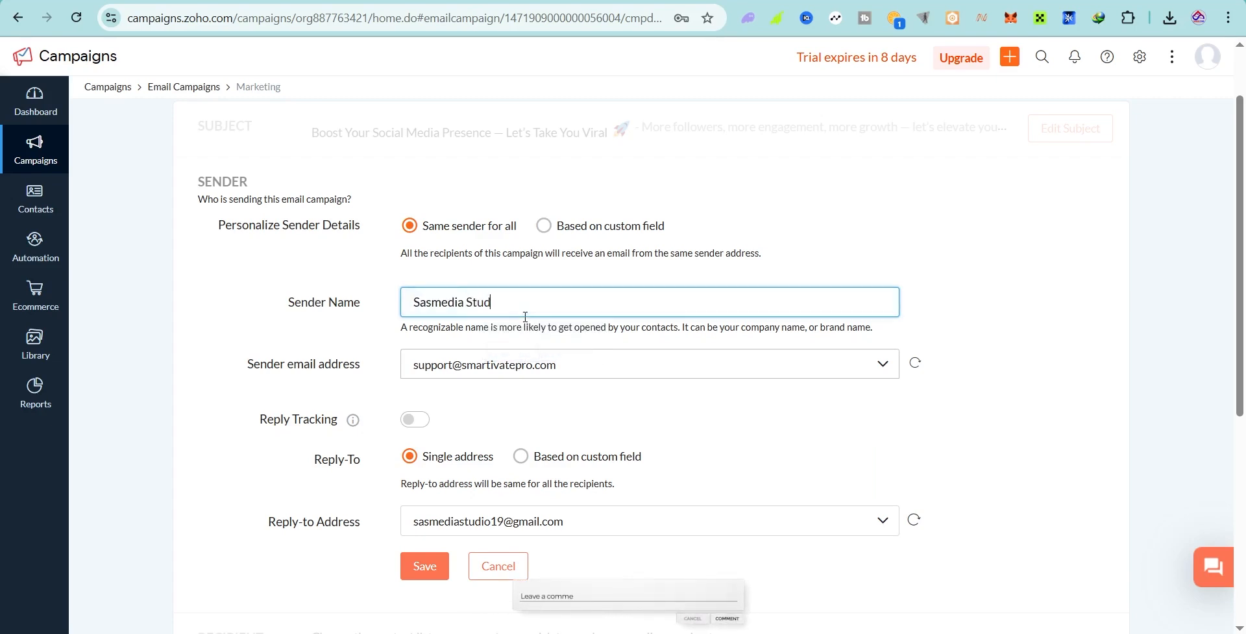
left_click(1031, 286)
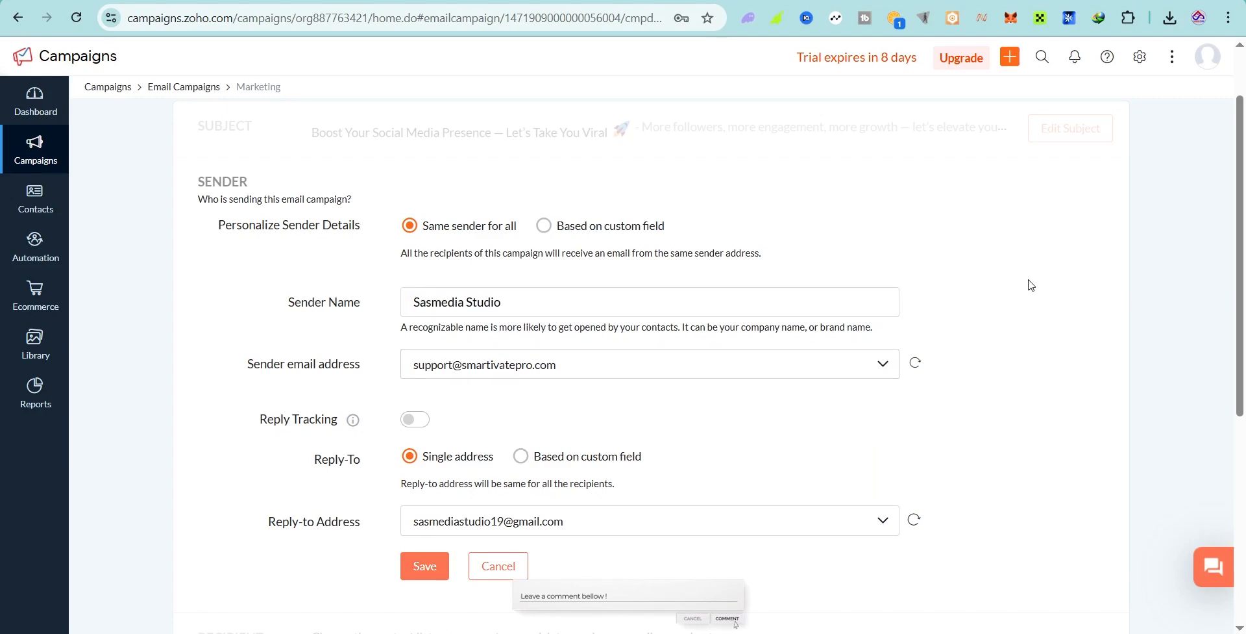
left_click_drag(510, 303, 399, 309)
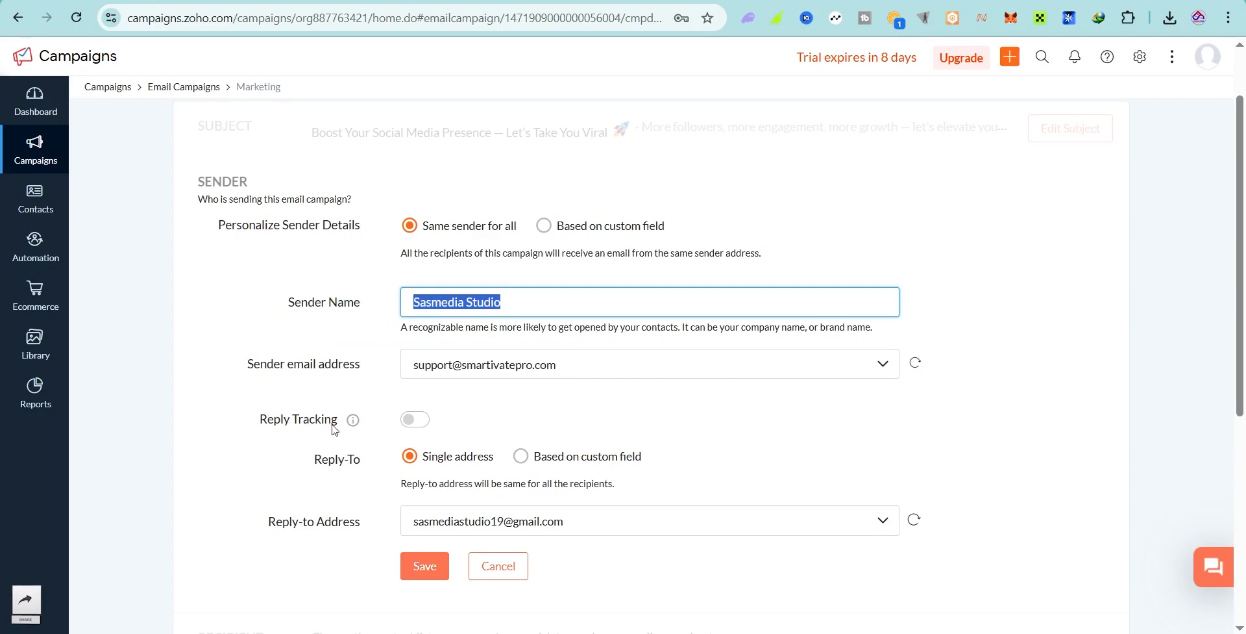
Step: Leave reply tracking off and set the reply-to address to the support address
left_click(416, 422)
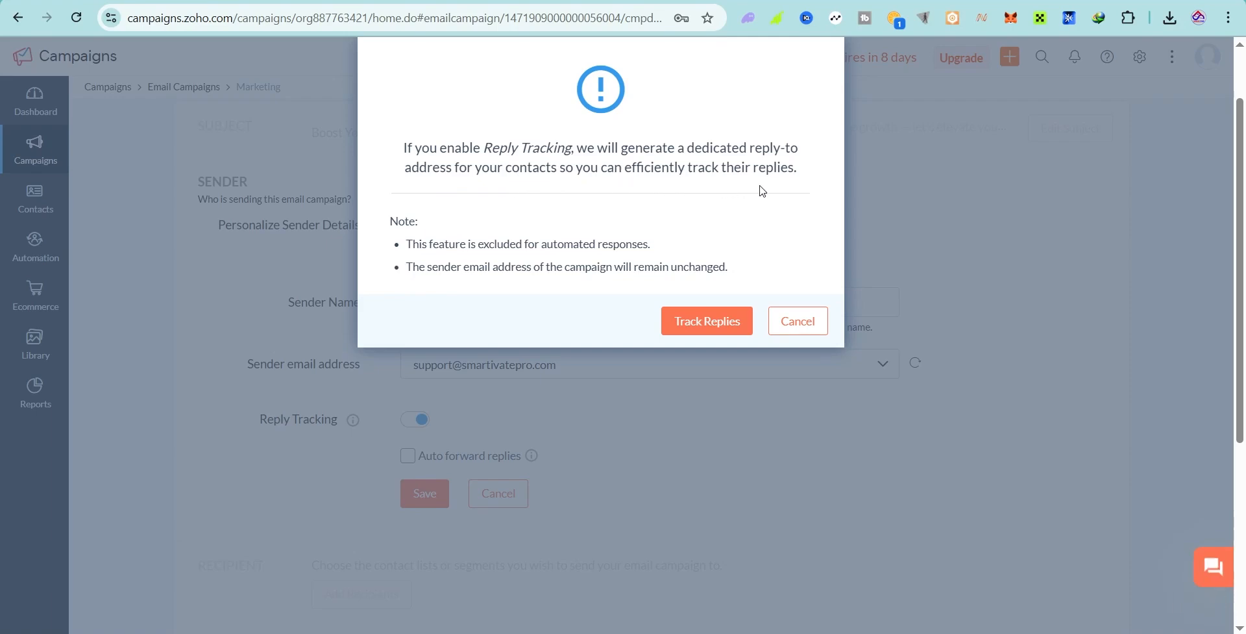
left_click(794, 322)
scroll(659, 390, "down", 1)
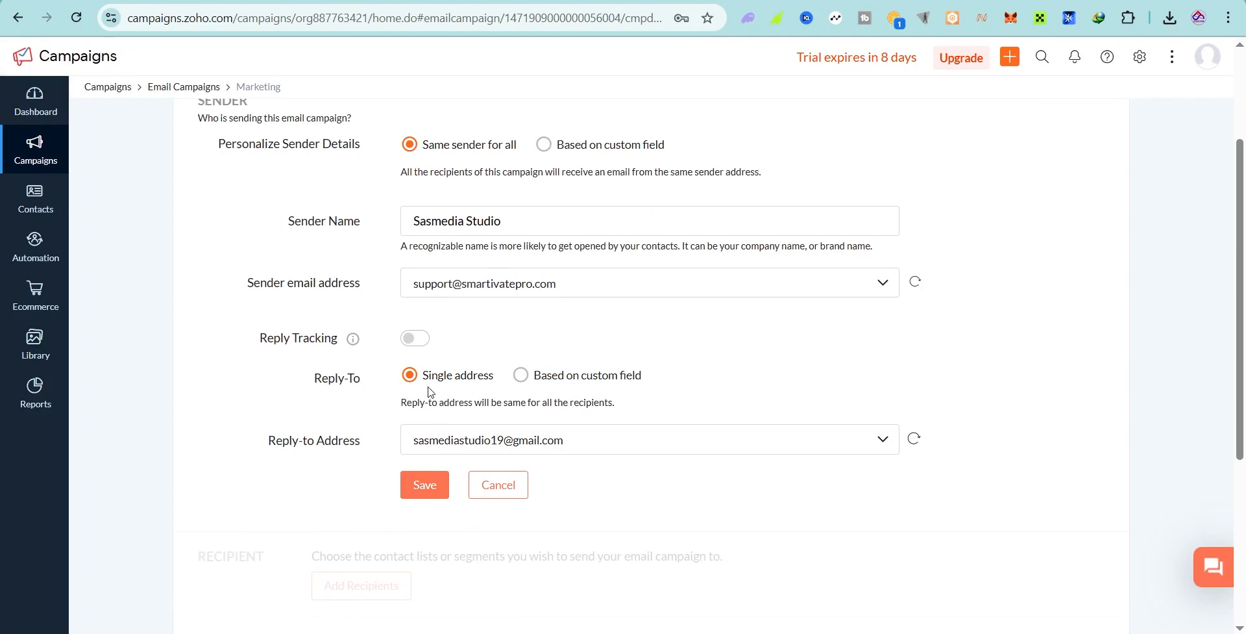
left_click(624, 440)
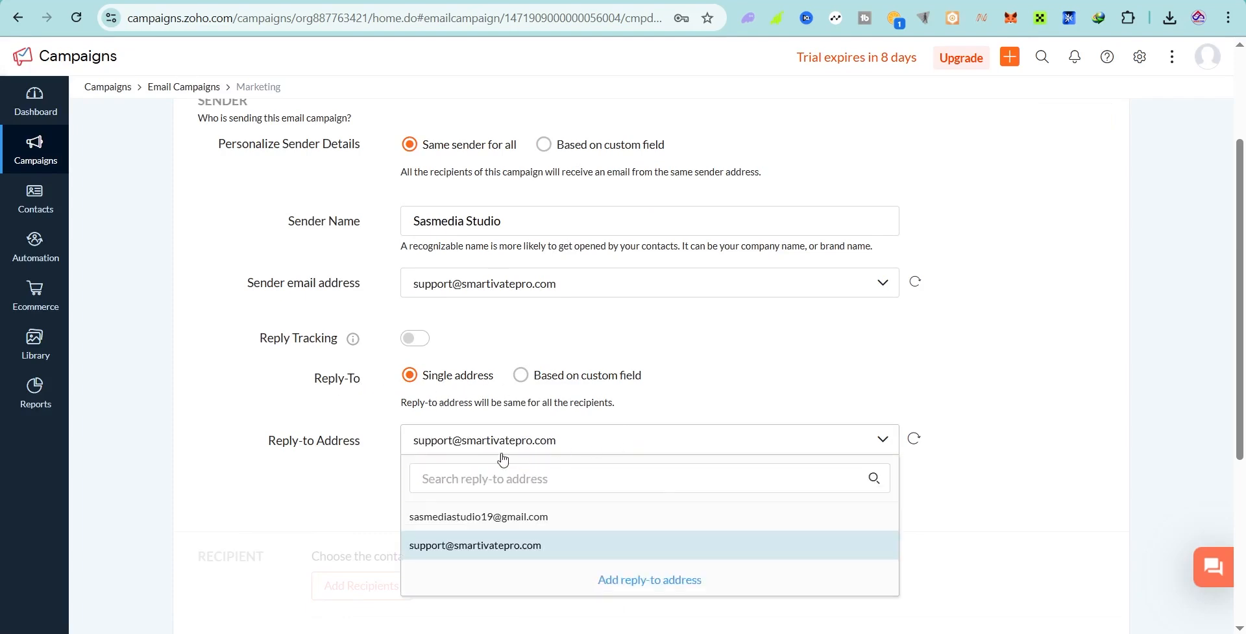
left_click(358, 496)
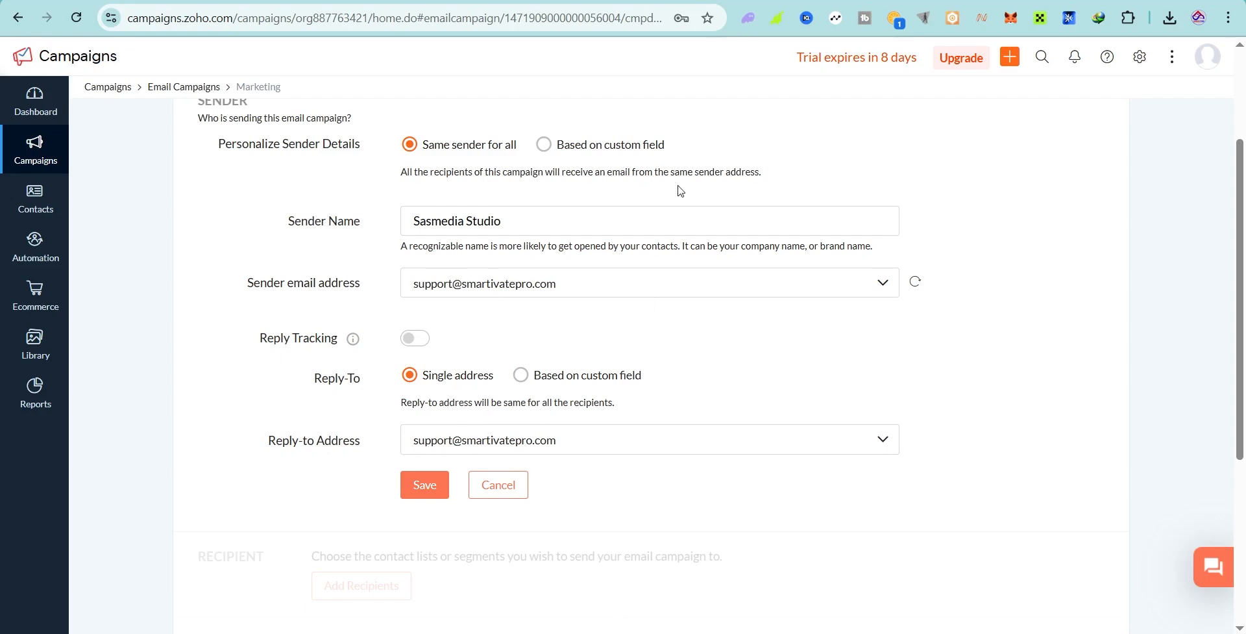
scroll(678, 188, "up", 1)
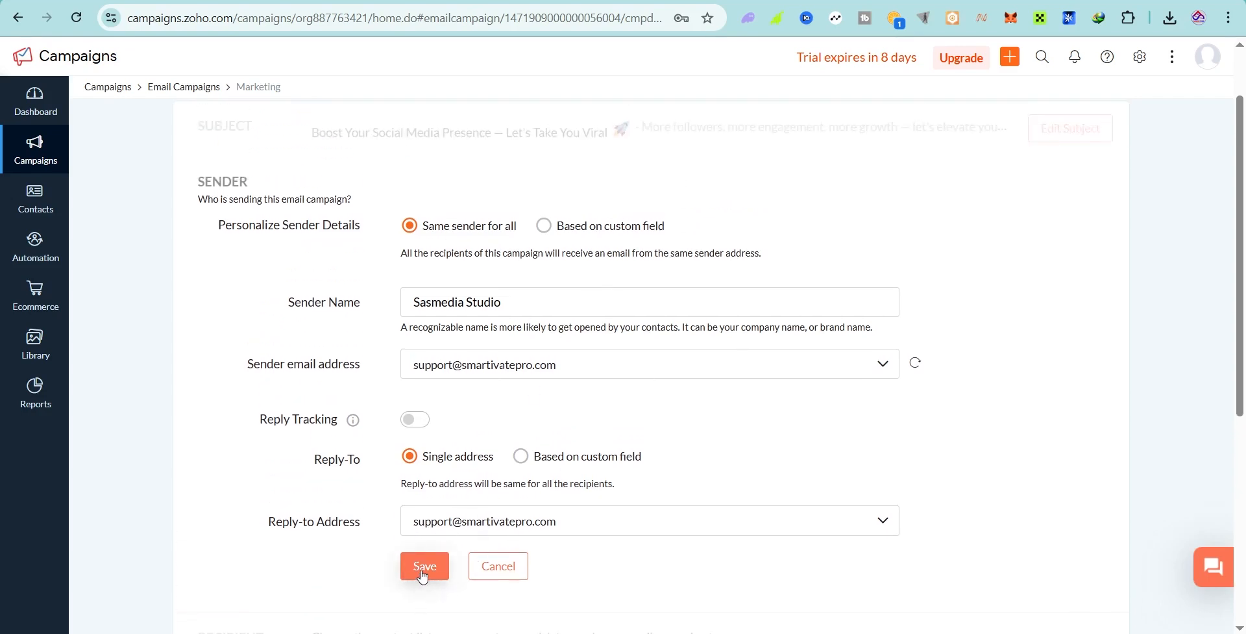
Step: Save the sender details and add My Sample List as the campaign's recipient list
left_click(422, 576)
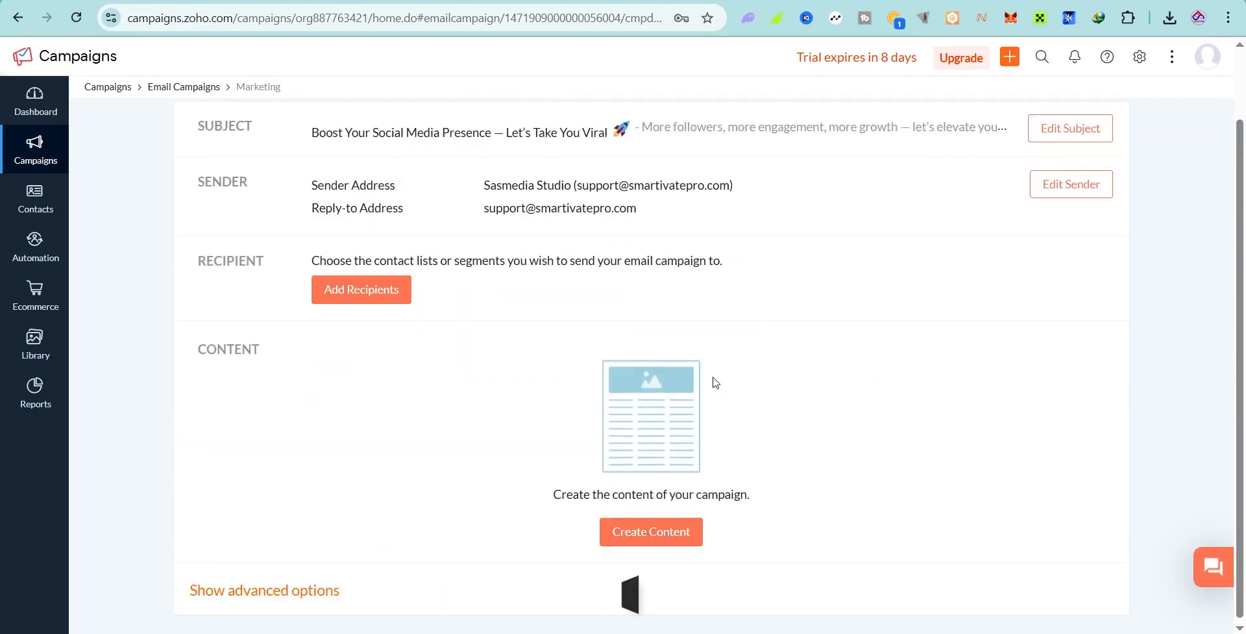
left_click(348, 295)
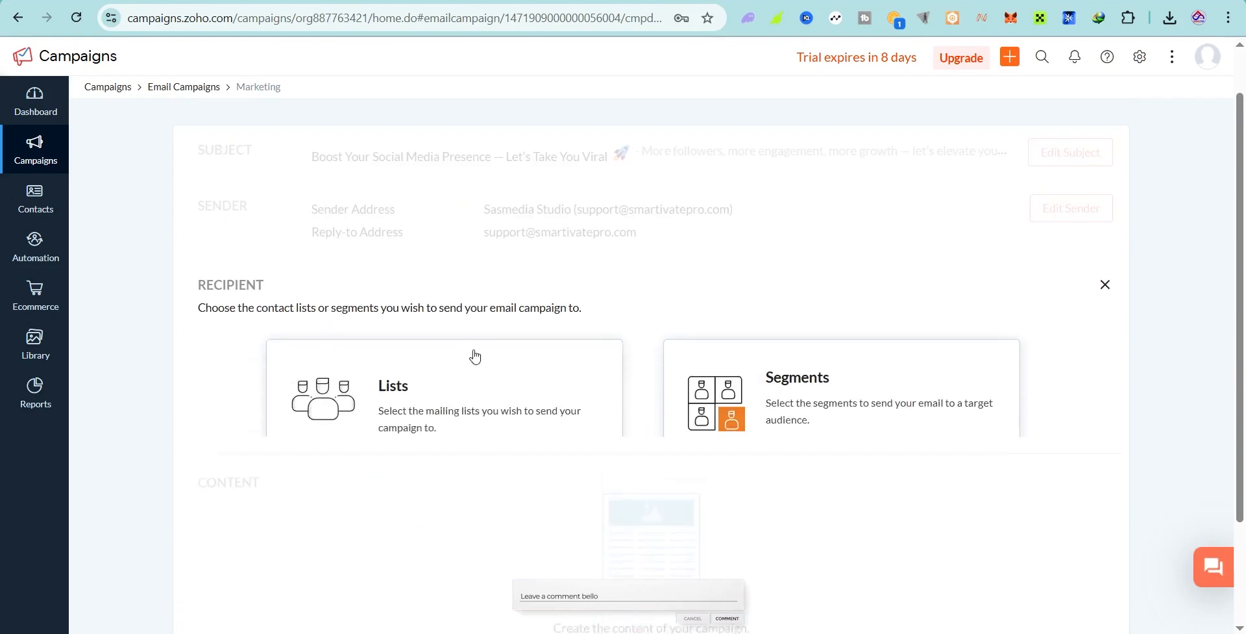
left_click(411, 394)
scroll(417, 399, "down", 1)
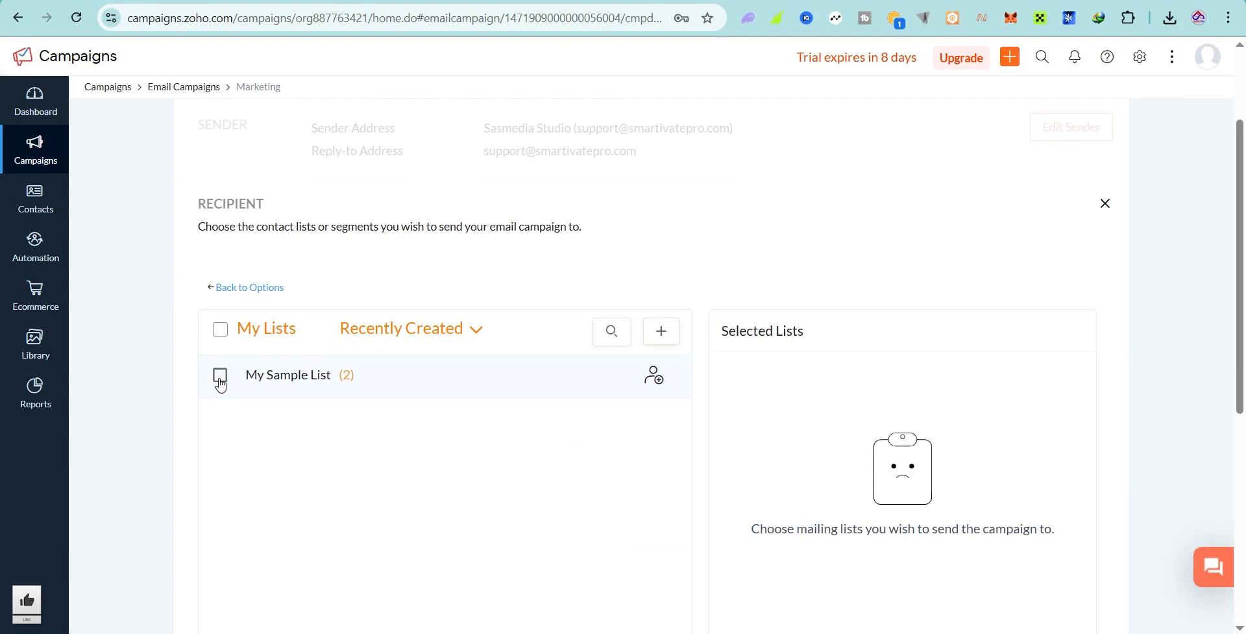
left_click(220, 381)
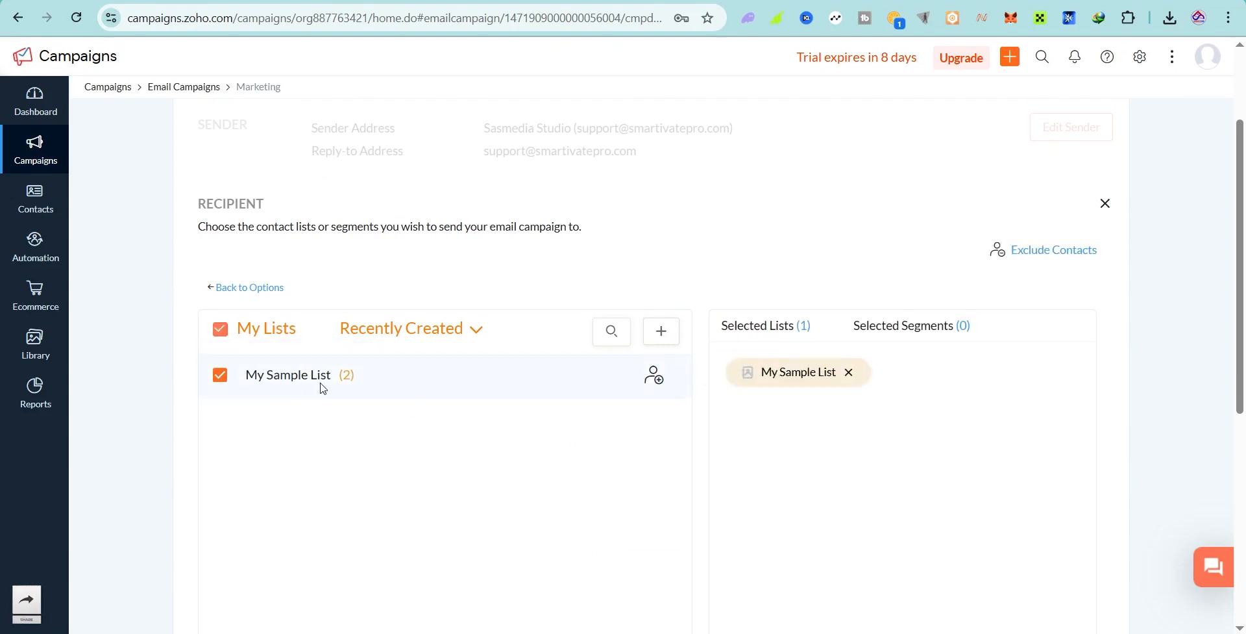
scroll(1013, 505, "down", 5)
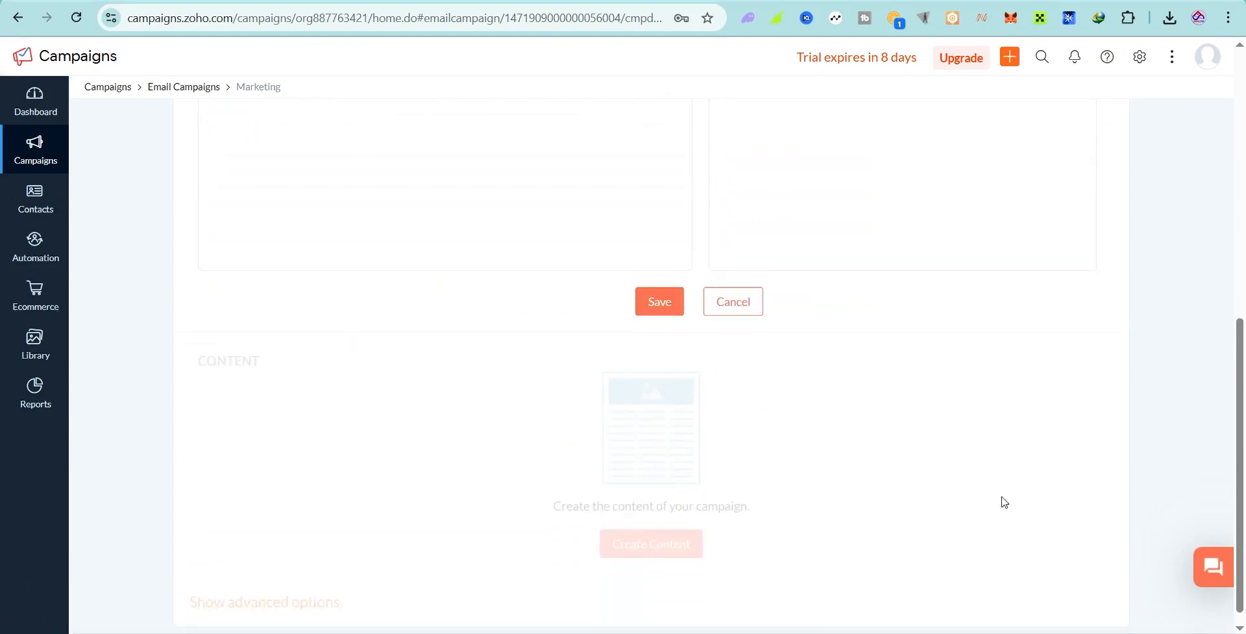
left_click(655, 310)
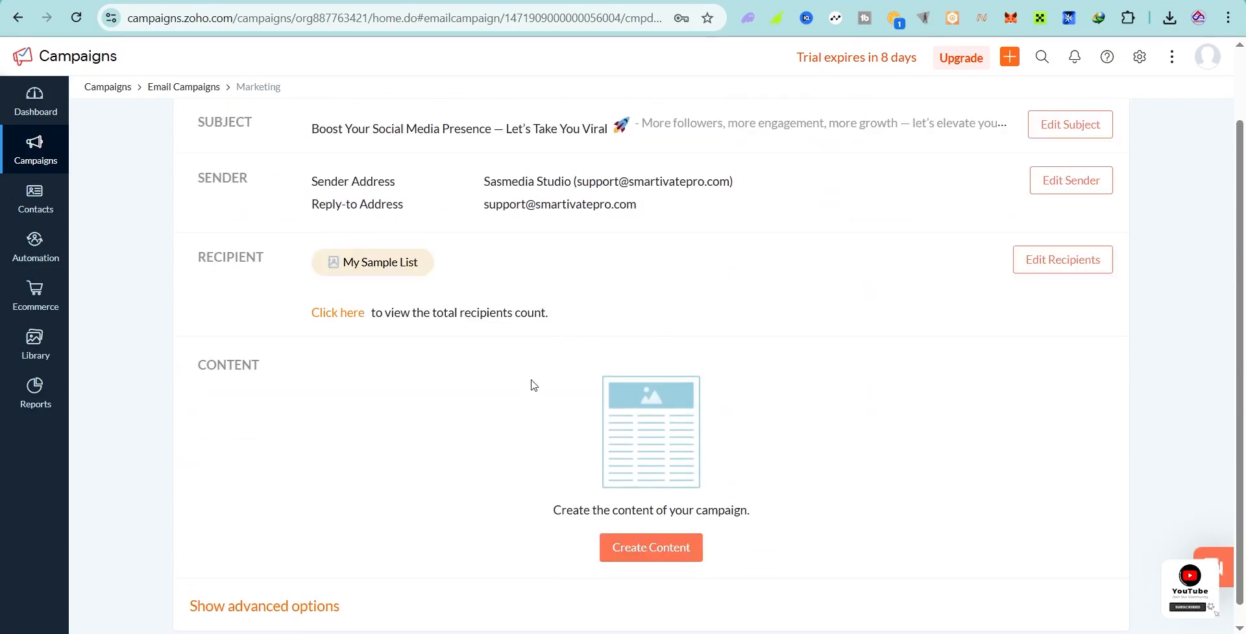
scroll(371, 417, "down", 1)
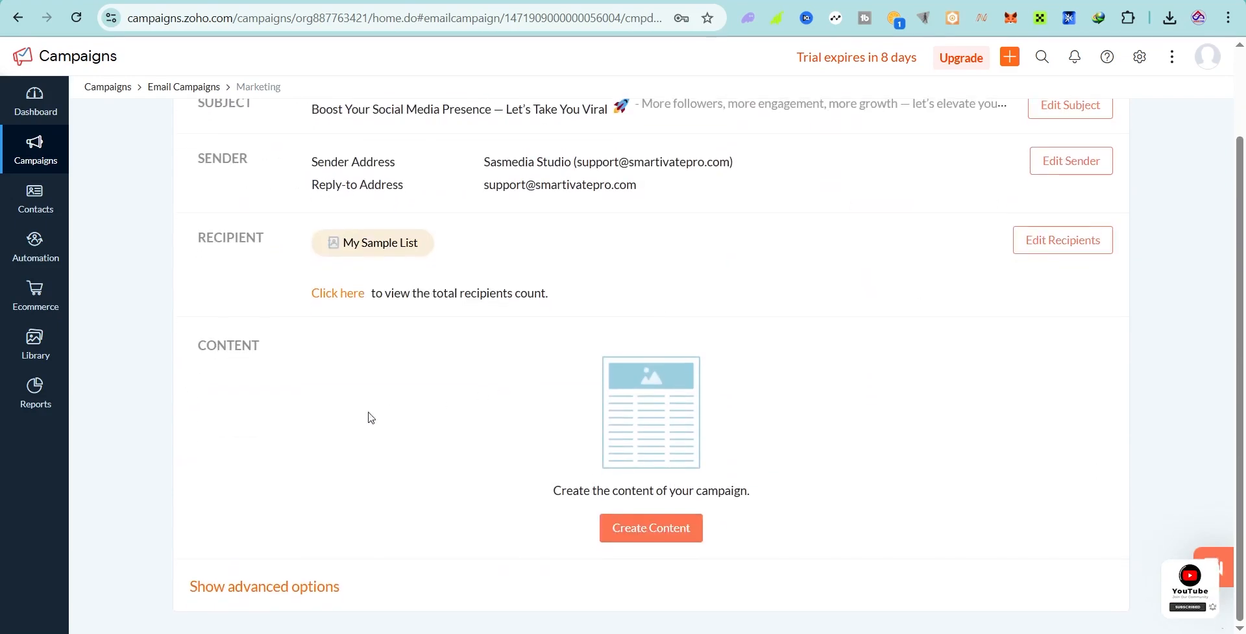
Step: Browse the pre-designed templates and build the email content from Welcome Health
left_click(651, 532)
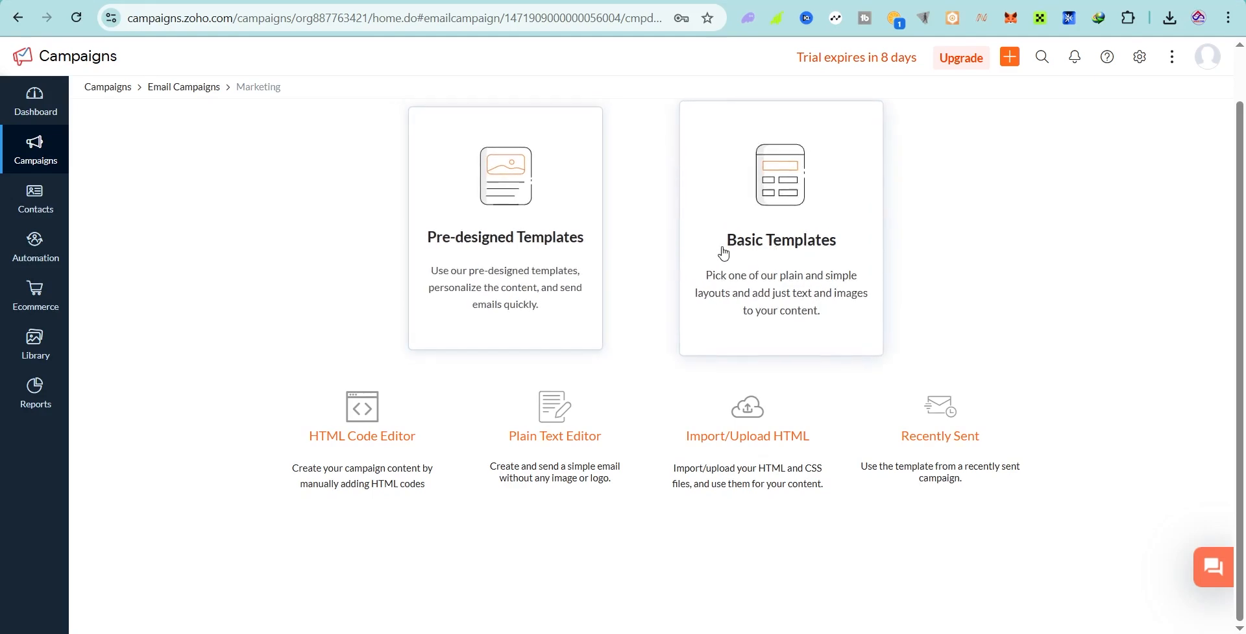
left_click(520, 257)
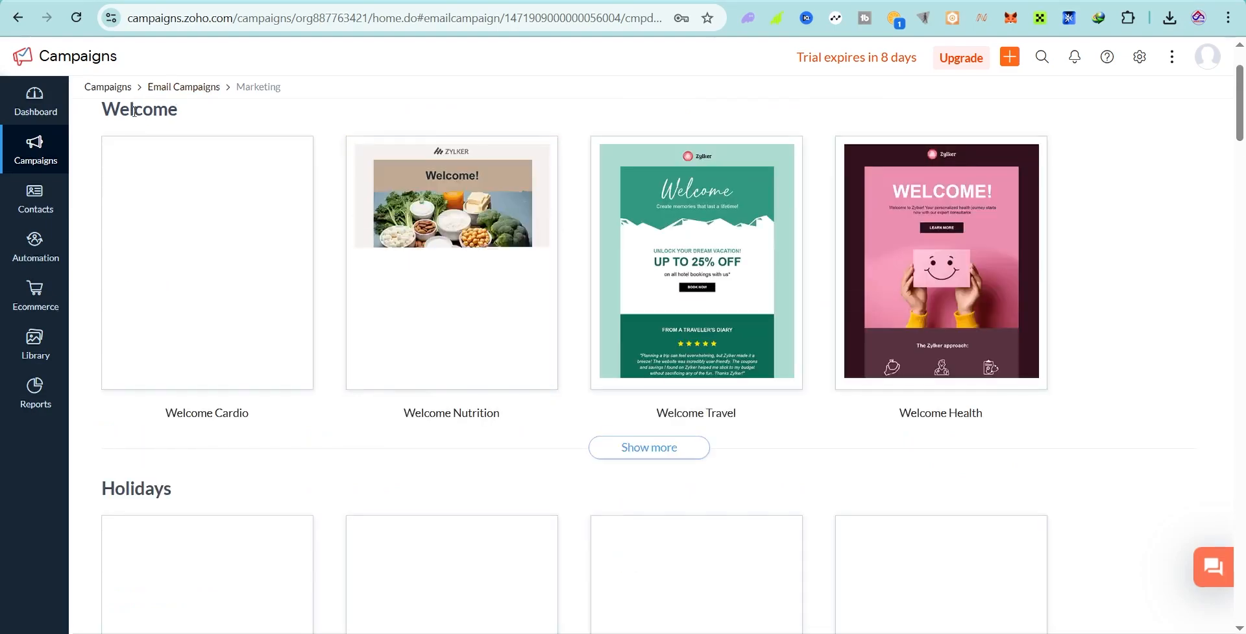
scroll(290, 324, "down", 4)
scroll(290, 324, "down", 6)
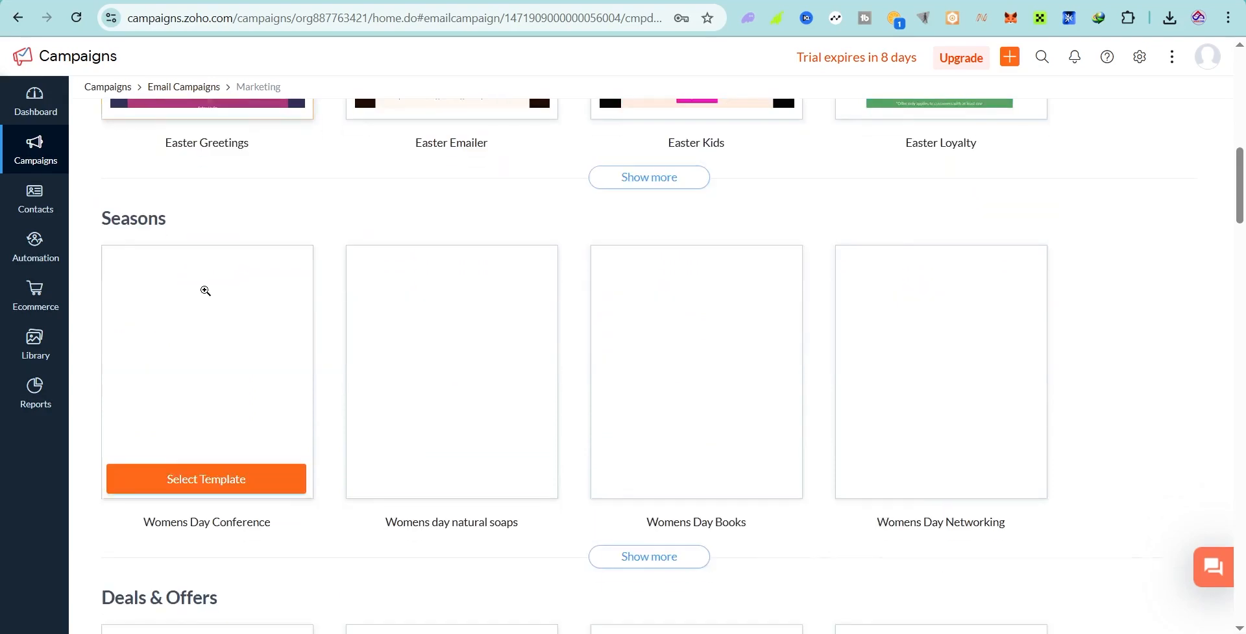
scroll(180, 222, "down", 9)
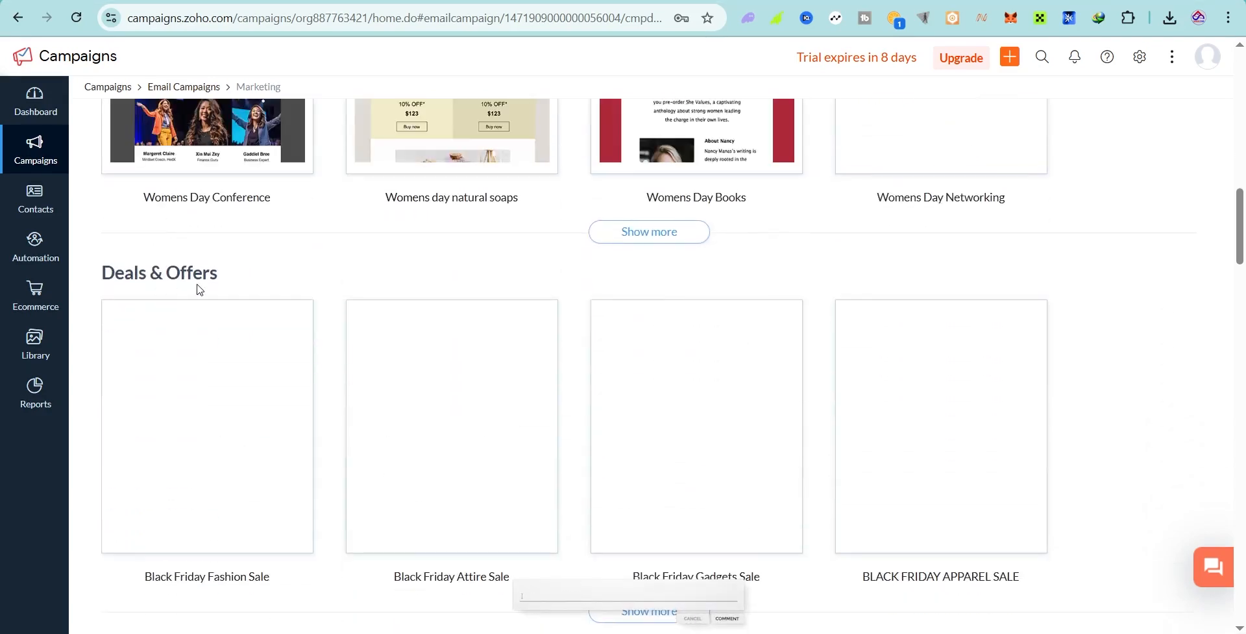
scroll(228, 212, "down", 4)
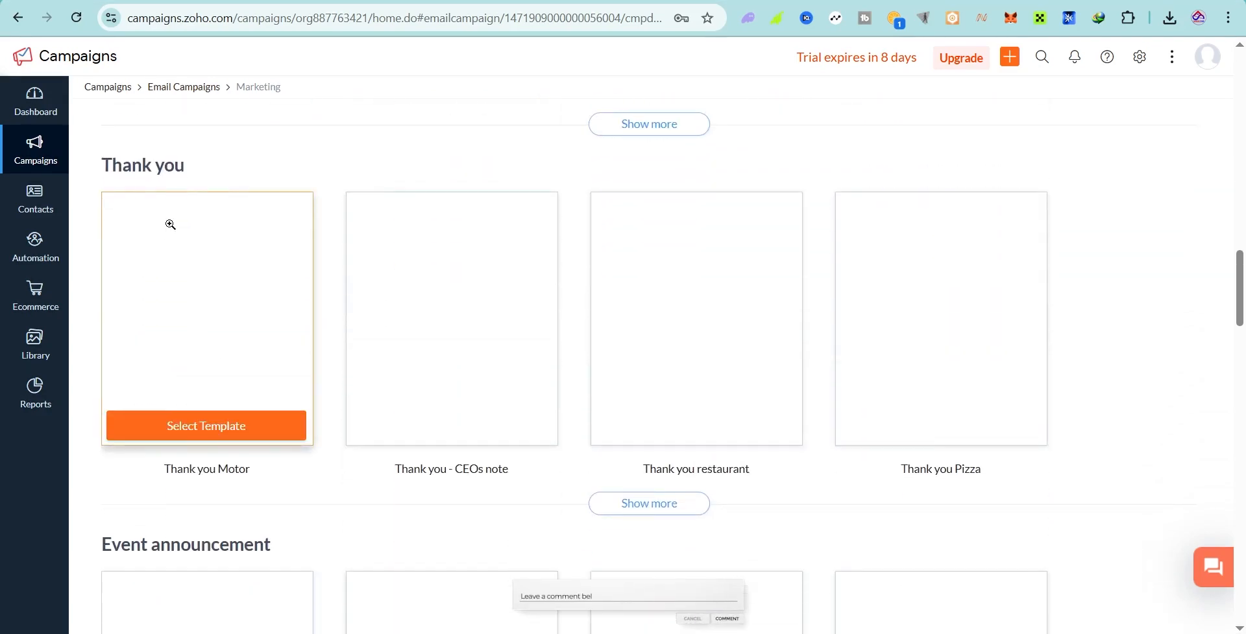
scroll(194, 234, "up", 15)
scroll(262, 246, "up", 8)
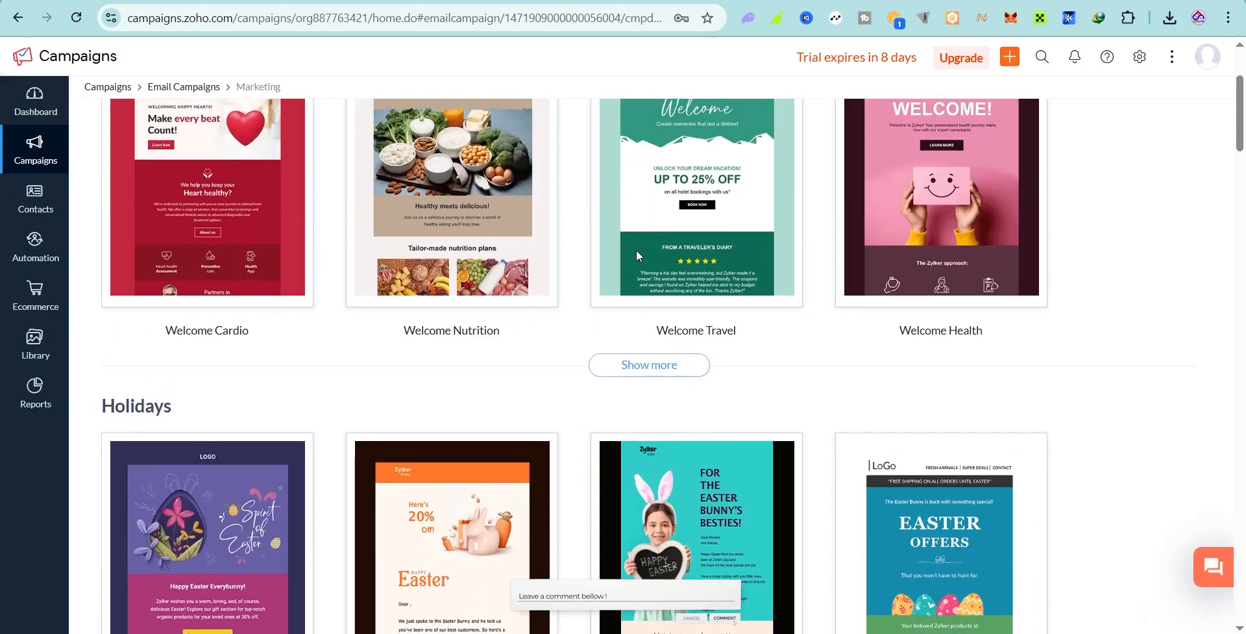
scroll(636, 251, "down", 4)
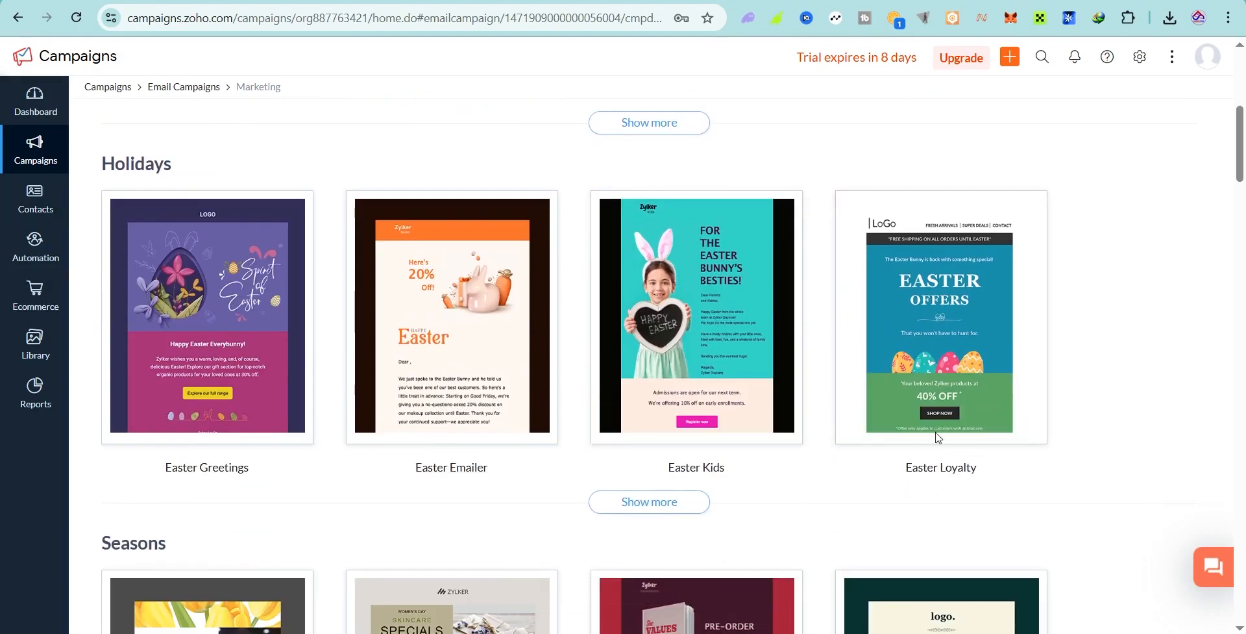
scroll(389, 312, "up", 5)
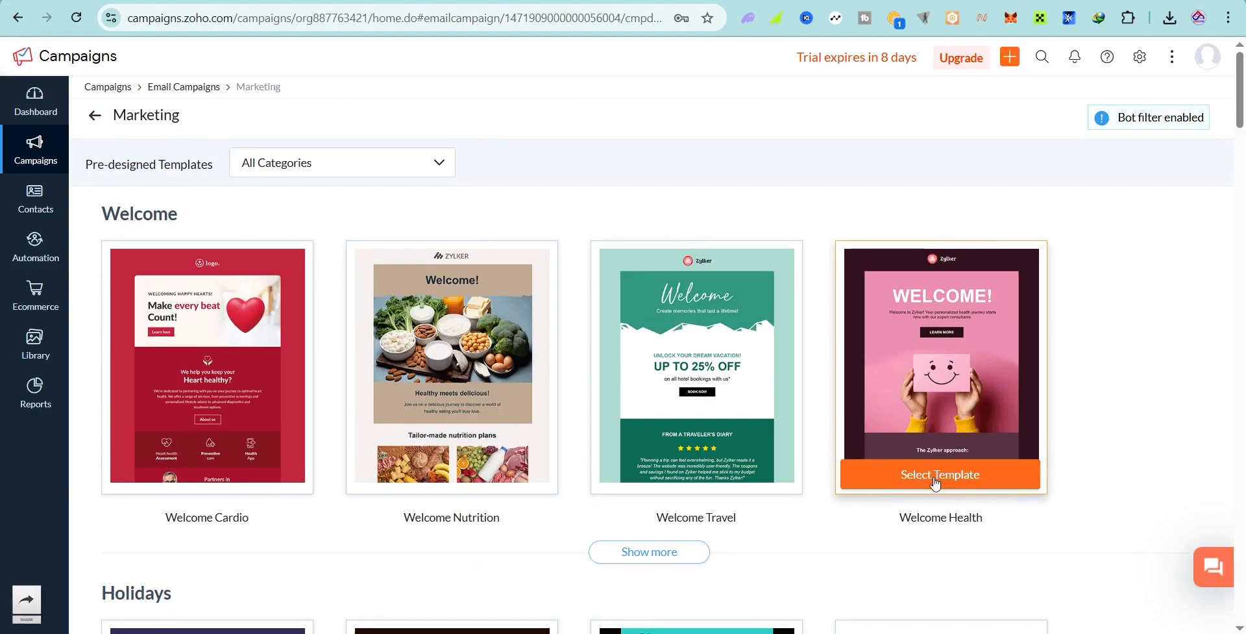
left_click(935, 482)
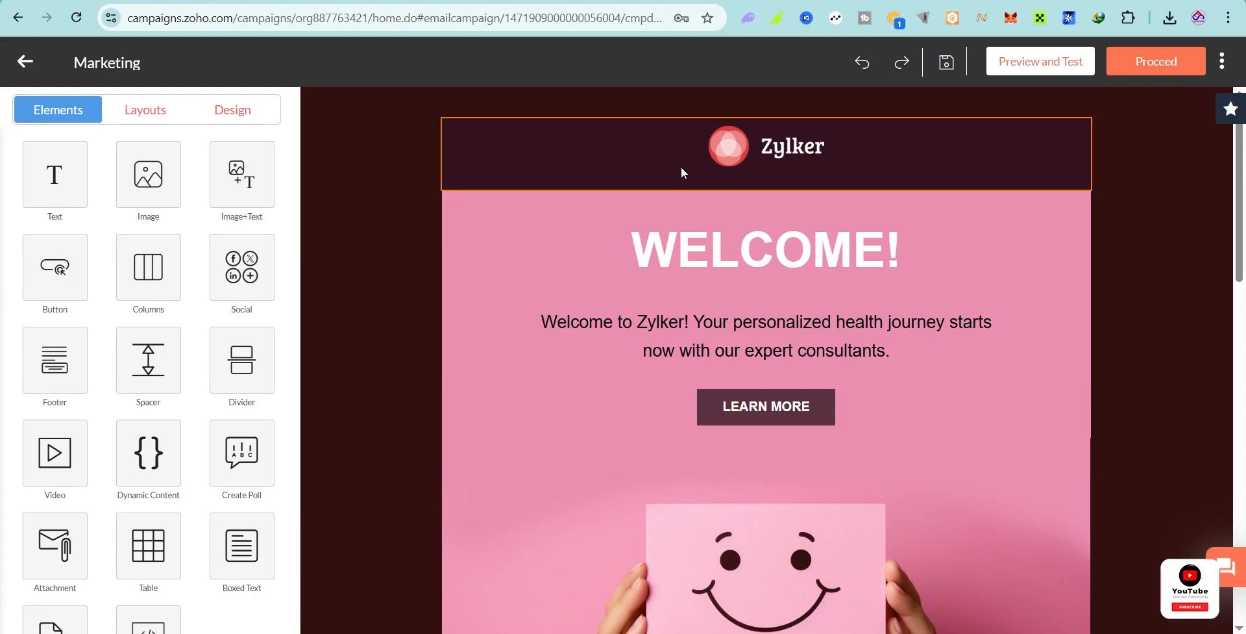
Step: Replace Zylker with Sasmedia Studio in the welcome paragraph
left_click(748, 326)
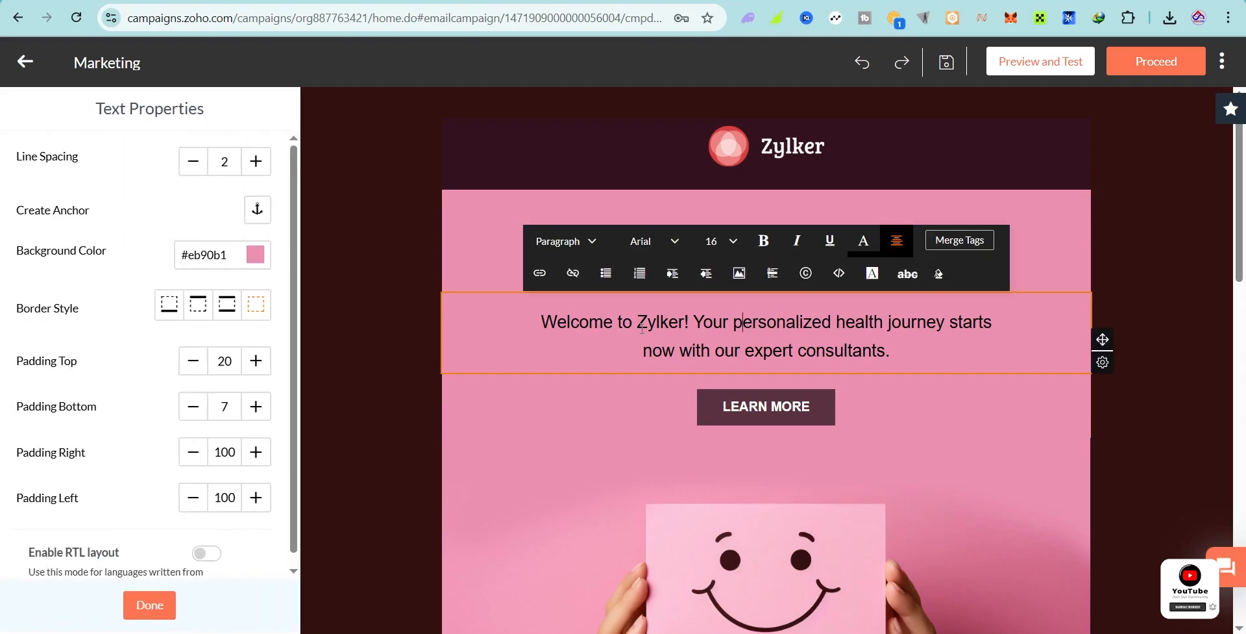
left_click_drag(642, 329, 678, 331)
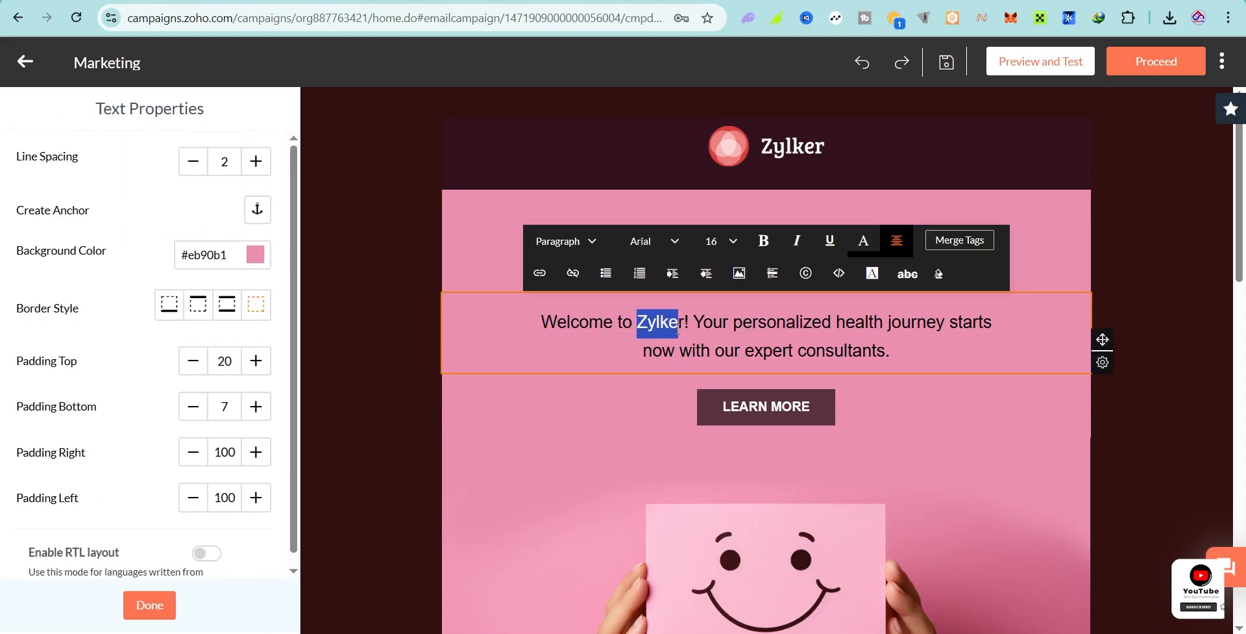
left_click(684, 323)
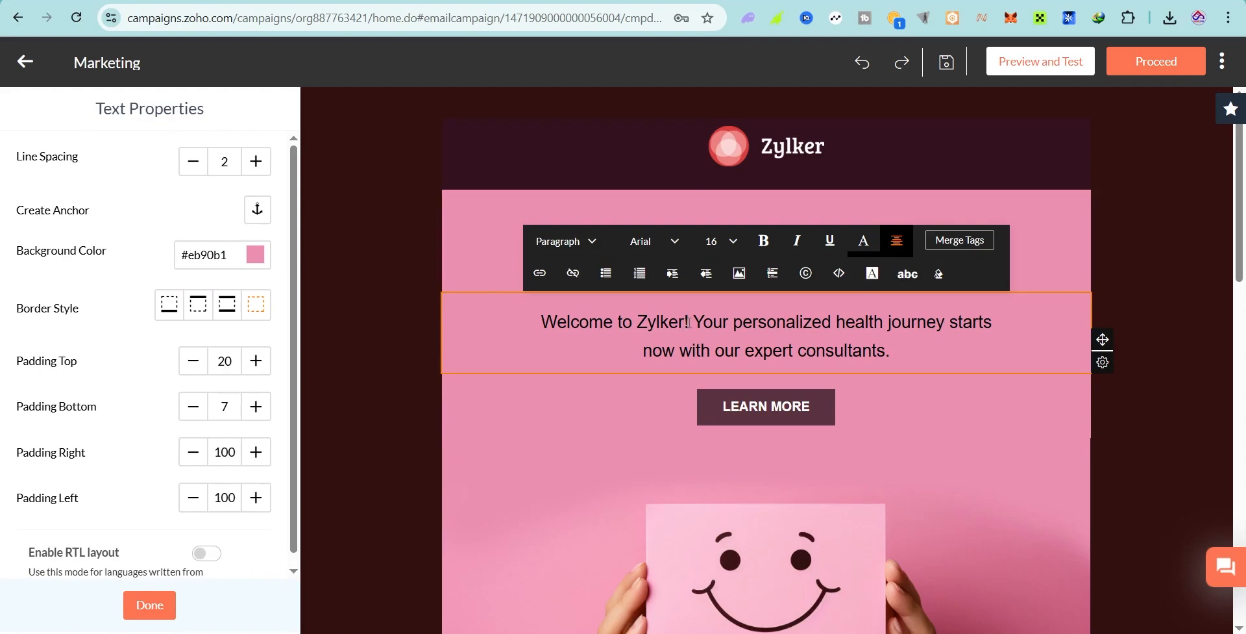
left_click_drag(689, 322, 633, 315)
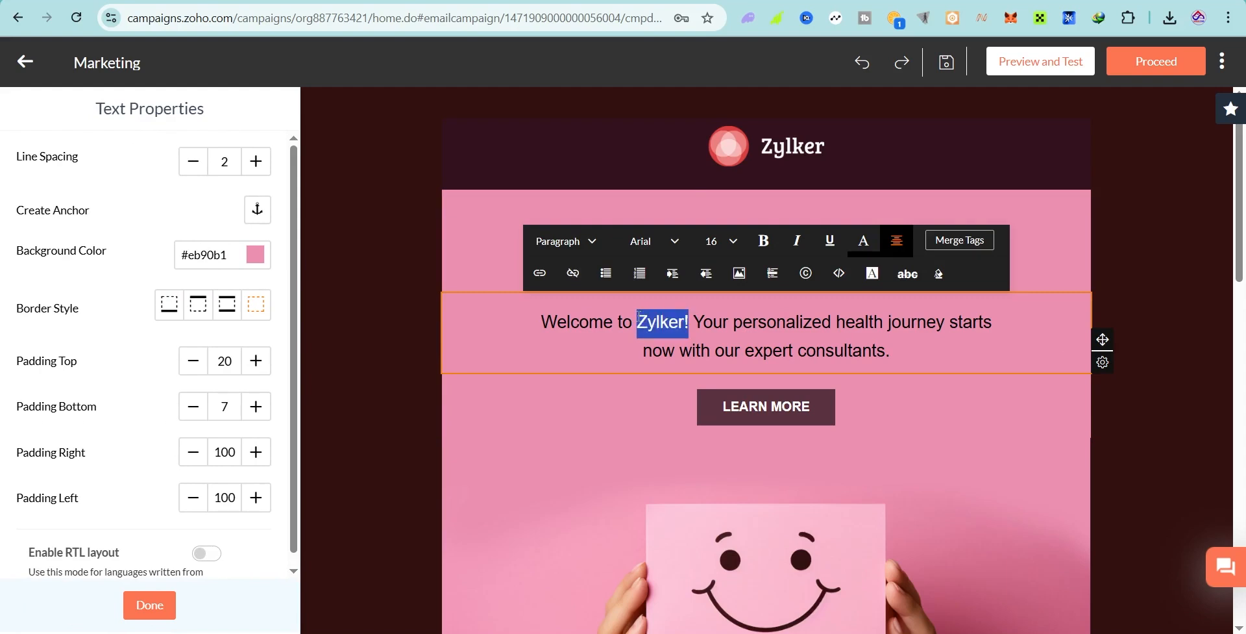
left_click(688, 321)
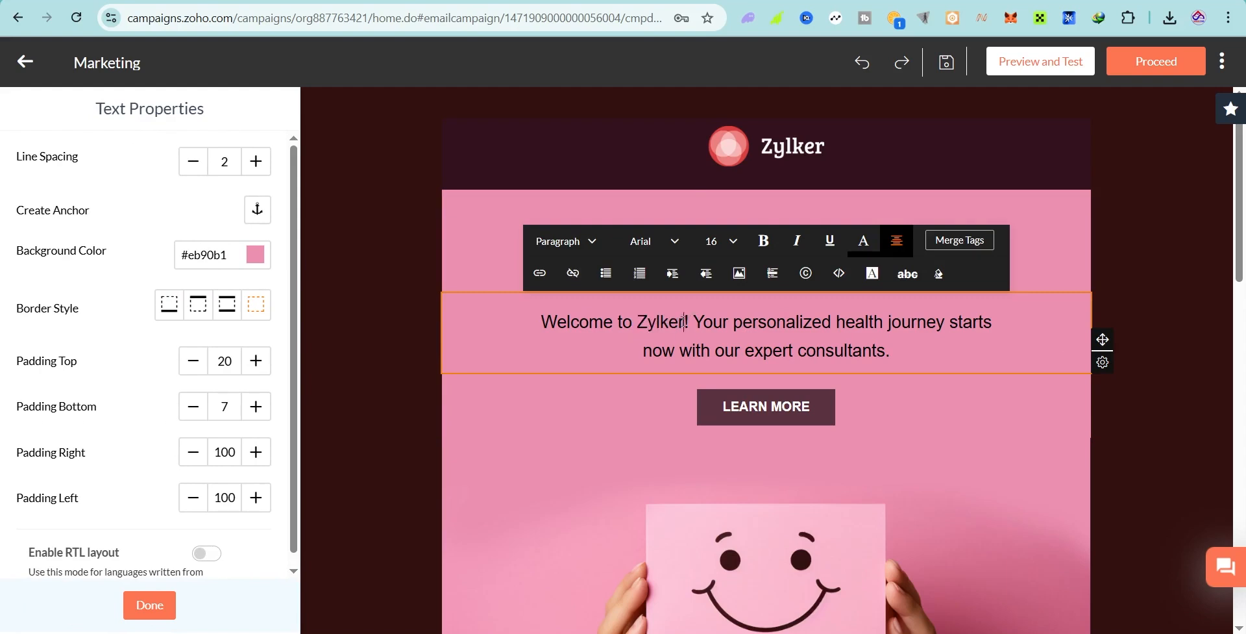
left_click_drag(684, 322, 641, 320)
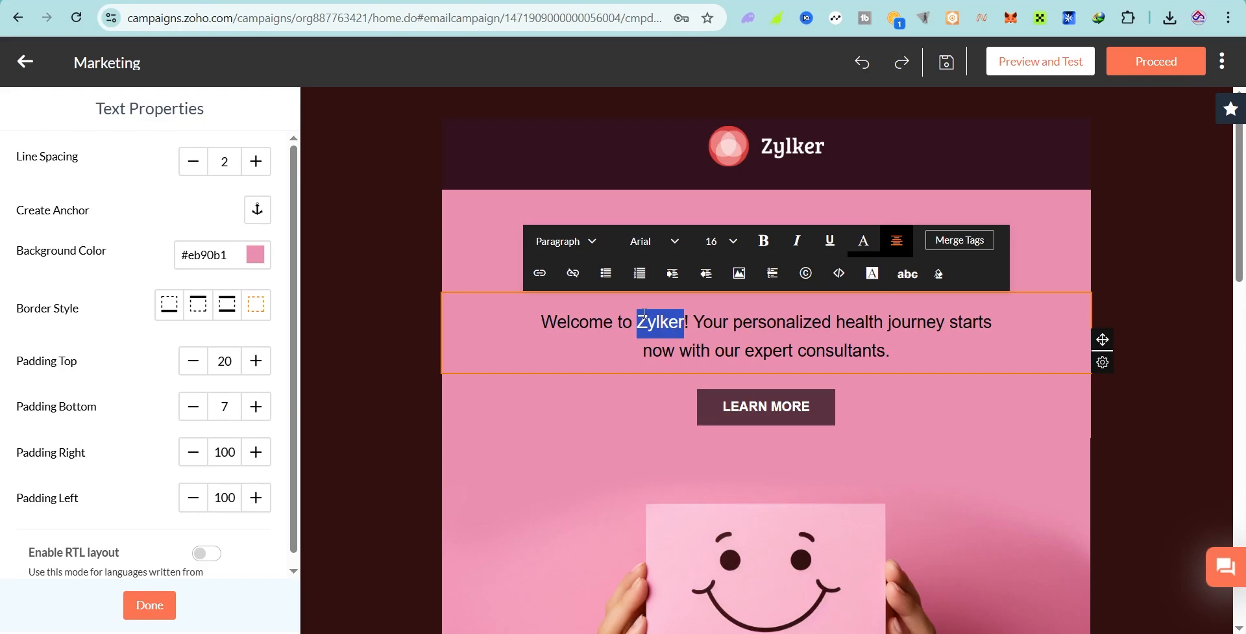
type("Sasme")
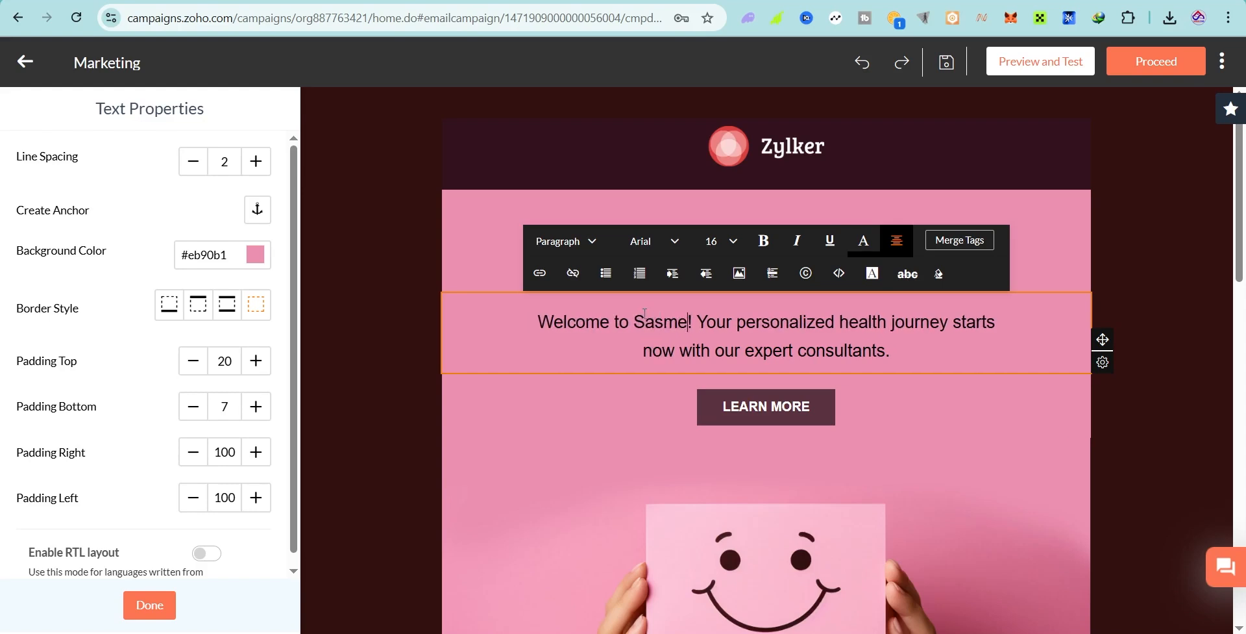
type("dia S")
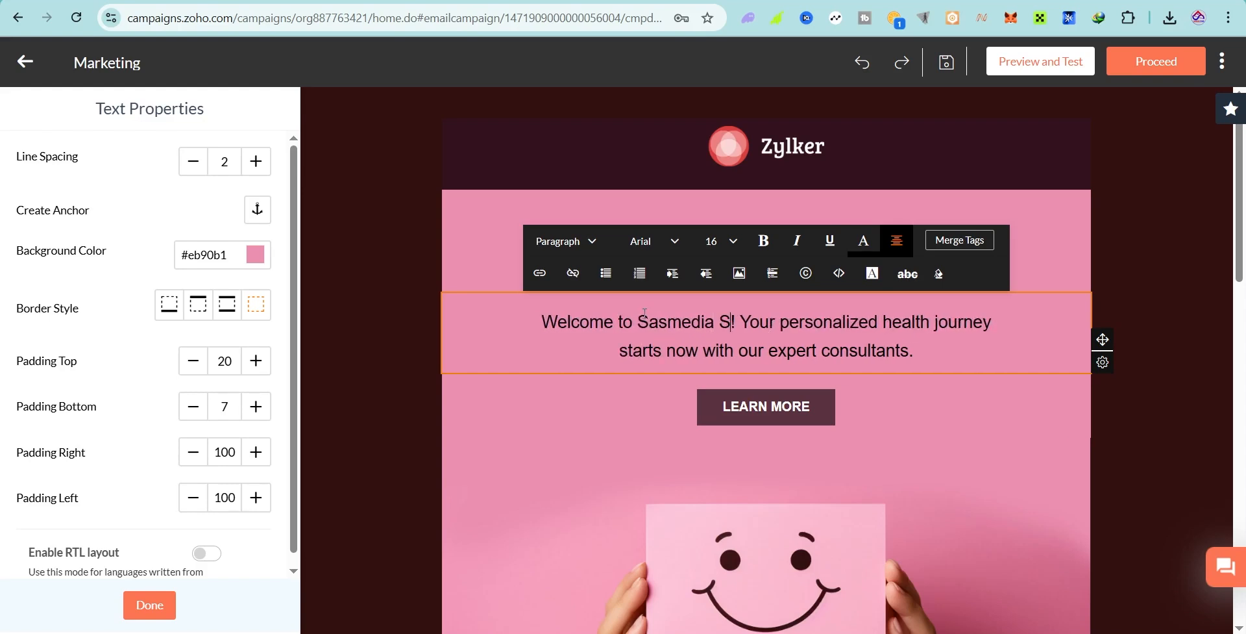
type("tudio")
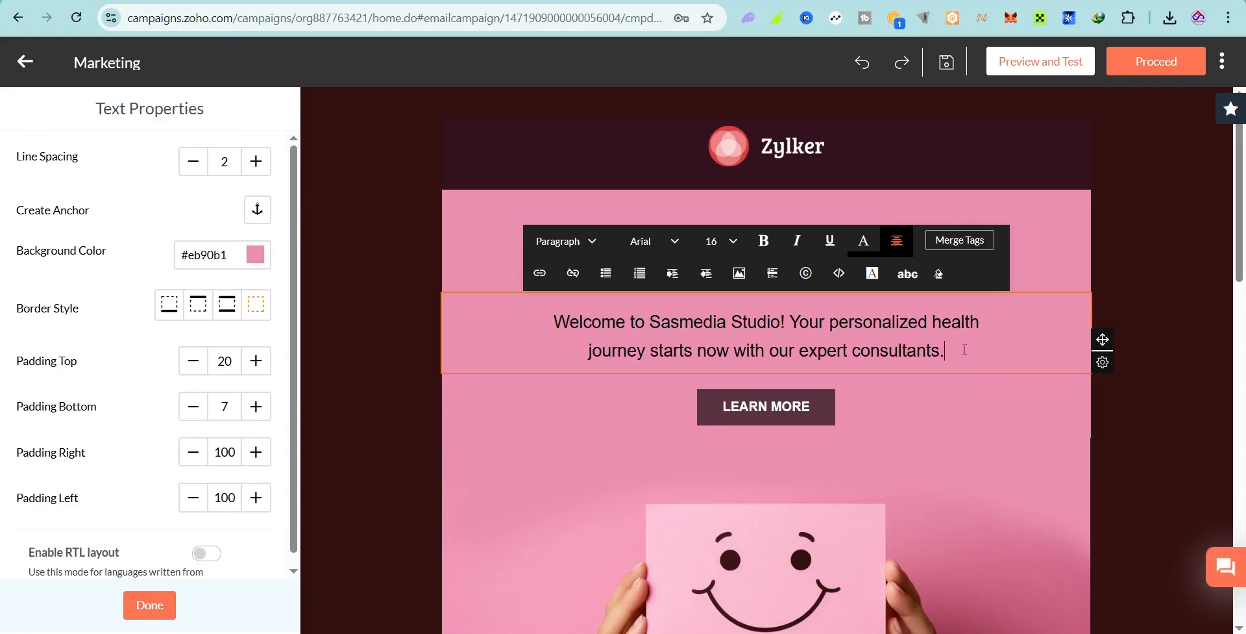
Step: Recolour the whole welcome paragraph very light pink
left_click_drag(965, 350, 481, 298)
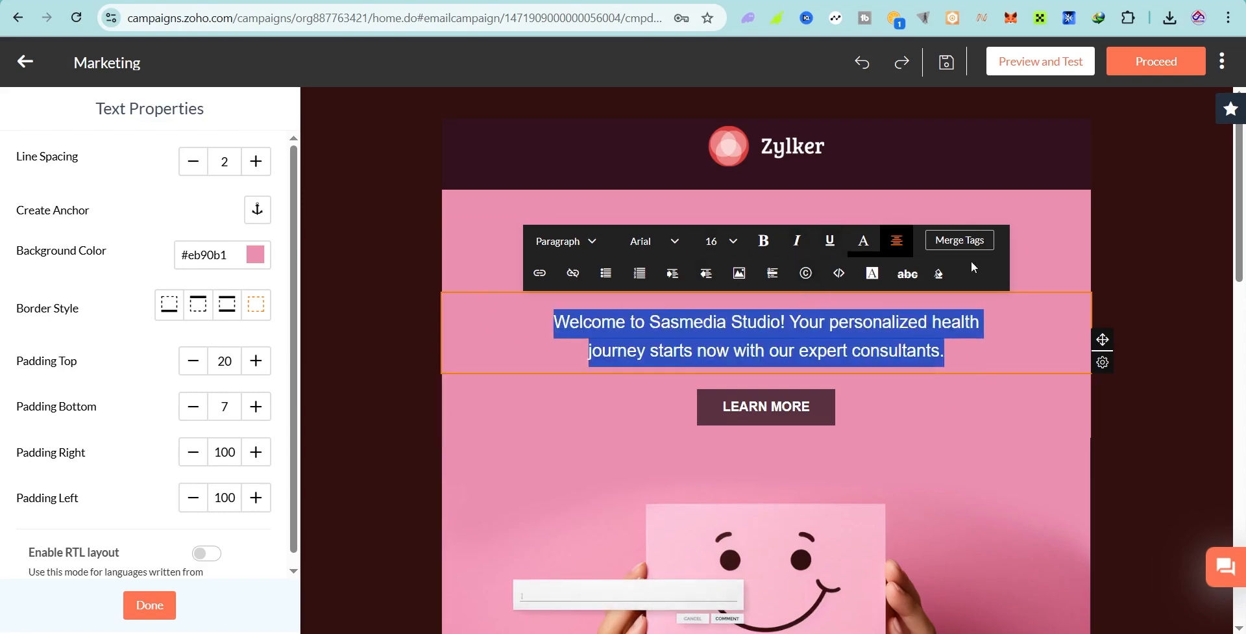
left_click(863, 246)
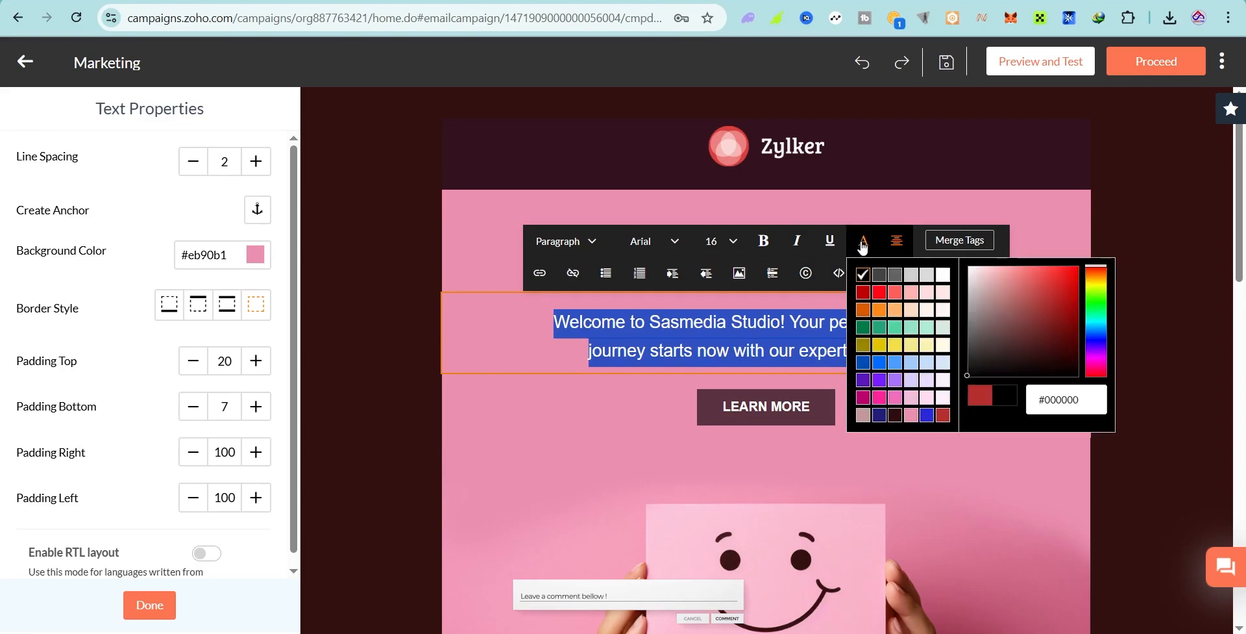
left_click(940, 399)
left_click(606, 426)
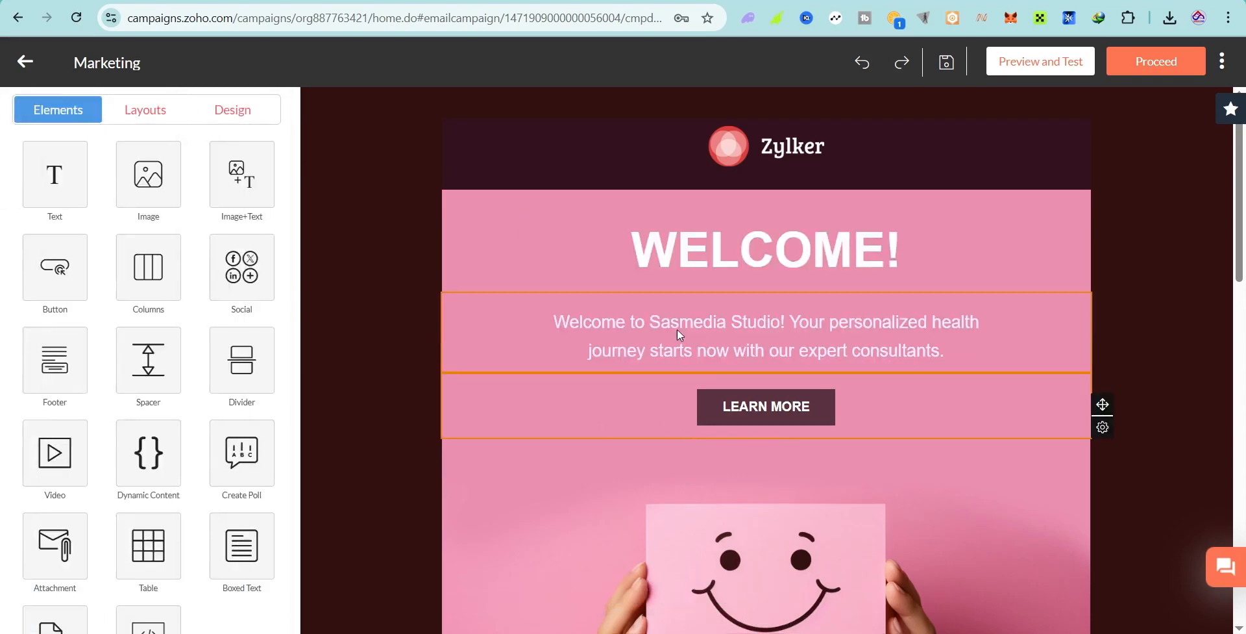
left_click(654, 330)
left_click_drag(991, 353, 552, 321)
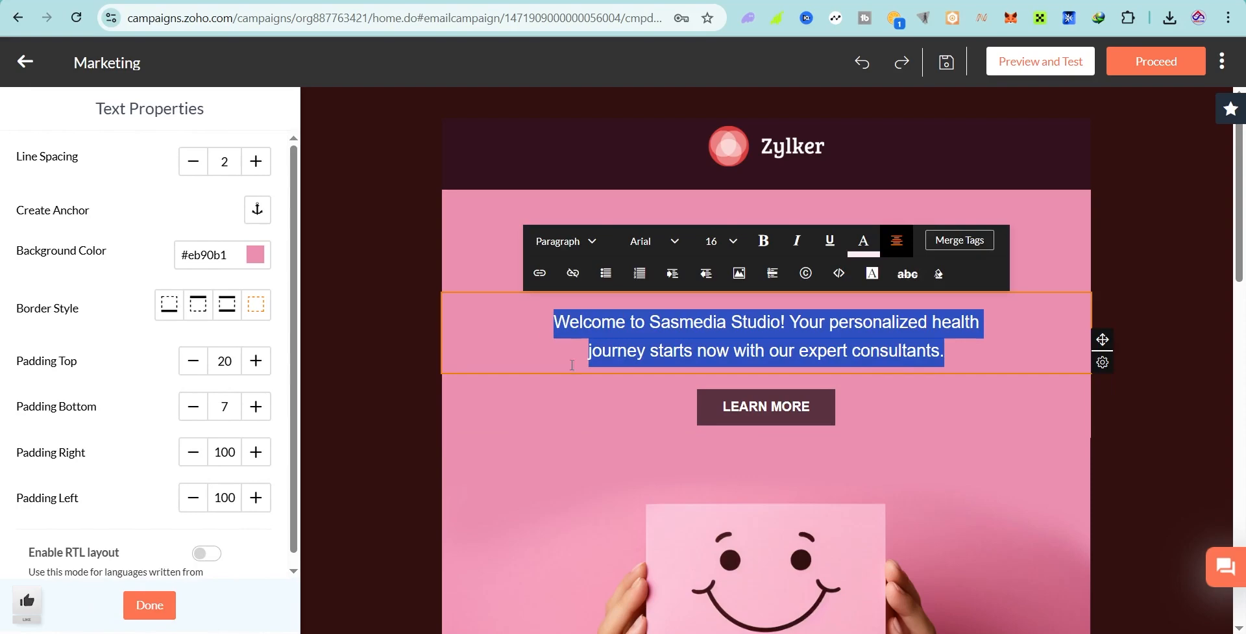
Step: Deselect the welcome text block to bring back the Elements palette, then scroll the canvas
left_click(602, 413)
left_click(447, 325)
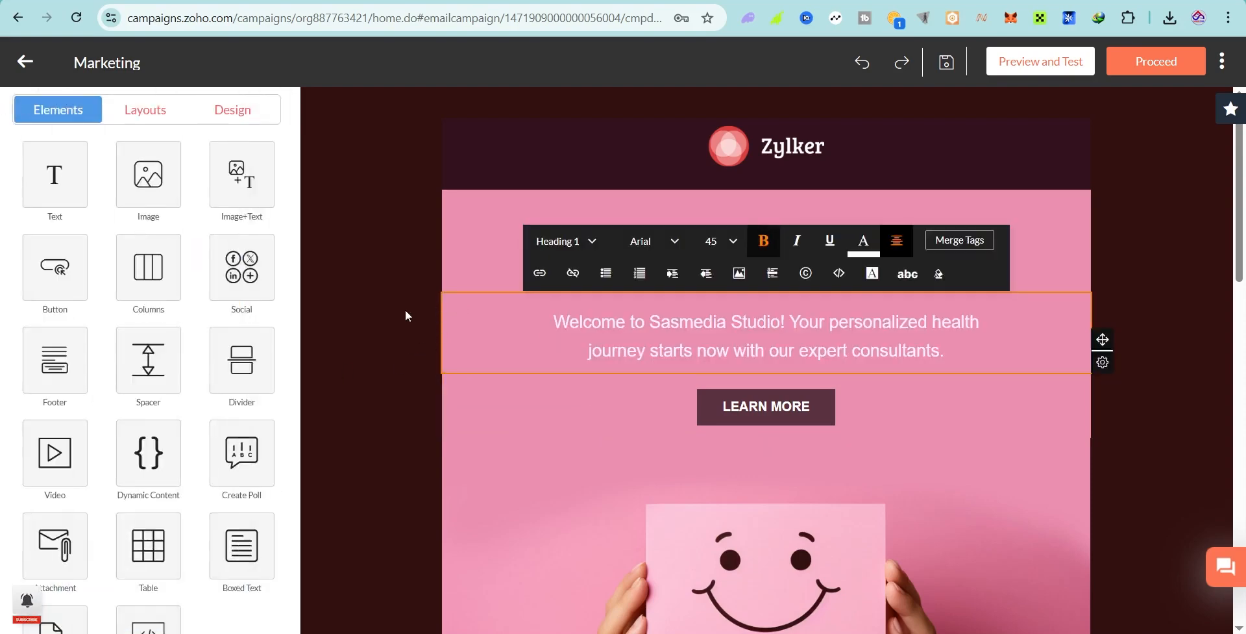
left_click(319, 232)
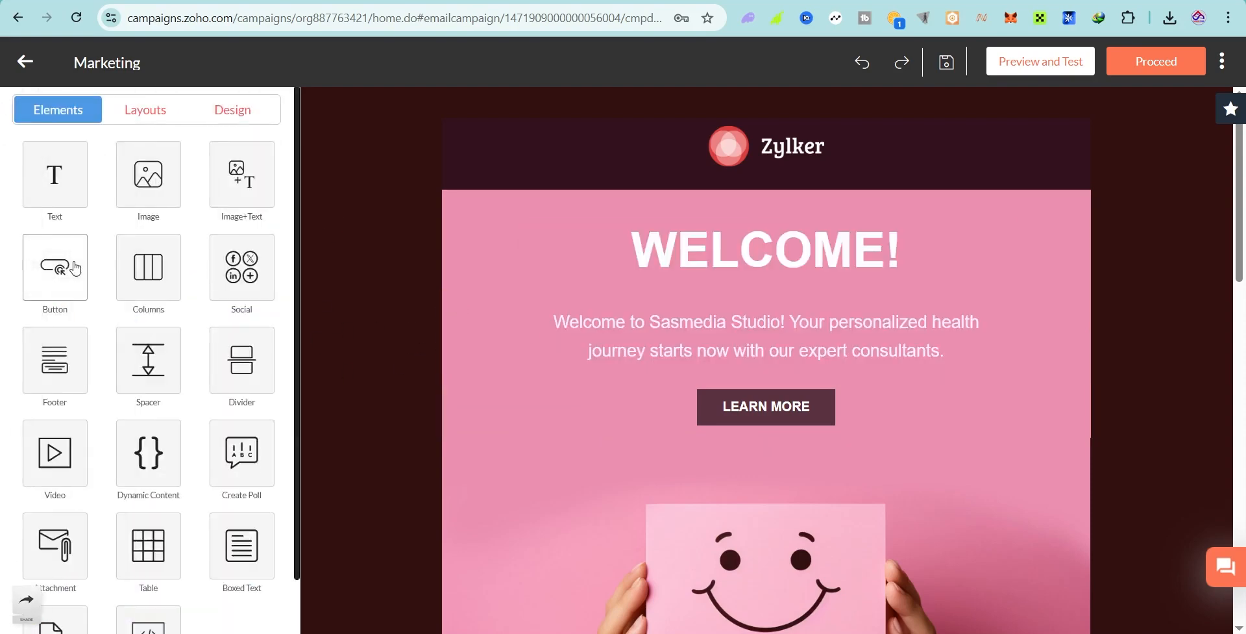
scroll(804, 368, "down", 3)
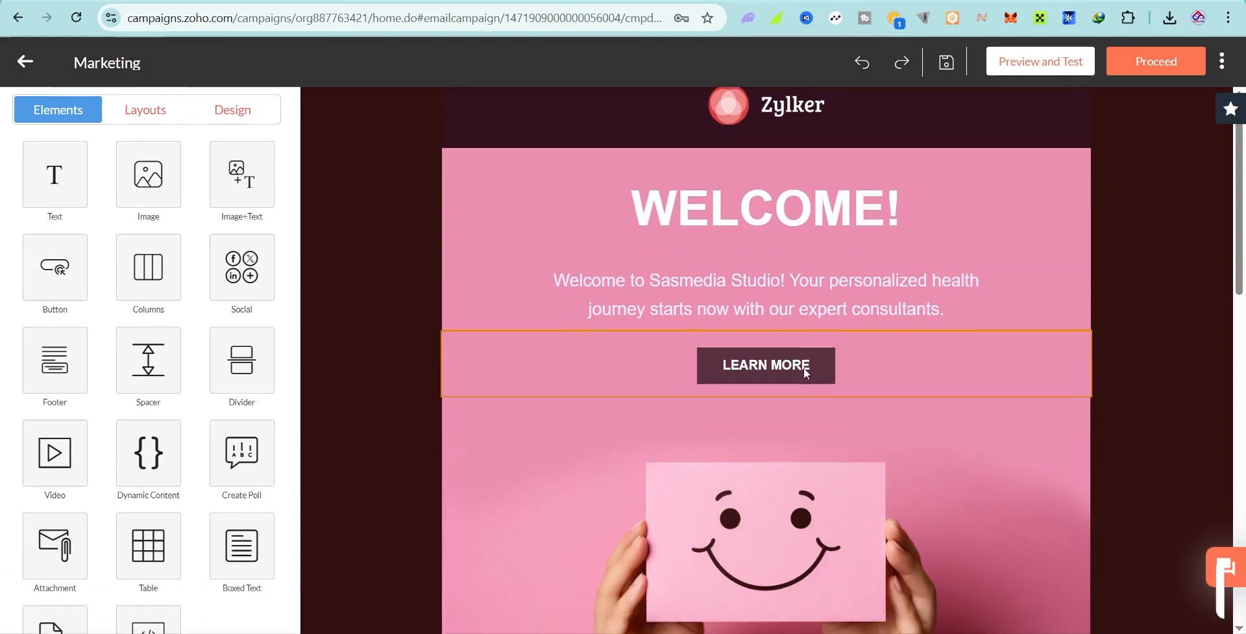
scroll(804, 370, "down", 5)
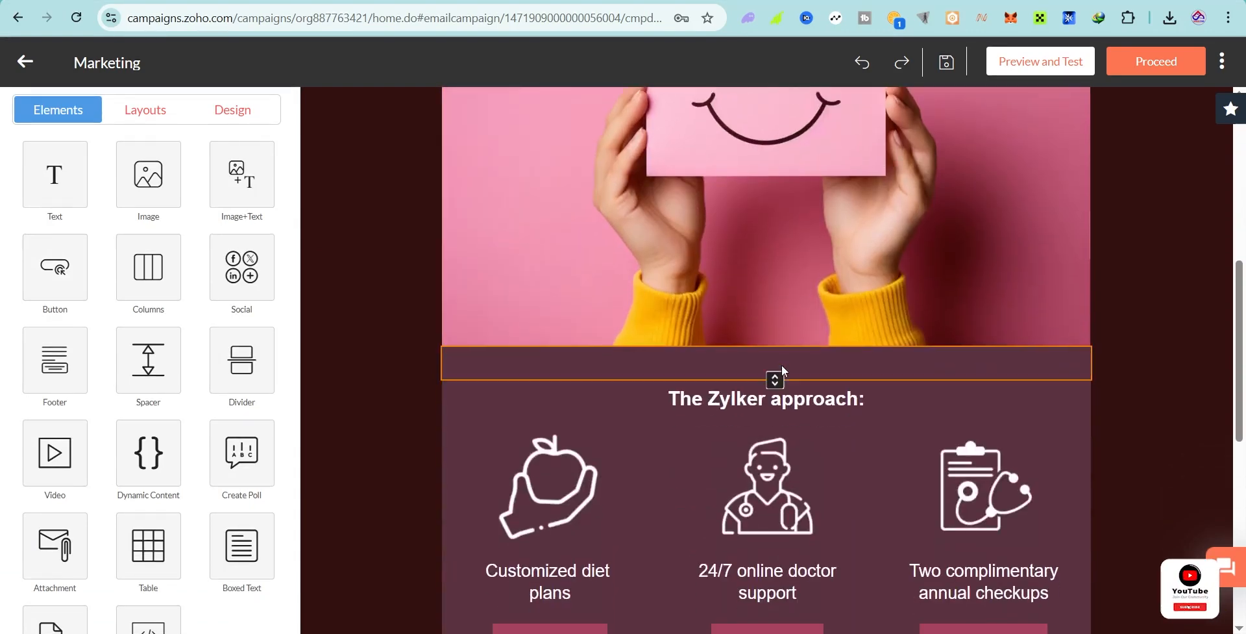
scroll(782, 367, "up", 2)
scroll(782, 364, "up", 5)
scroll(789, 377, "down", 4)
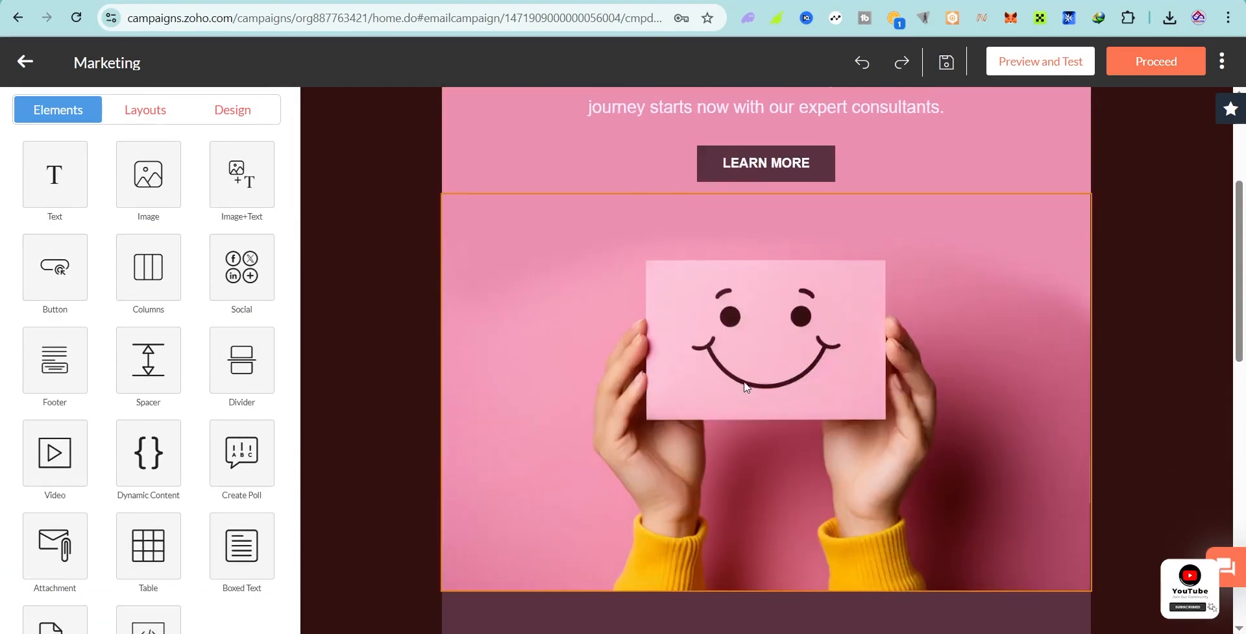
scroll(746, 387, "up", 1)
Step: Add a third-style Get Now button and drag it directly beneath the smiley image
left_click(64, 285)
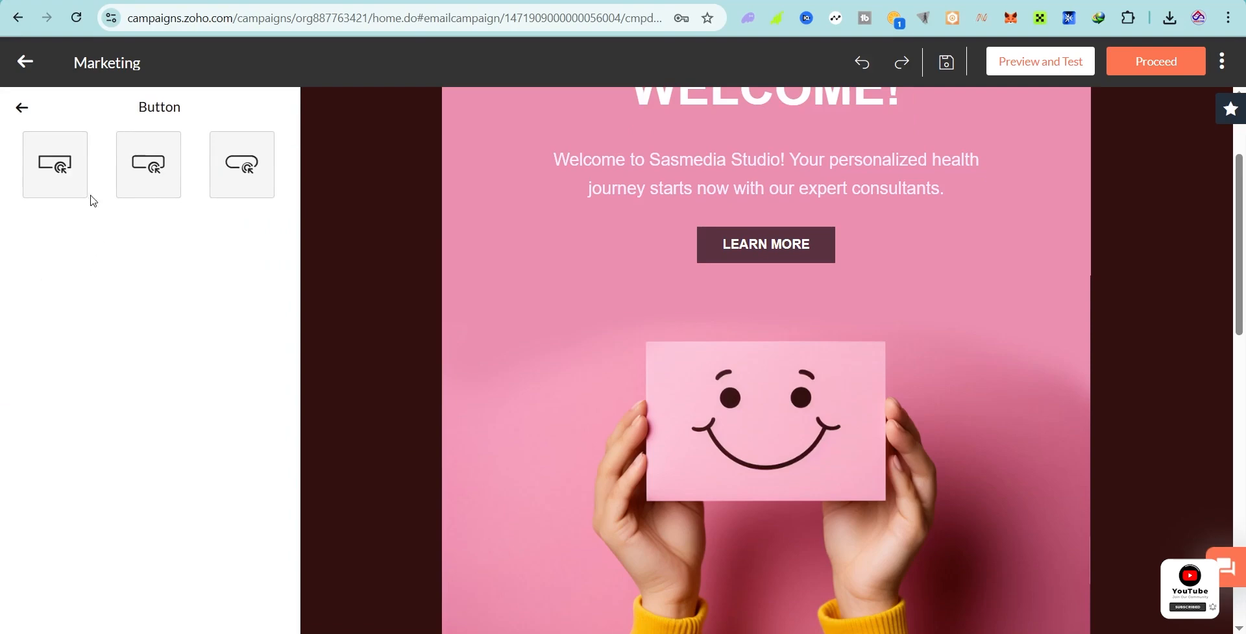
left_click(244, 166)
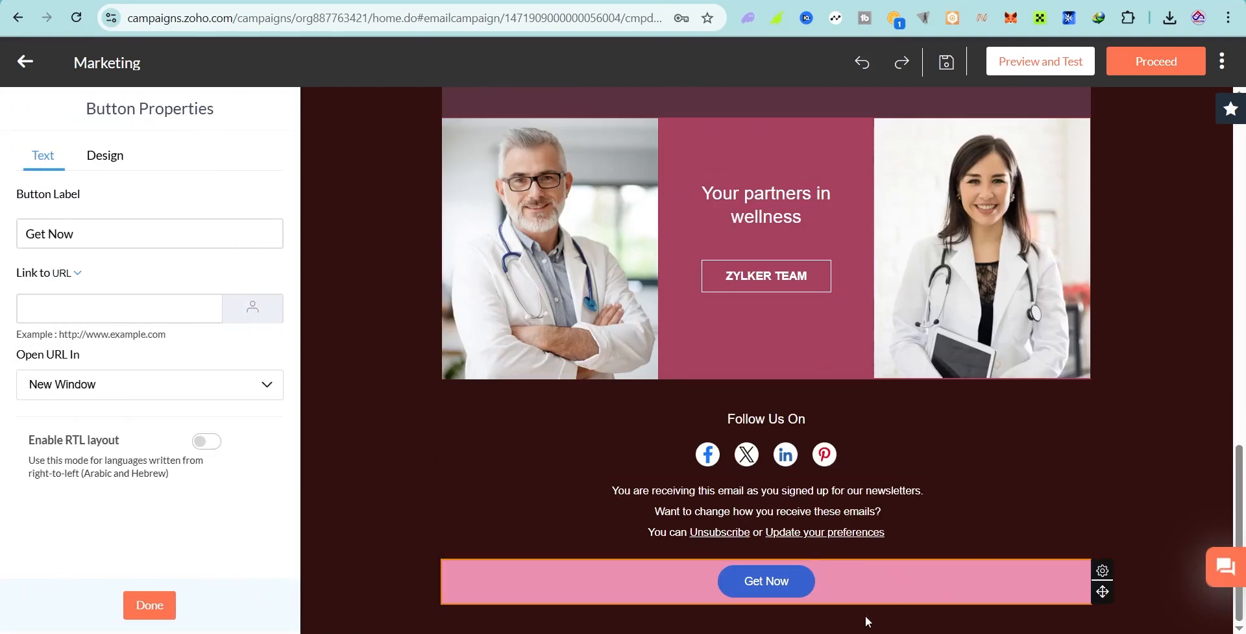
left_click_drag(869, 622, 805, 540)
left_click(757, 582)
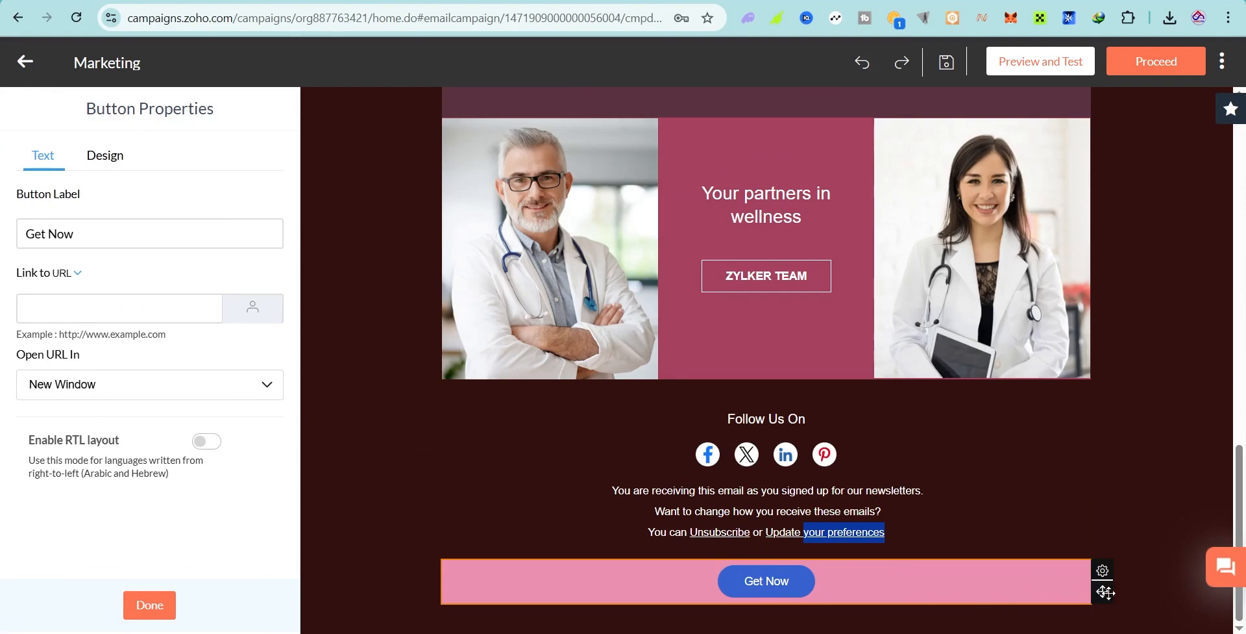
mouse_move(1106, 592)
left_mouse_down()
mouse_move(1077, 415)
mouse_move(1063, 110)
mouse_move(1016, 379)
mouse_move(1012, 242)
left_mouse_up()
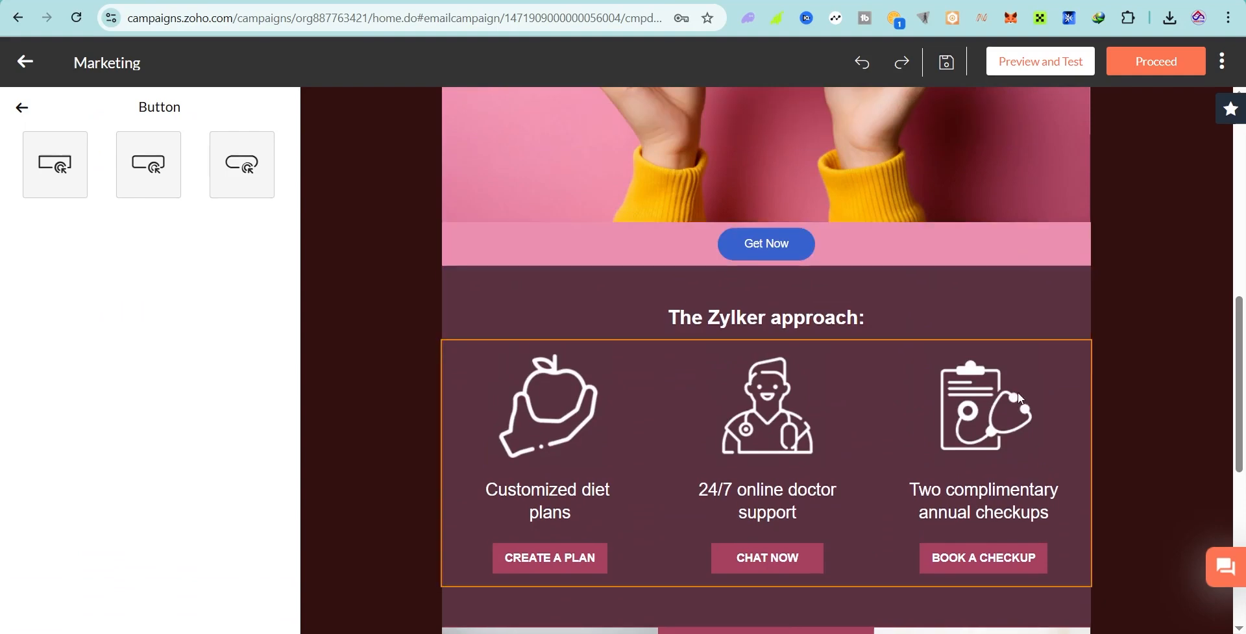
scroll(944, 450, "up", 5)
Step: Change the button label from Get Now to Visite Our Website
left_click(774, 583)
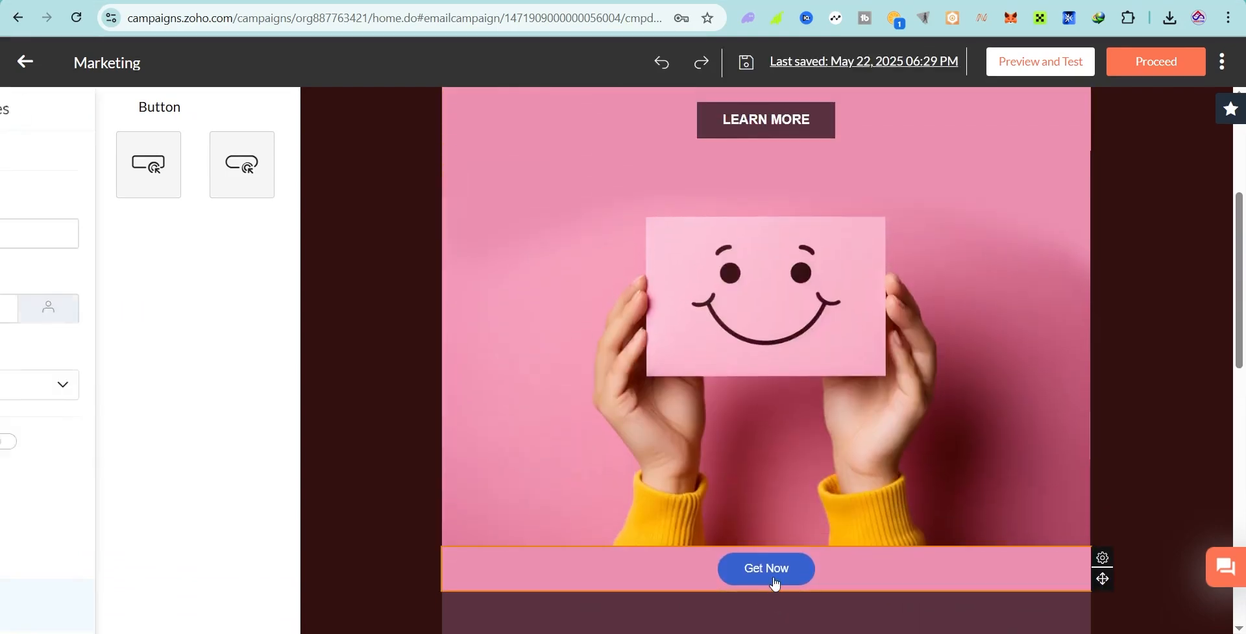
left_click(112, 239)
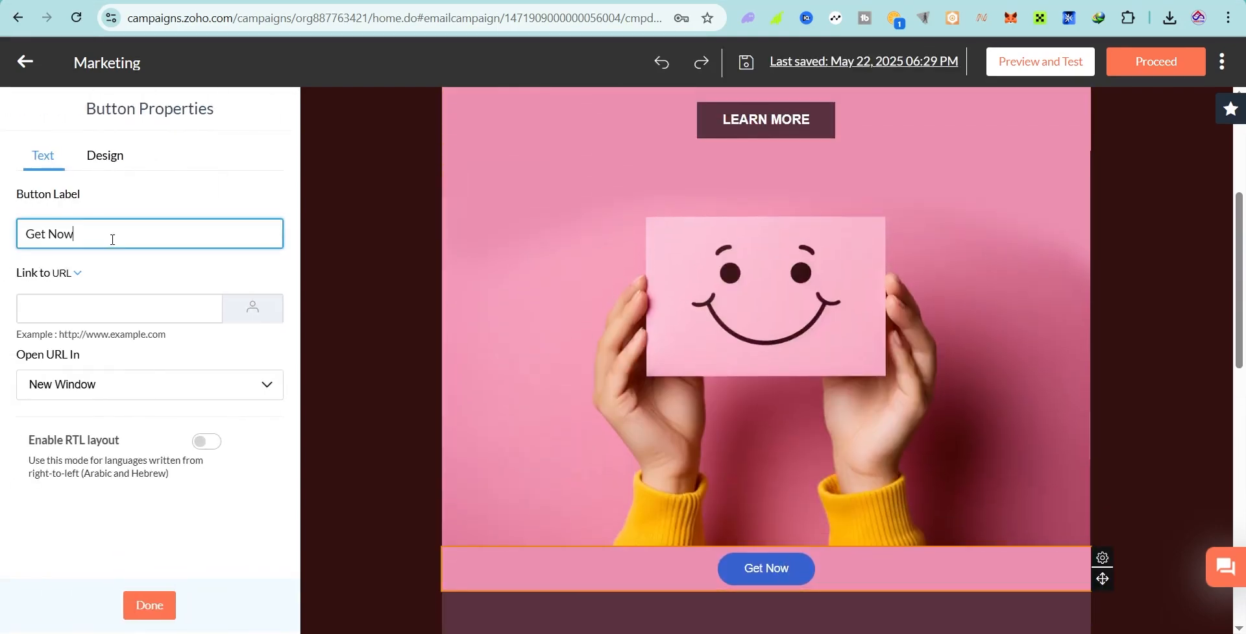
triple_click(112, 240)
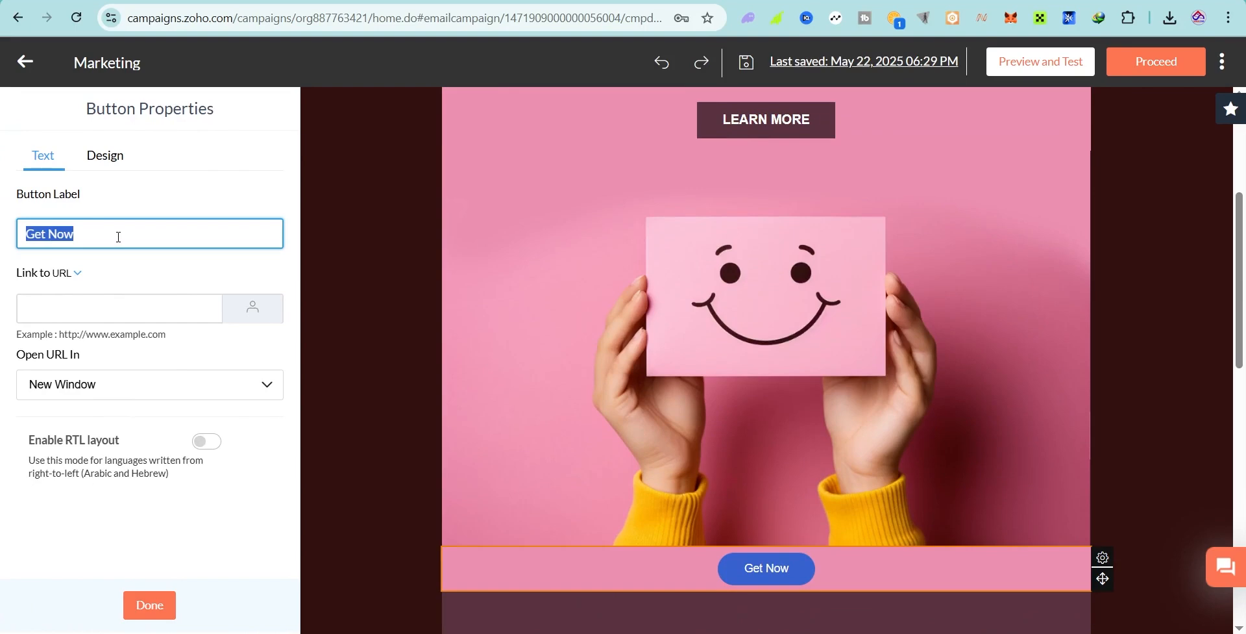
type("Visite Our Website")
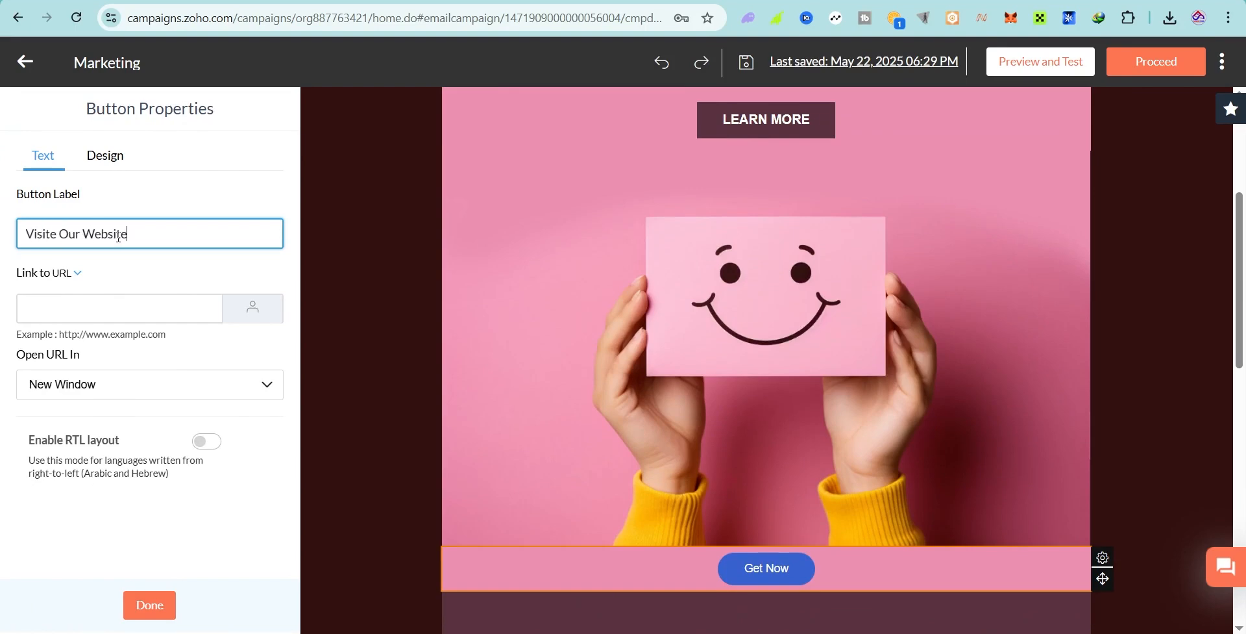
Step: Link the button to the support e-mail address instead of a web URL
left_click(127, 269)
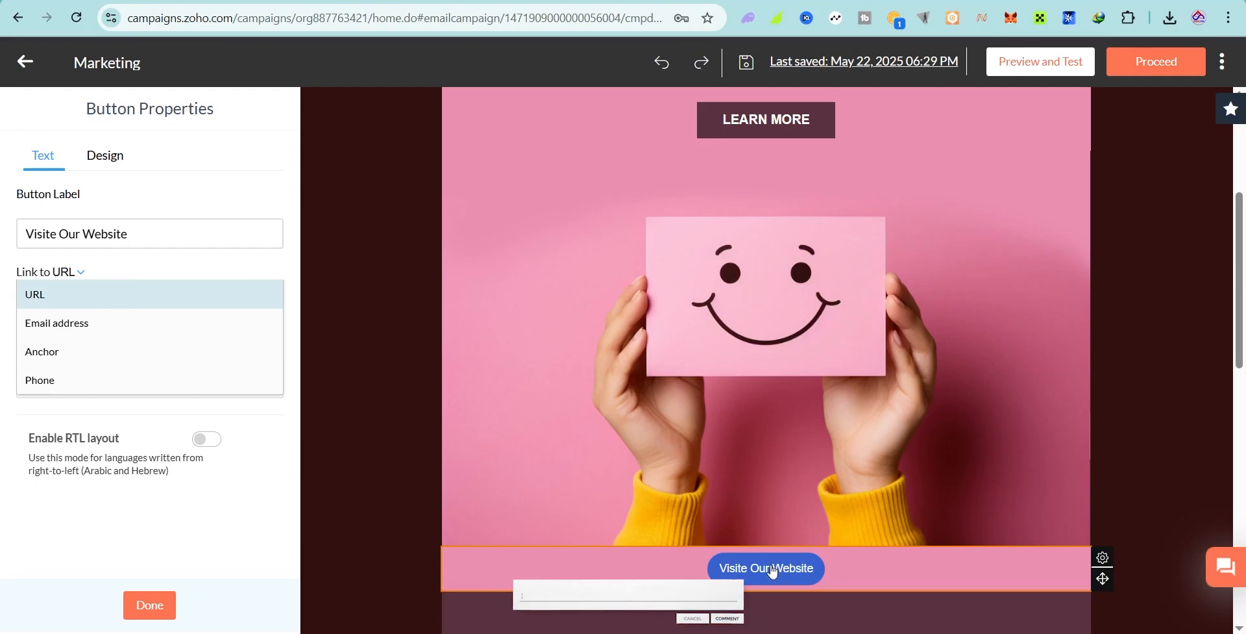
left_click(117, 267)
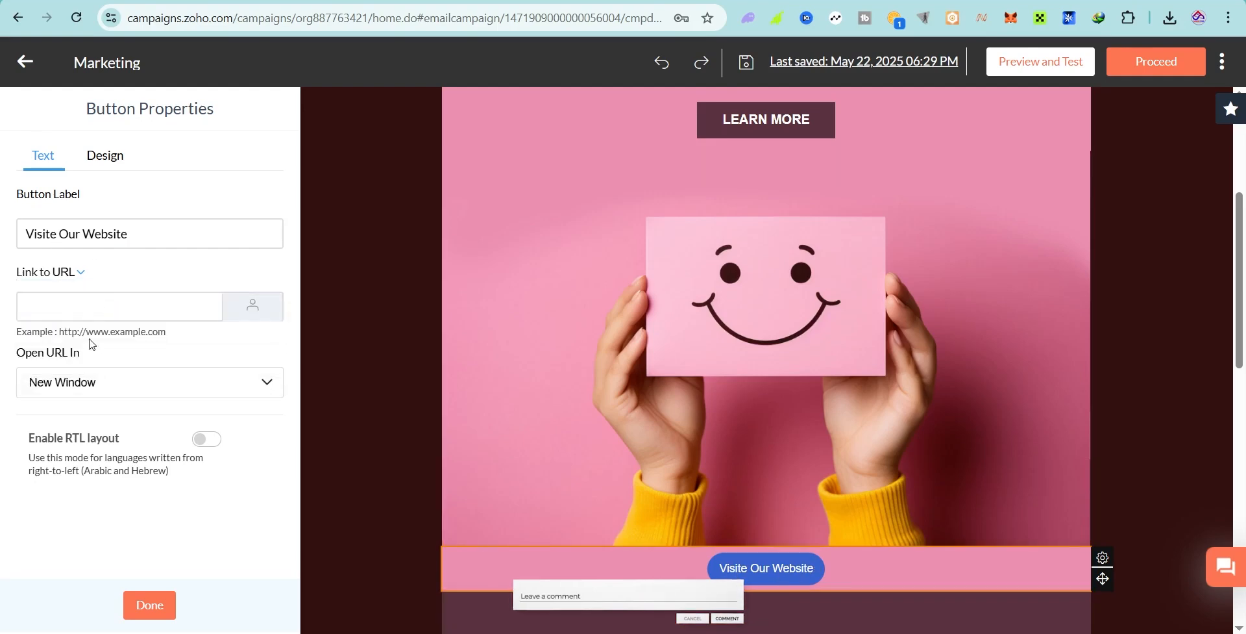
left_click(77, 308)
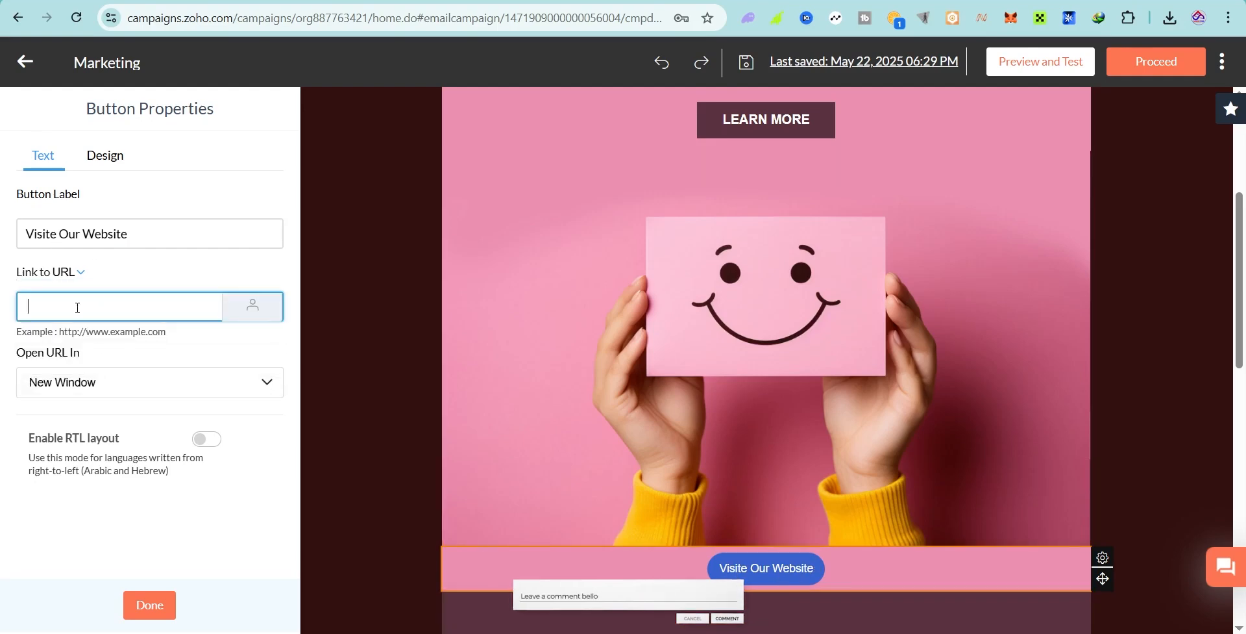
left_click(159, 610)
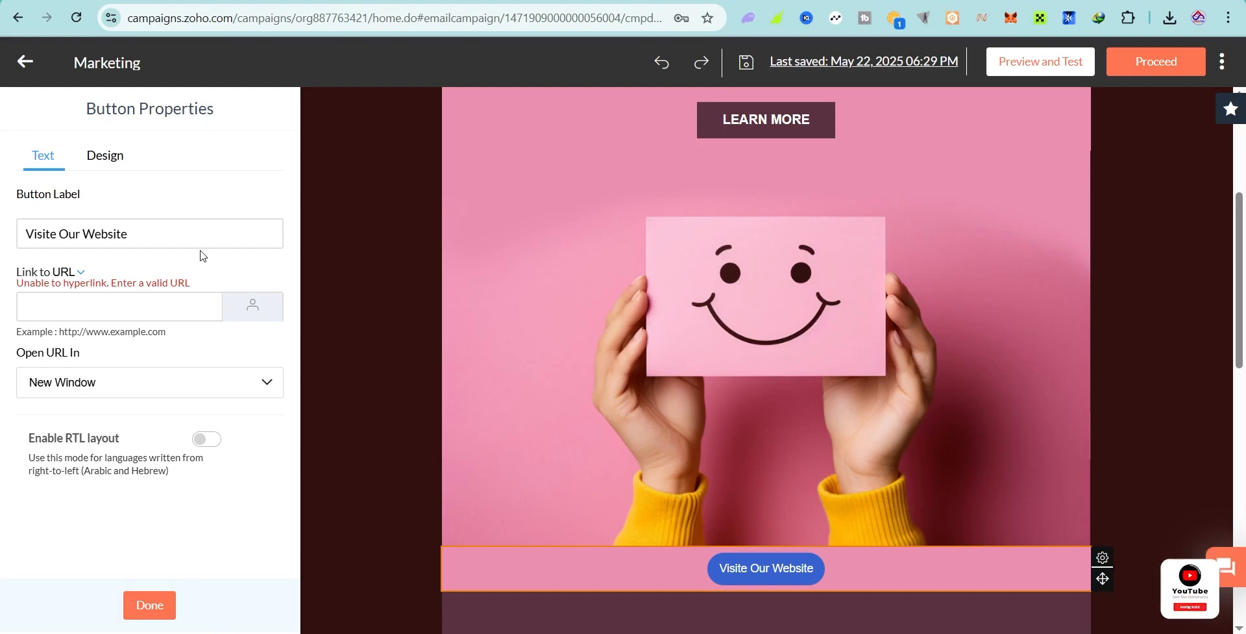
left_click(73, 272)
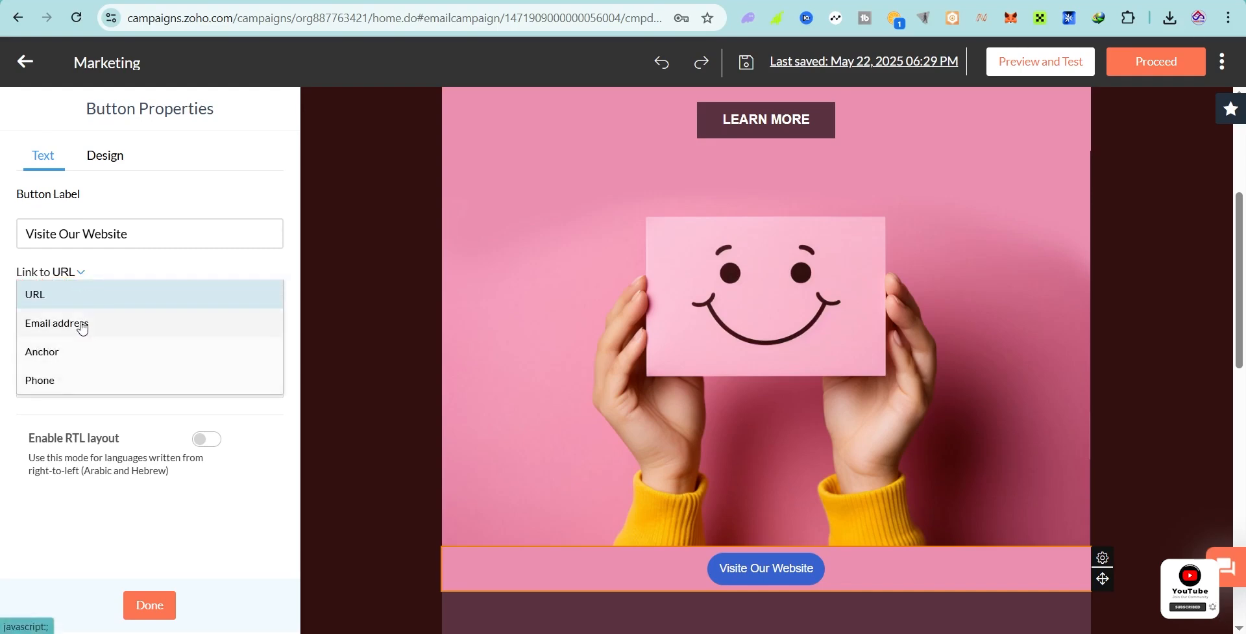
left_click(82, 327)
left_click(86, 305)
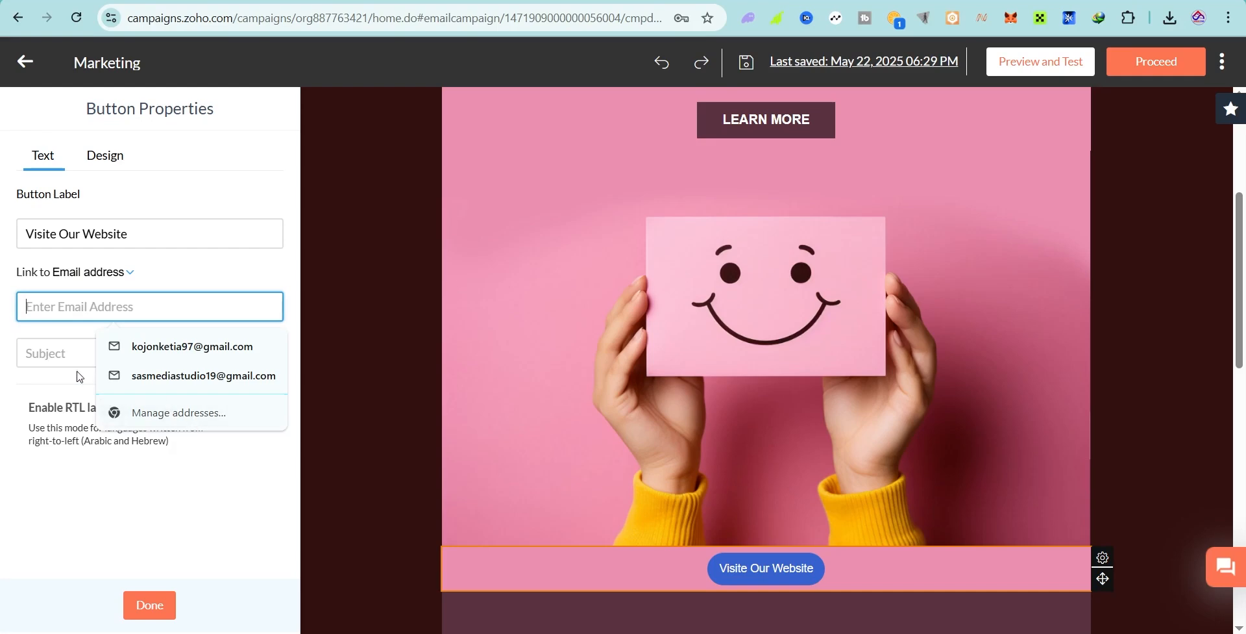
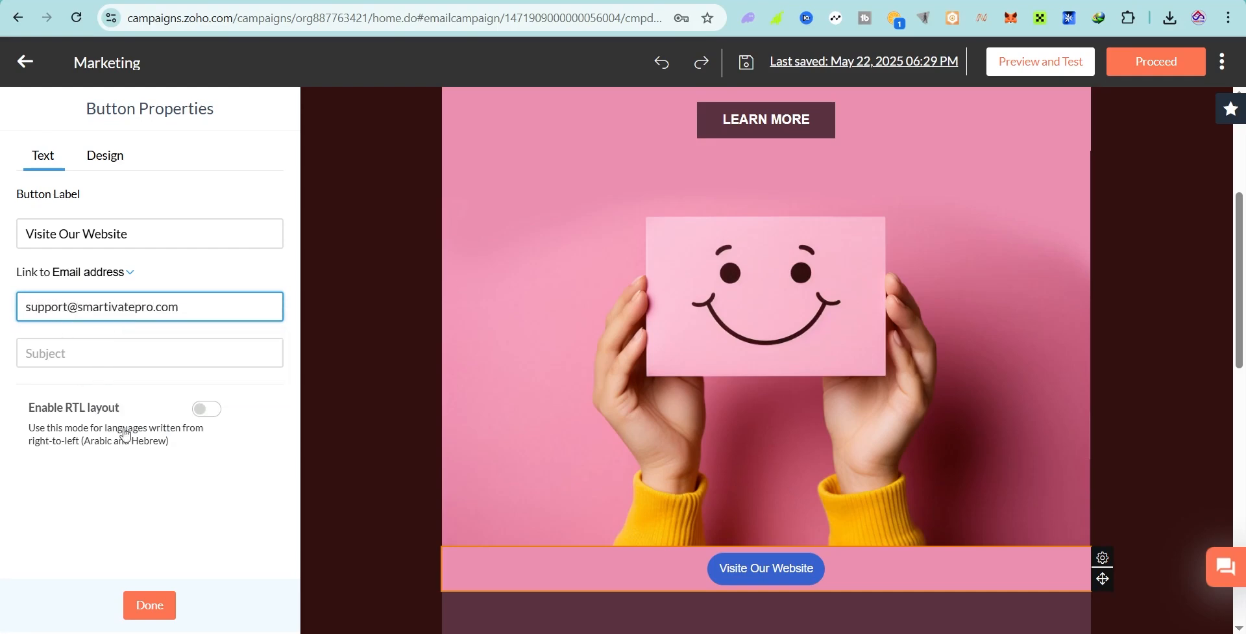
left_click(149, 604)
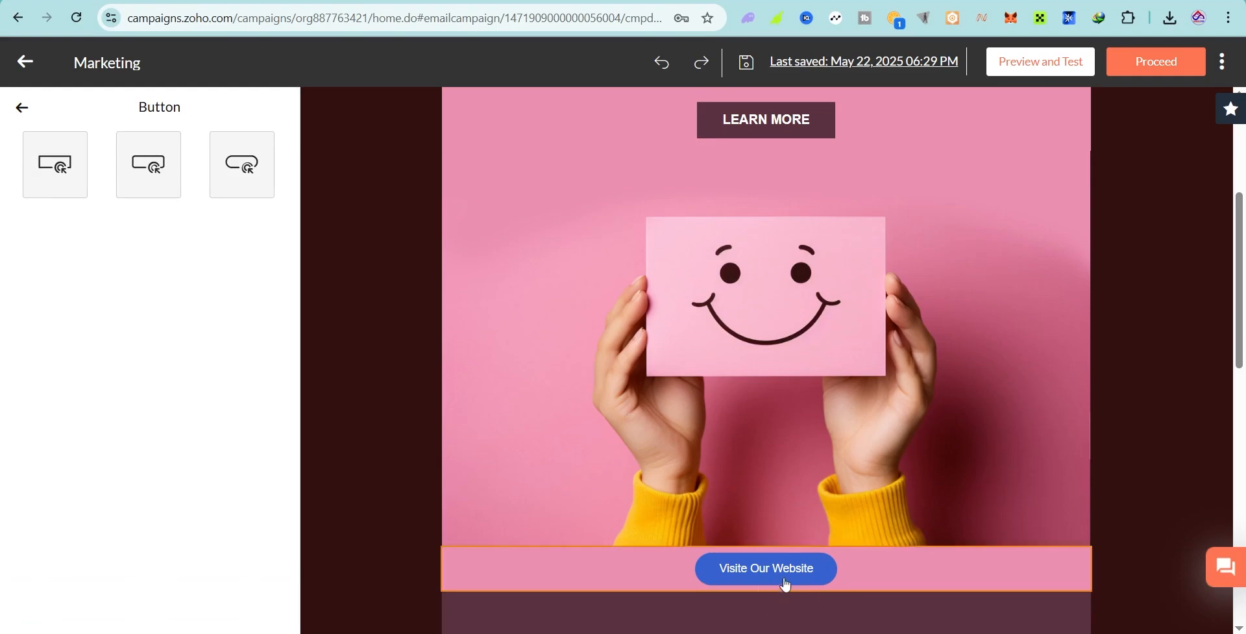
Step: Review the finished email and save it to reach the launch options
left_click(23, 107)
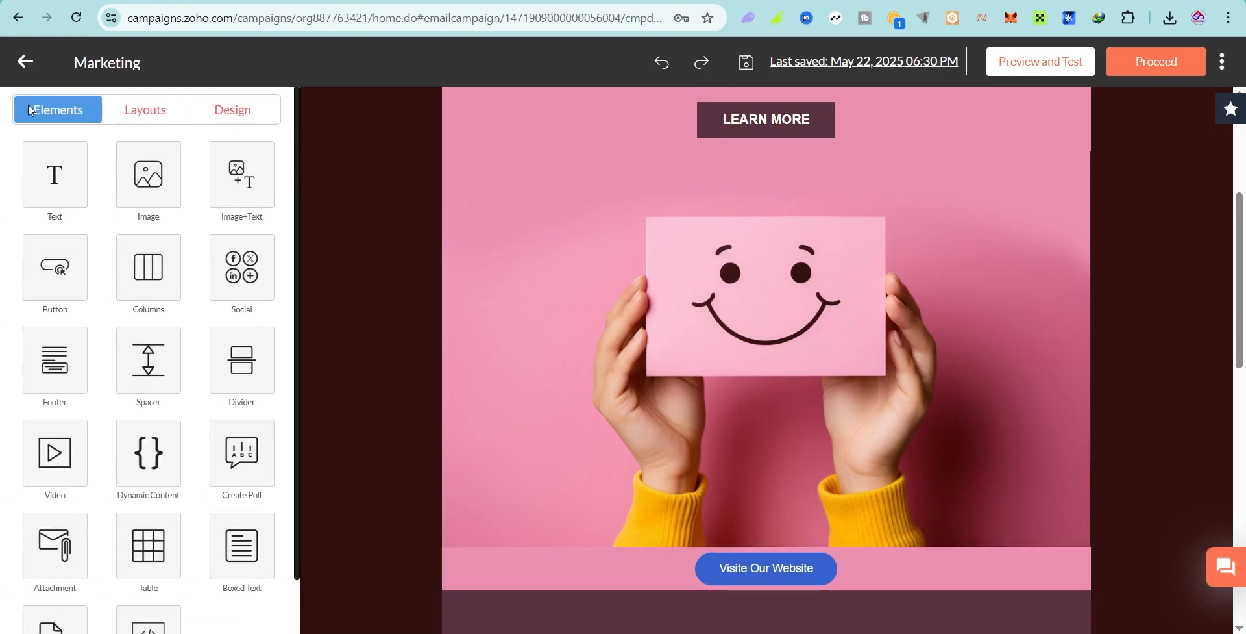
scroll(1024, 301, "down", 10)
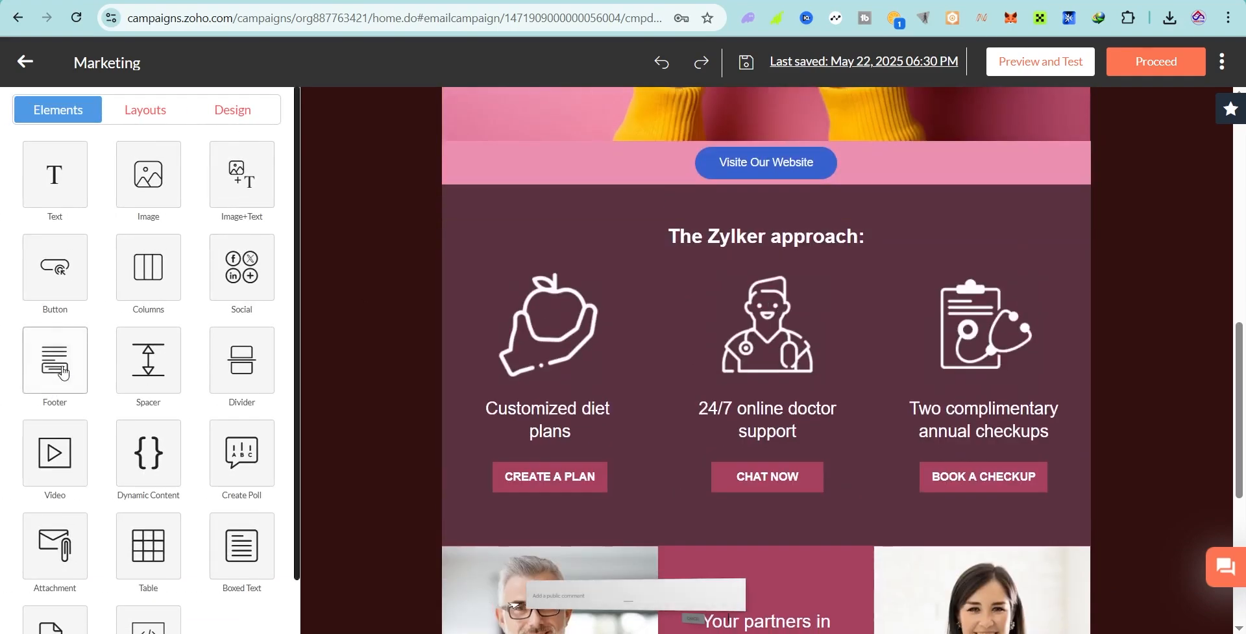
scroll(721, 318, "up", 15)
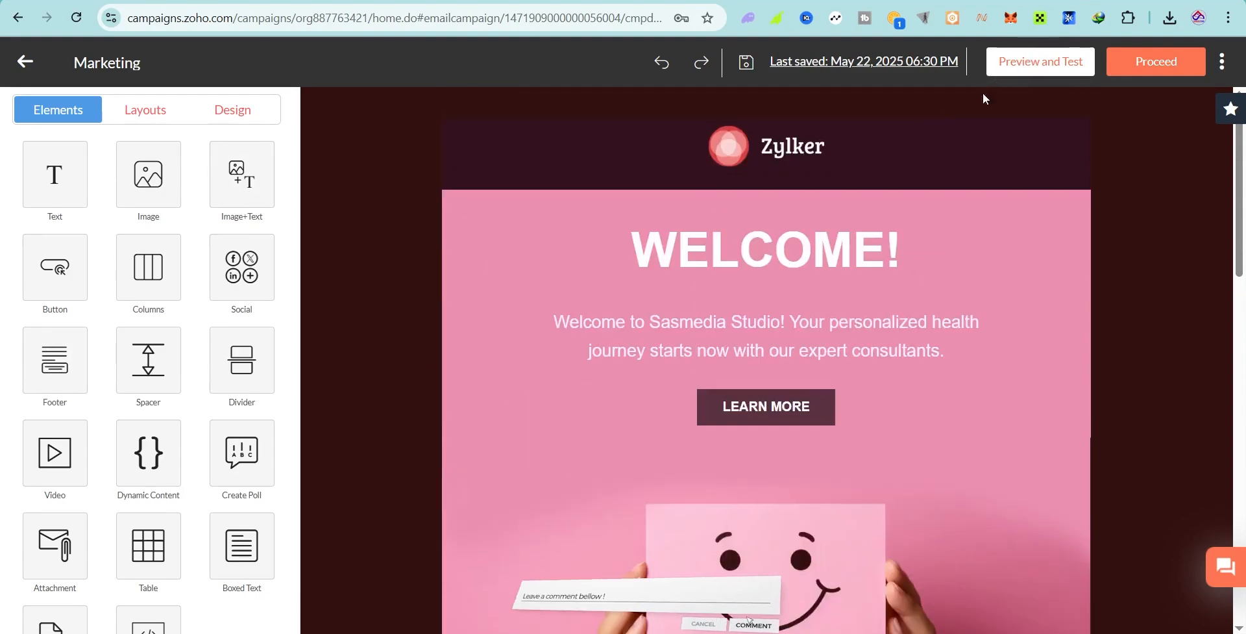
left_click(1148, 65)
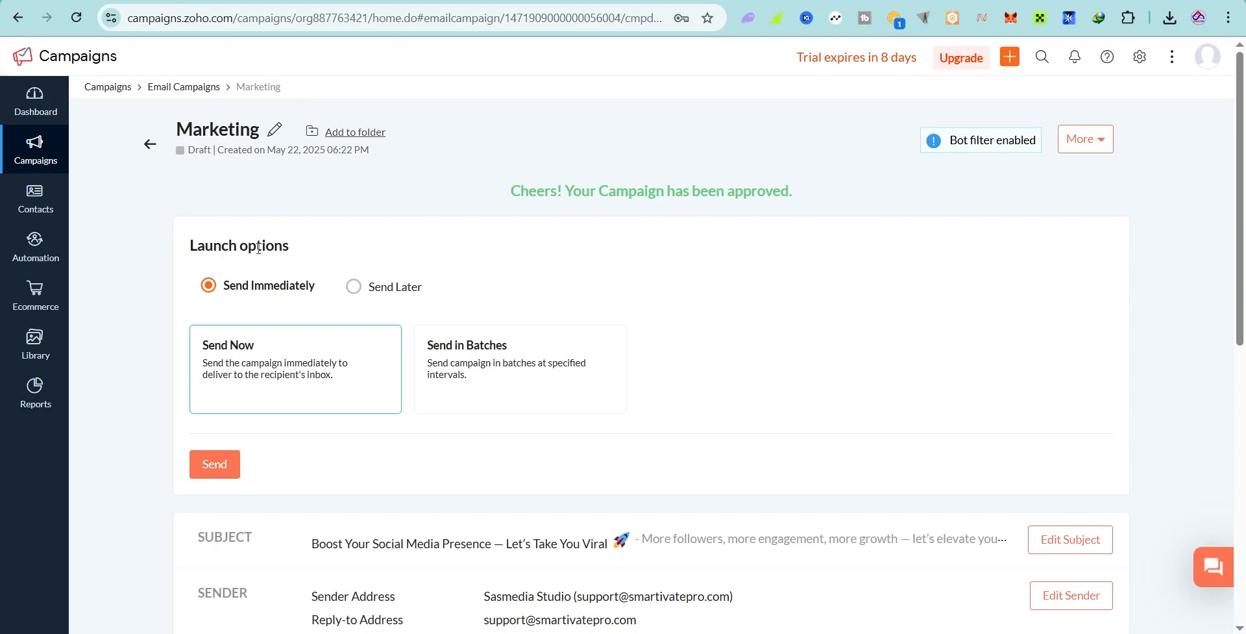
Step: Keep immediate sending, split into 5 batches spaced 30 minutes apart
left_click_drag(226, 288, 292, 285)
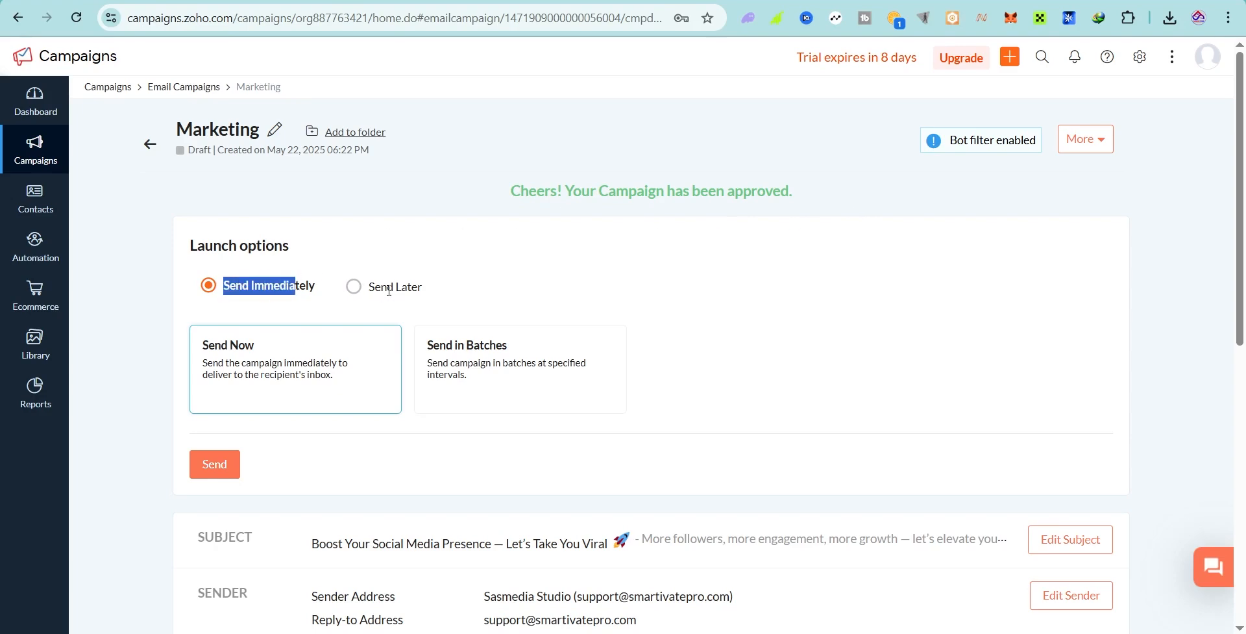
left_click(420, 292)
left_click(353, 288)
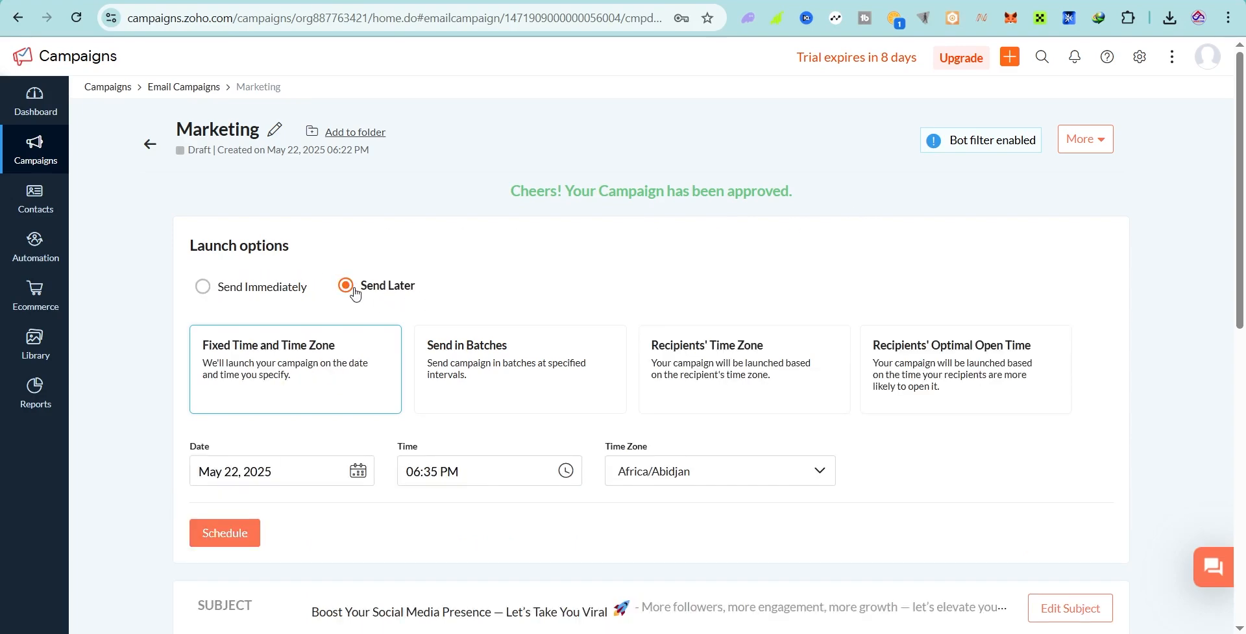
left_click(234, 288)
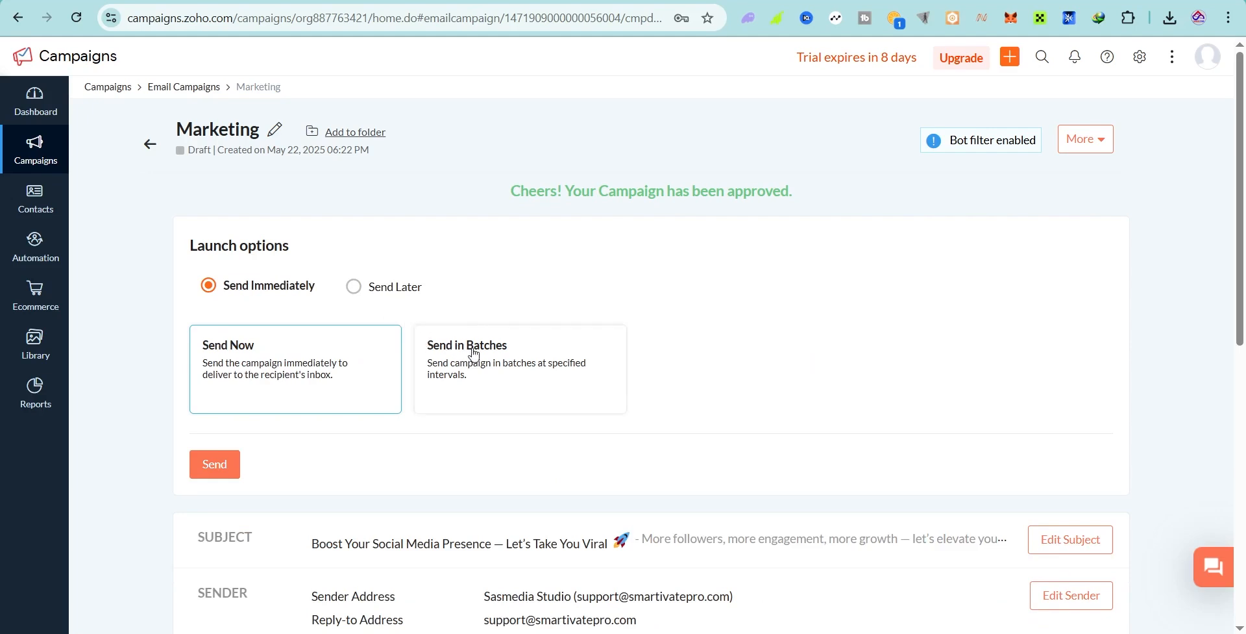
left_click(505, 376)
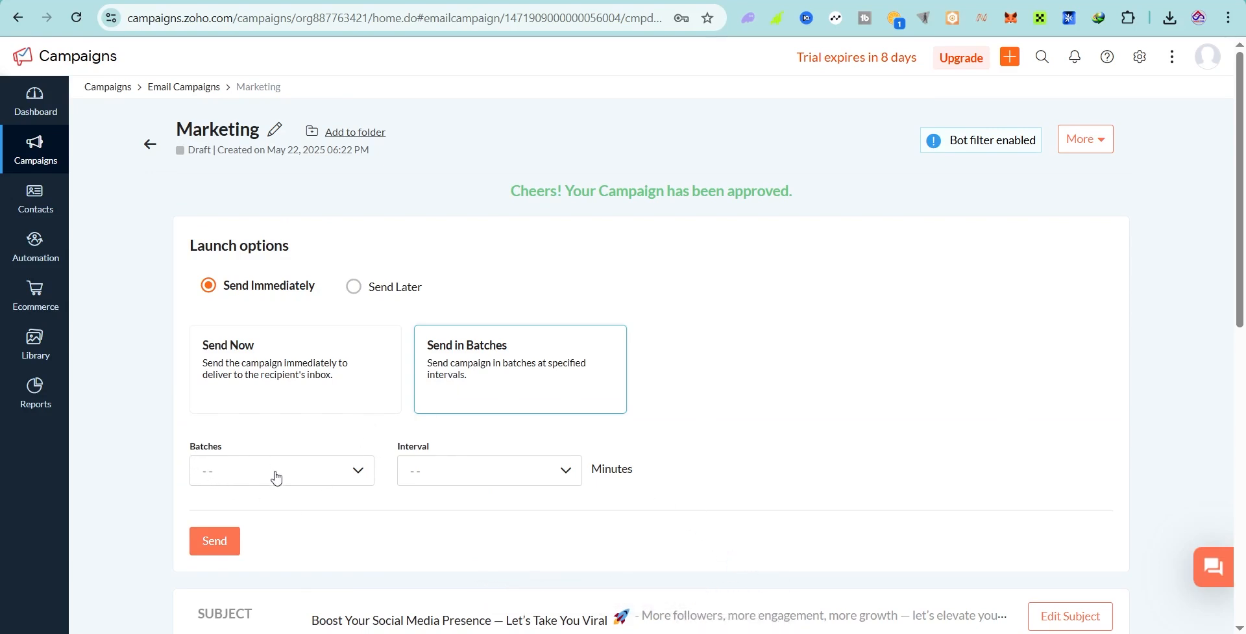
left_click(354, 473)
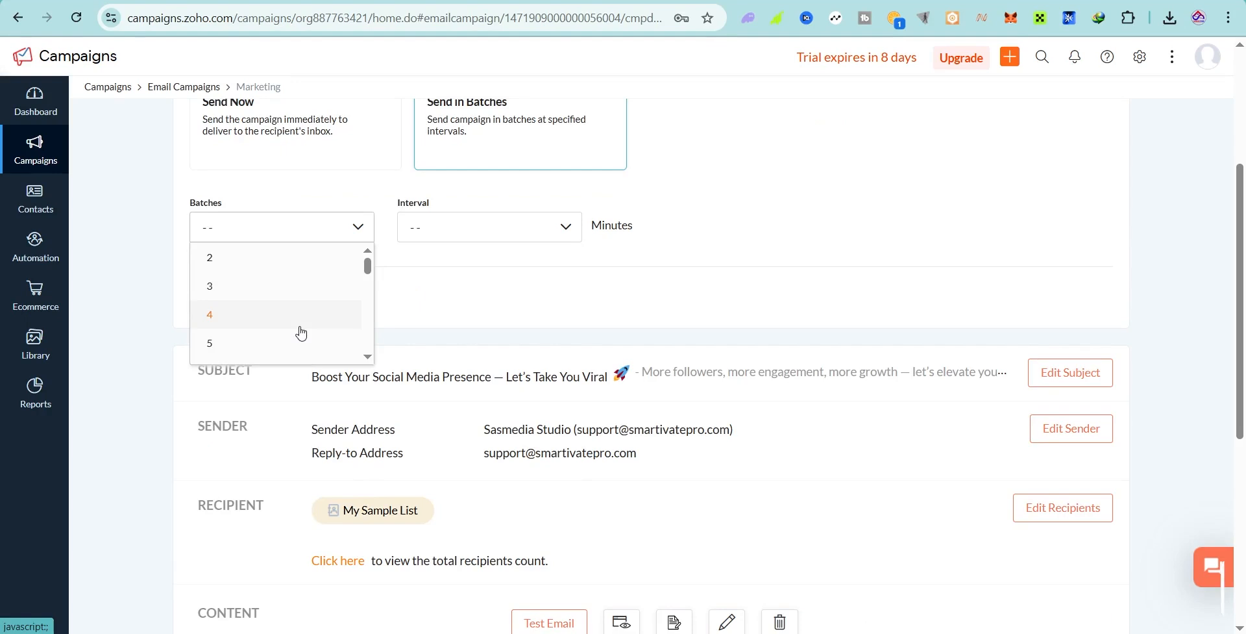
left_click(254, 344)
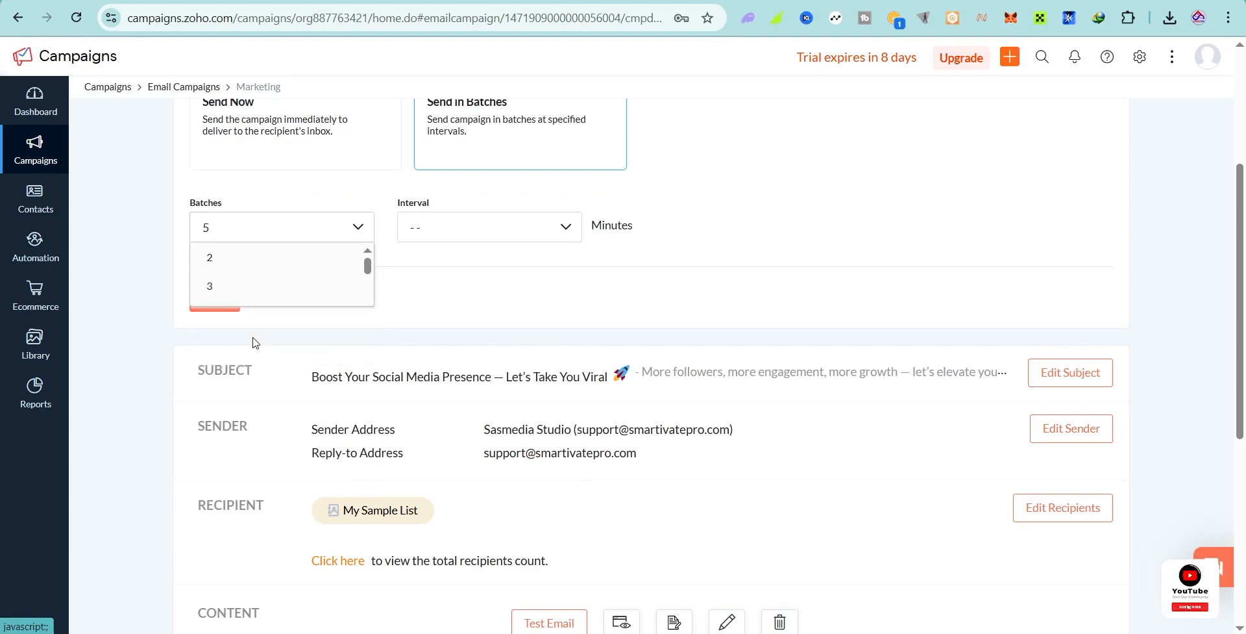
left_click(457, 234)
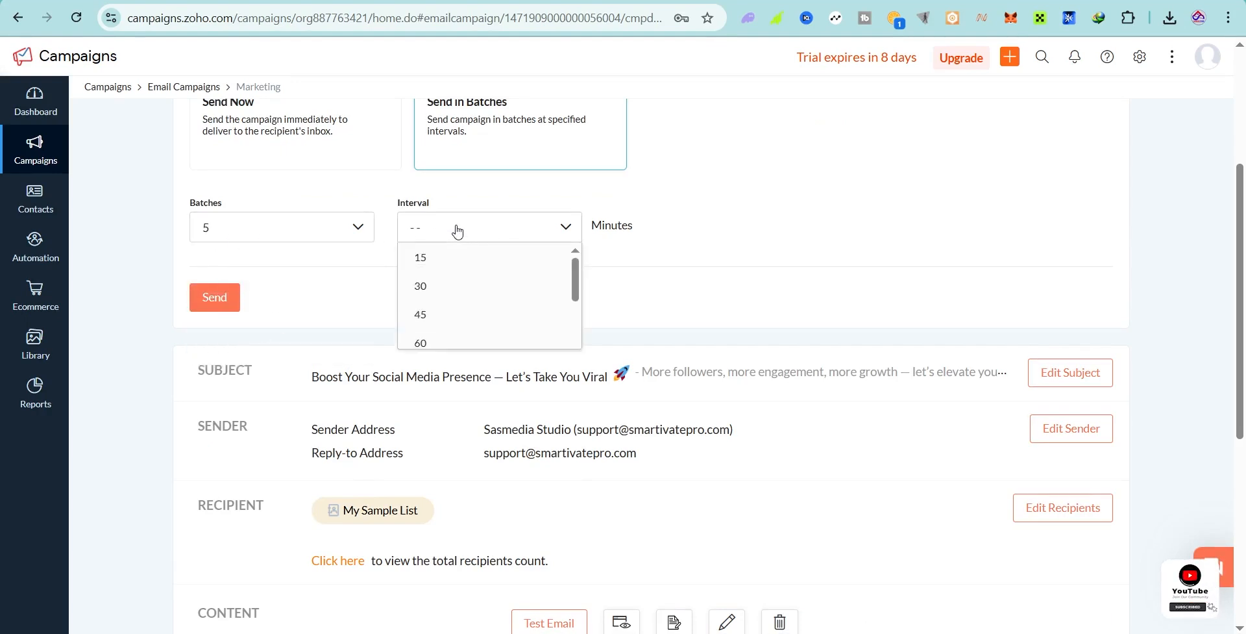
left_click(439, 288)
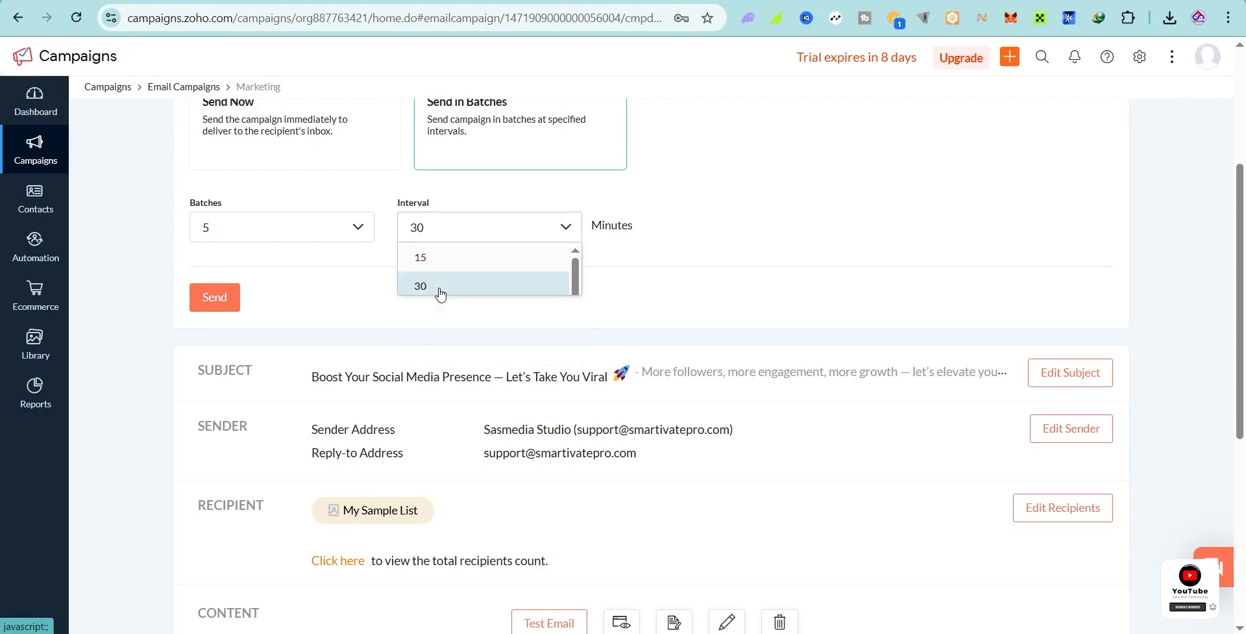
scroll(630, 292, "up", 3)
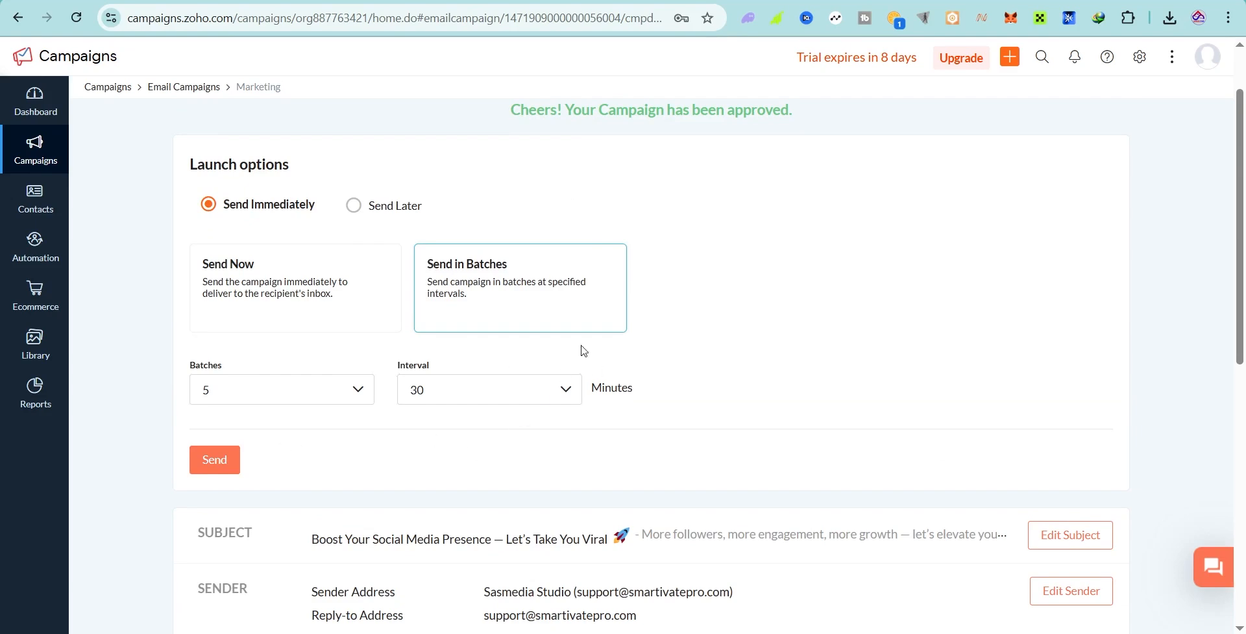
Step: Switch the Marketing campaign from batches back to Send Now and start sending it
left_click(236, 281)
scroll(247, 267, "down", 1)
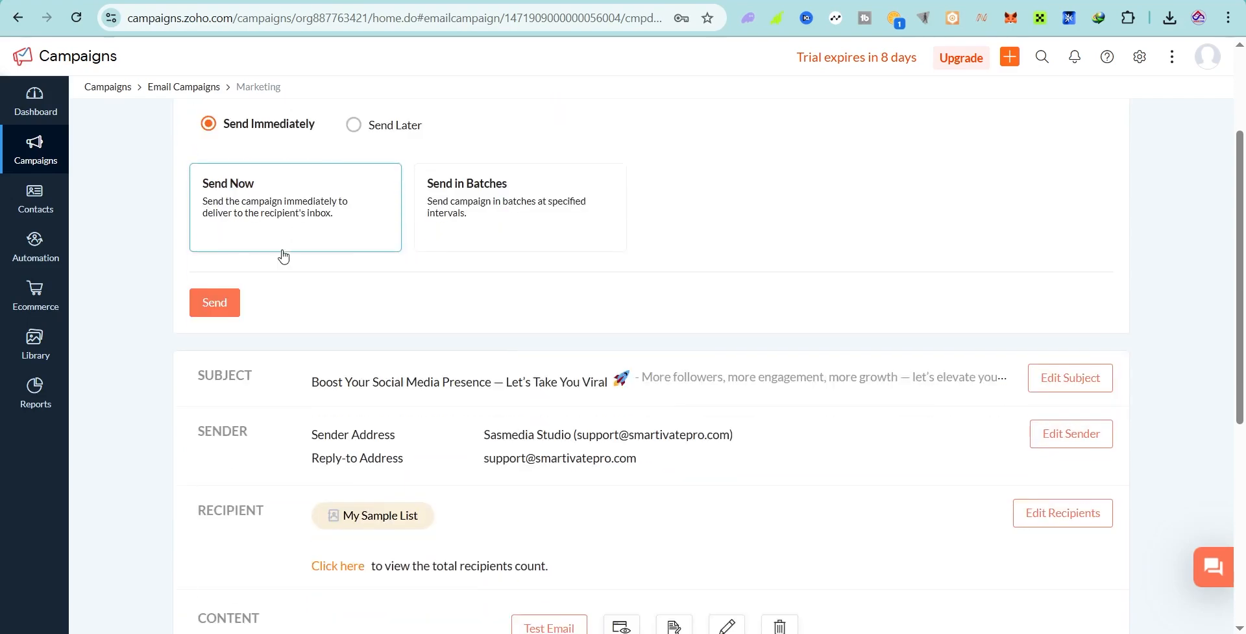
scroll(250, 260, "down", 5)
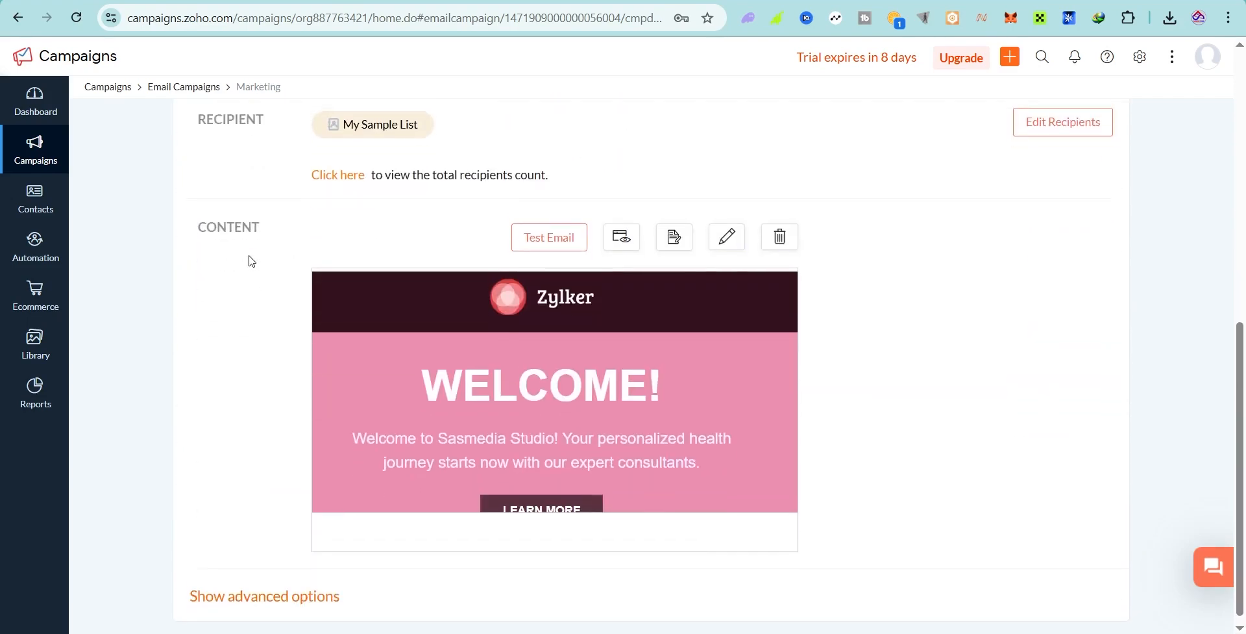
scroll(253, 262, "up", 8)
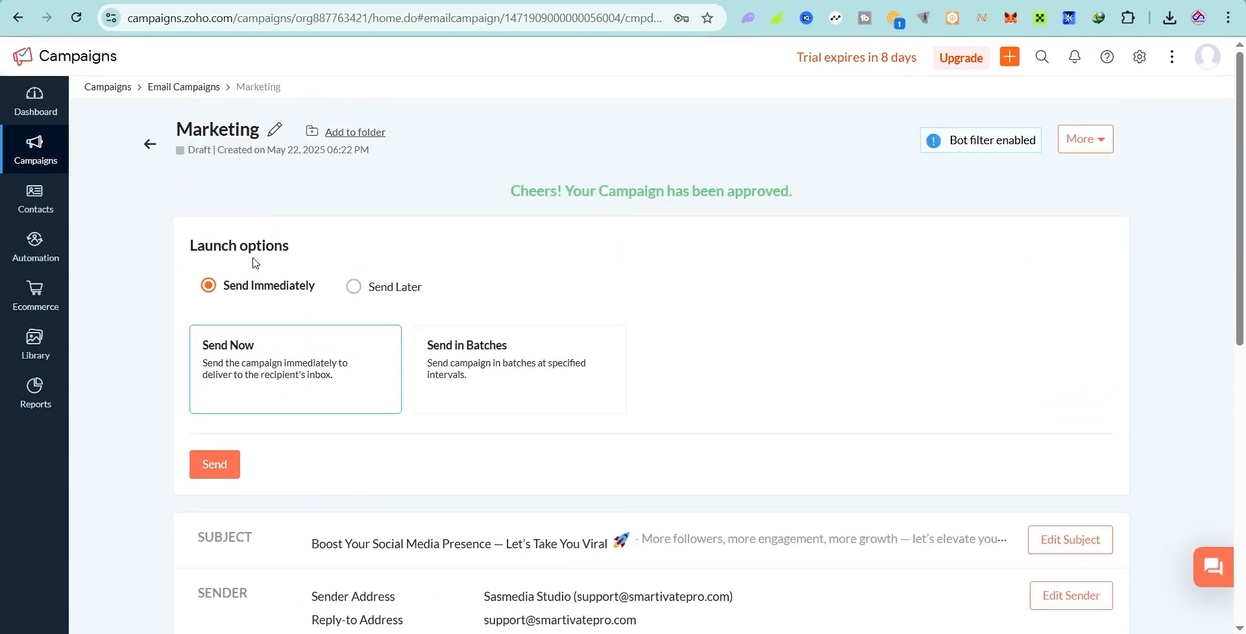
left_click(204, 468)
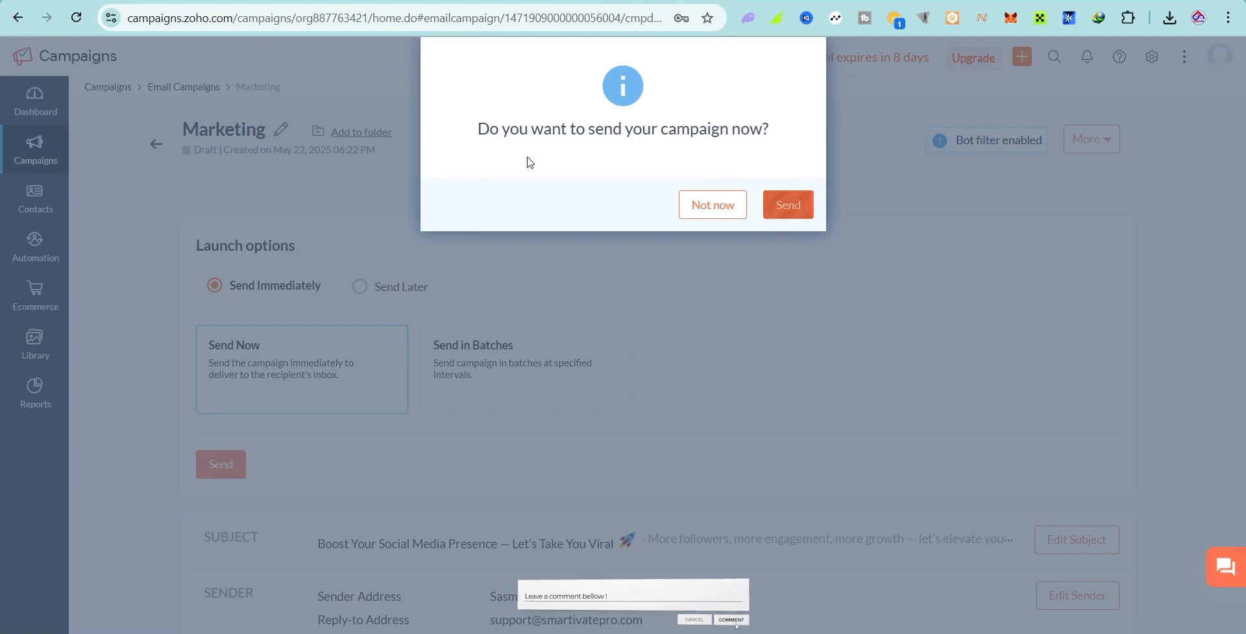
Step: Confirm sending the Marketing campaign now and open its report showing 2 sent, 2 delivered
left_click(781, 215)
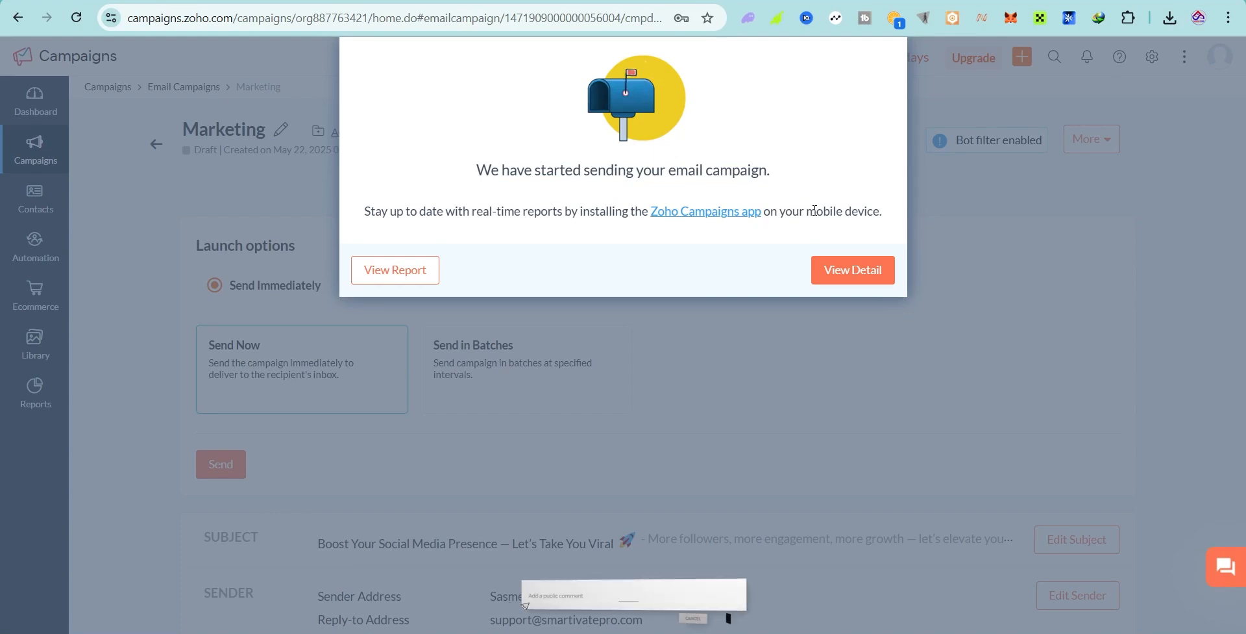
type("ave a")
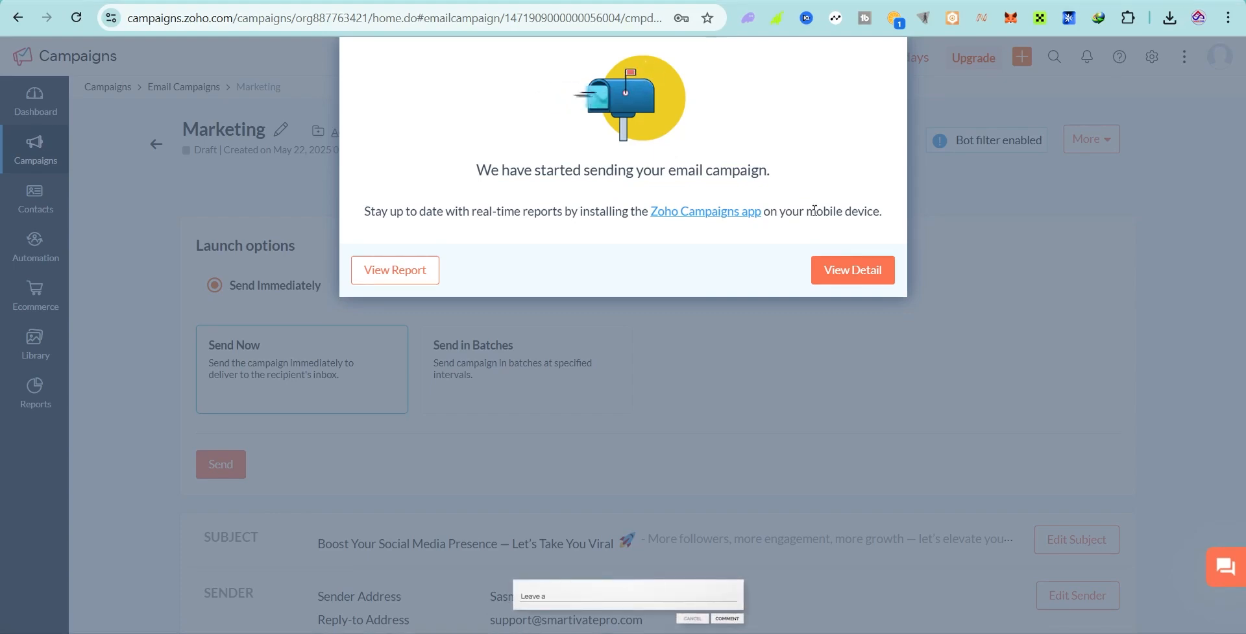
type(" comment bellow !")
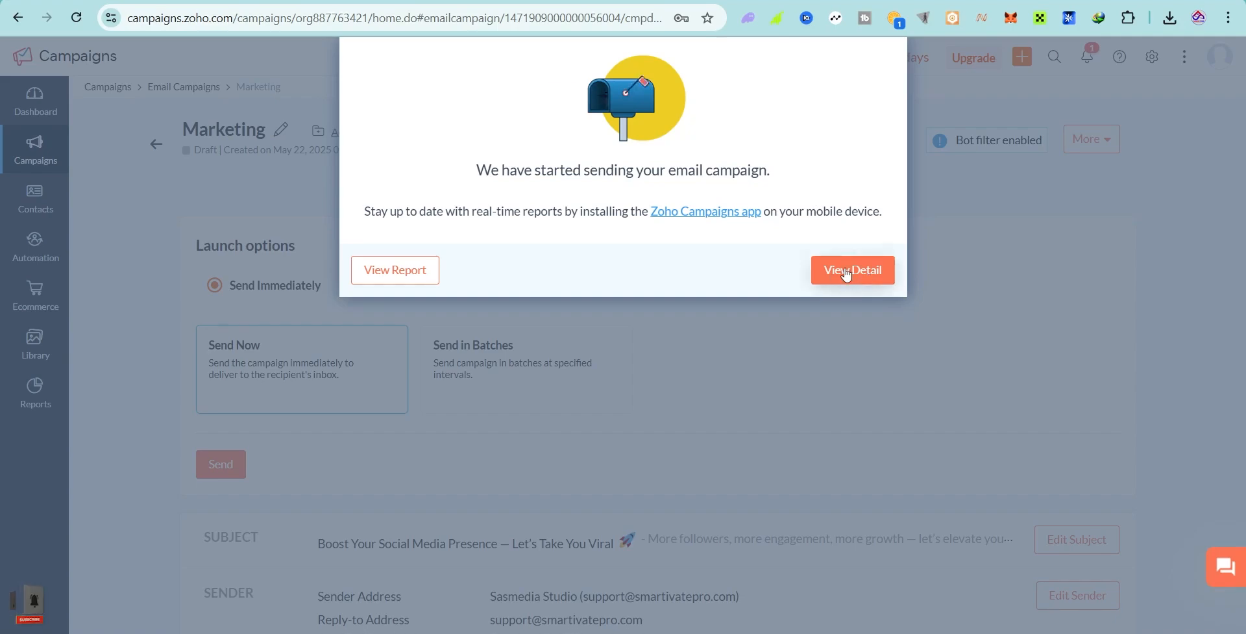
left_click(399, 272)
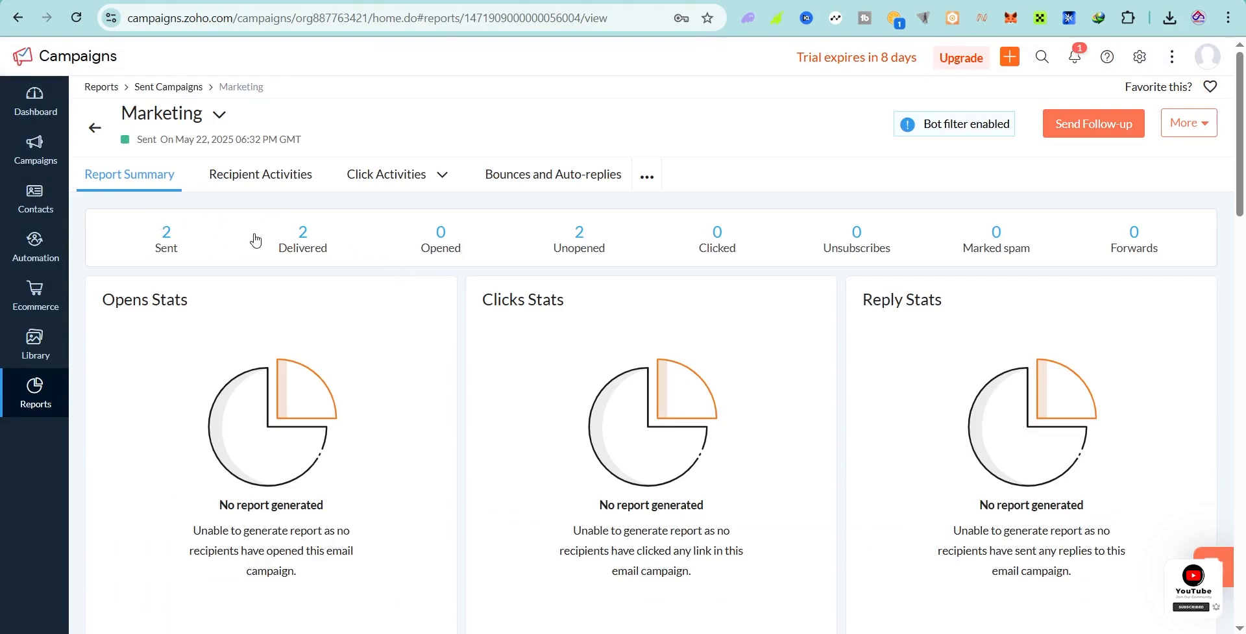
Step: Open Recipient Activities for the 2 delivered recipients, then filter the list to sent emails
double_click(299, 235)
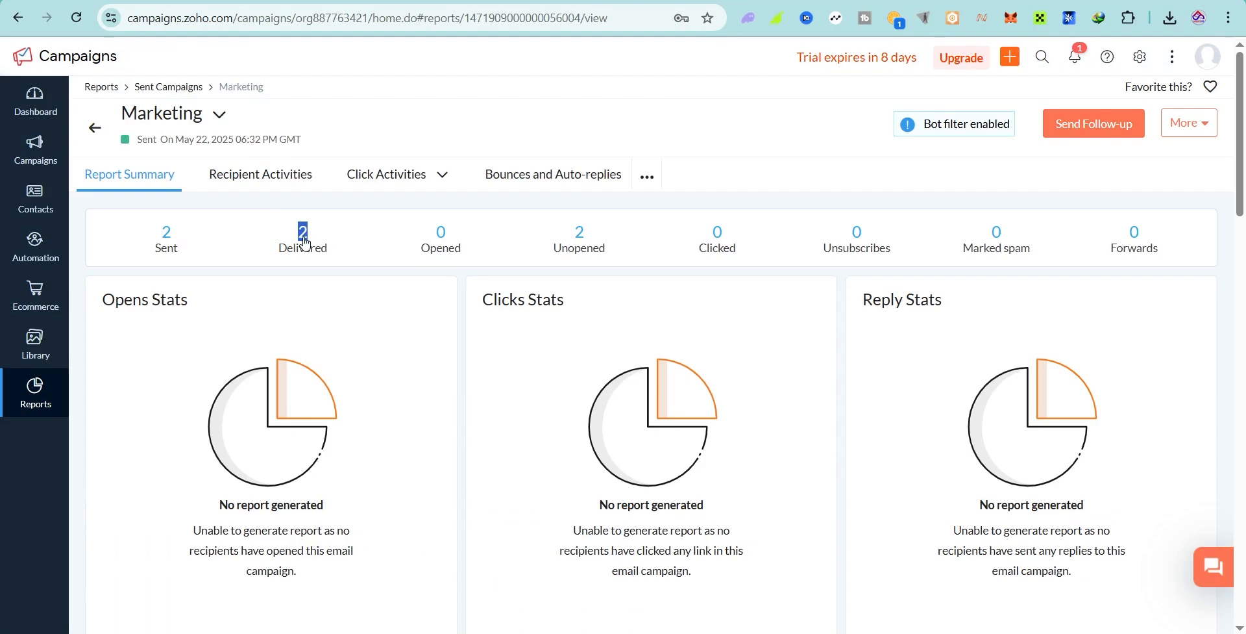
double_click(167, 232)
left_click(286, 239)
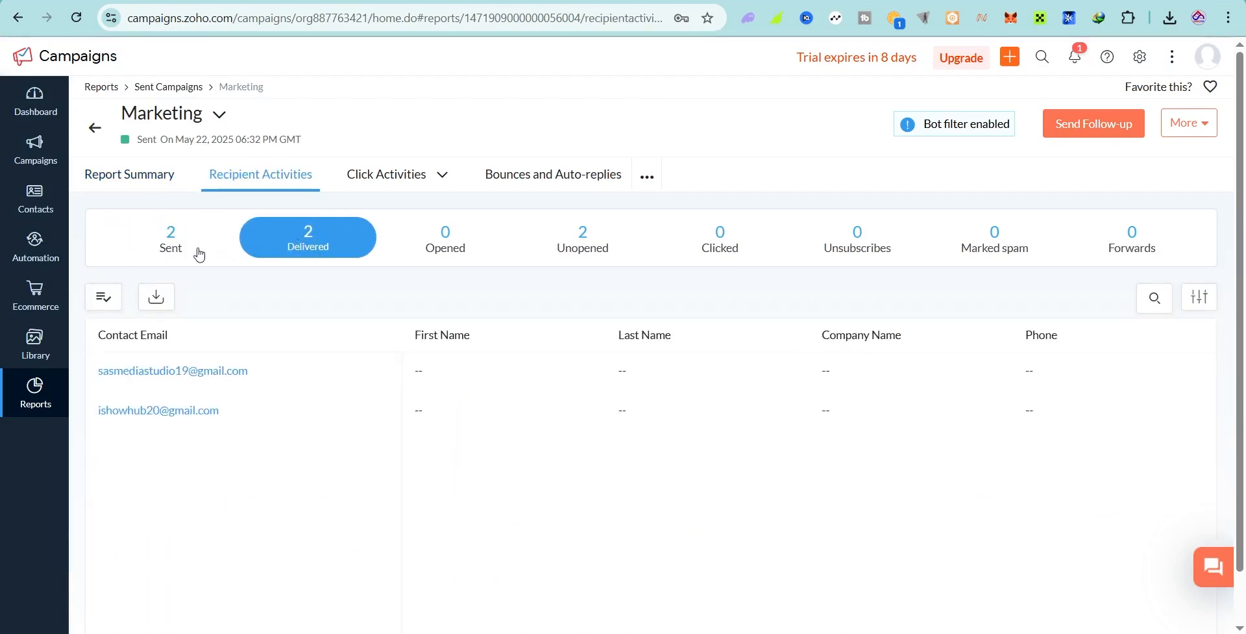
left_click(171, 246)
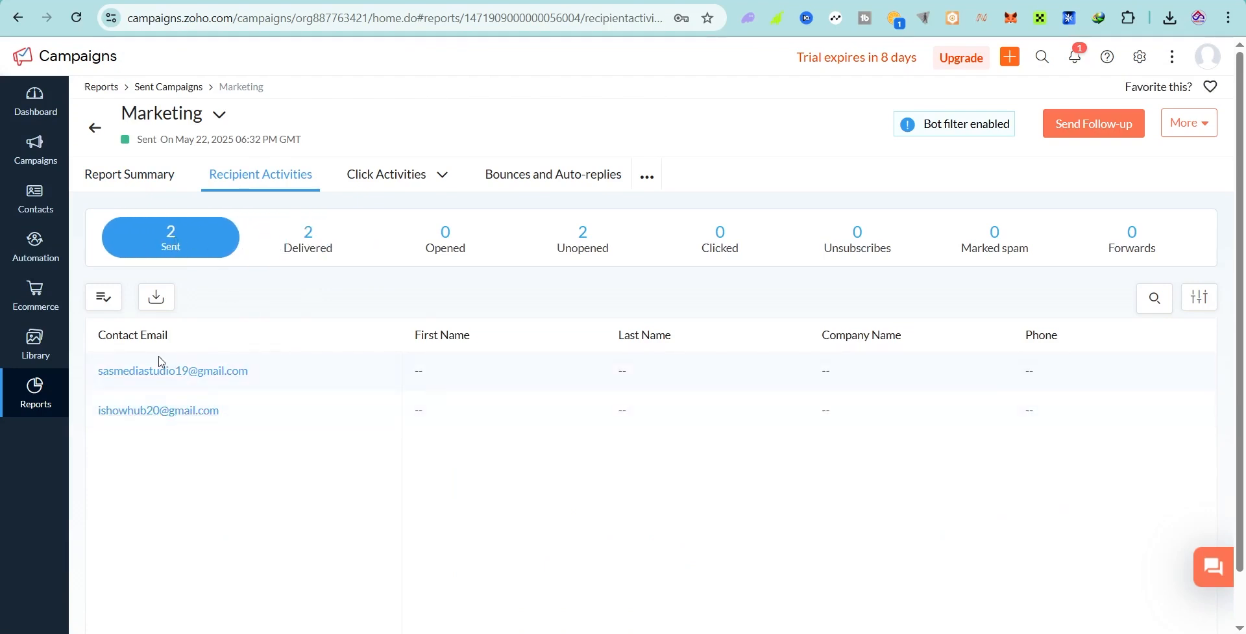
Step: Review the Opened, Unopened, Clicked and Marked spam counts, then open the notifications list
left_click_drag(215, 416, 78, 380)
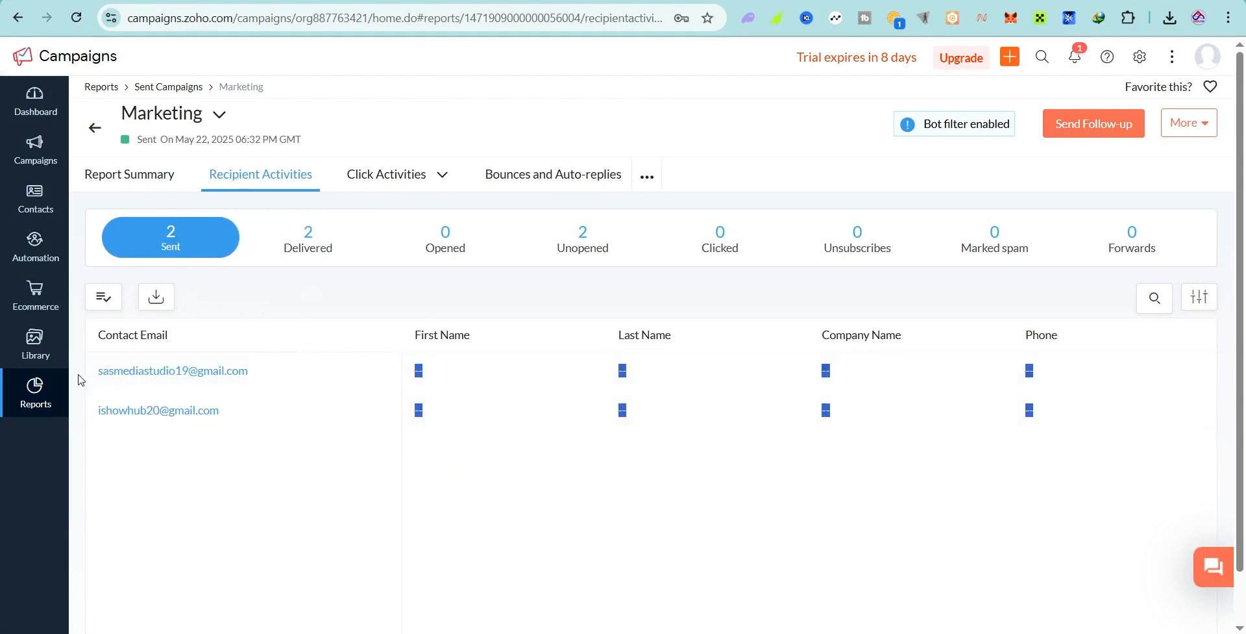
left_click_drag(425, 249, 467, 249)
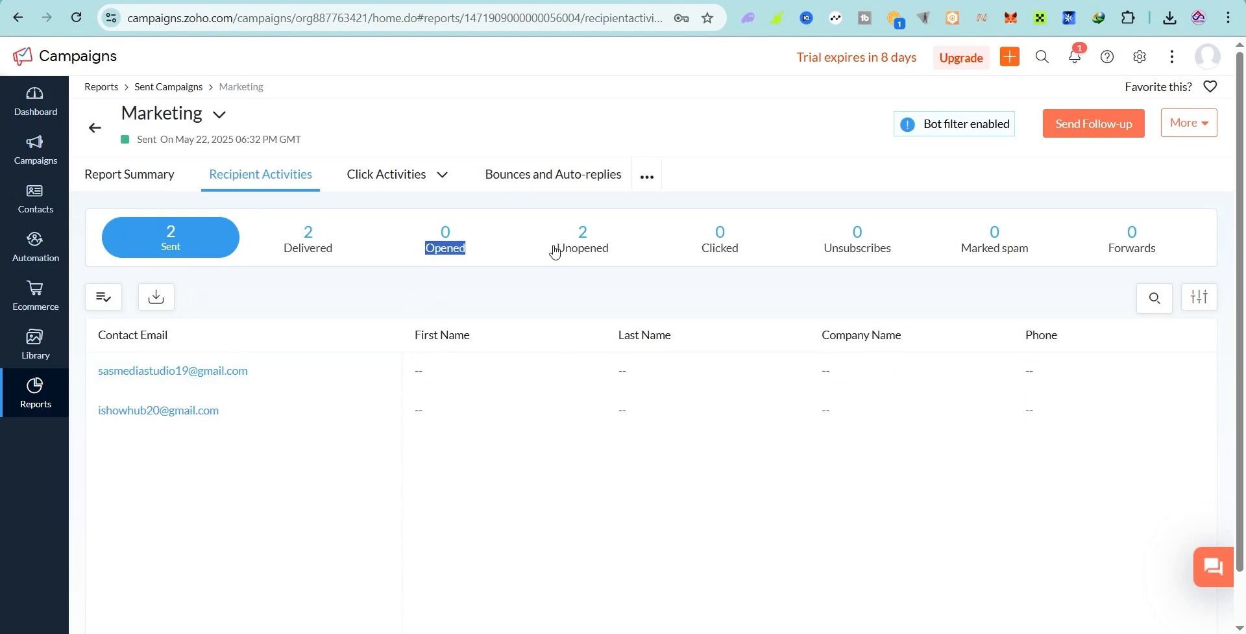
left_click_drag(556, 250, 595, 262)
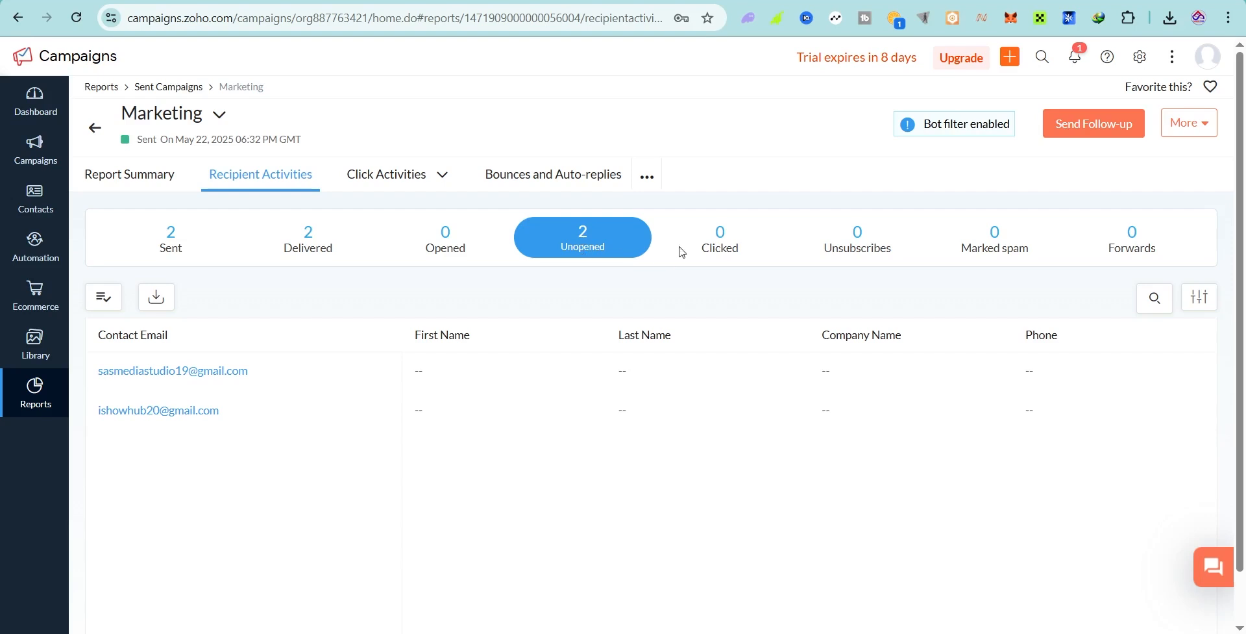
left_click_drag(682, 252, 876, 253)
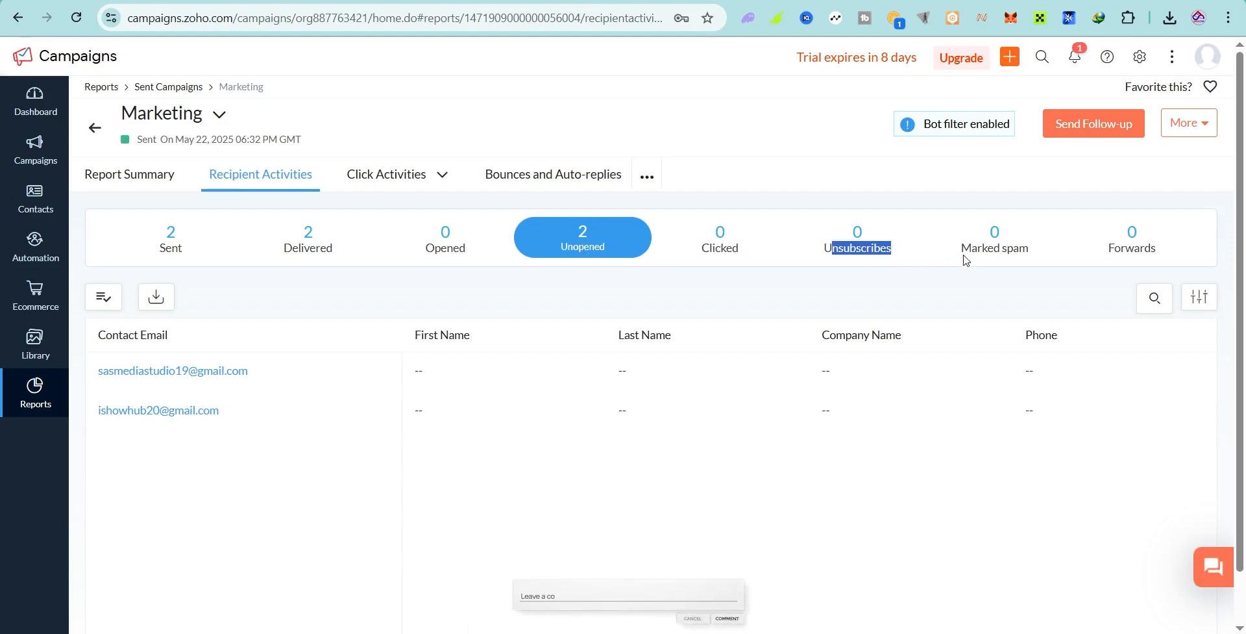
left_click_drag(962, 253, 1026, 253)
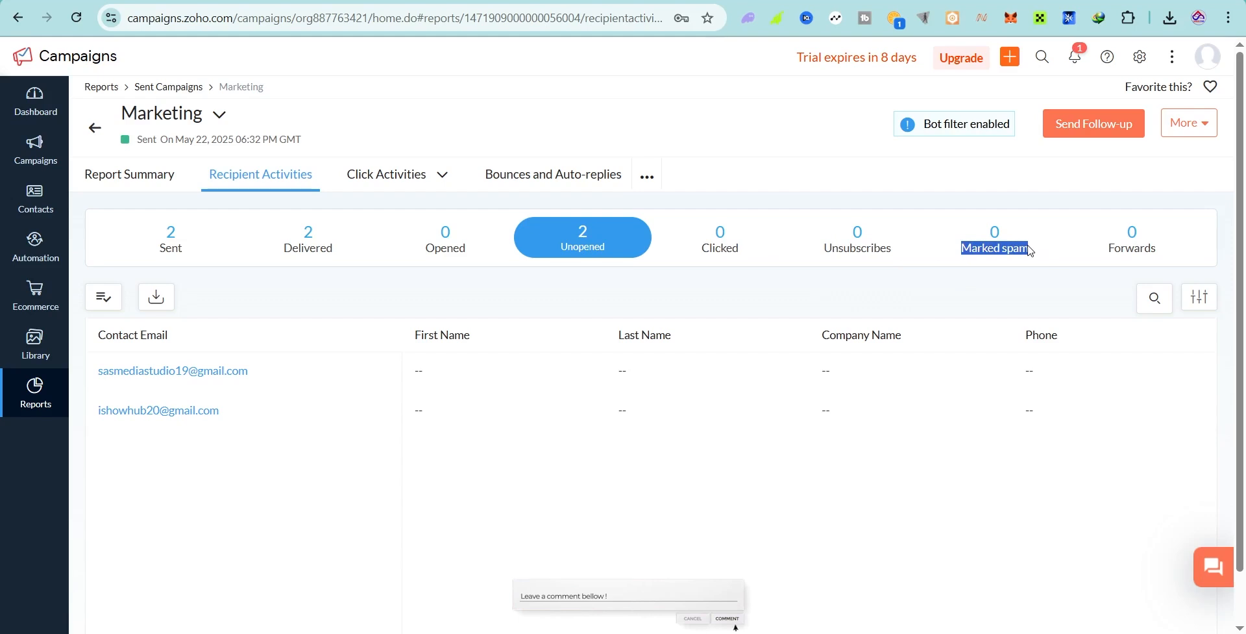
left_click(840, 283)
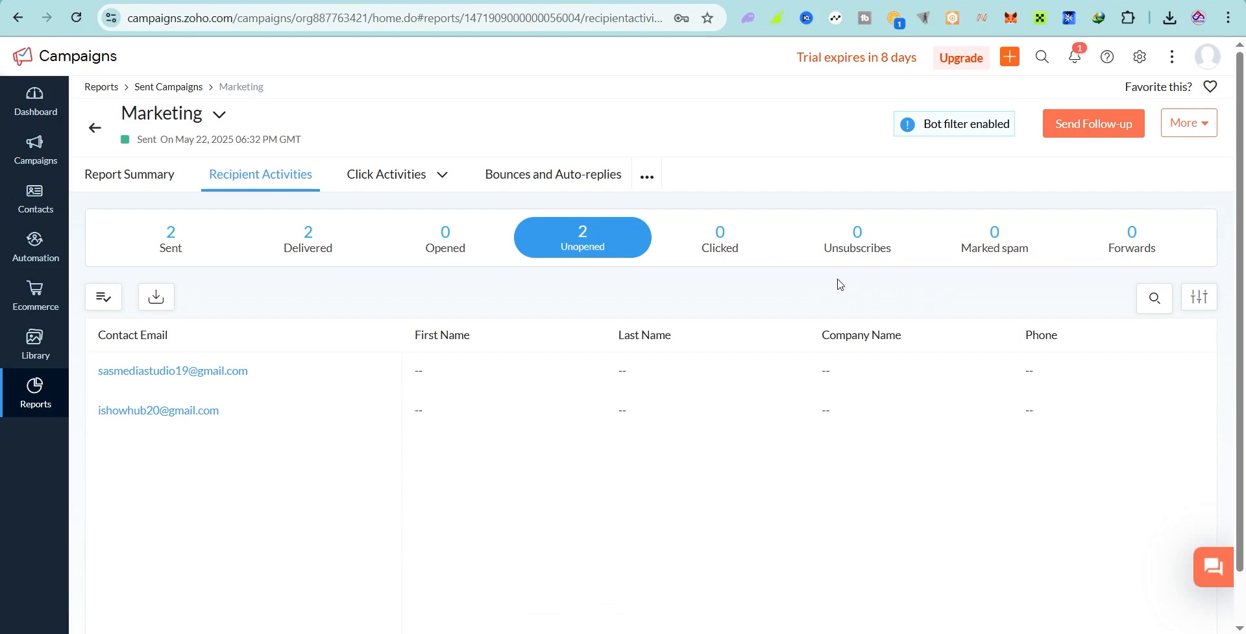
left_click(1073, 59)
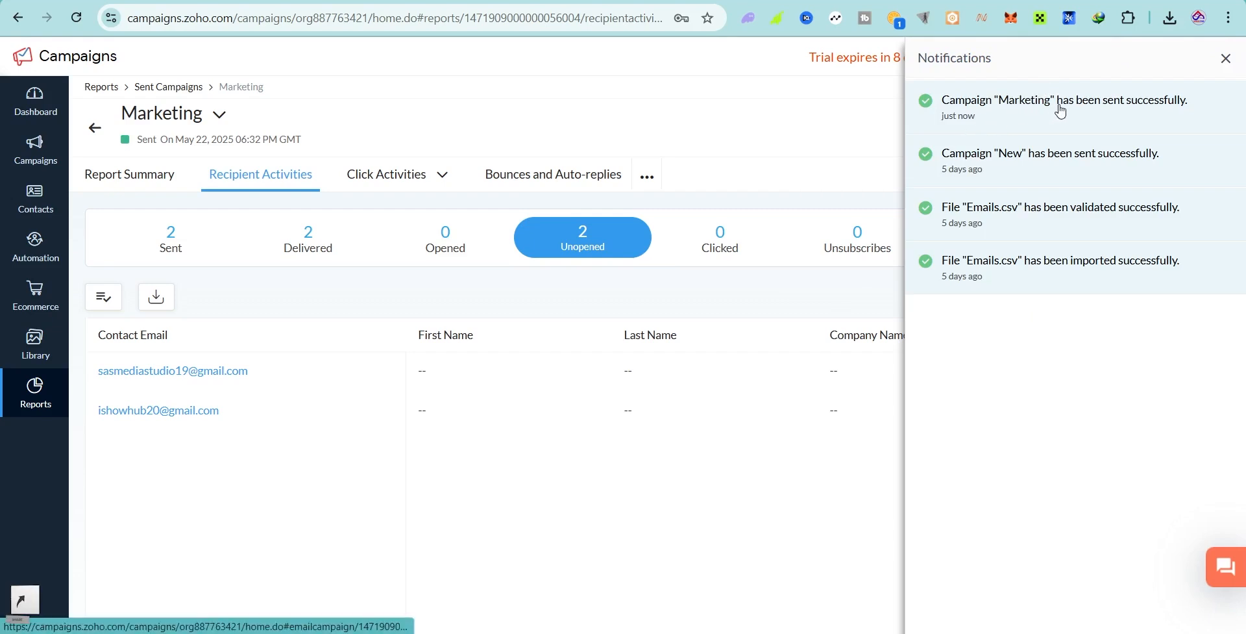
Step: Close the Notifications panel
left_click(1225, 60)
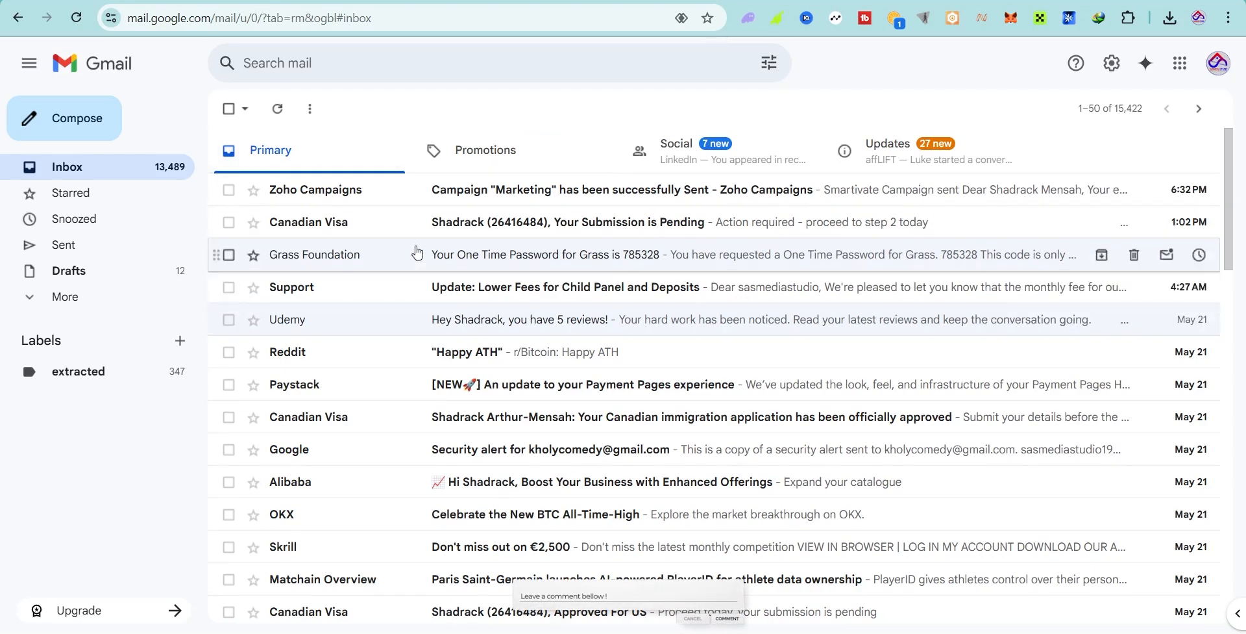
Step: Show the Promotions tab containing Sasmedia Studio's 'Boost Your Social Media Presence' email
left_click(492, 155)
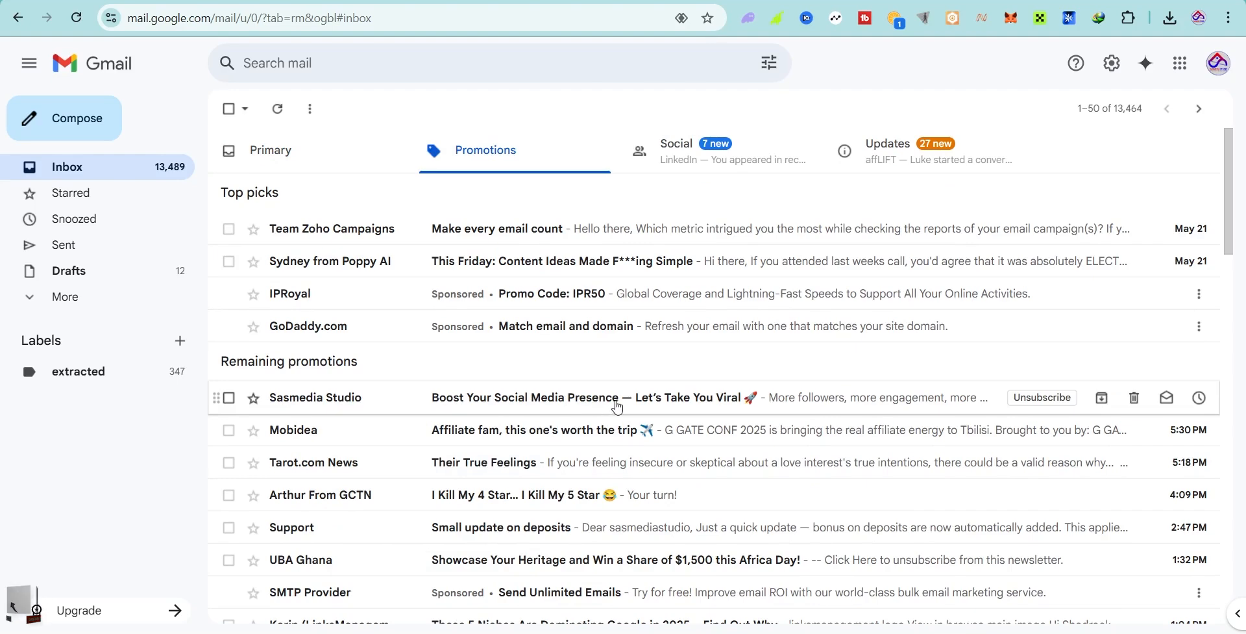
Step: Read Sasmedia Studio's 'Boost Your Social Media Presence' email, then return to the Zoho Campaigns report
left_click(552, 405)
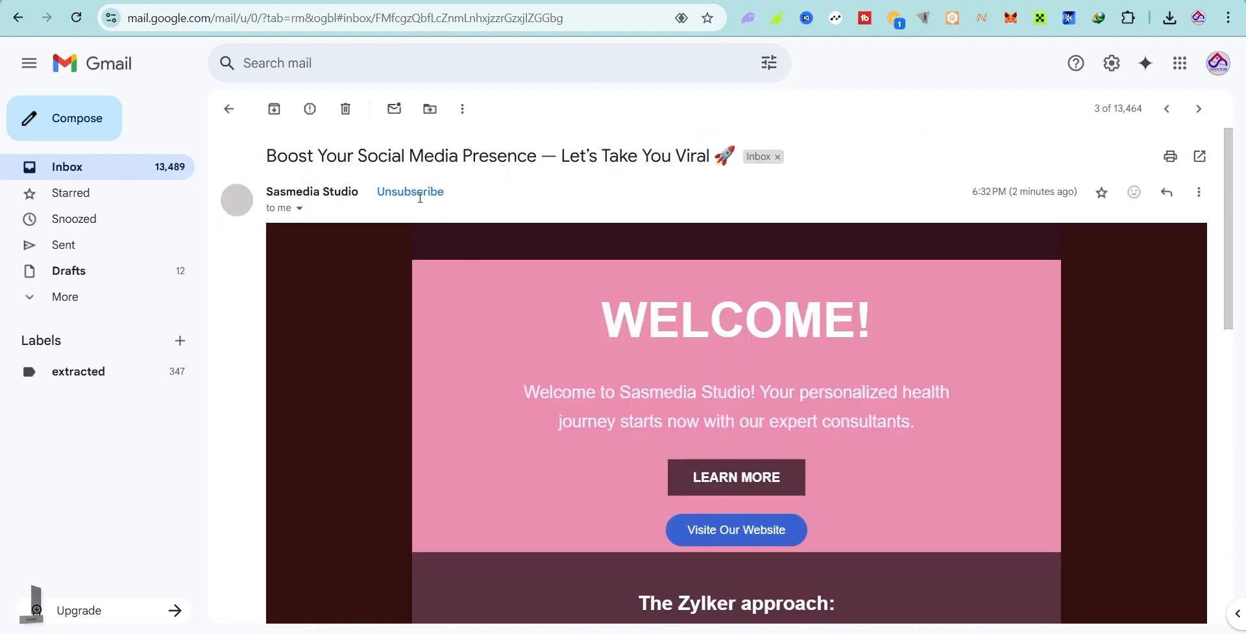
left_click_drag(267, 159, 741, 158)
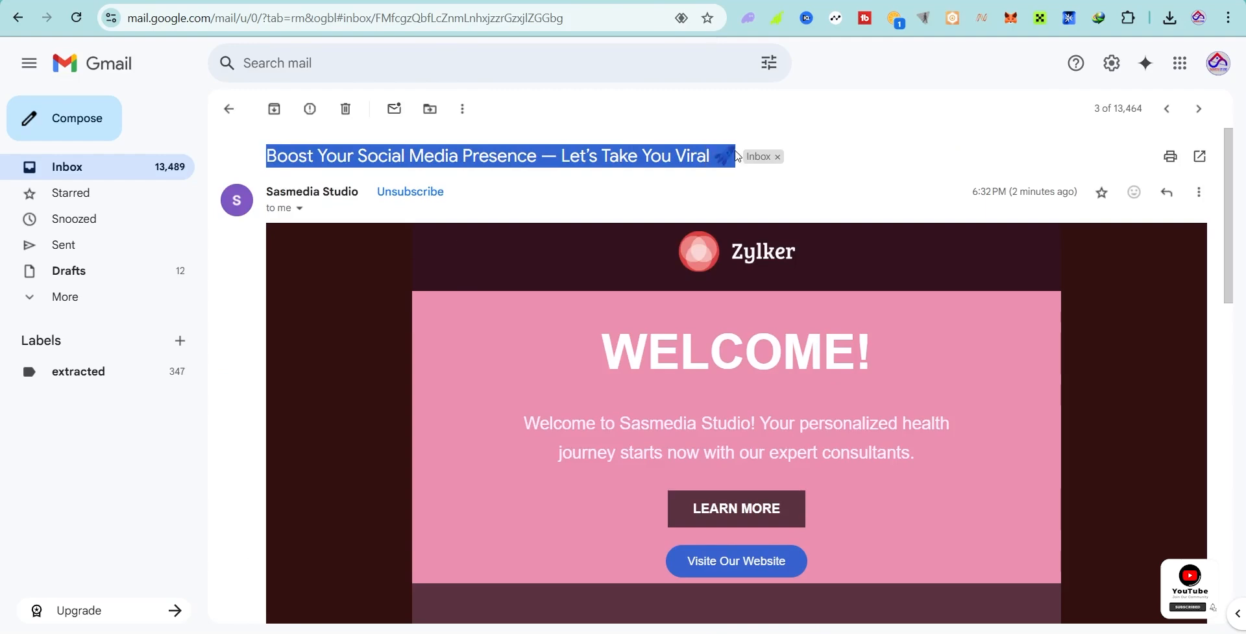
left_click_drag(268, 191, 369, 195)
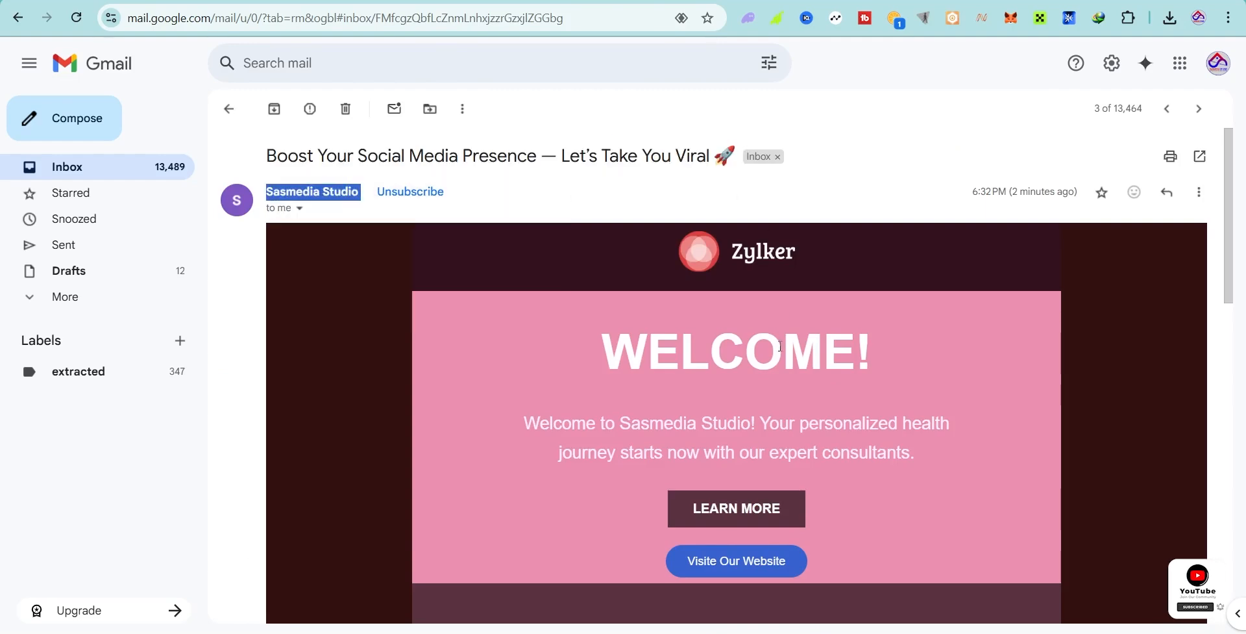
scroll(778, 360, "down", 5)
scroll(779, 344, "up", 5)
scroll(608, 408, "down", 4)
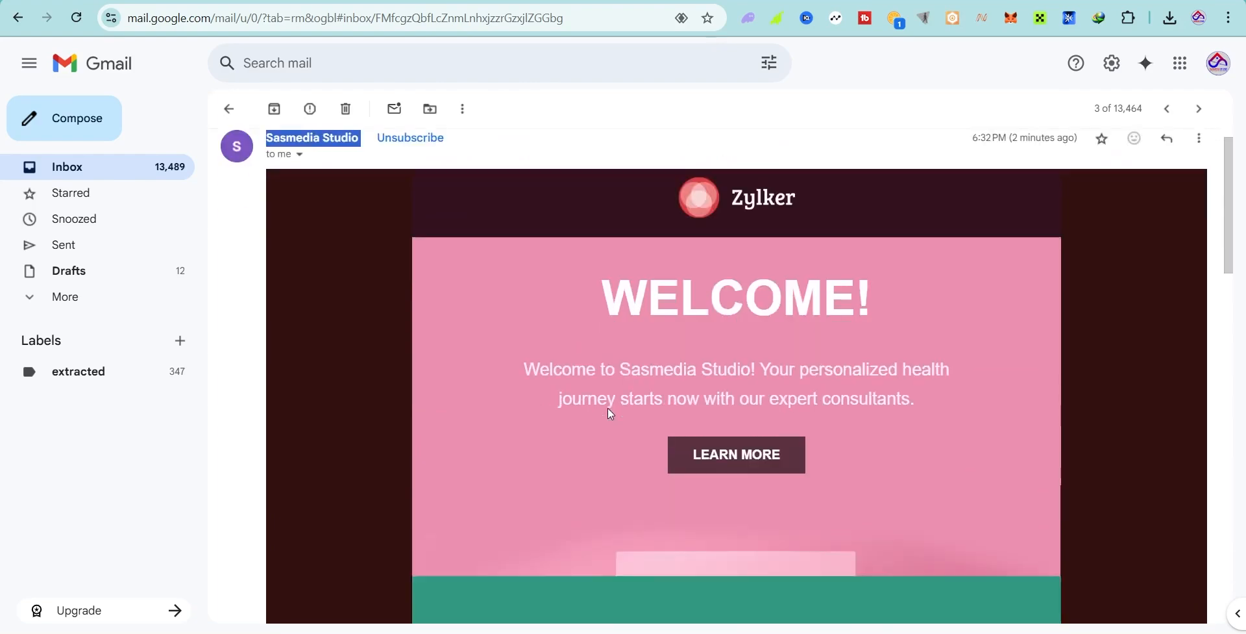
left_click_drag(553, 181, 651, 180)
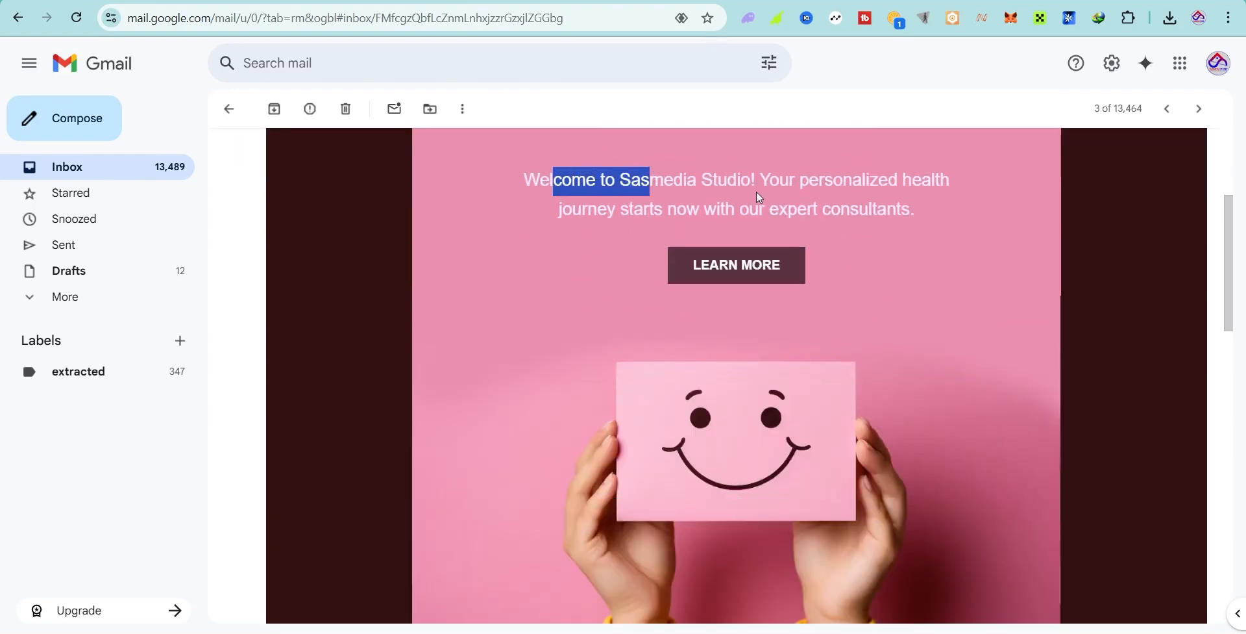
left_click_drag(757, 193, 766, 192)
scroll(770, 318, "down", 16)
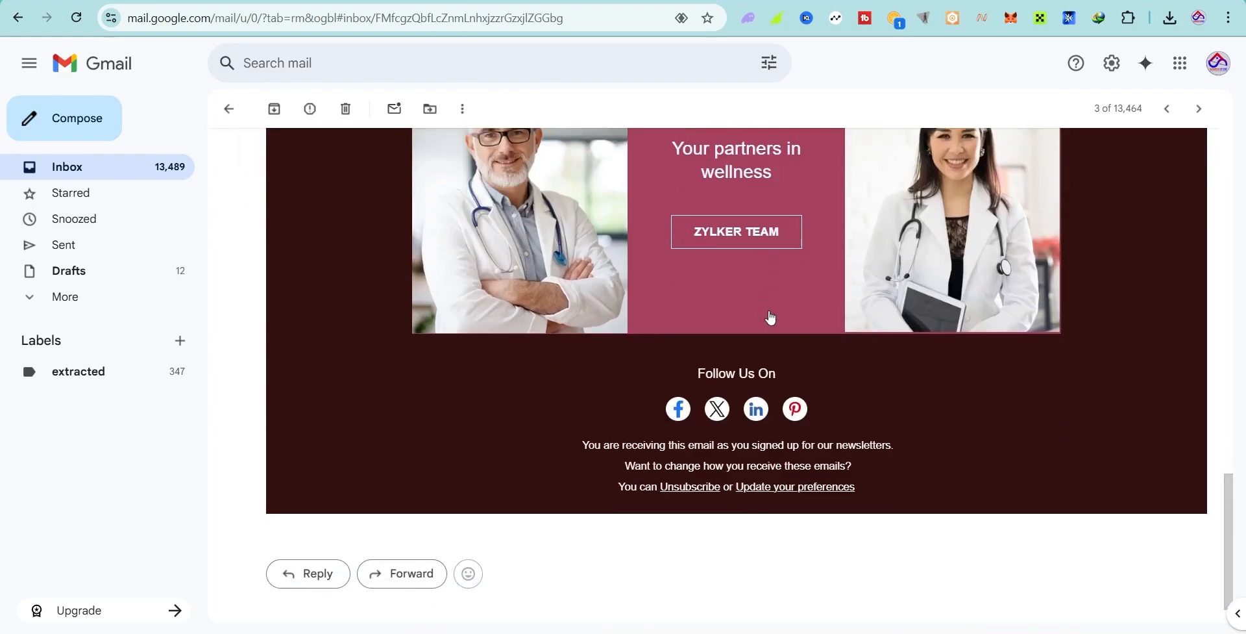
scroll(766, 313, "up", 8)
scroll(769, 313, "up", 8)
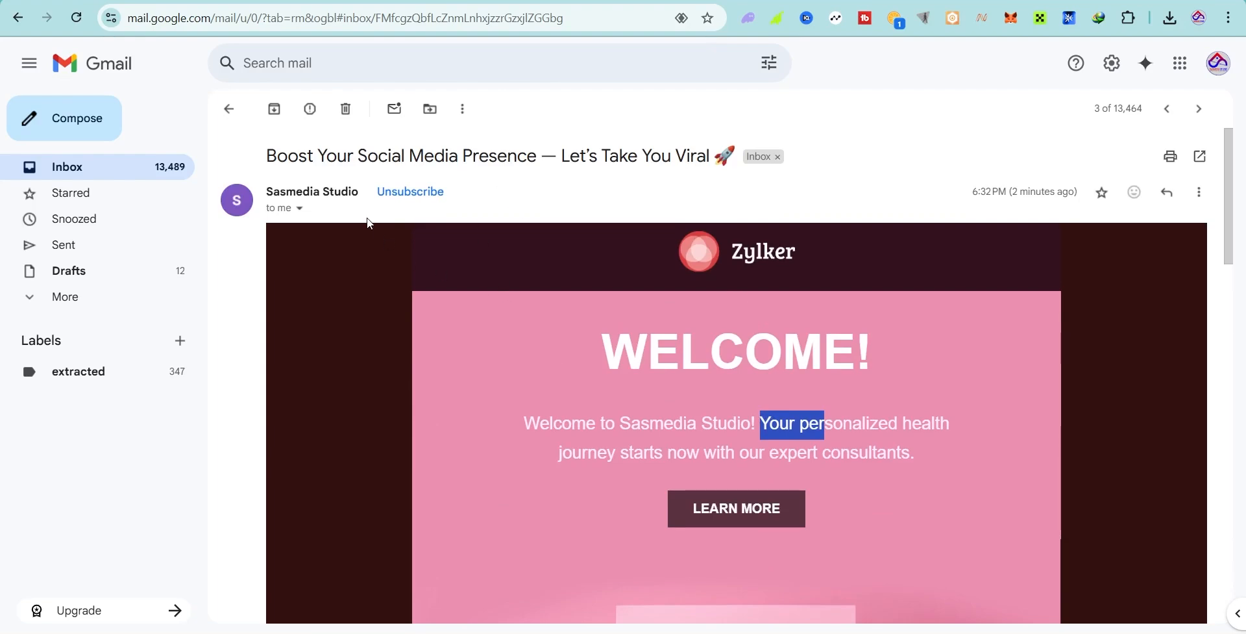
key("alt+Tab")
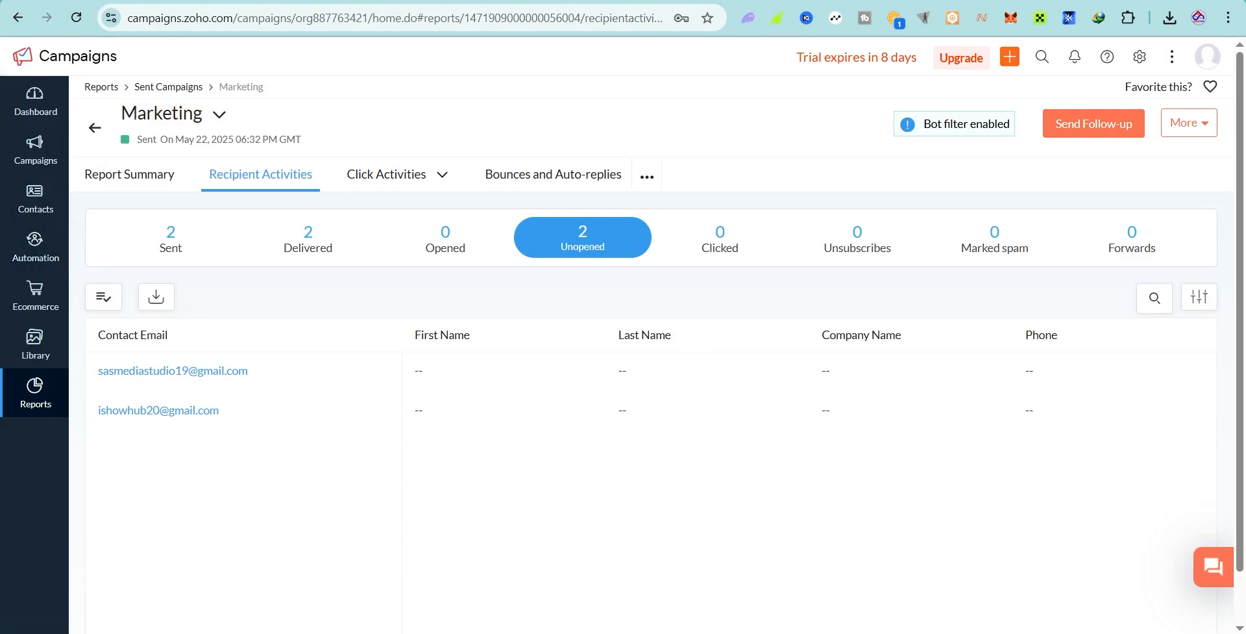
Step: Load the Zoho Campaigns homepage at zoho.com/campaigns in the Incognito Chrome window
mouse_move(858, 633)
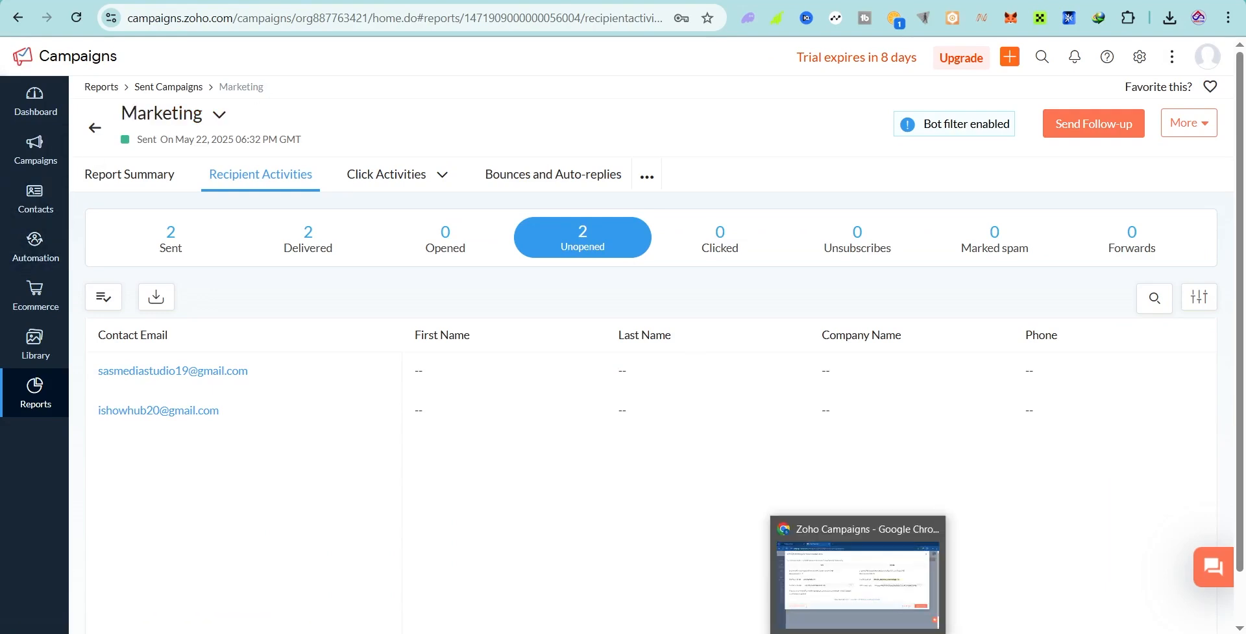
left_click(868, 546)
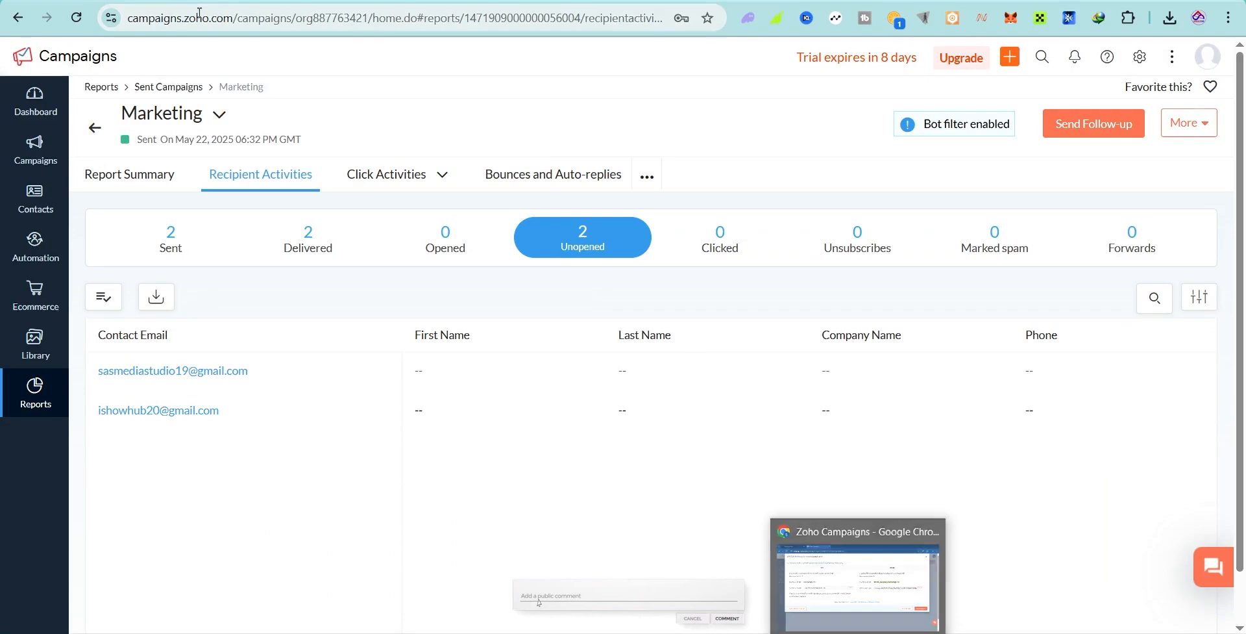
left_click(231, 14)
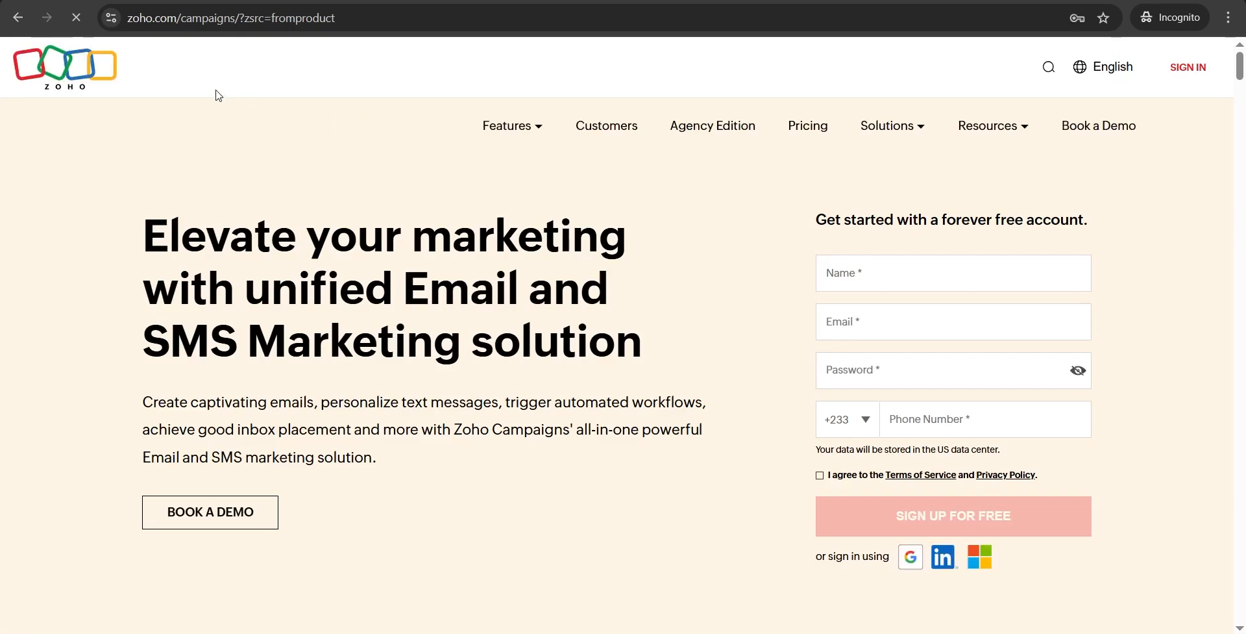
Step: Open Plans & Pricing and review the Forever Free plan: no credit card, US$0, signup forms
left_click(803, 133)
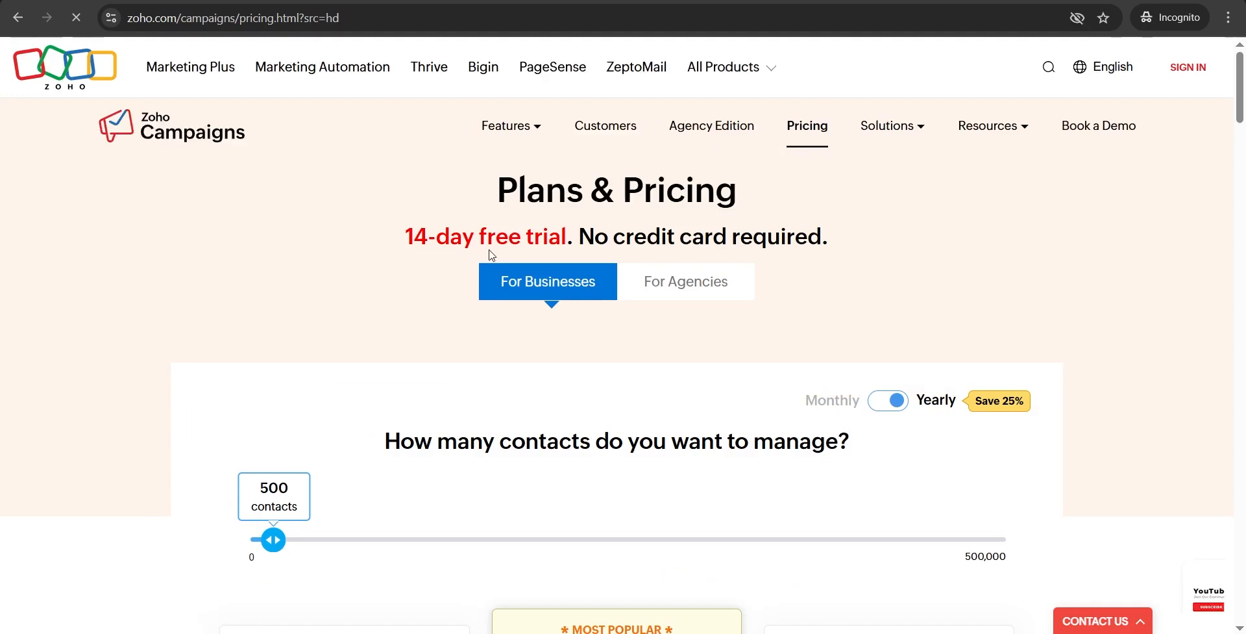
left_click_drag(490, 245, 812, 241)
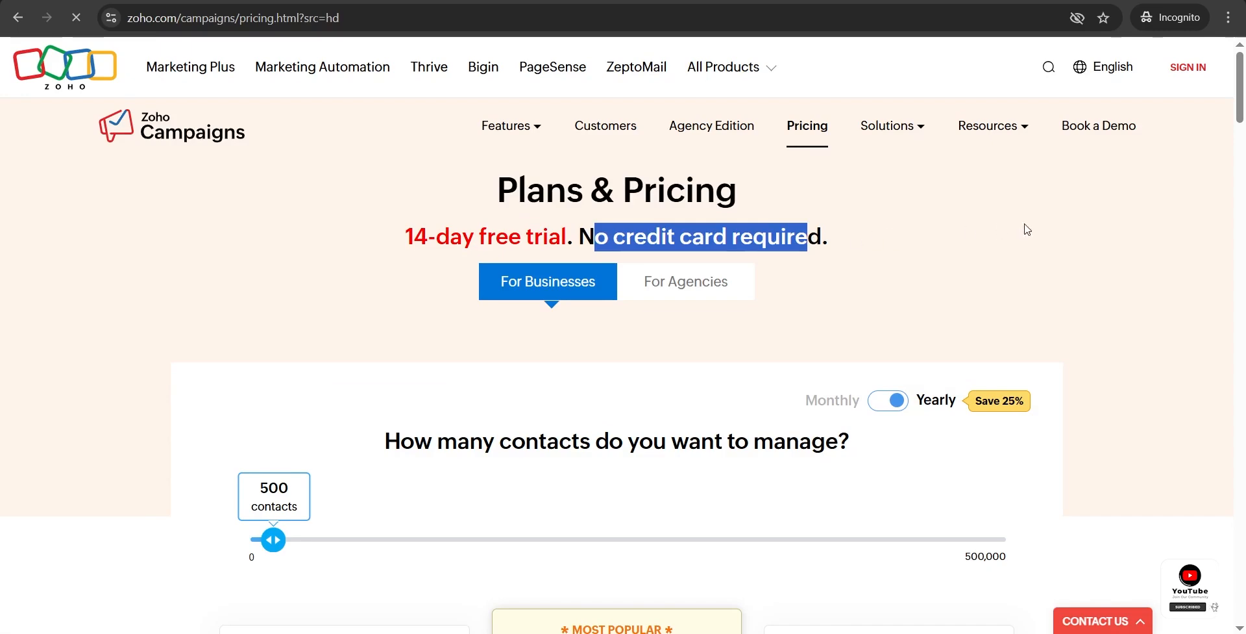
scroll(1027, 230, "down", 9)
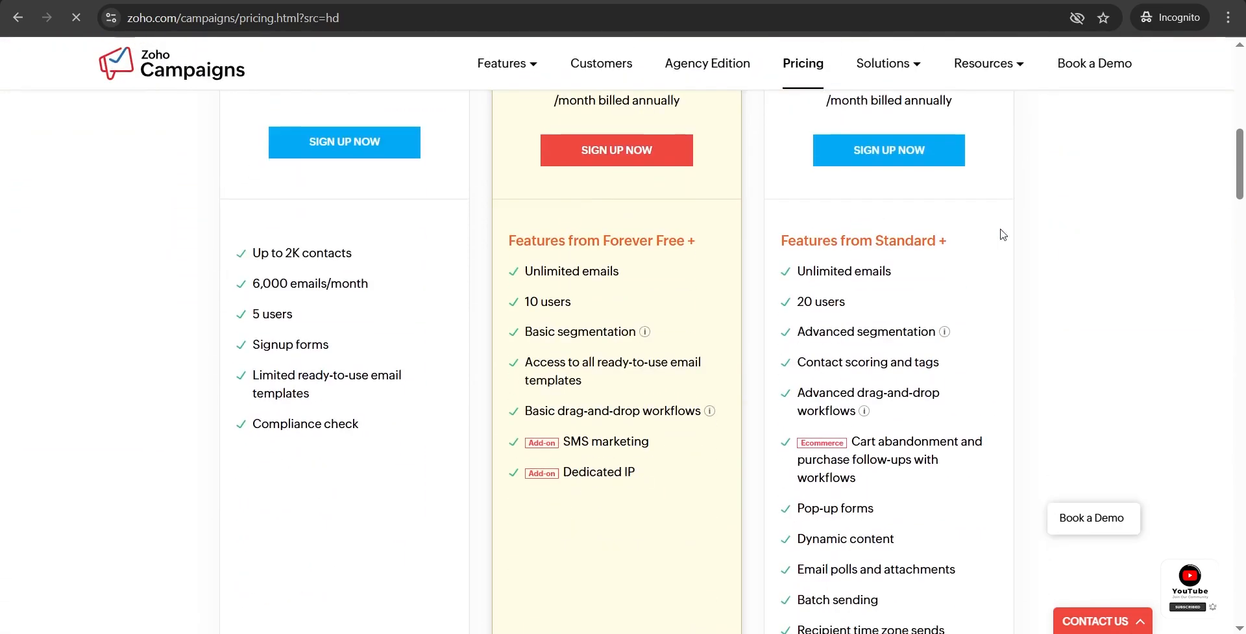
scroll(601, 214, "up", 3)
left_click_drag(296, 181, 400, 174)
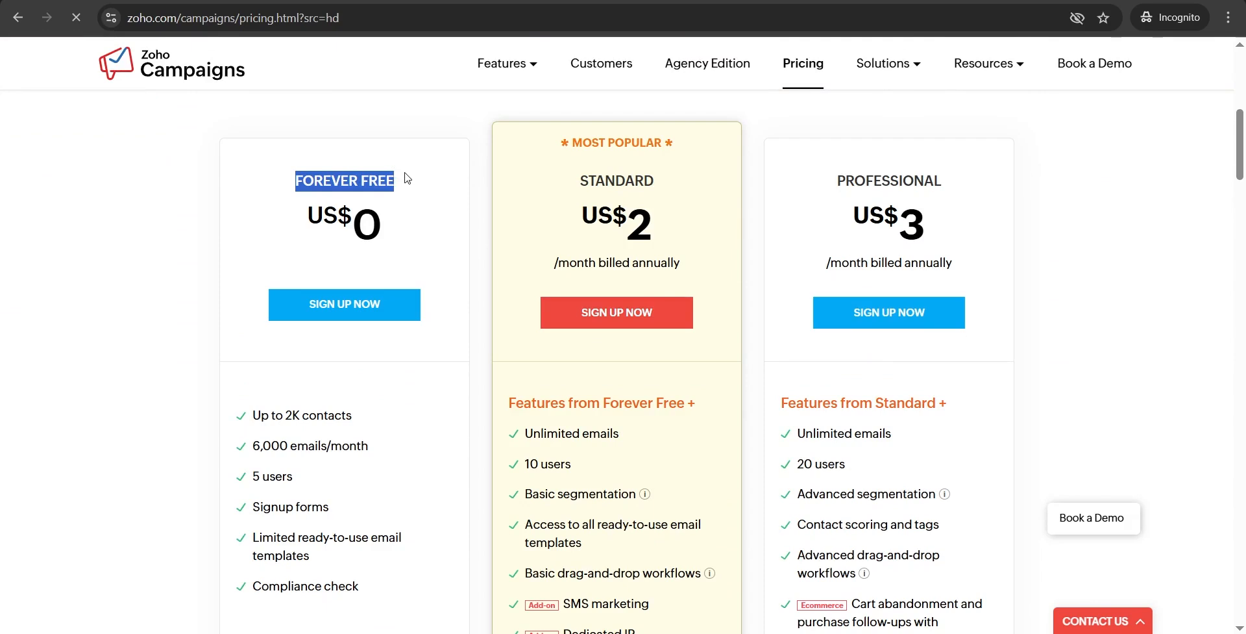
left_click_drag(323, 214, 397, 215)
scroll(390, 216, "down", 1)
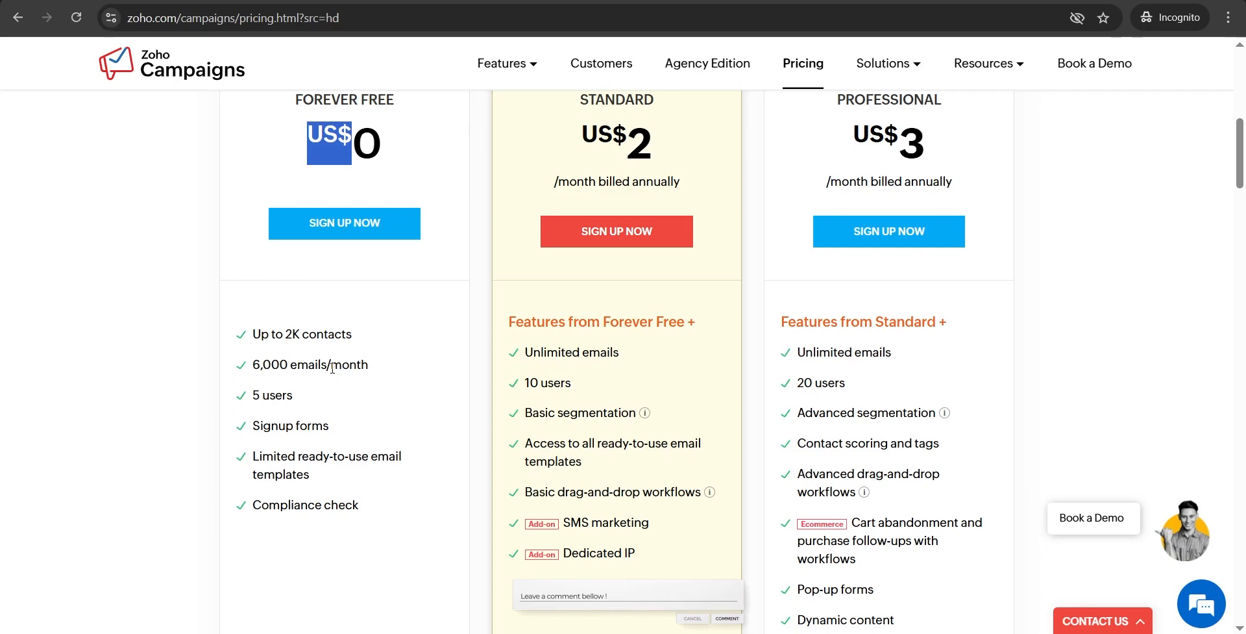
left_click_drag(241, 393, 354, 426)
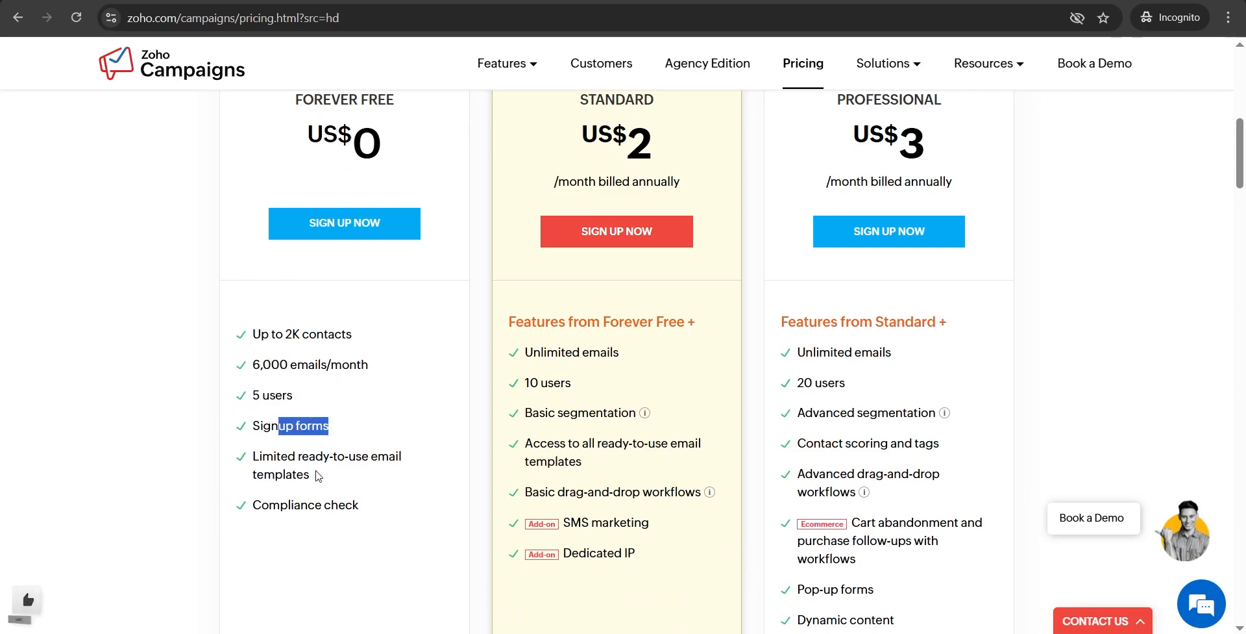
Step: Review the Standard plan's Unlimited emails, close the chat bot, and note the 500-contact setting
scroll(429, 466, "down", 1)
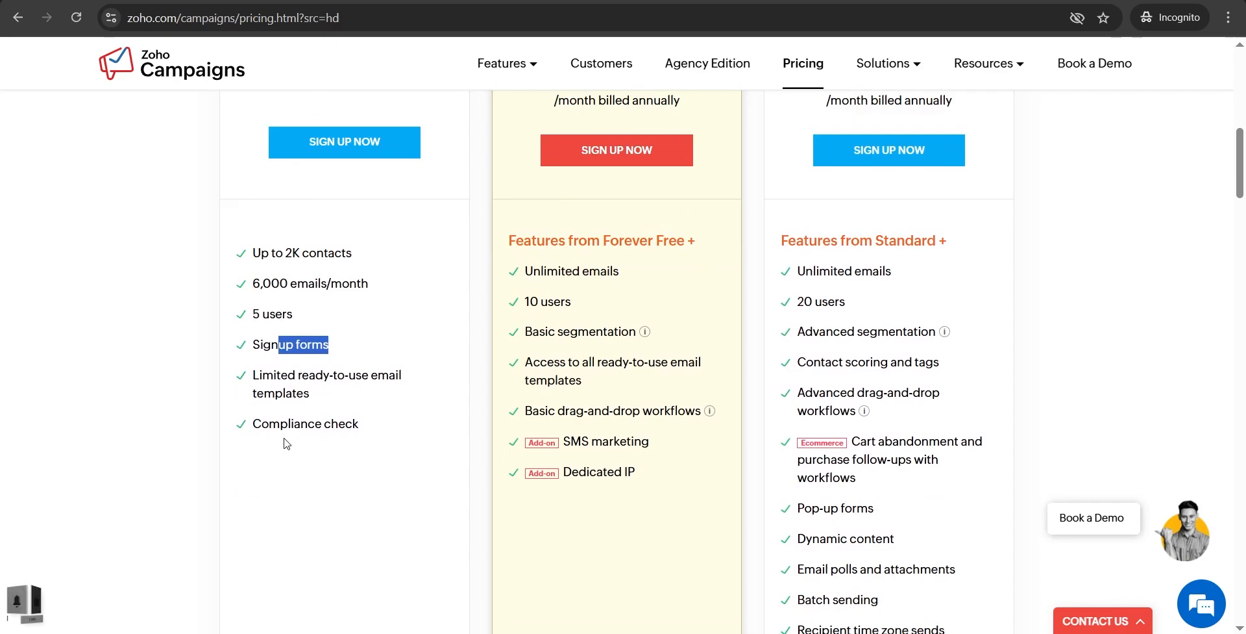
left_click_drag(330, 428, 368, 433)
scroll(422, 425, "up", 3)
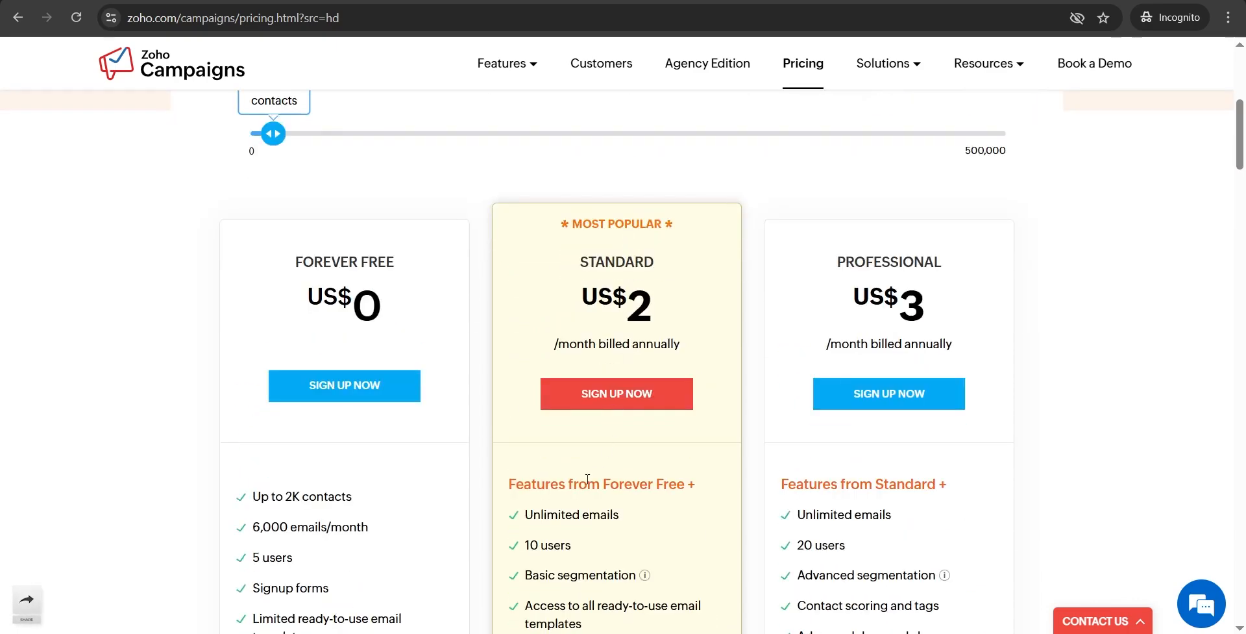
left_click_drag(534, 515, 620, 514)
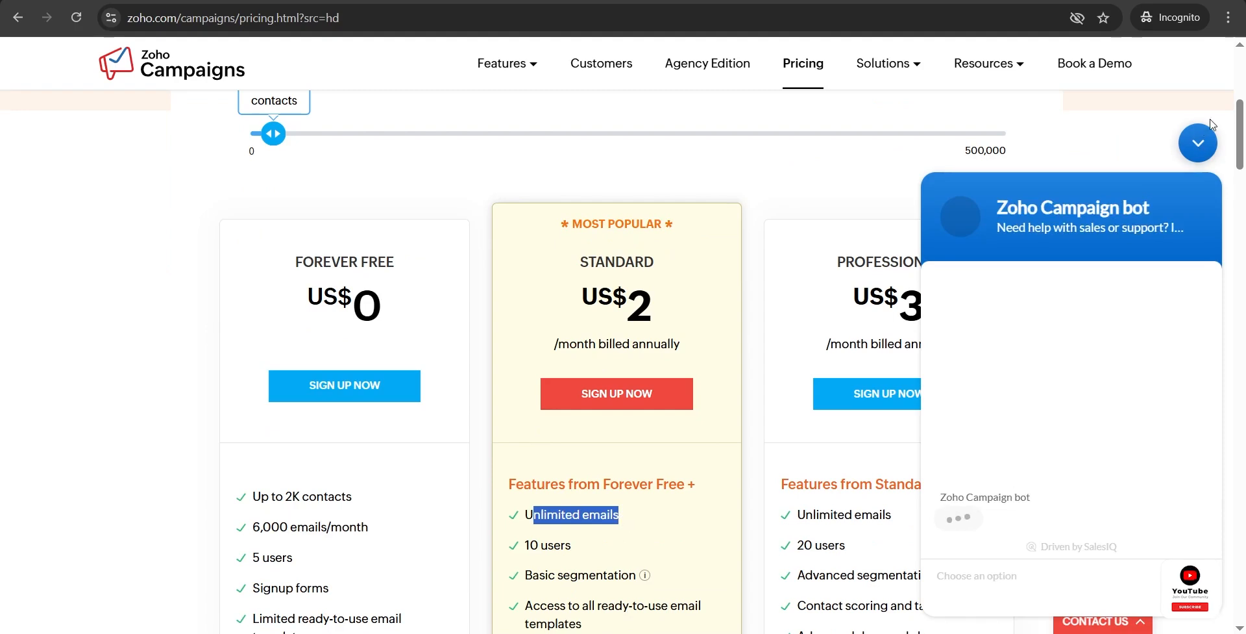
left_click(1199, 140)
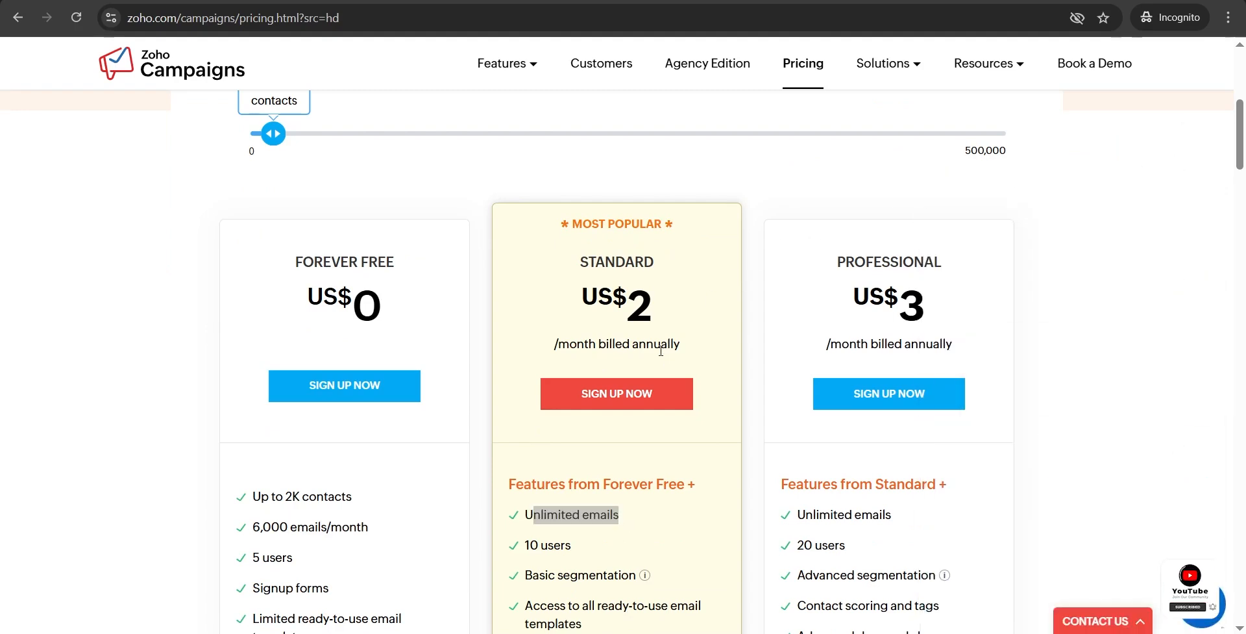
scroll(636, 292, "up", 3)
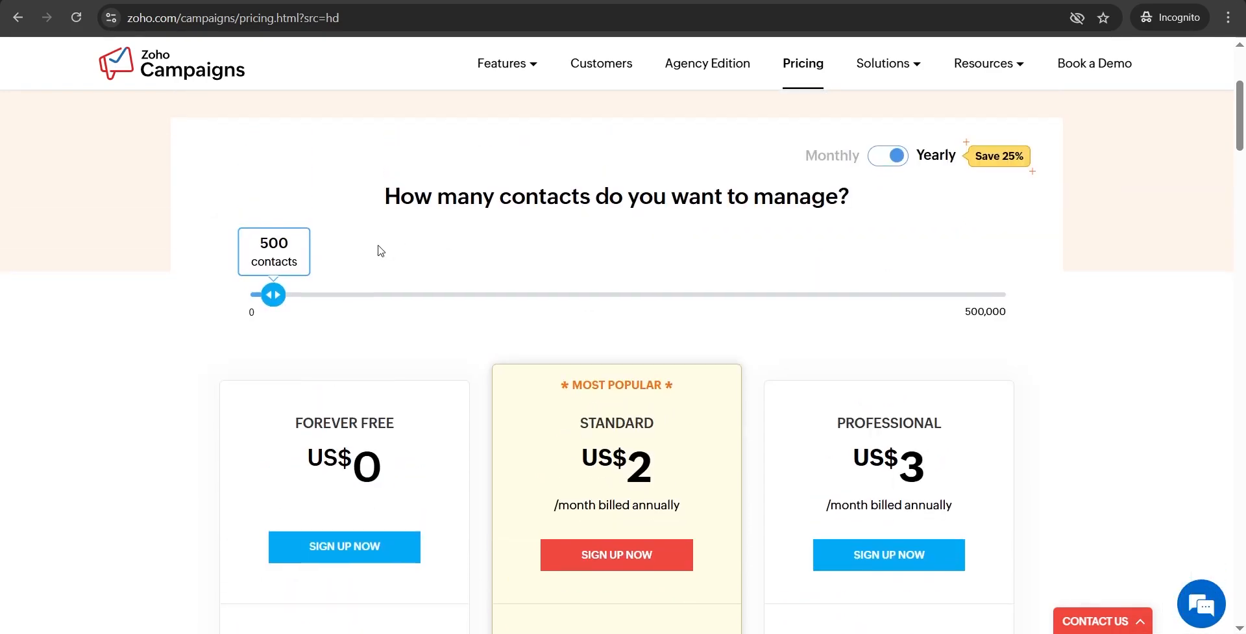
scroll(379, 251, "down", 1)
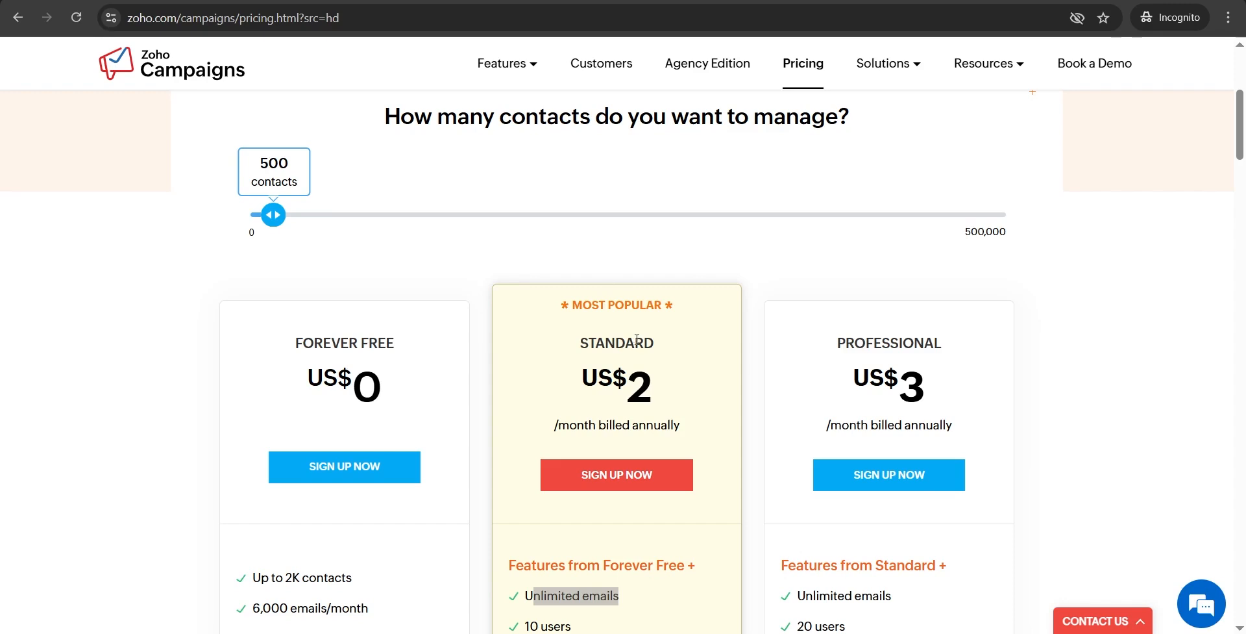
left_click(630, 425)
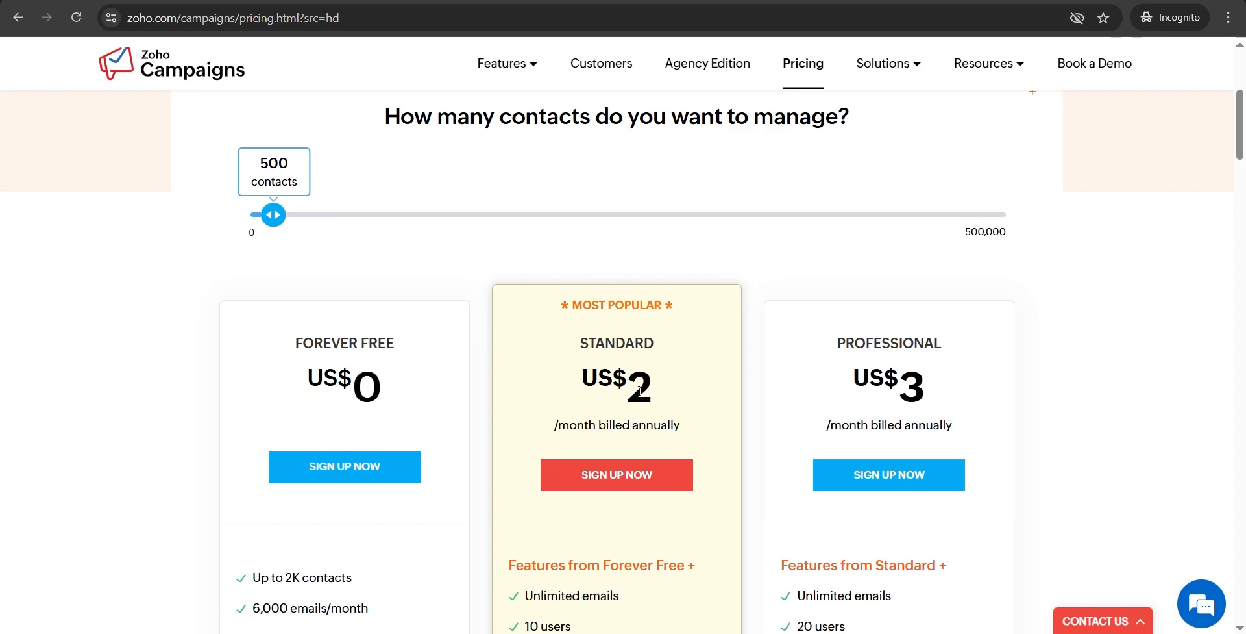
left_click_drag(260, 163, 294, 168)
Step: Slide the contact count up through 25,000 to about 300,000, then back down to 10,000
left_click(379, 258)
left_click_drag(273, 214, 961, 215)
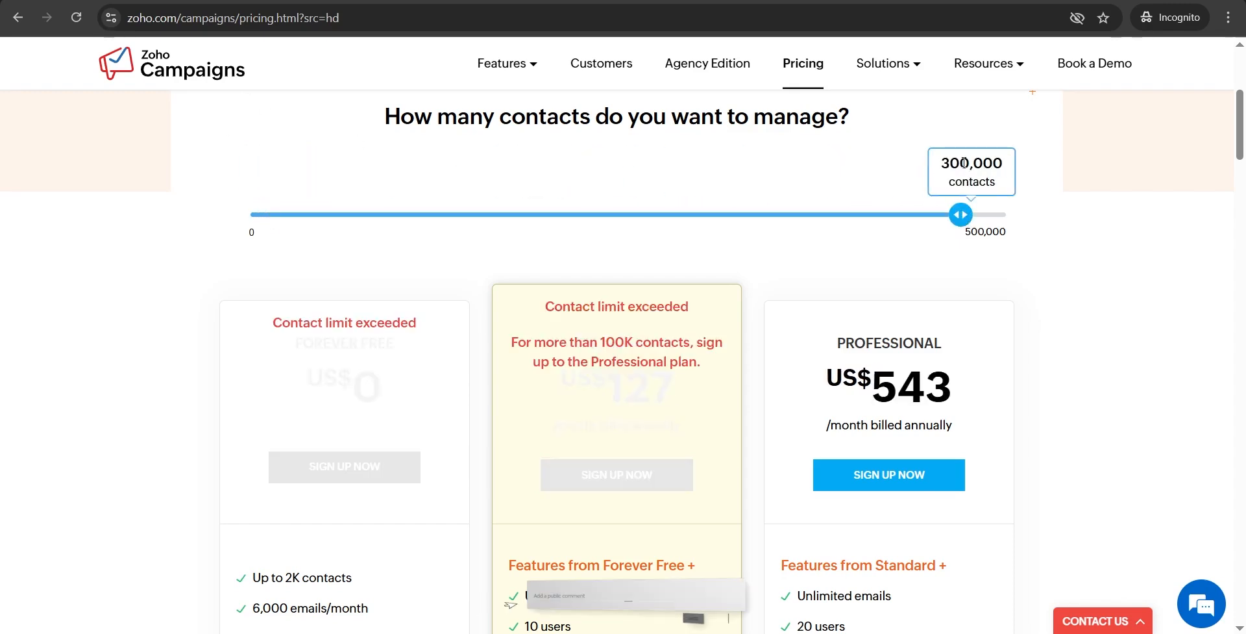
left_click_drag(959, 163, 1007, 166)
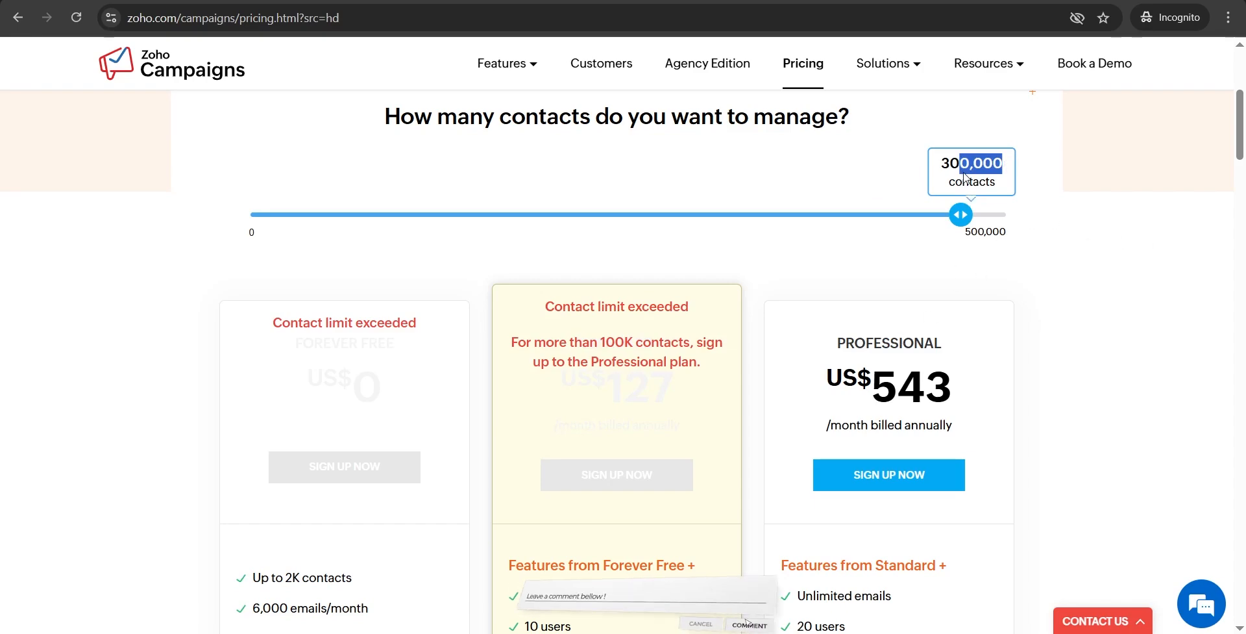
scroll(965, 177, "down", 2)
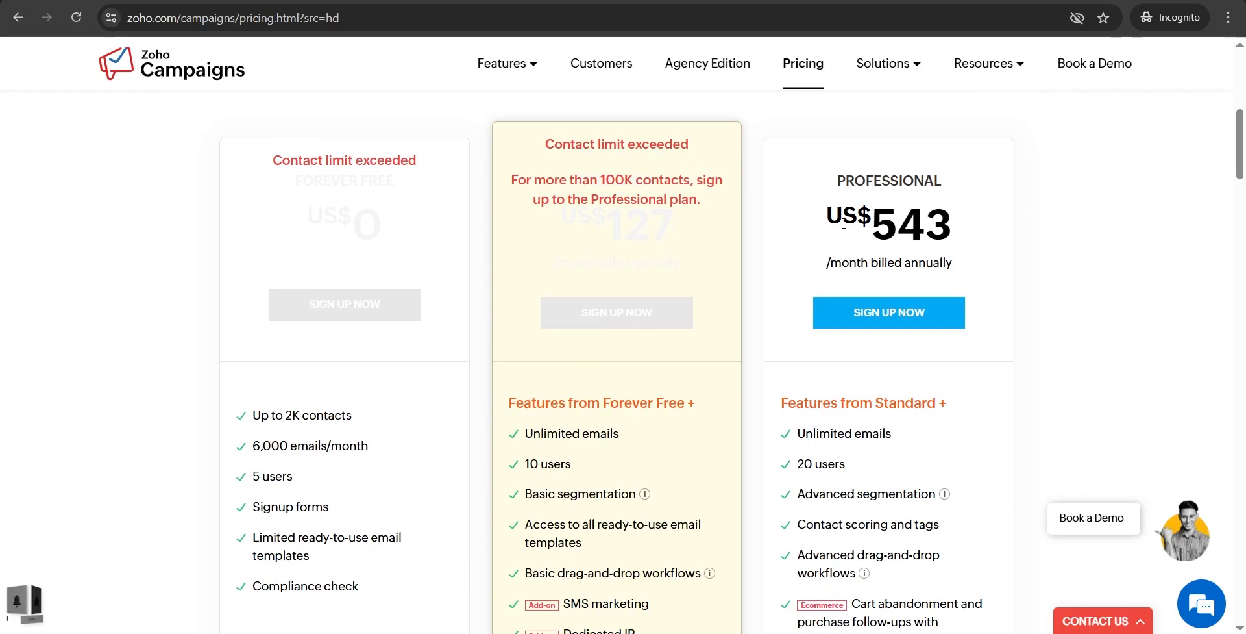
scroll(929, 223, "up", 4)
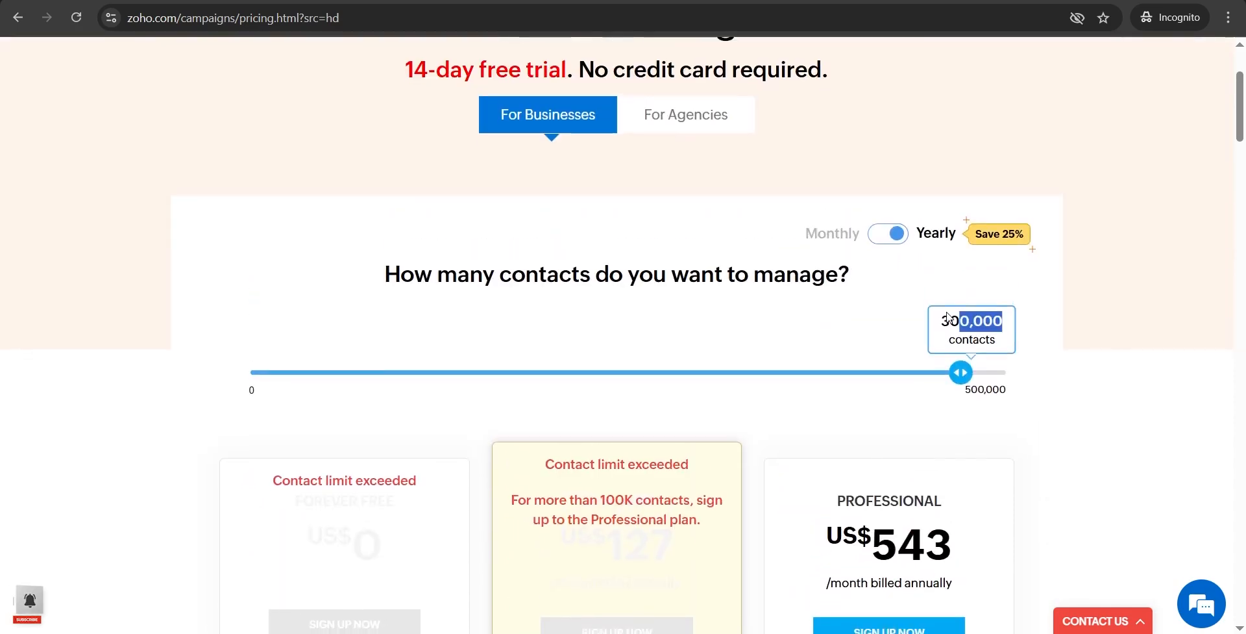
scroll(964, 253, "down", 2)
left_click_drag(964, 223, 441, 203)
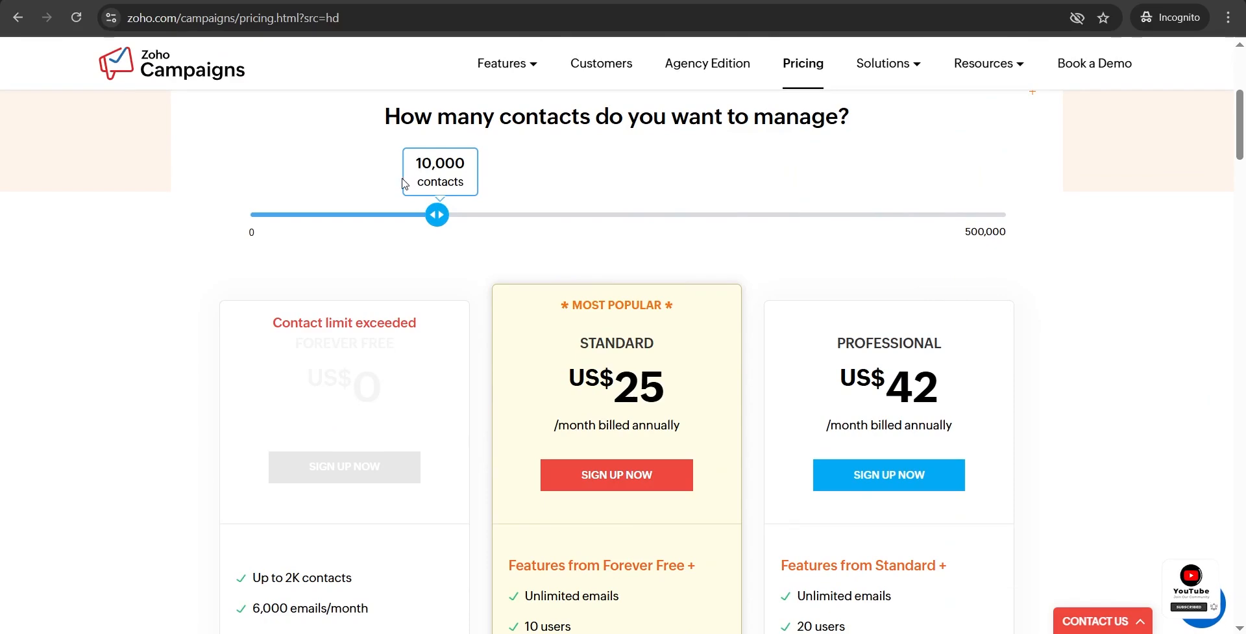
scroll(498, 239, "down", 1)
scroll(673, 363, "up", 1)
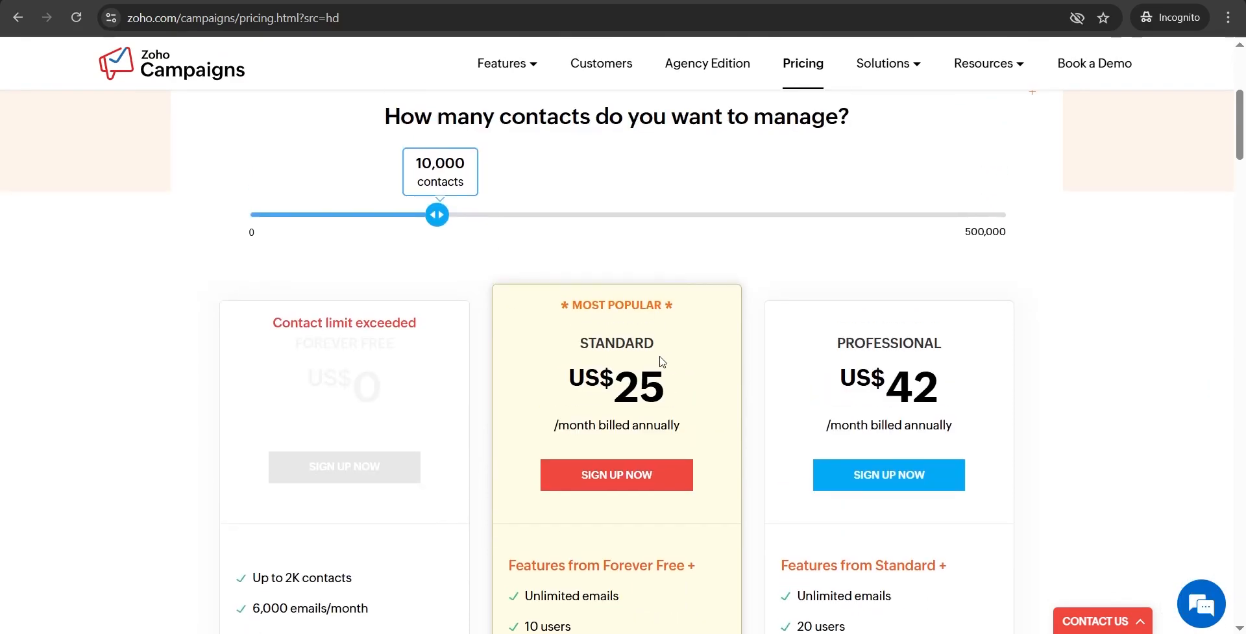
left_click_drag(570, 371, 669, 381)
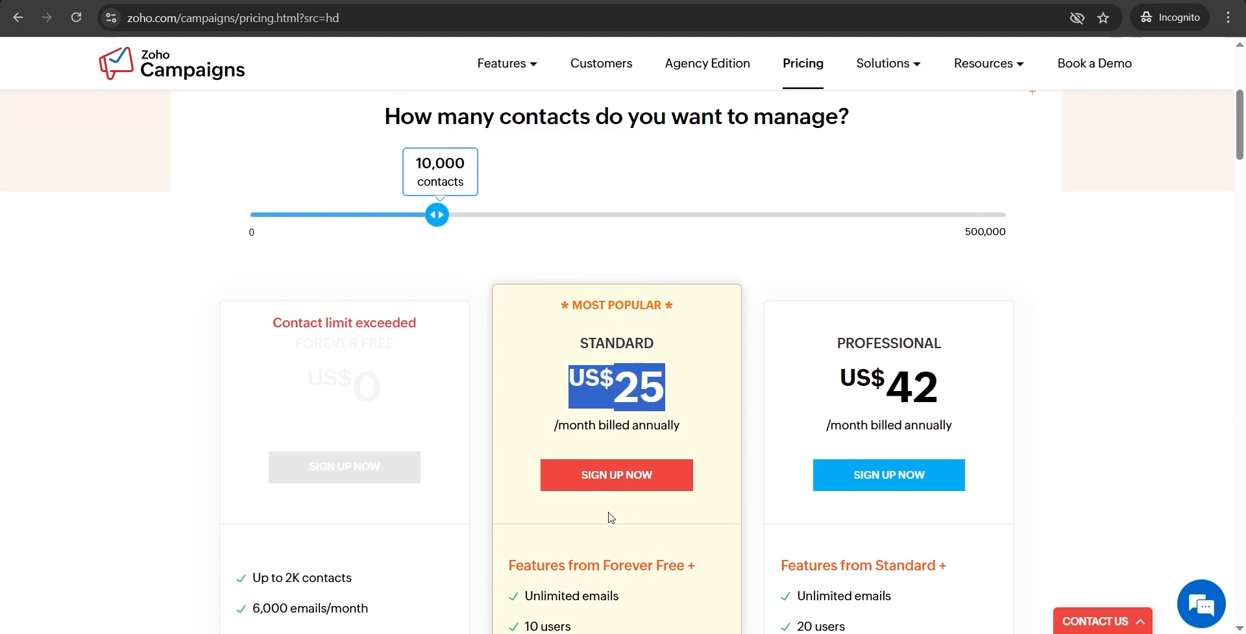
scroll(606, 514, "down", 1)
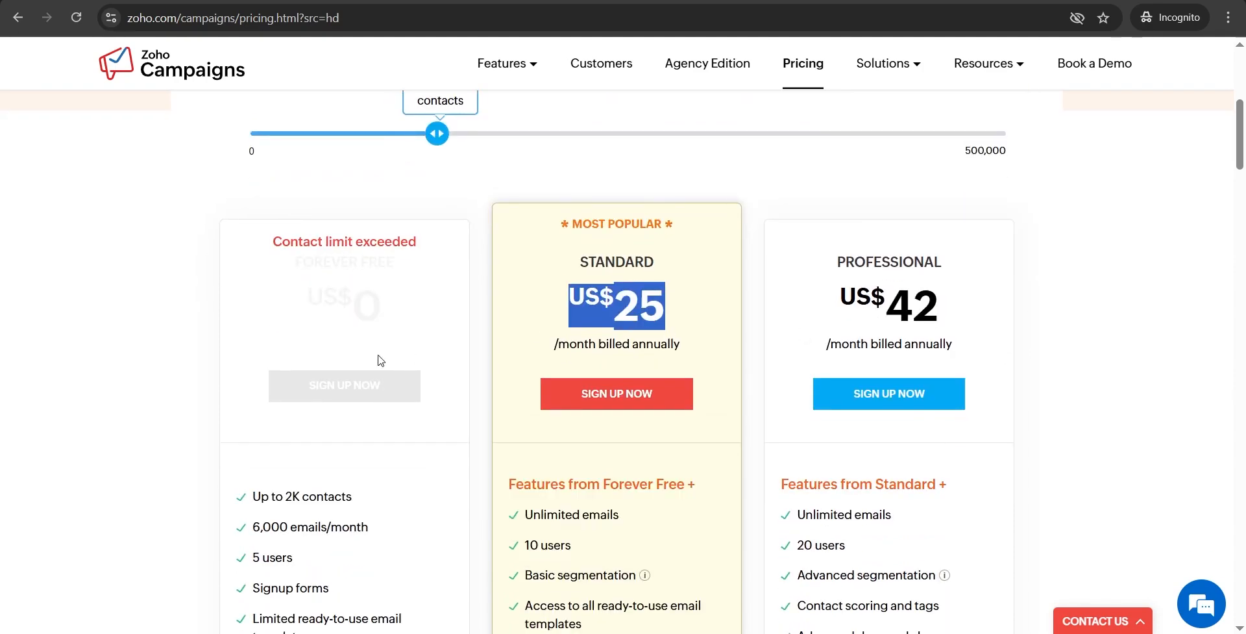
scroll(377, 348, "up", 2)
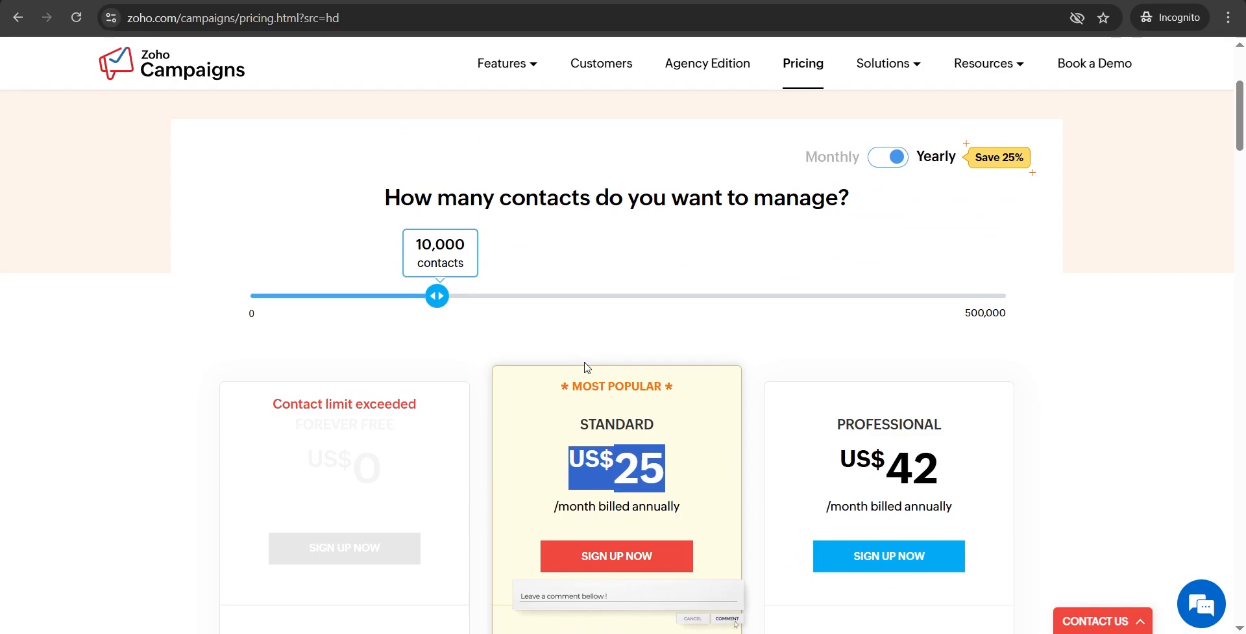
scroll(652, 357, "down", 2)
scroll(656, 360, "down", 4)
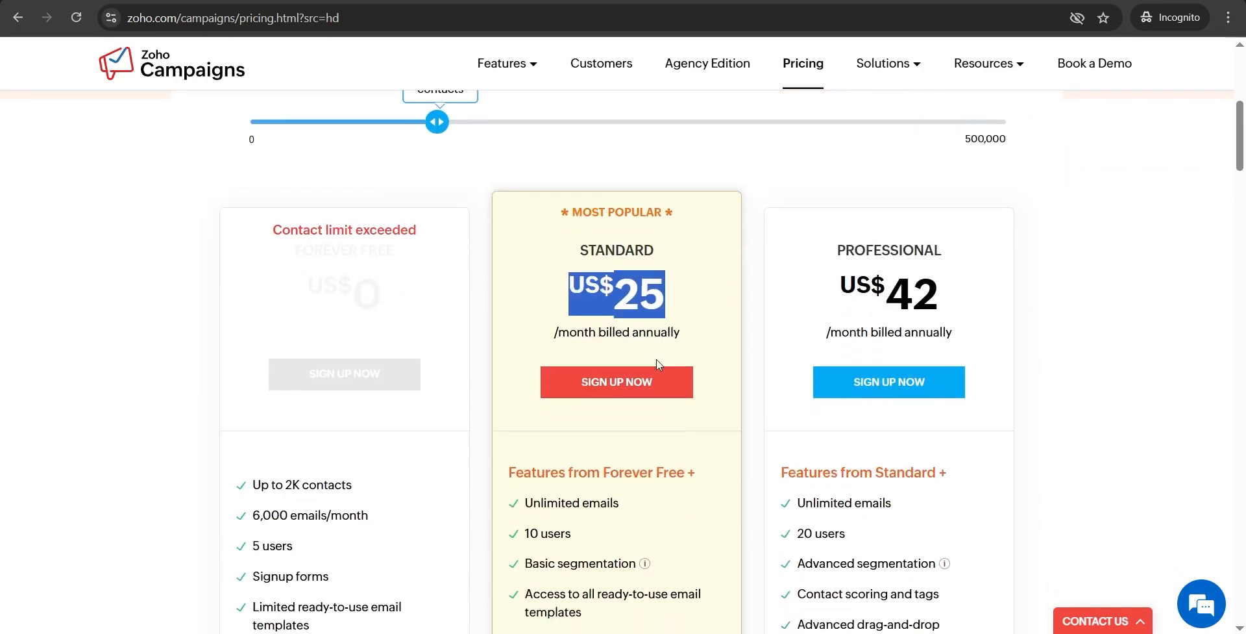
mouse_move(550, 320)
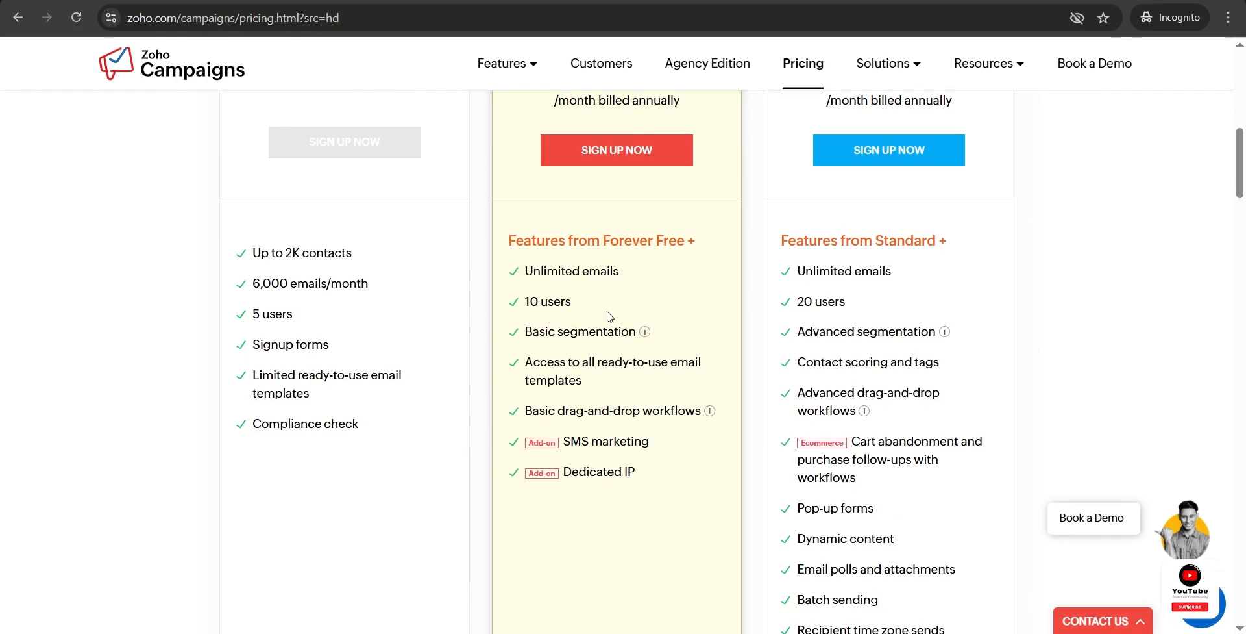
left_click_drag(572, 302, 520, 309)
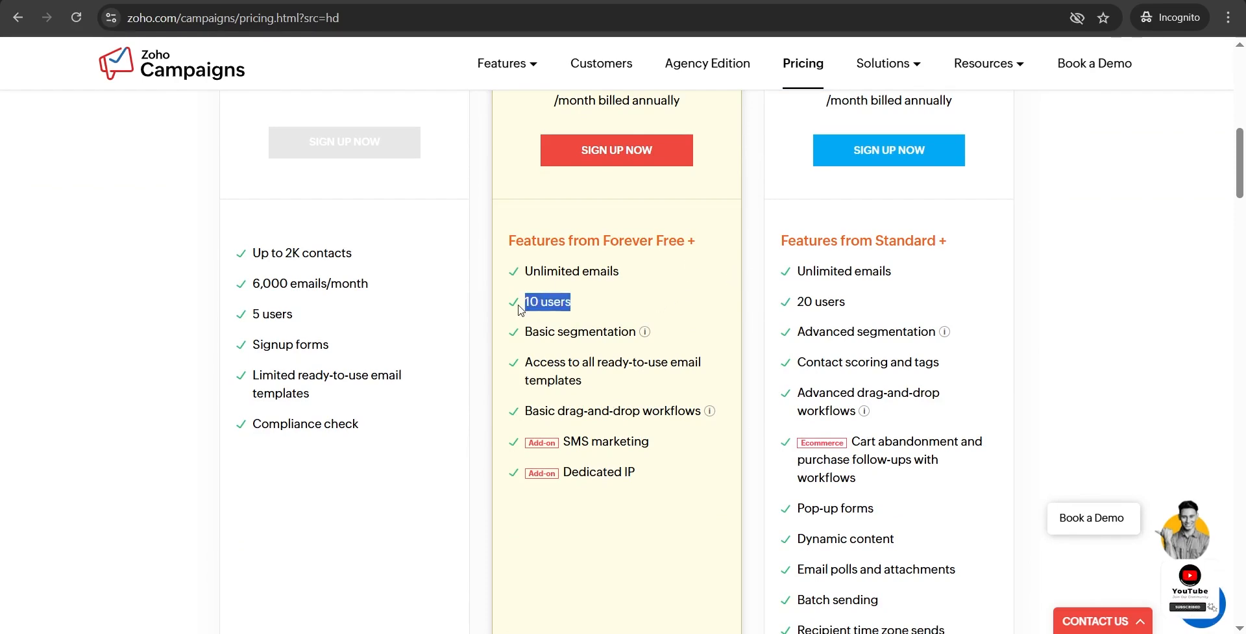
scroll(632, 357, "up", 8)
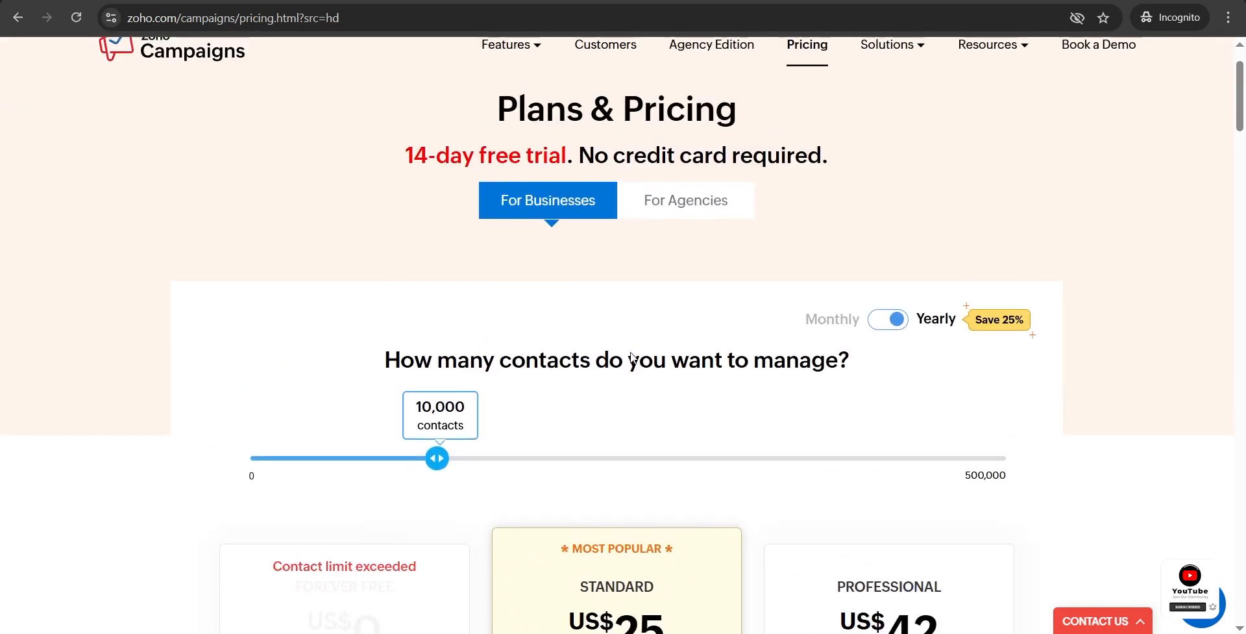
scroll(603, 323, "up", 2)
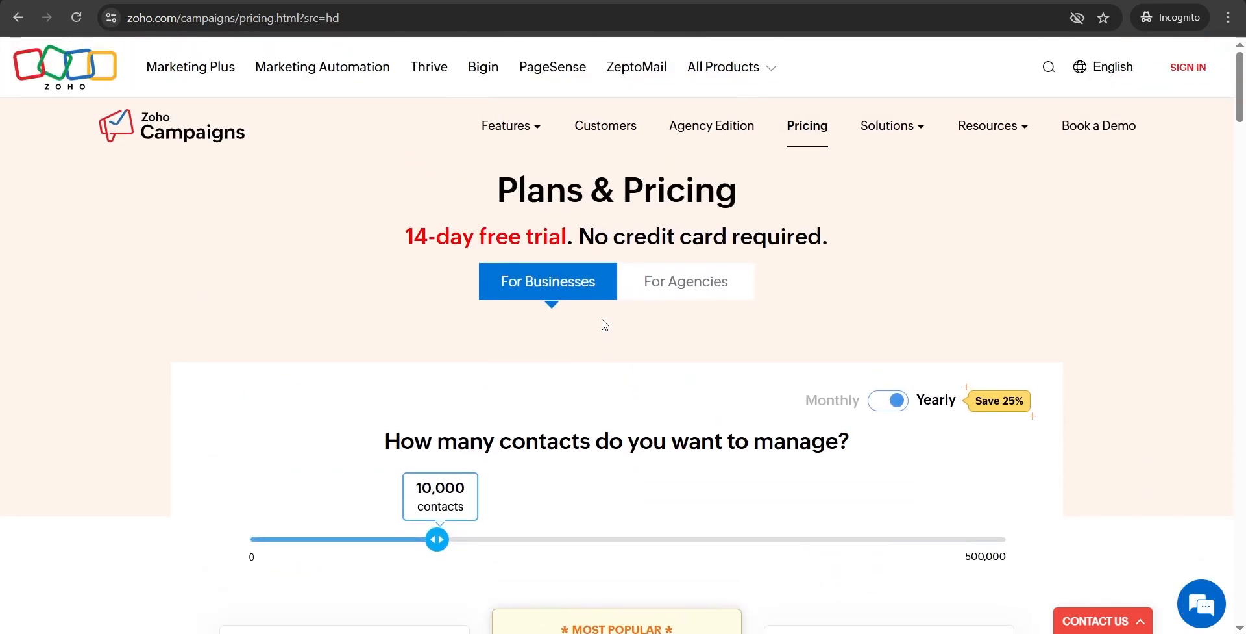